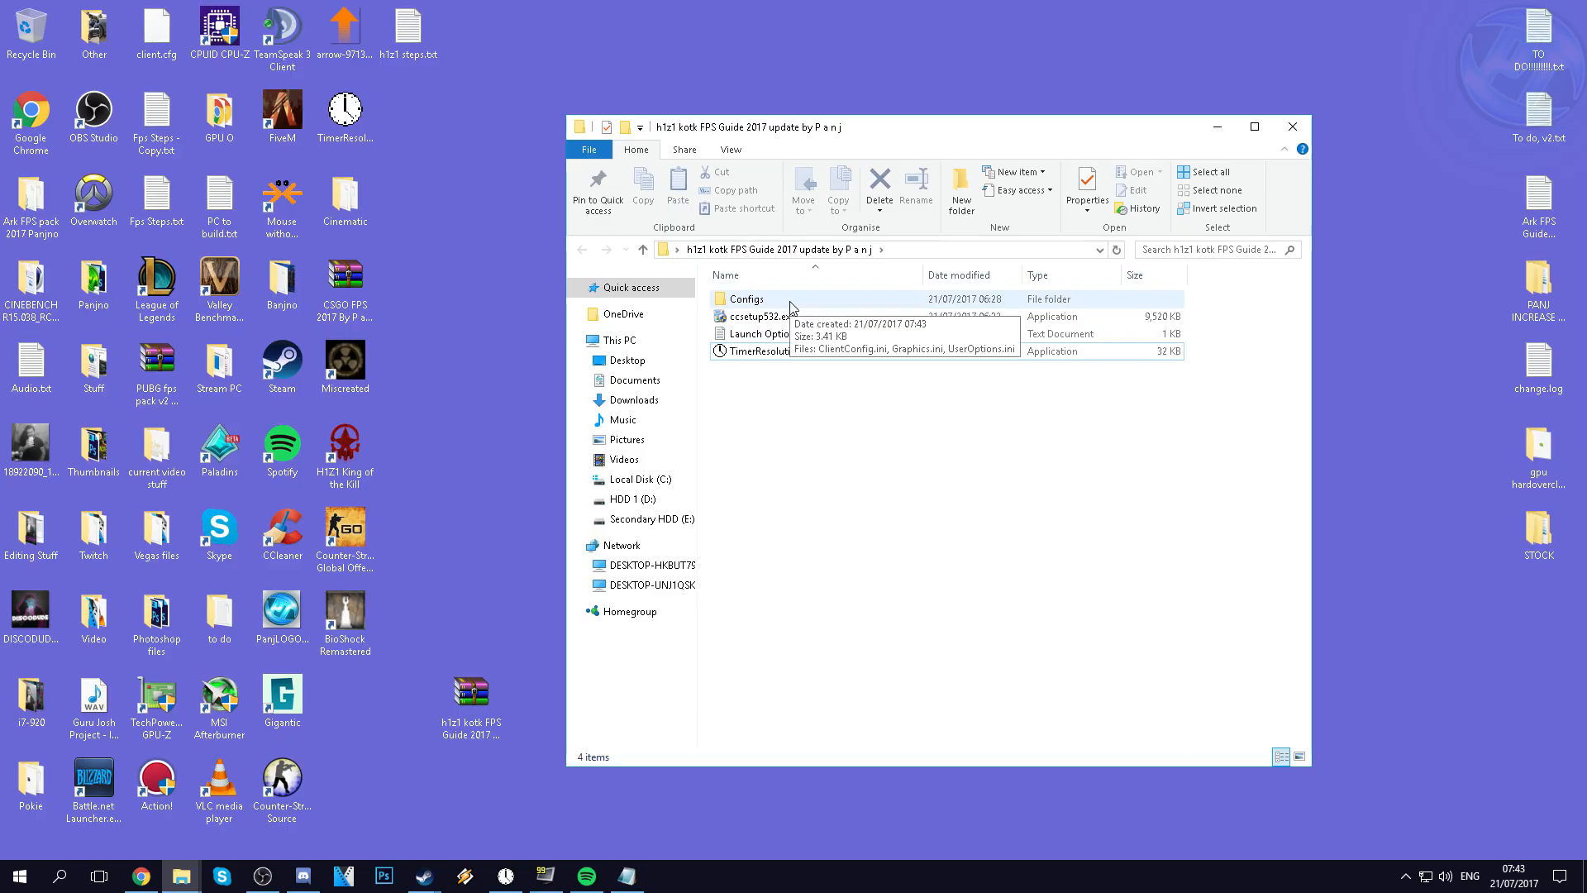
Open ClientConfig.ini from the Configs folder and select the DirectThreadCount value in the [AssetDelivery] section
double_click(791, 304)
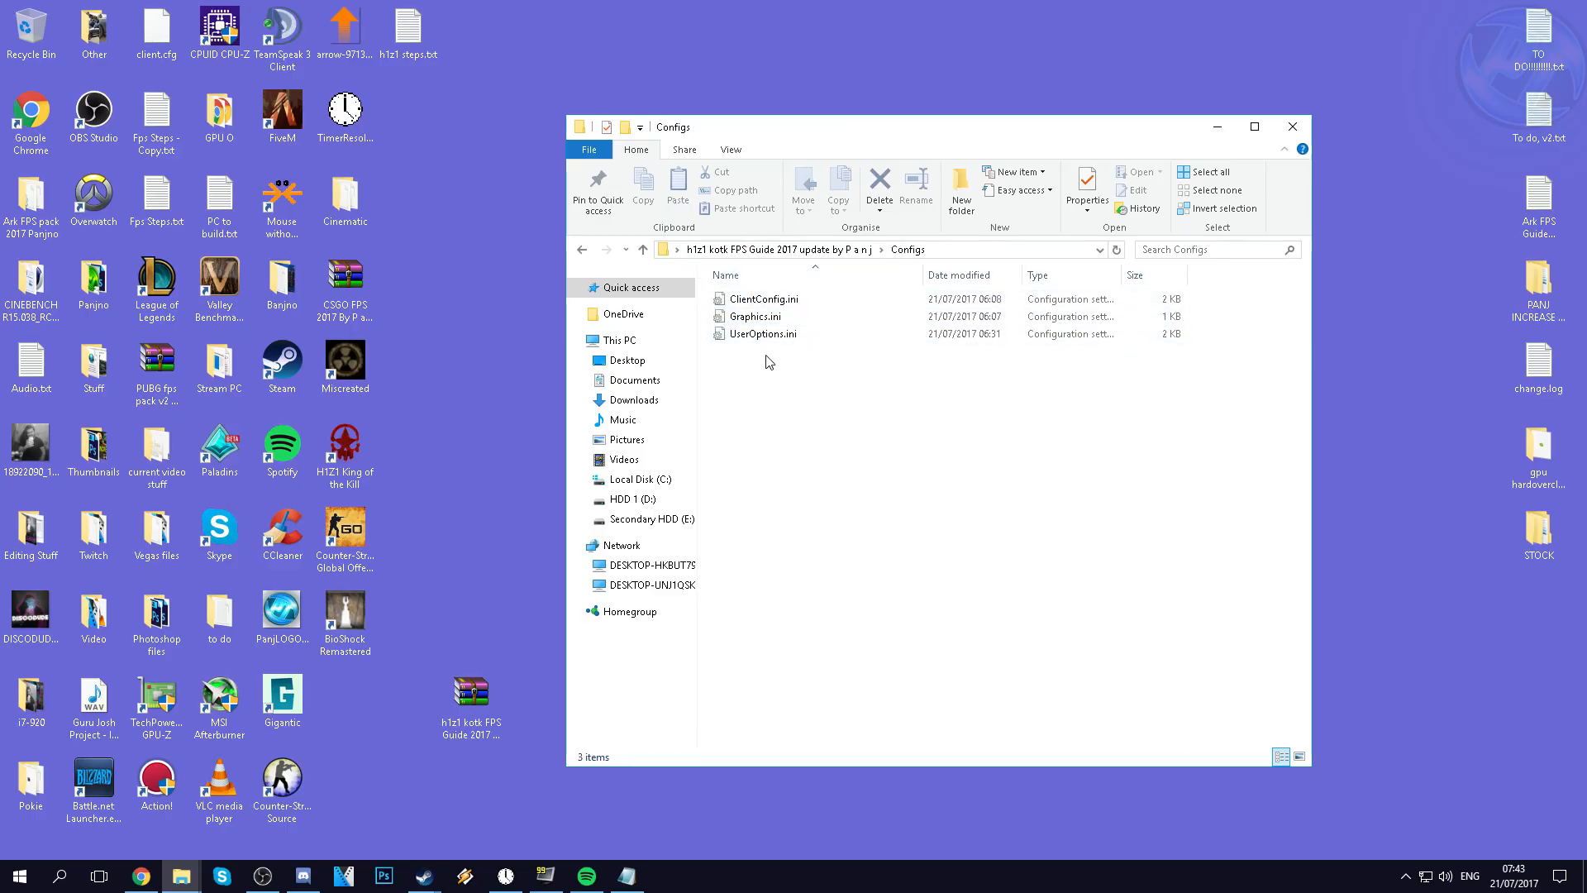
click(794, 303)
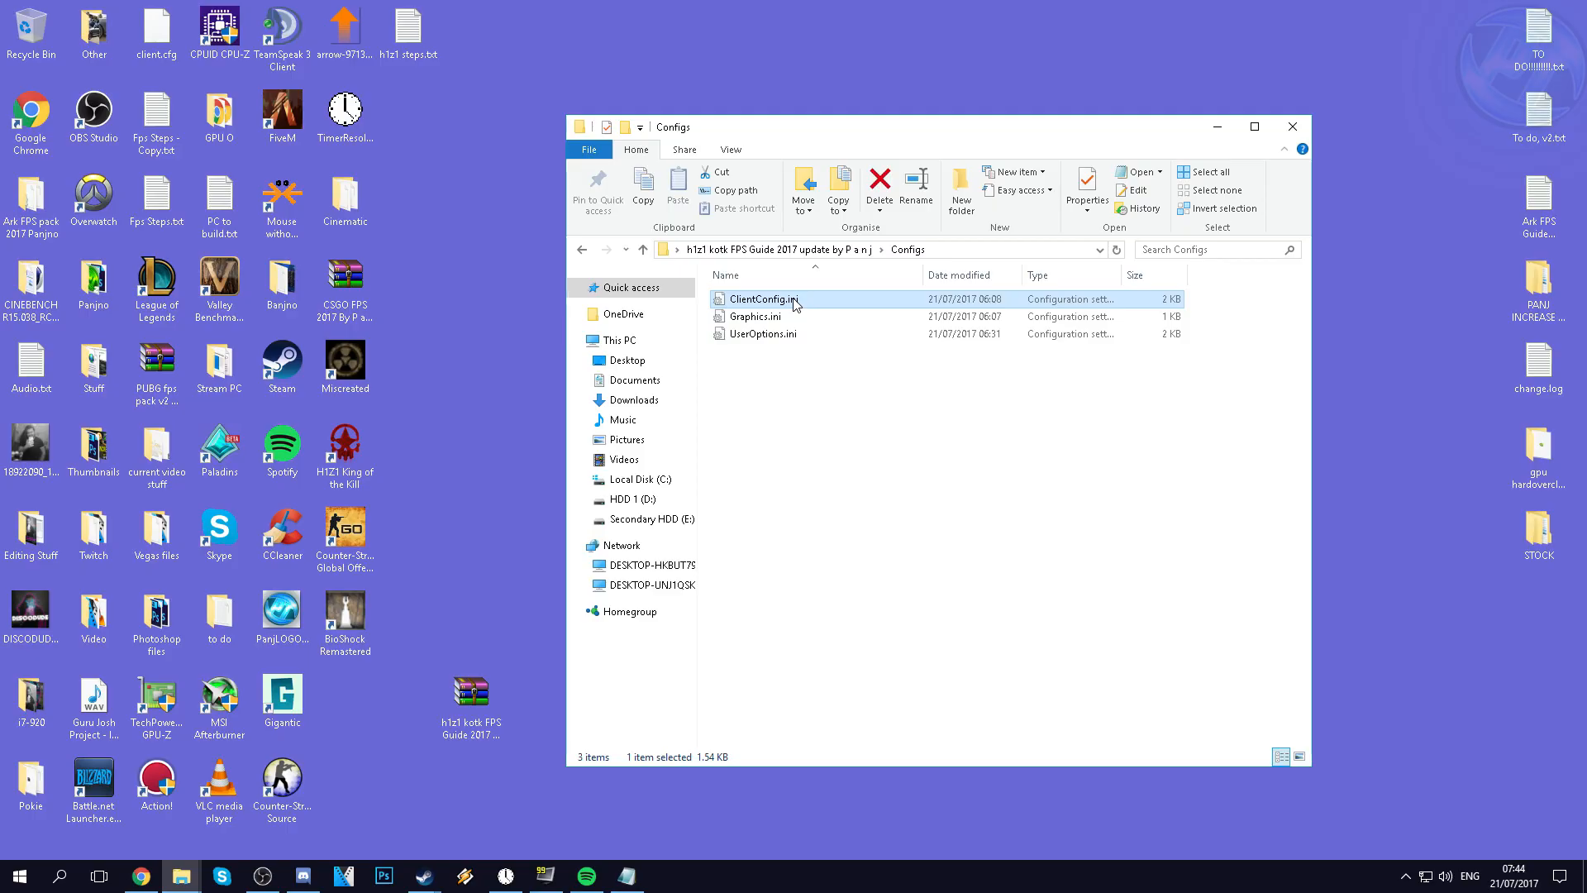
double_click(794, 301)
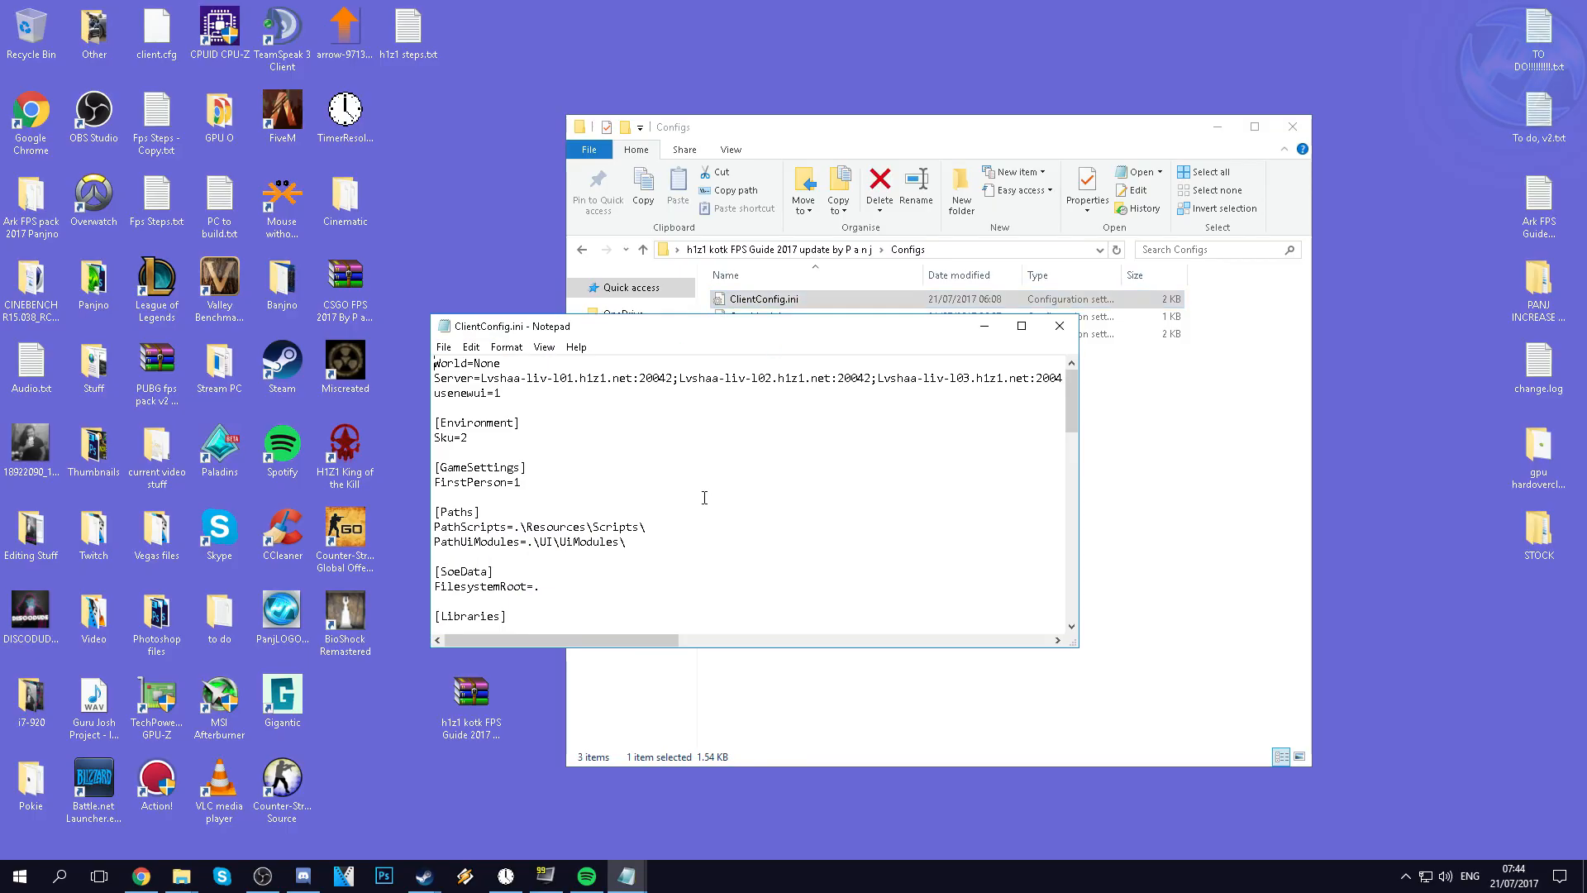
scroll(662, 496, down, 4)
drag(535, 496, 597, 515)
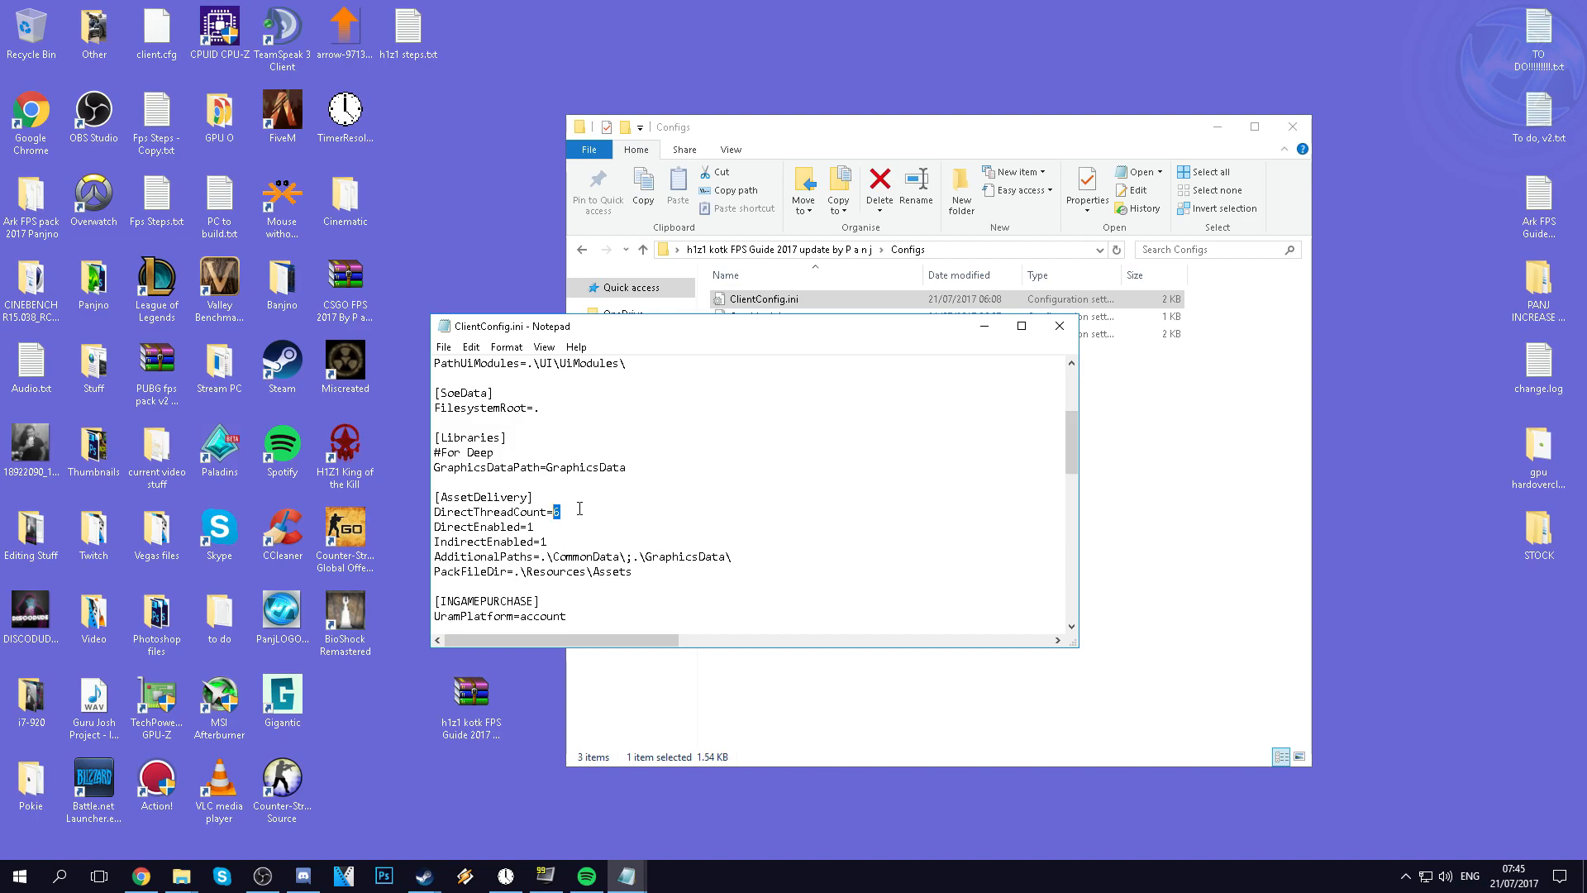
Check the CPU's number of logical processors in Task Manager's performance view and minimize the window
right_click(893, 872)
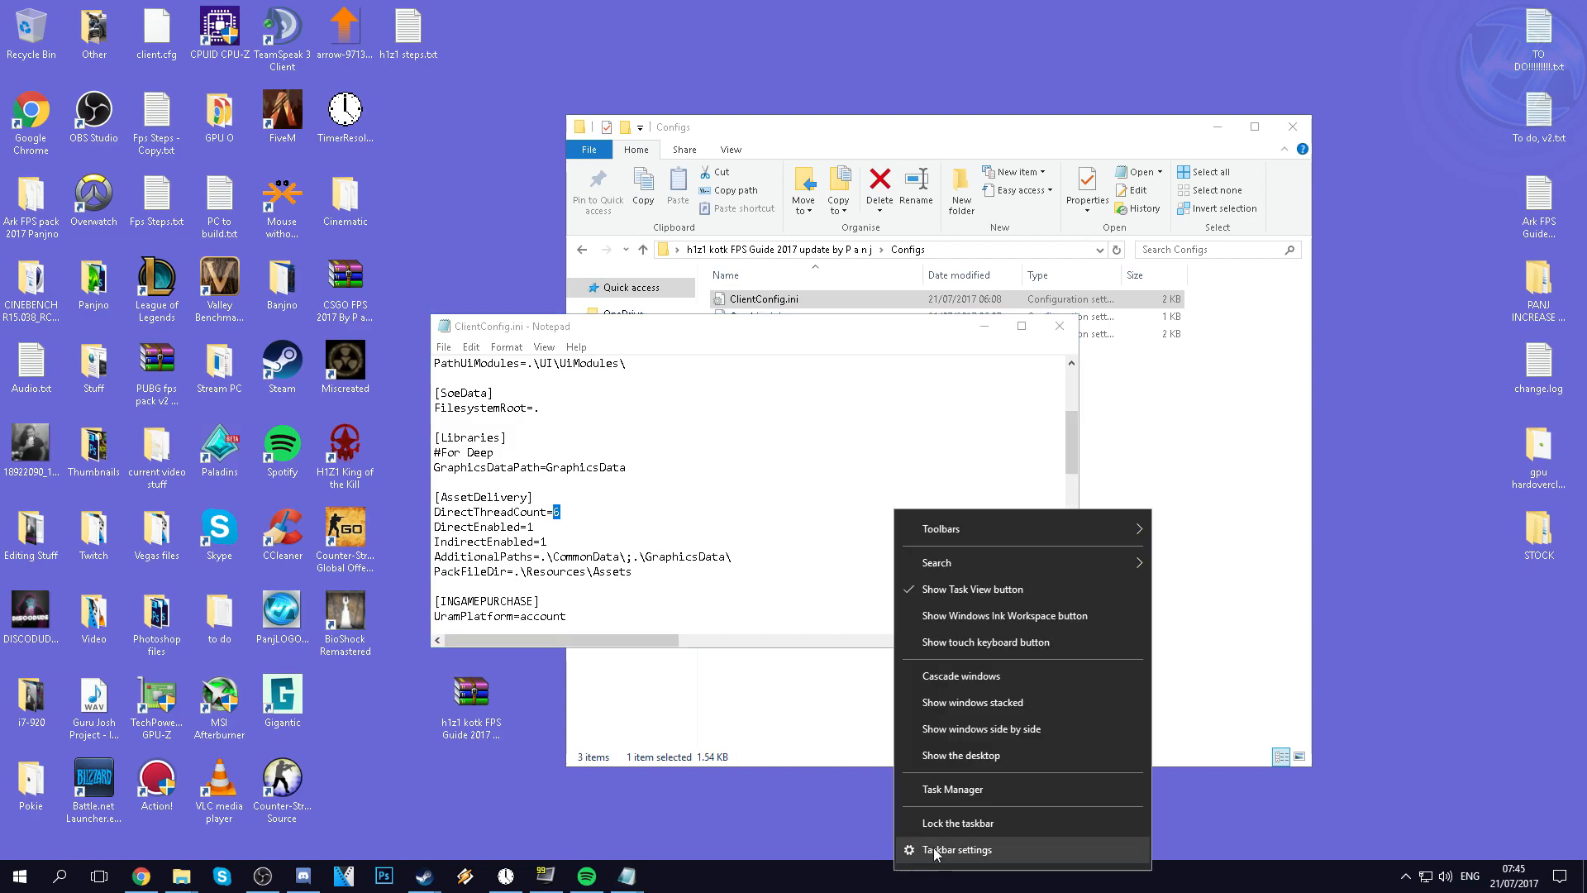
click(950, 788)
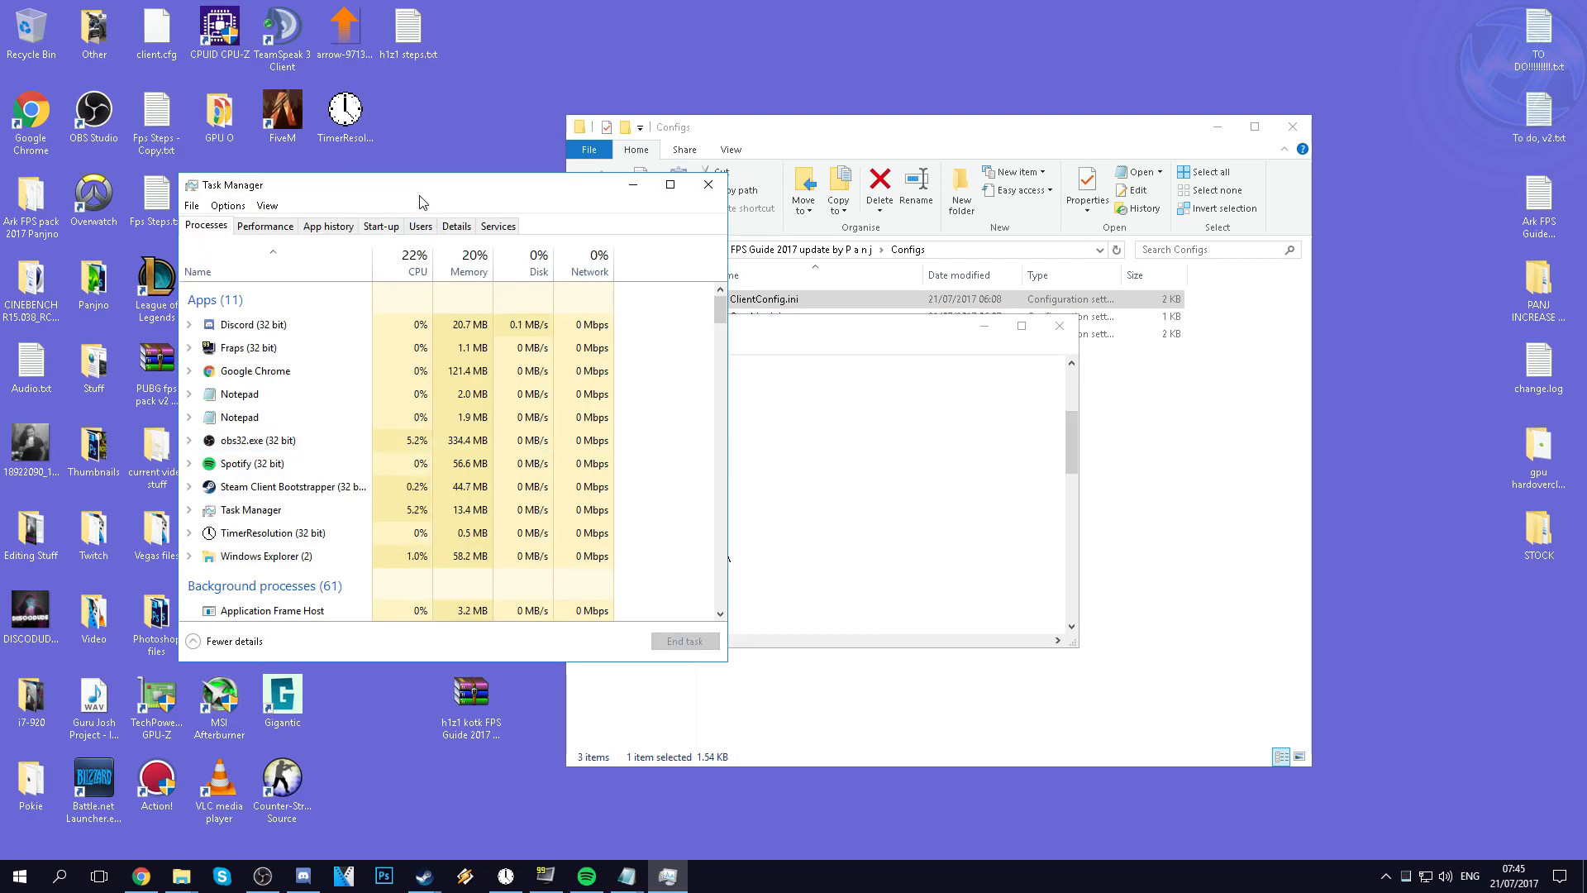
drag(424, 190, 454, 191)
click(313, 233)
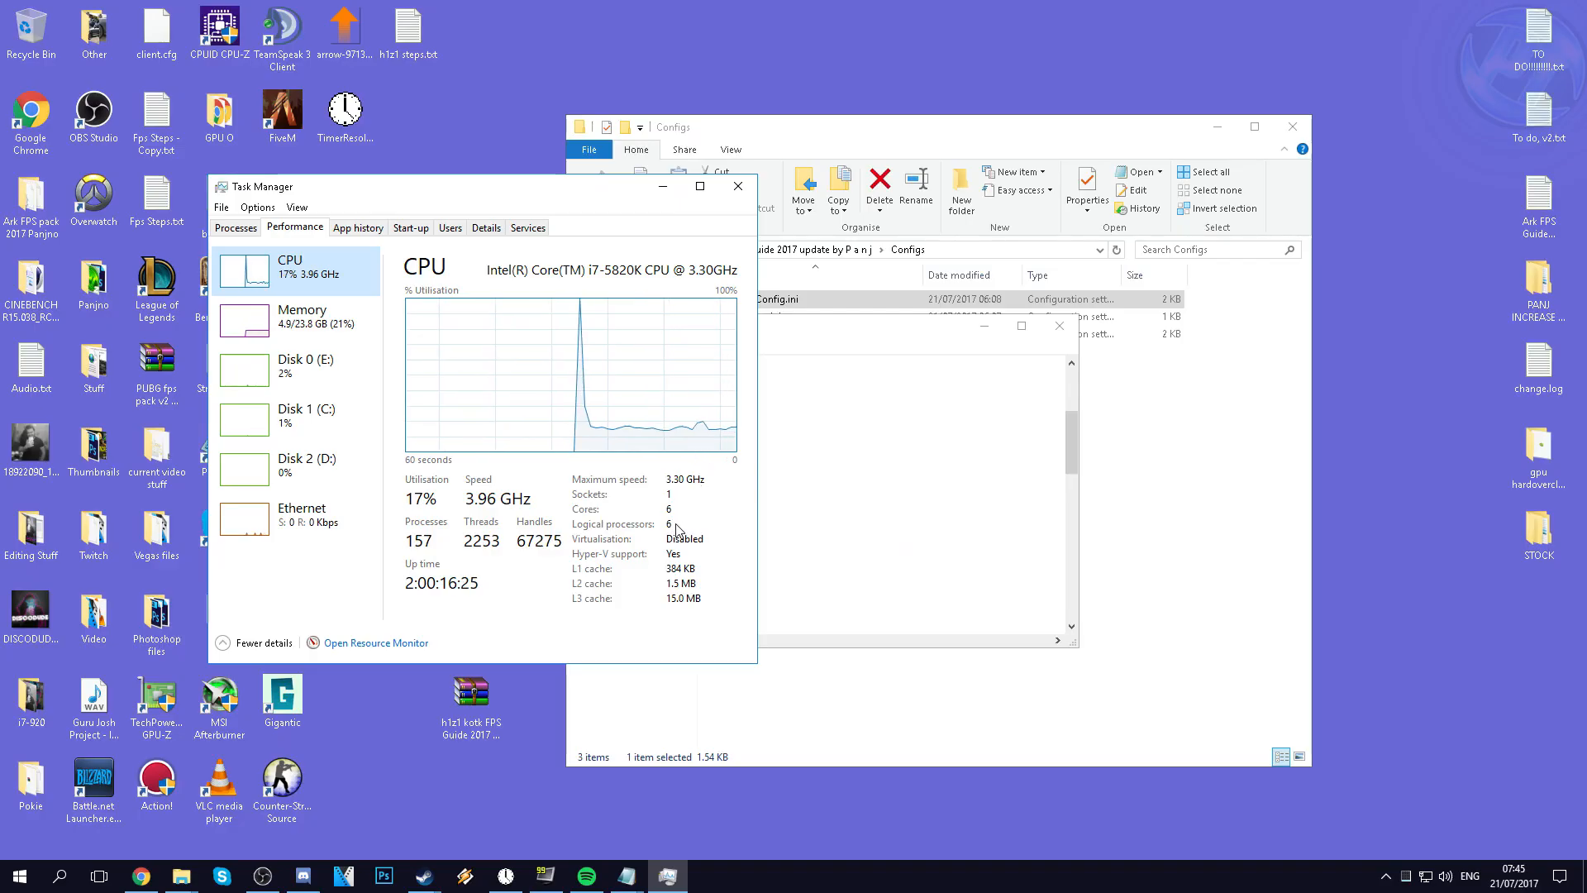
click(662, 185)
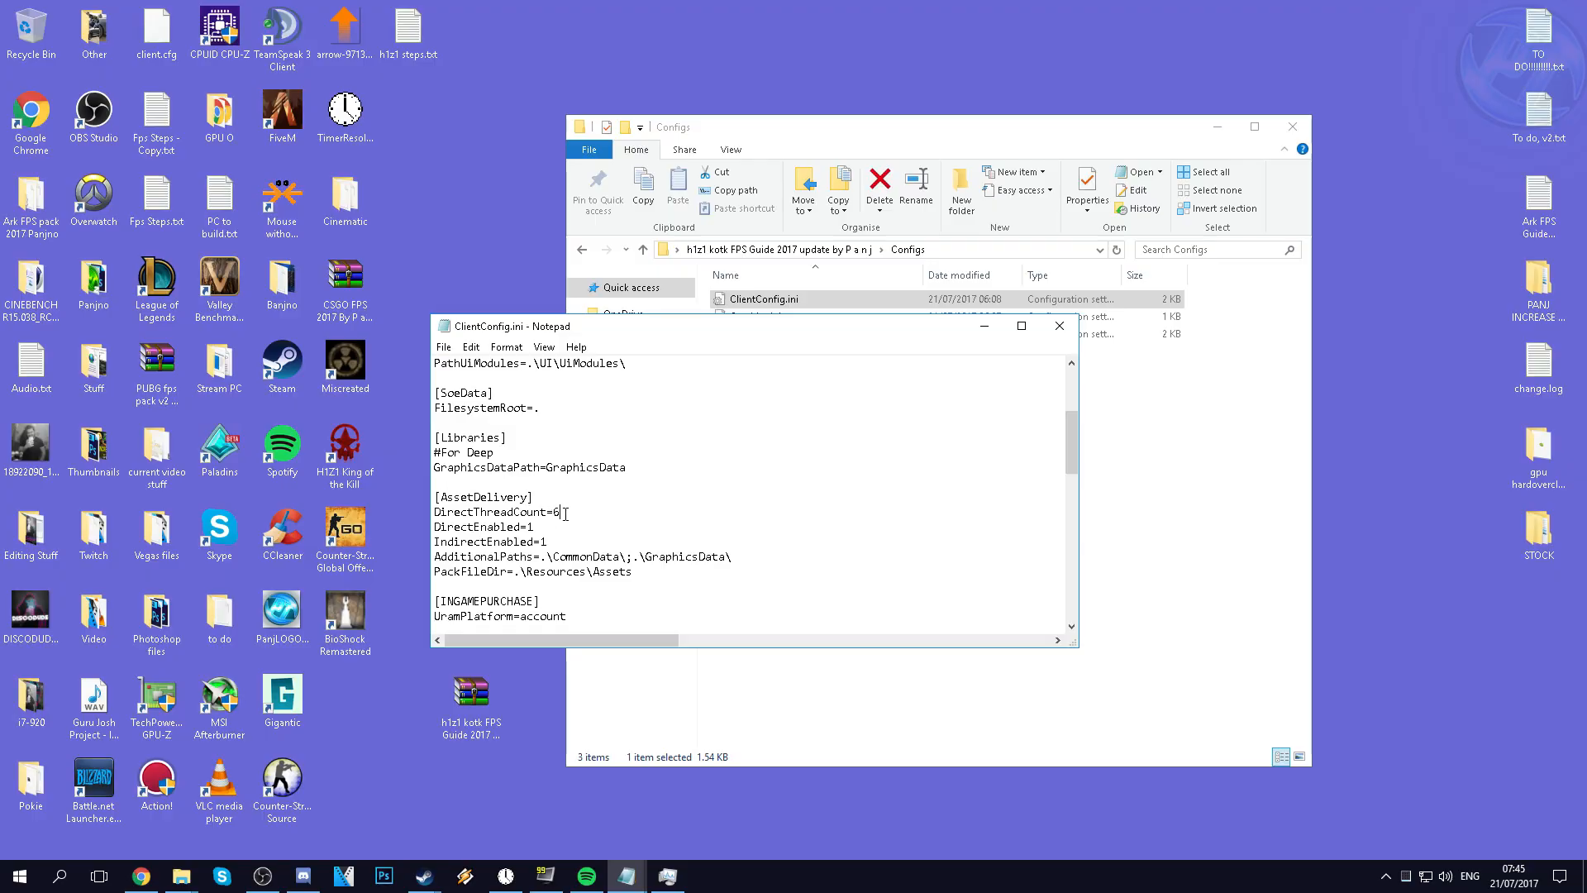
Save ClientConfig.ini with DirectThreadCount=6 and close the file
click(444, 347)
click(478, 407)
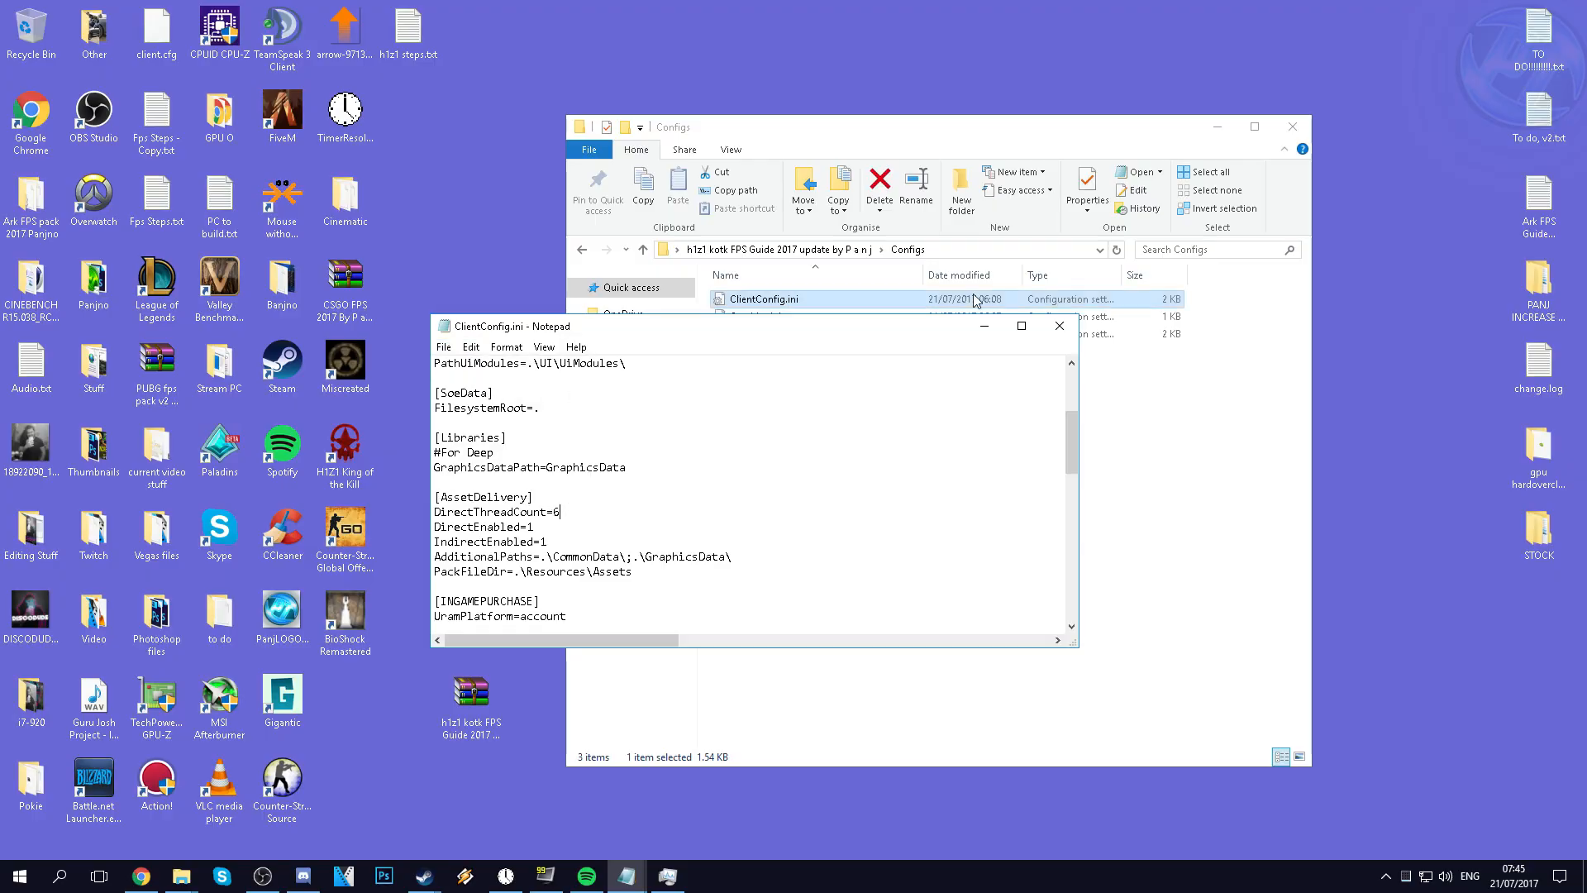
click(1058, 325)
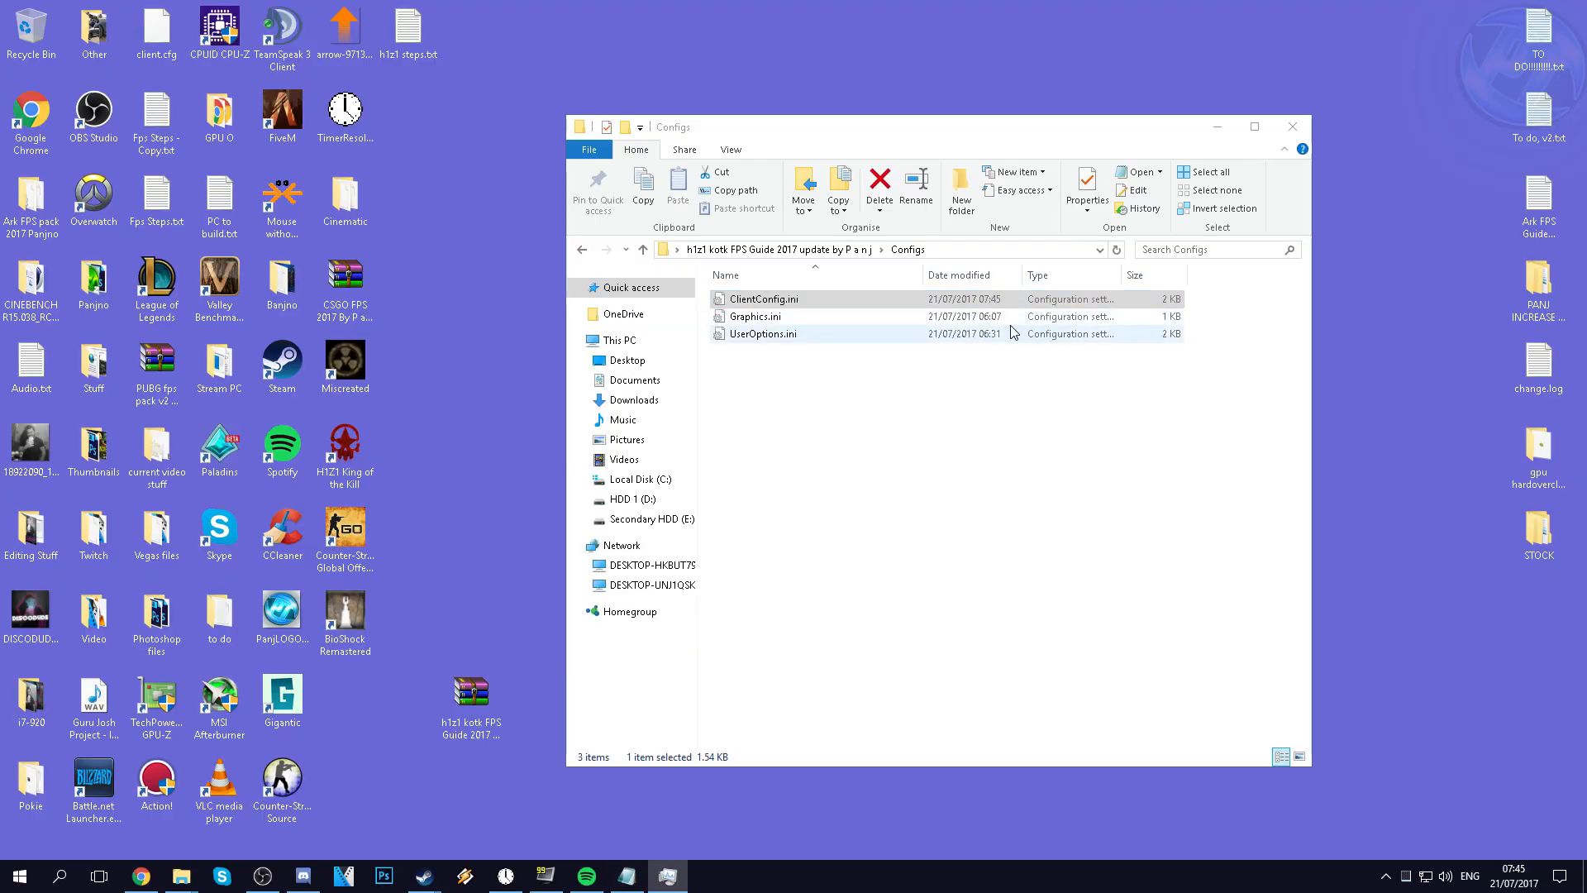
Open UserOptions.ini and check the FullscreenWidth and FullscreenHeight values in the [Display] section
double_click(766, 336)
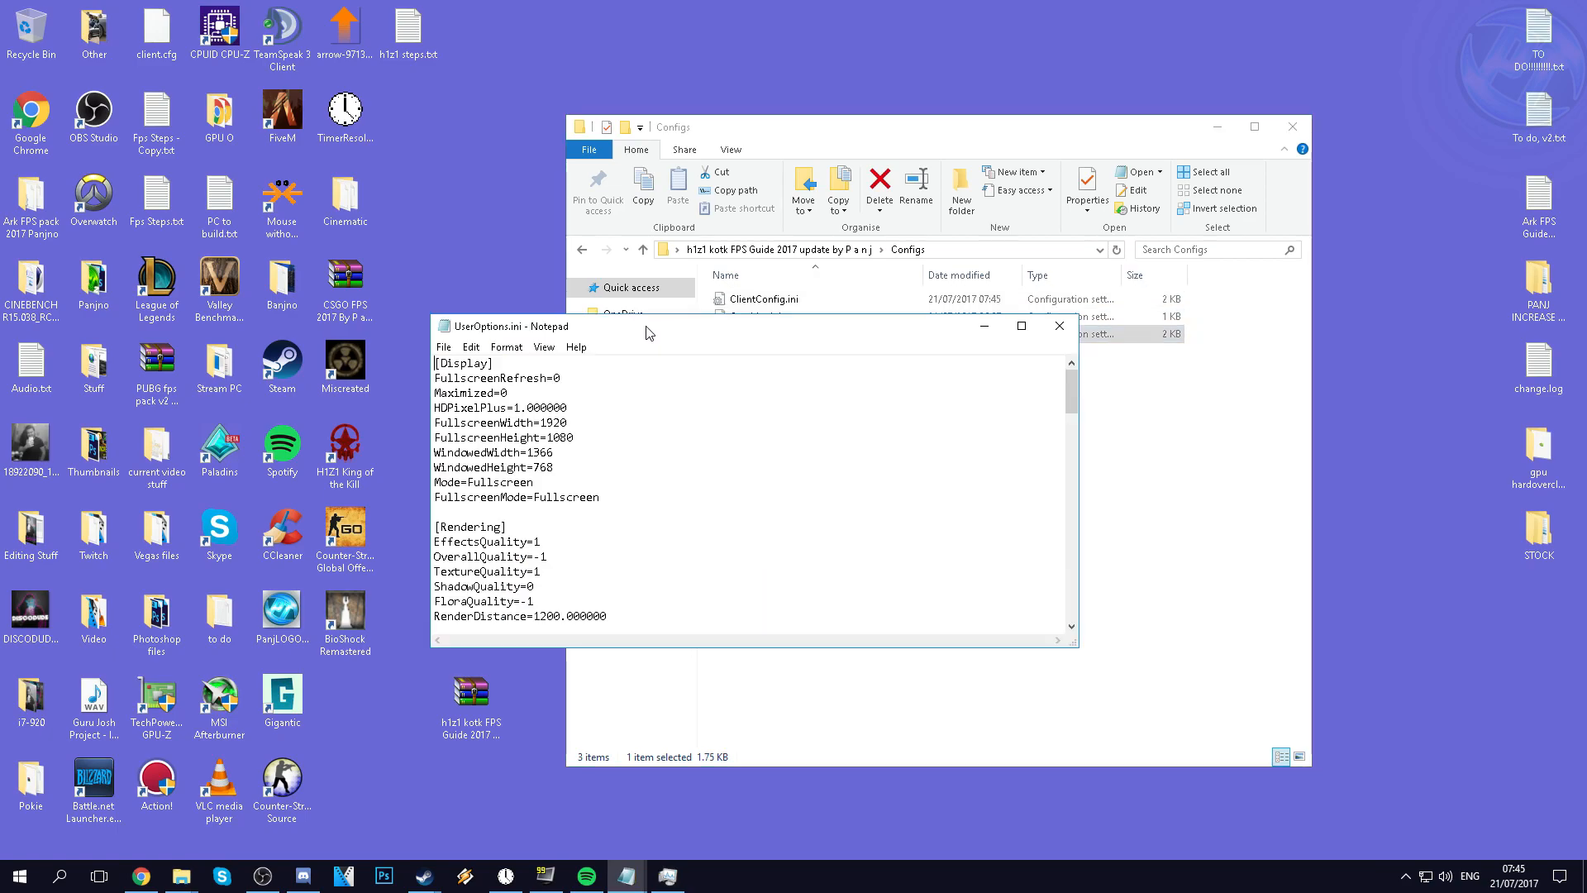
drag(665, 429, 631, 429)
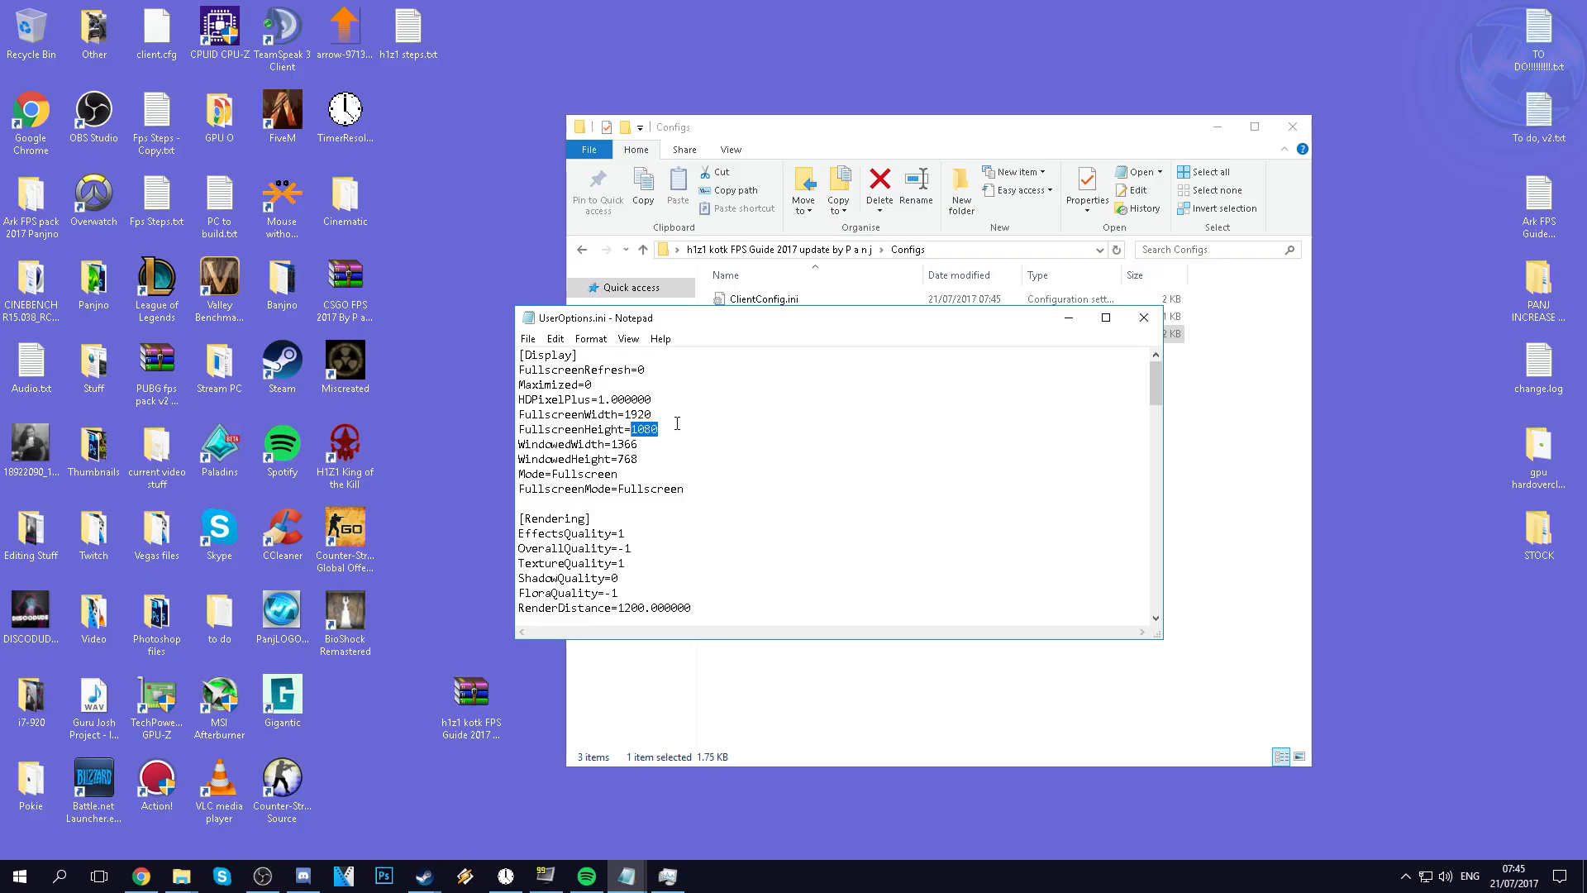
drag(652, 415, 518, 415)
click(659, 415)
click(654, 415)
drag(654, 414, 622, 429)
mouse_move(625, 415)
mouse_down()
mouse_move(655, 416)
mouse_move(631, 414)
mouse_up()
Save UserOptions.ini with the 1920 x 1080 fullscreen resolution and close the file
click(527, 339)
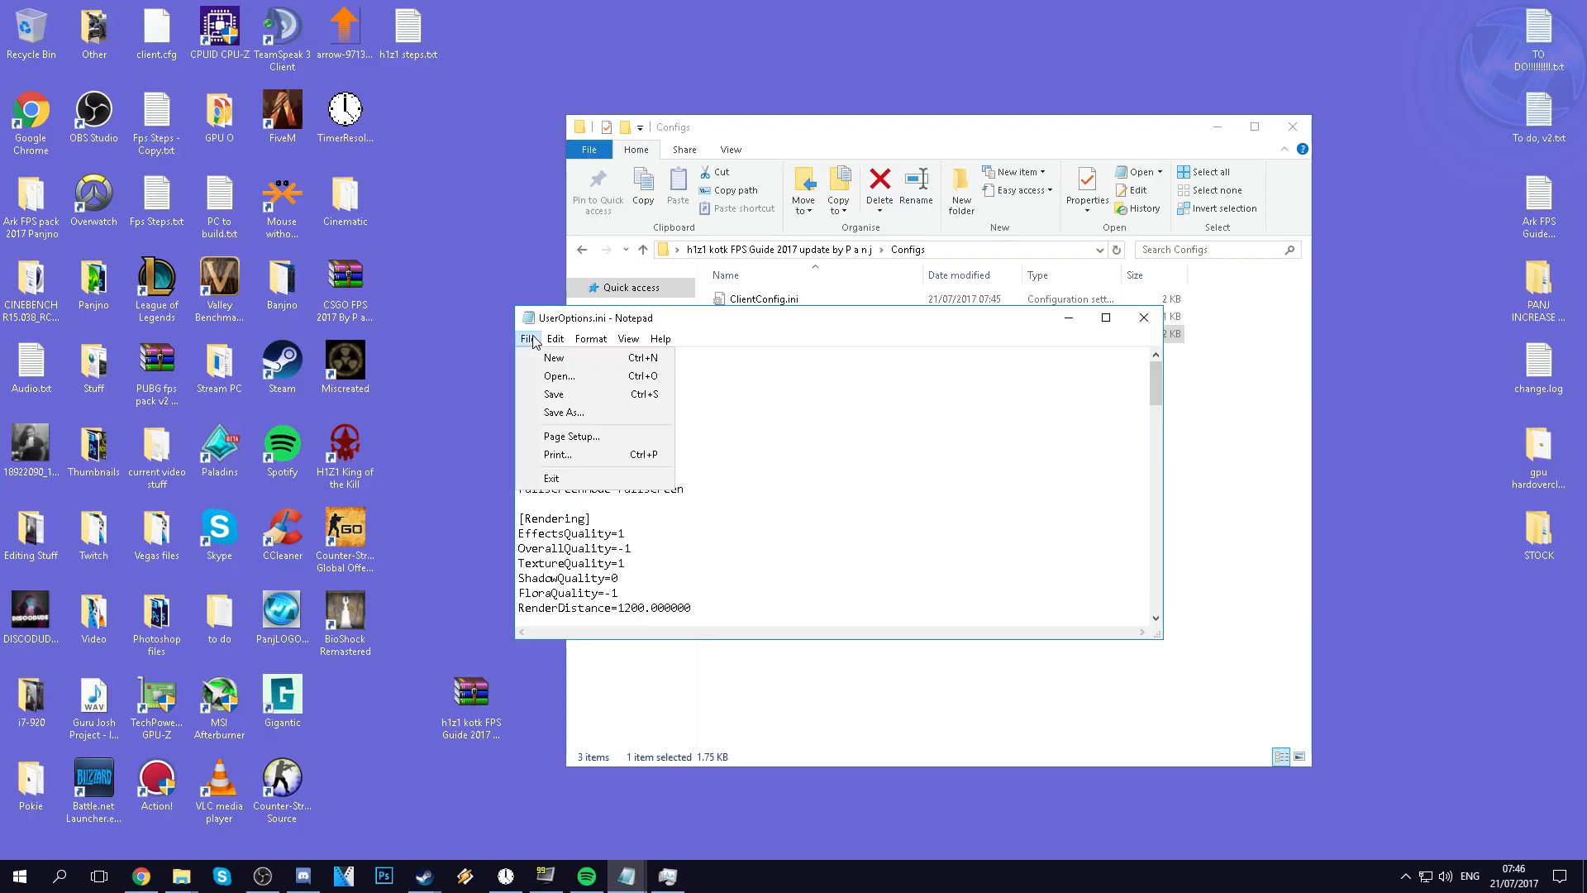
click(550, 395)
click(1143, 318)
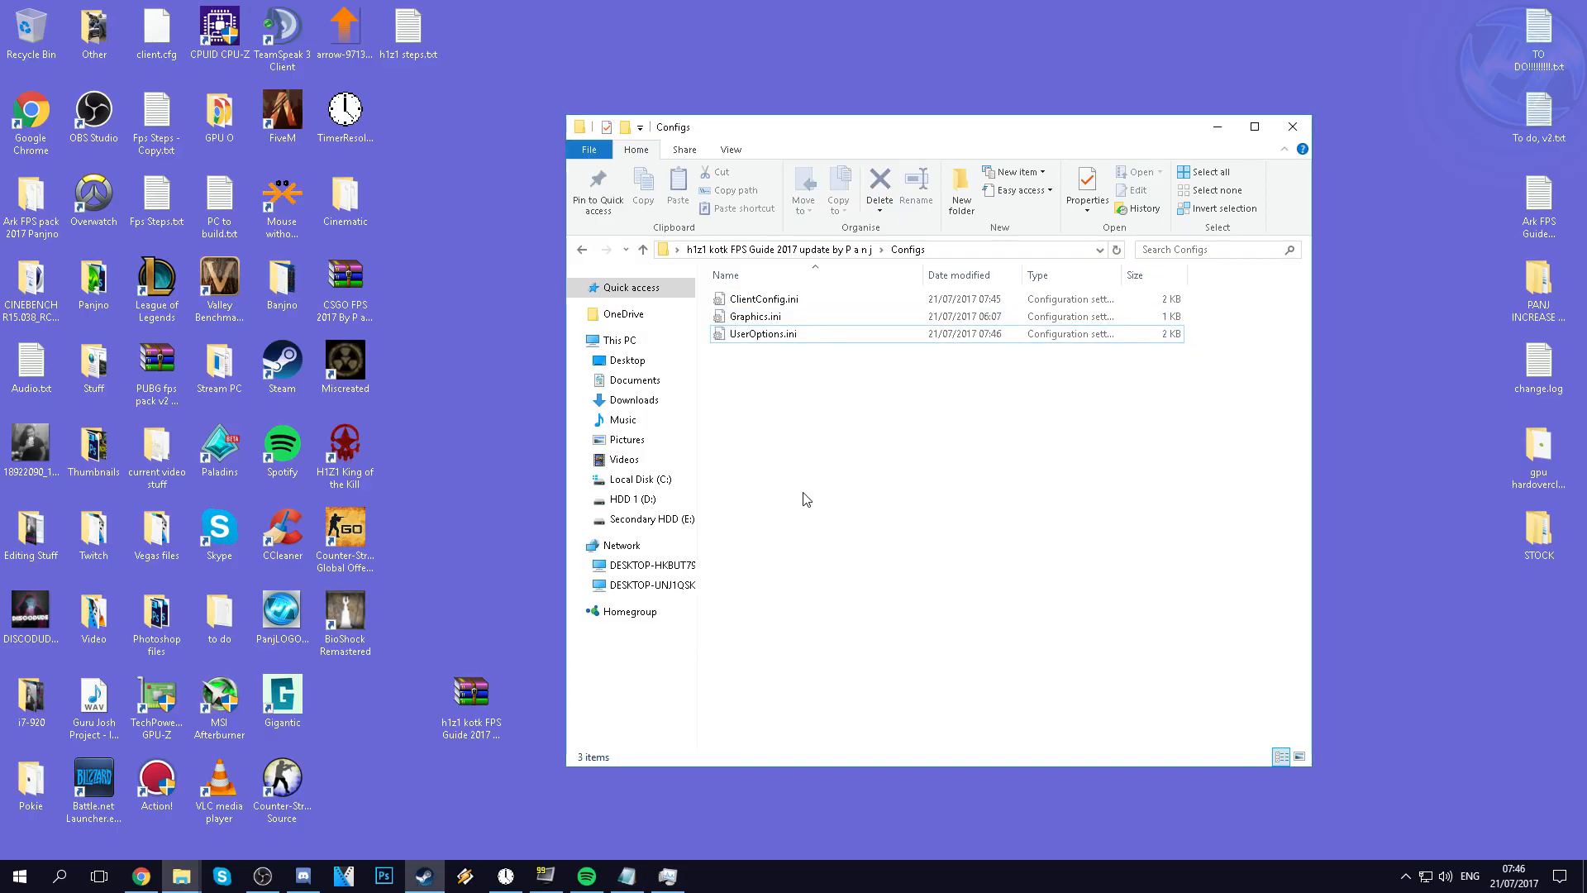
Switch to Steam and open the local files folder of H1Z1: King of the Kill from the game's properties
click(424, 876)
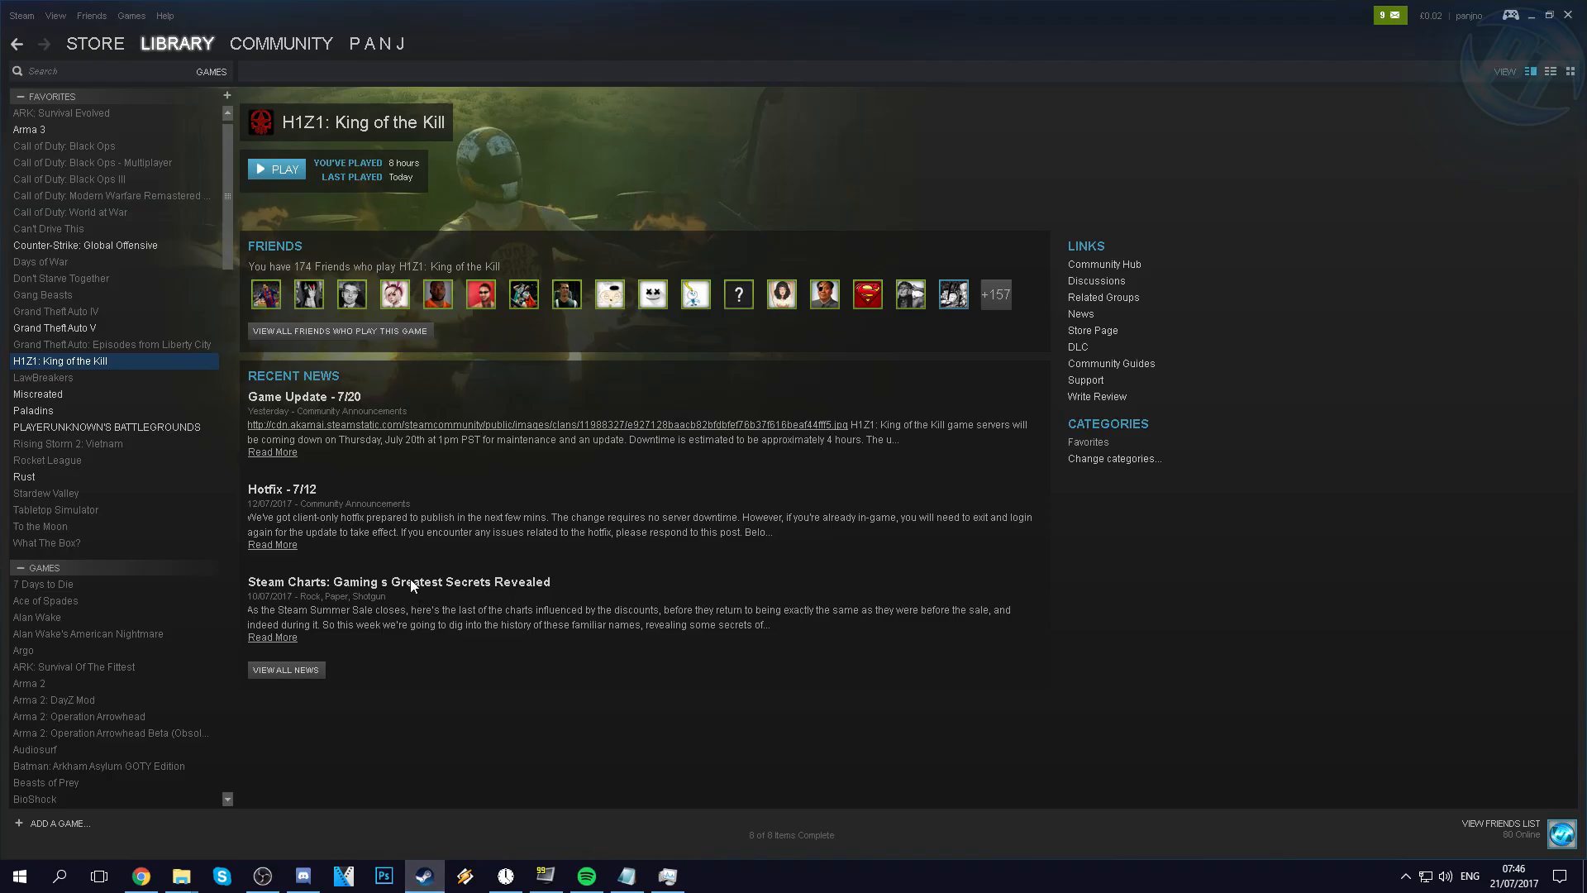
right_click(96, 371)
click(153, 577)
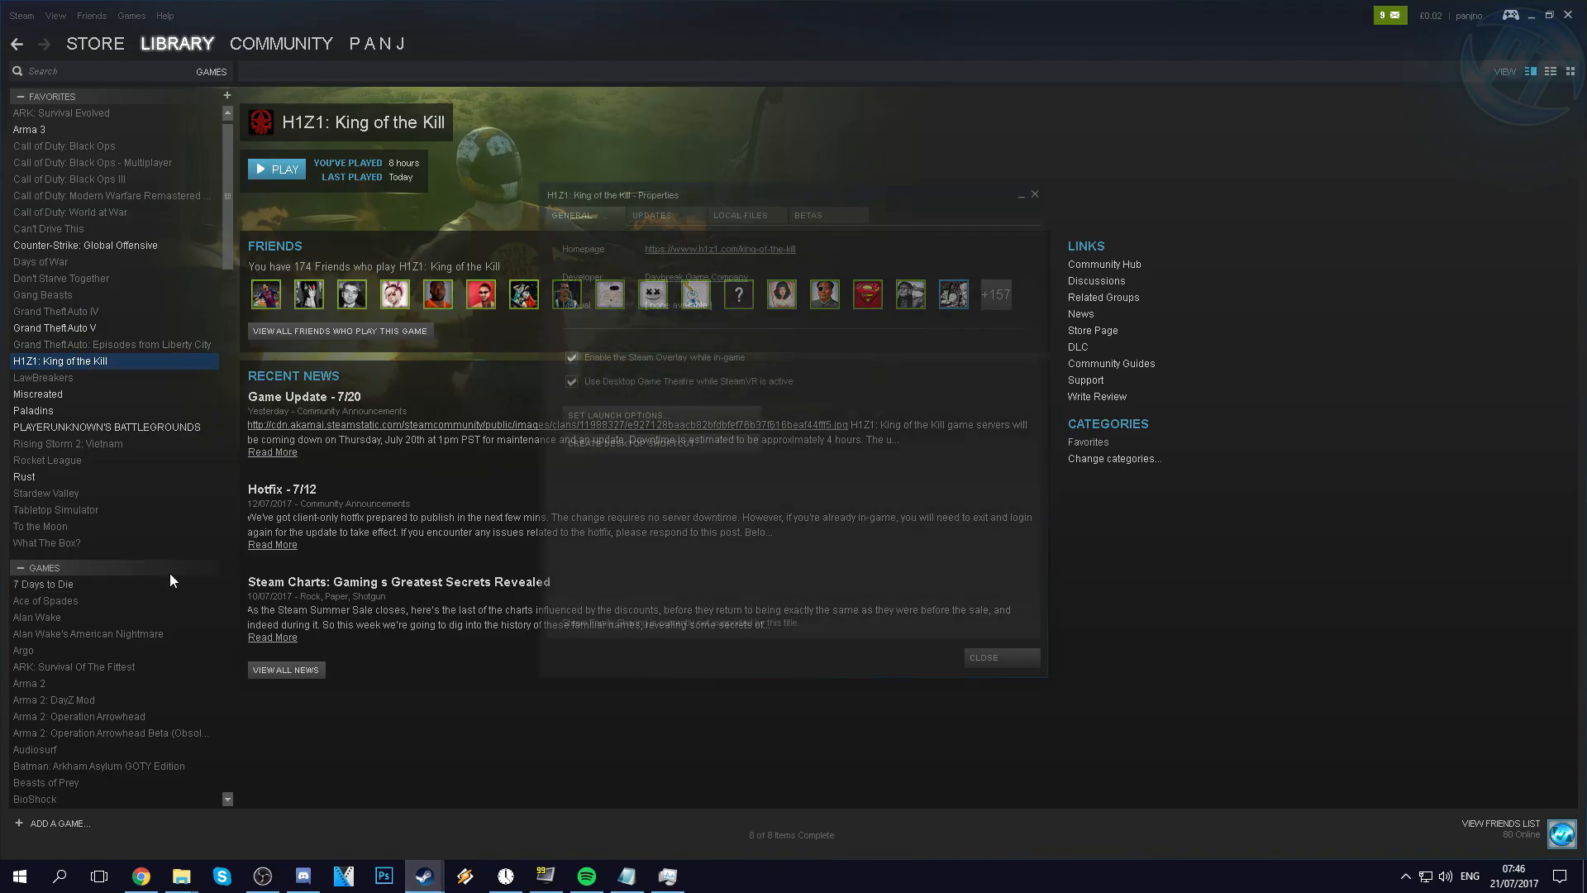
click(737, 215)
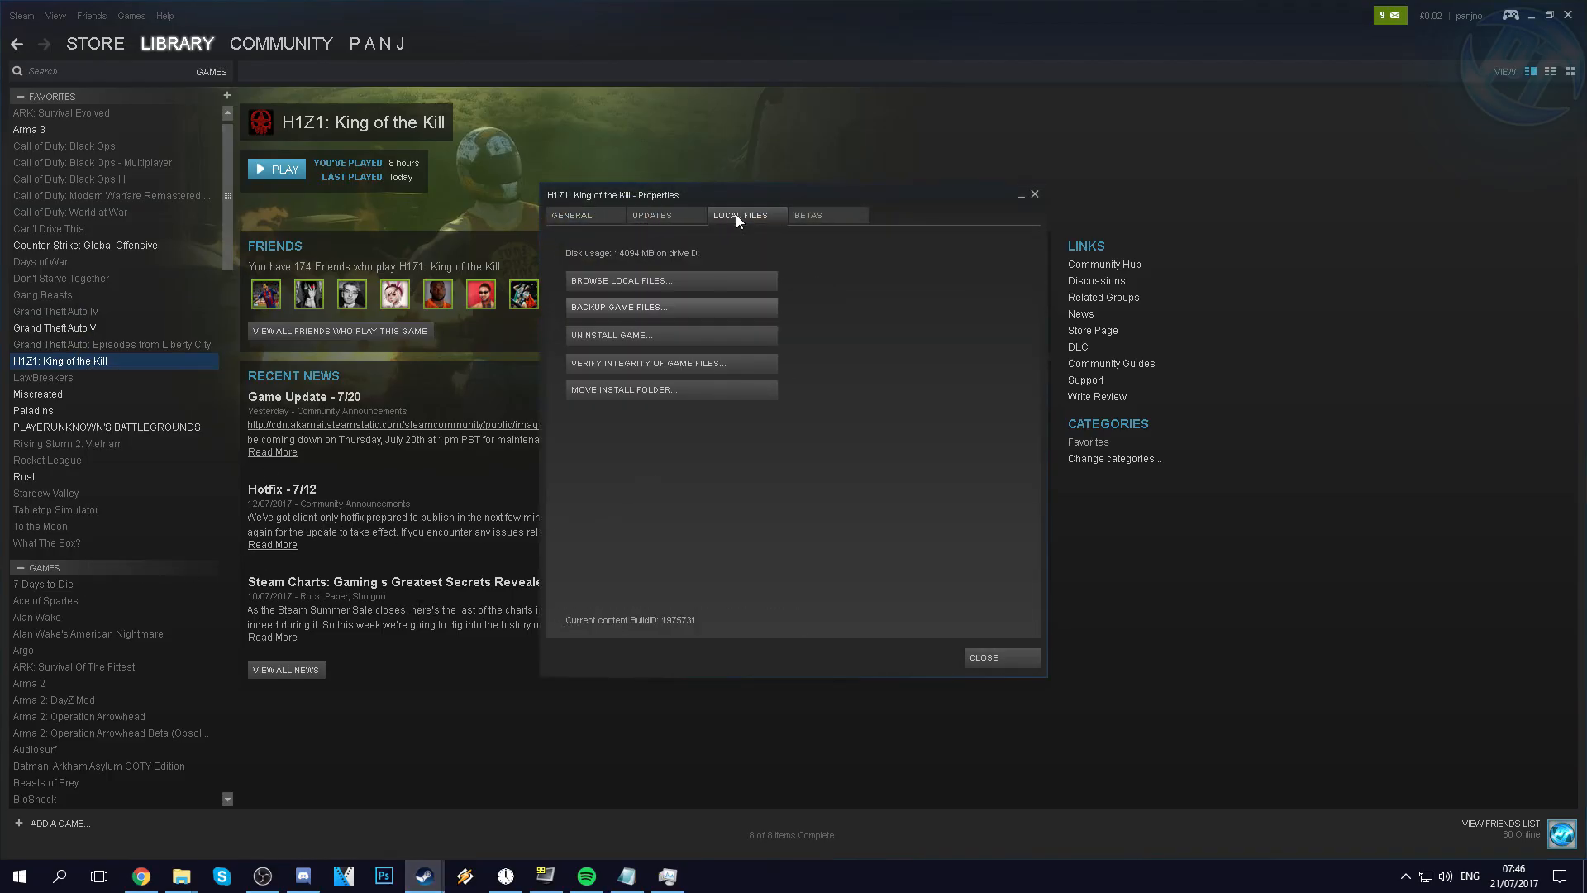
click(627, 281)
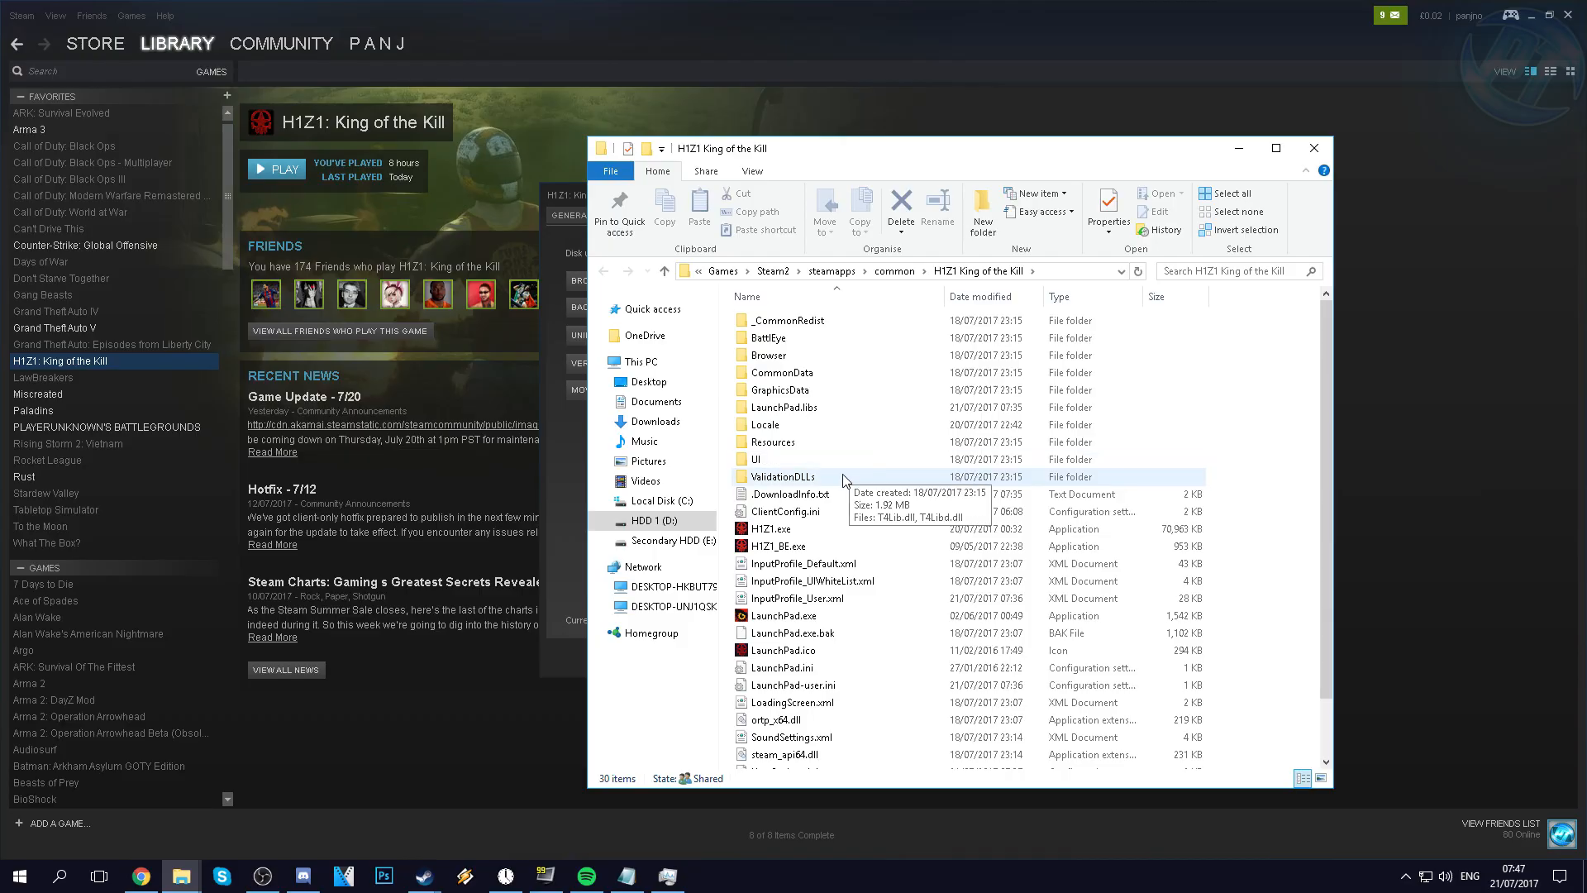
Disable full-screen optimisations in the compatibility properties of H1Z1.exe and apply the setting
right_click(781, 533)
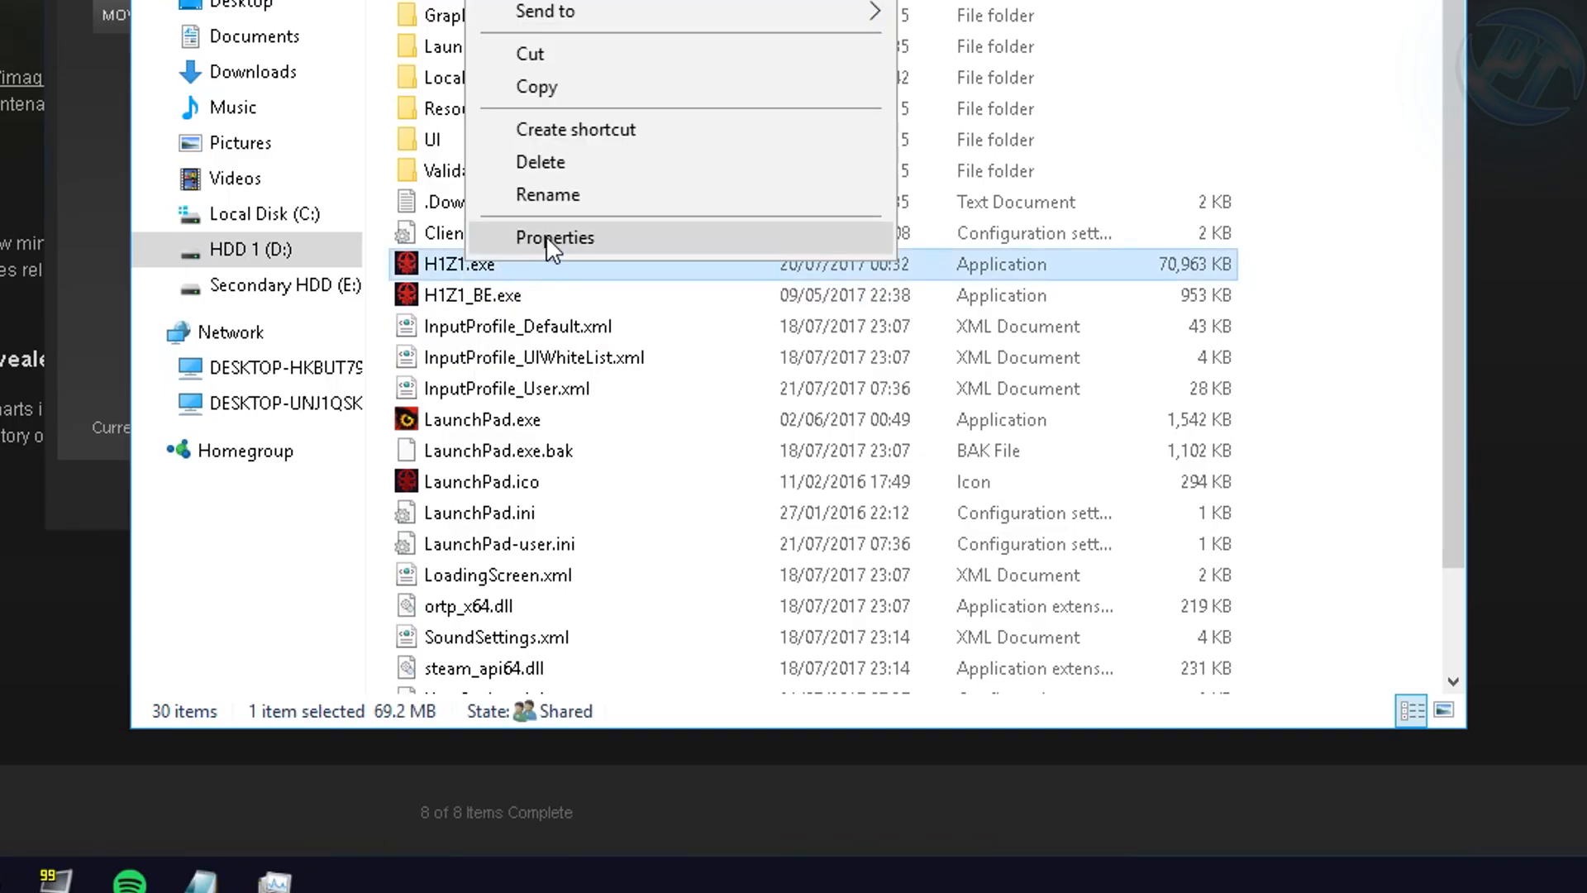
click(549, 238)
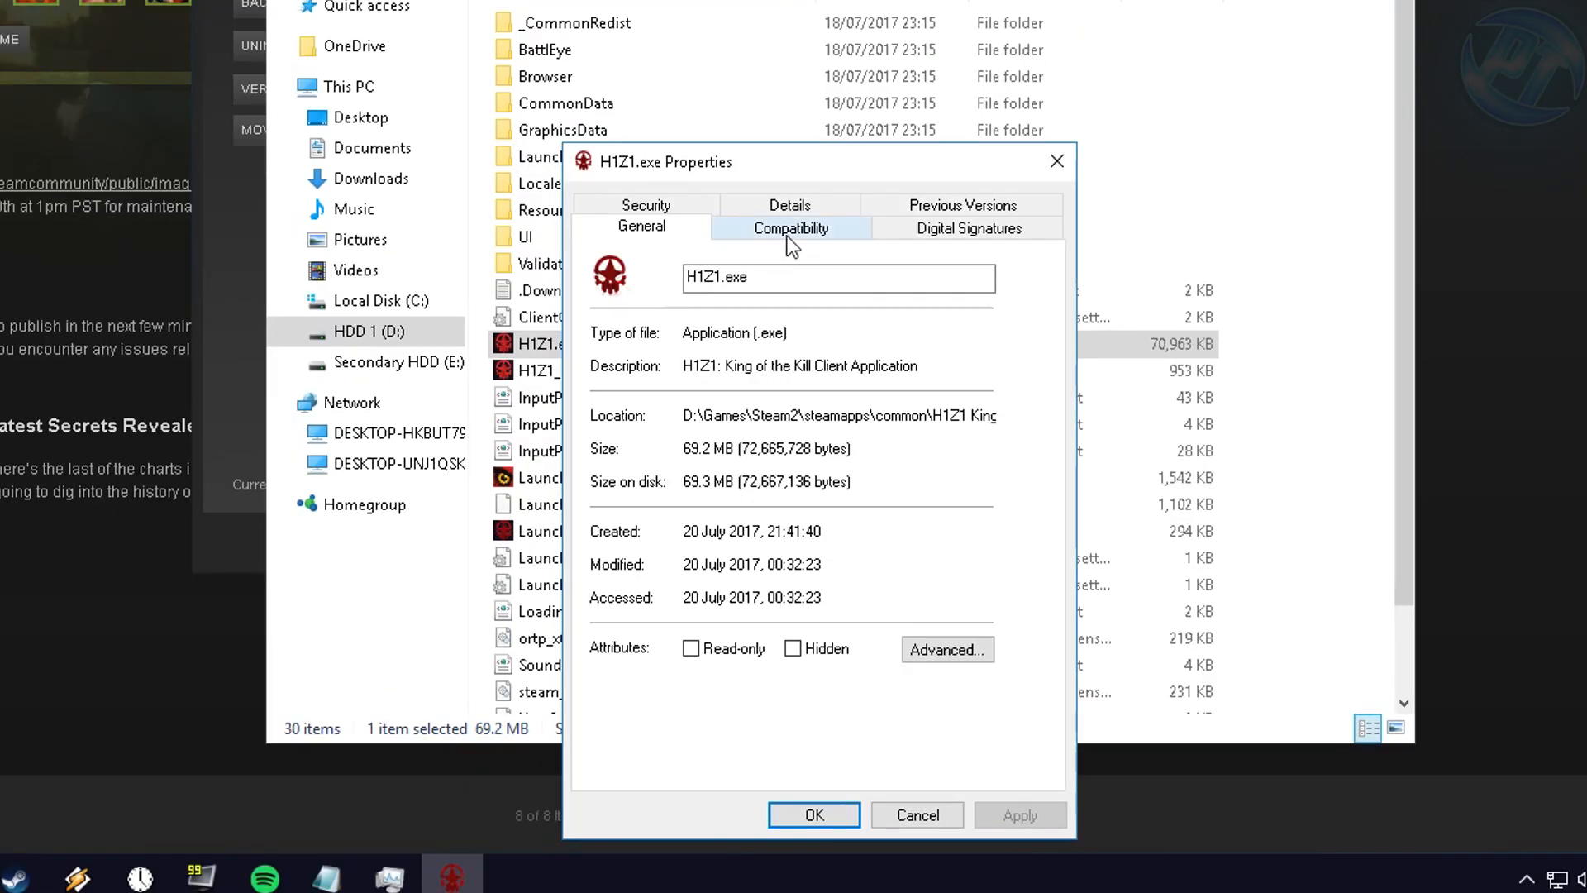
click(734, 132)
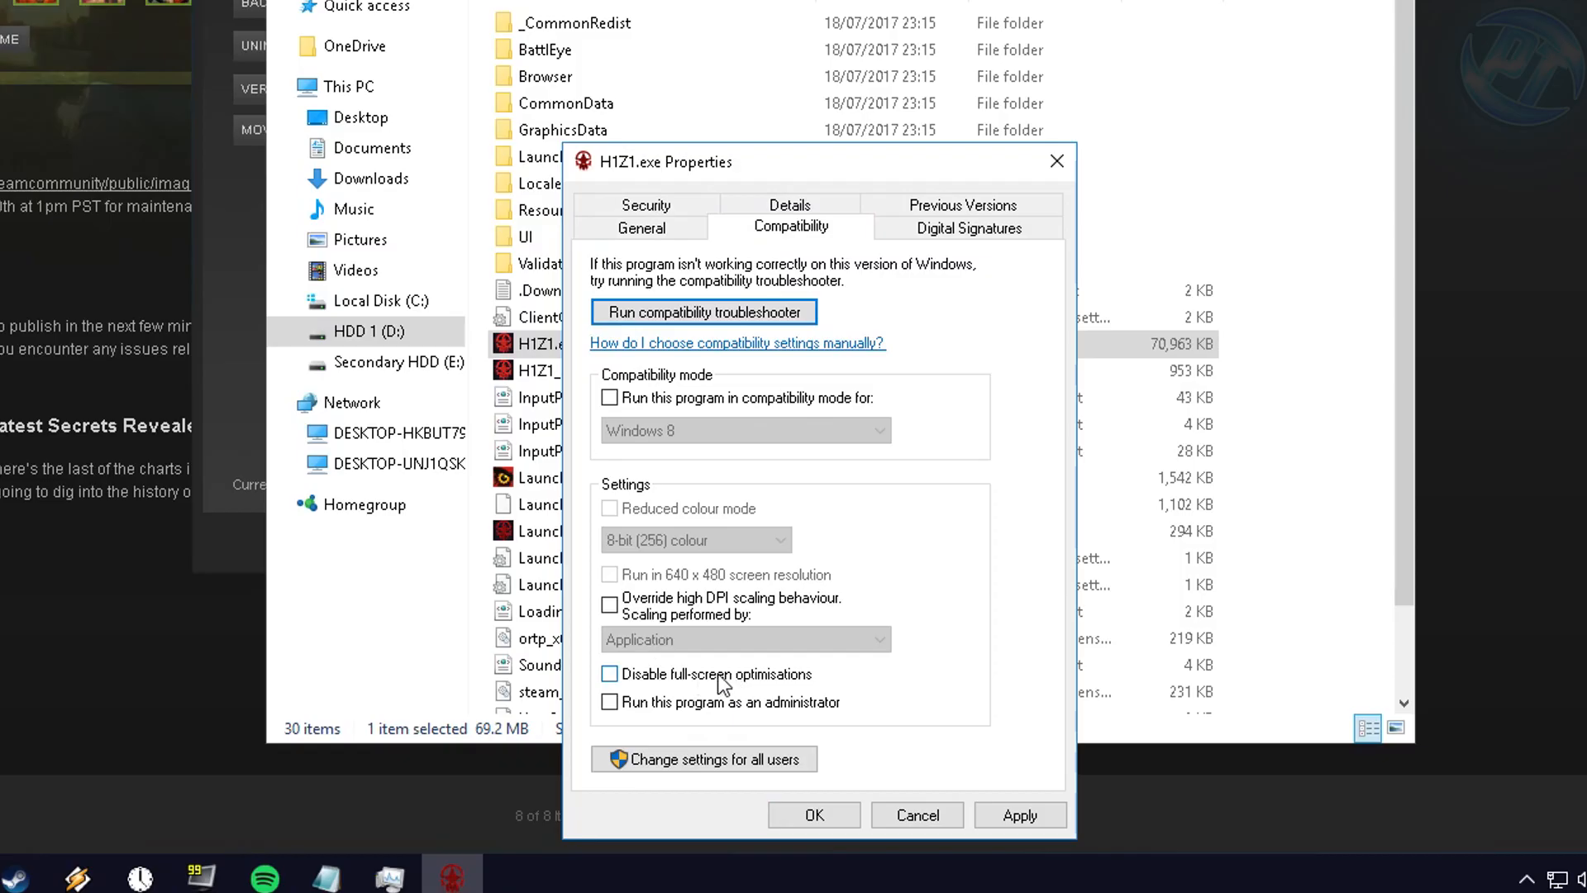
click(1033, 812)
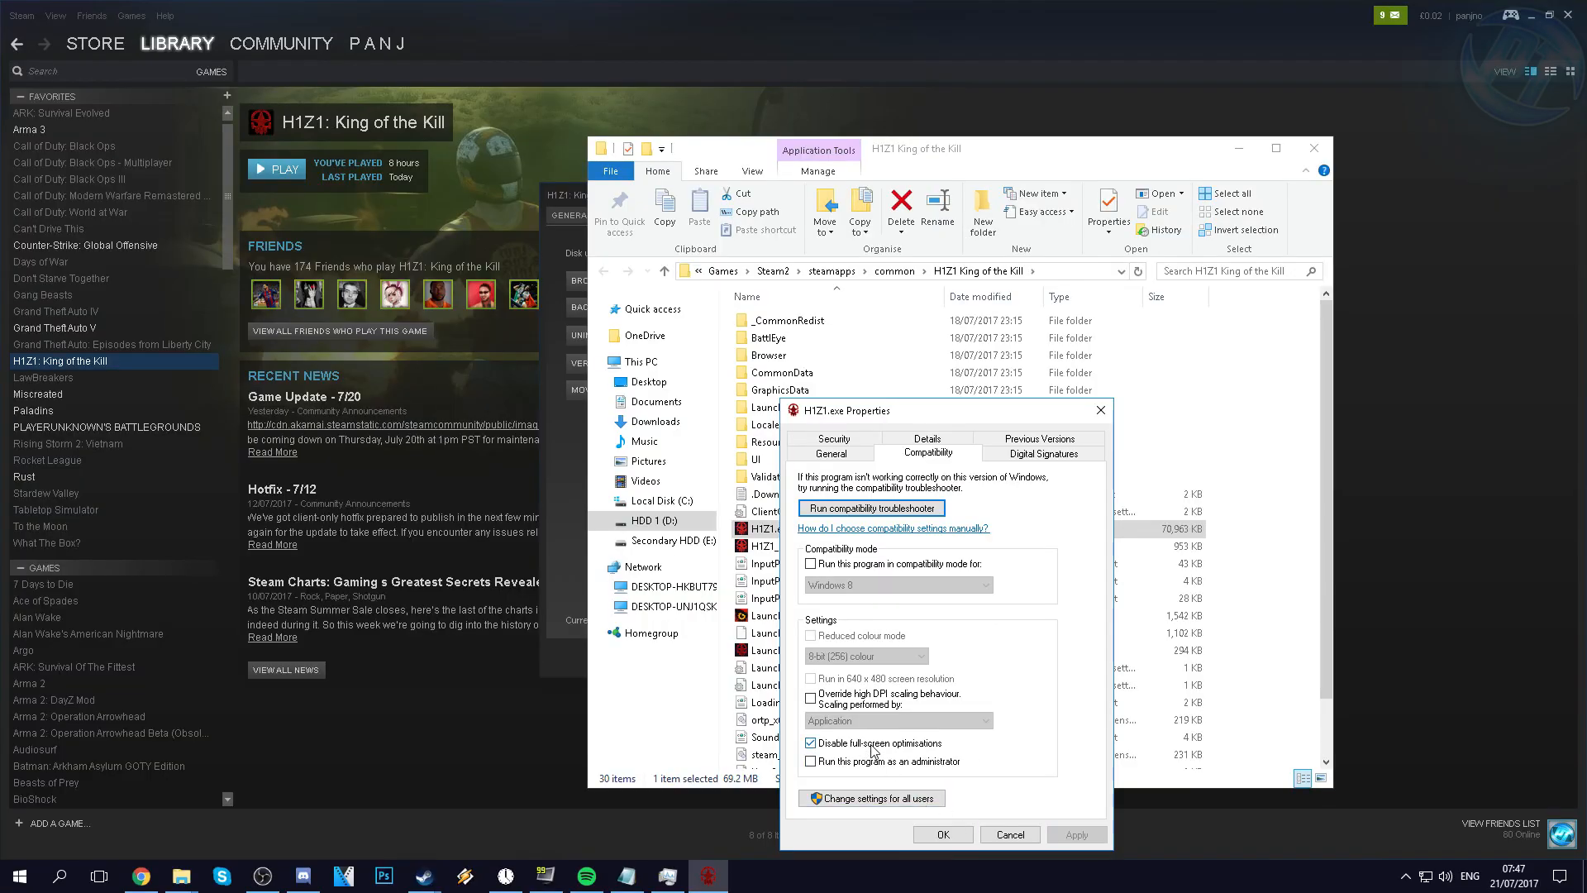
click(943, 834)
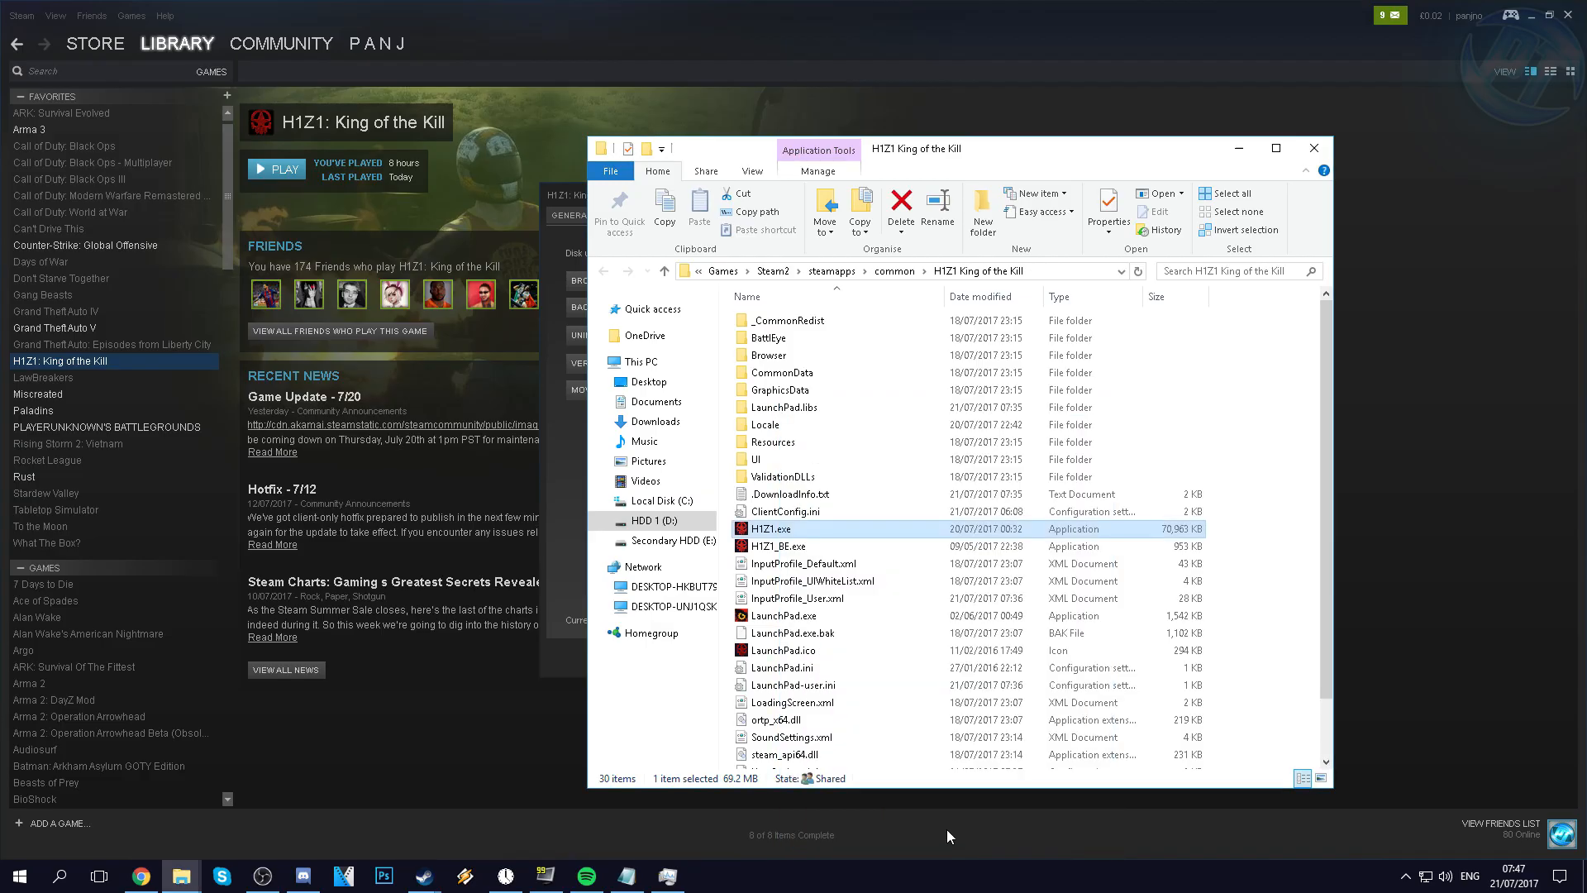
Disable full-screen optimisations in the compatibility properties of H1Z1_BE.exe and apply the setting
click(812, 547)
right_click(813, 547)
click(864, 530)
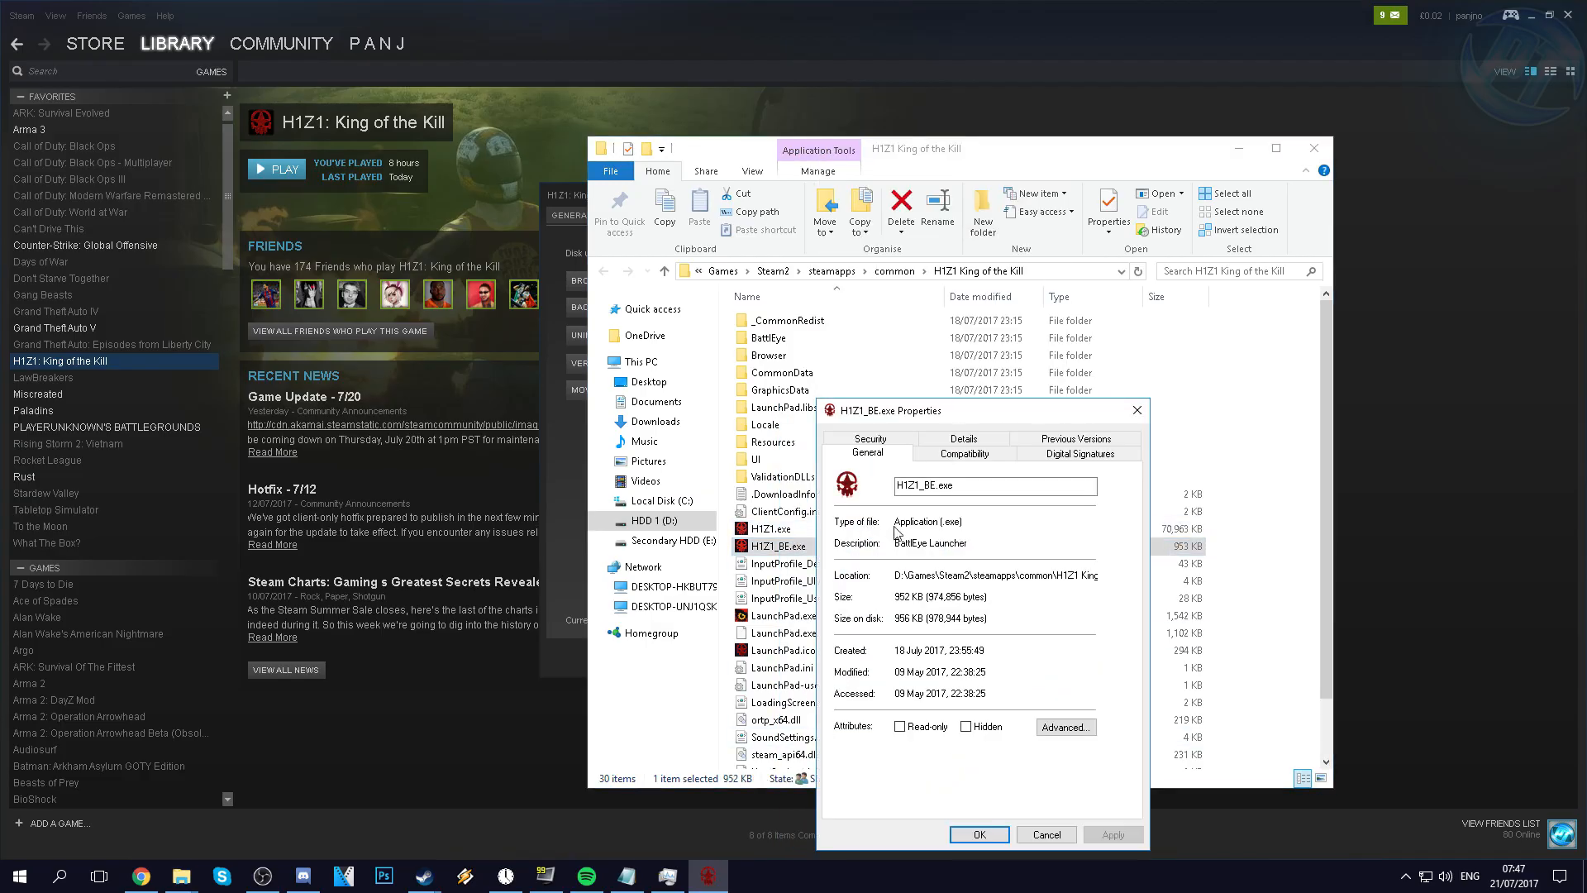
click(947, 454)
double_click(899, 741)
click(1107, 833)
click(979, 834)
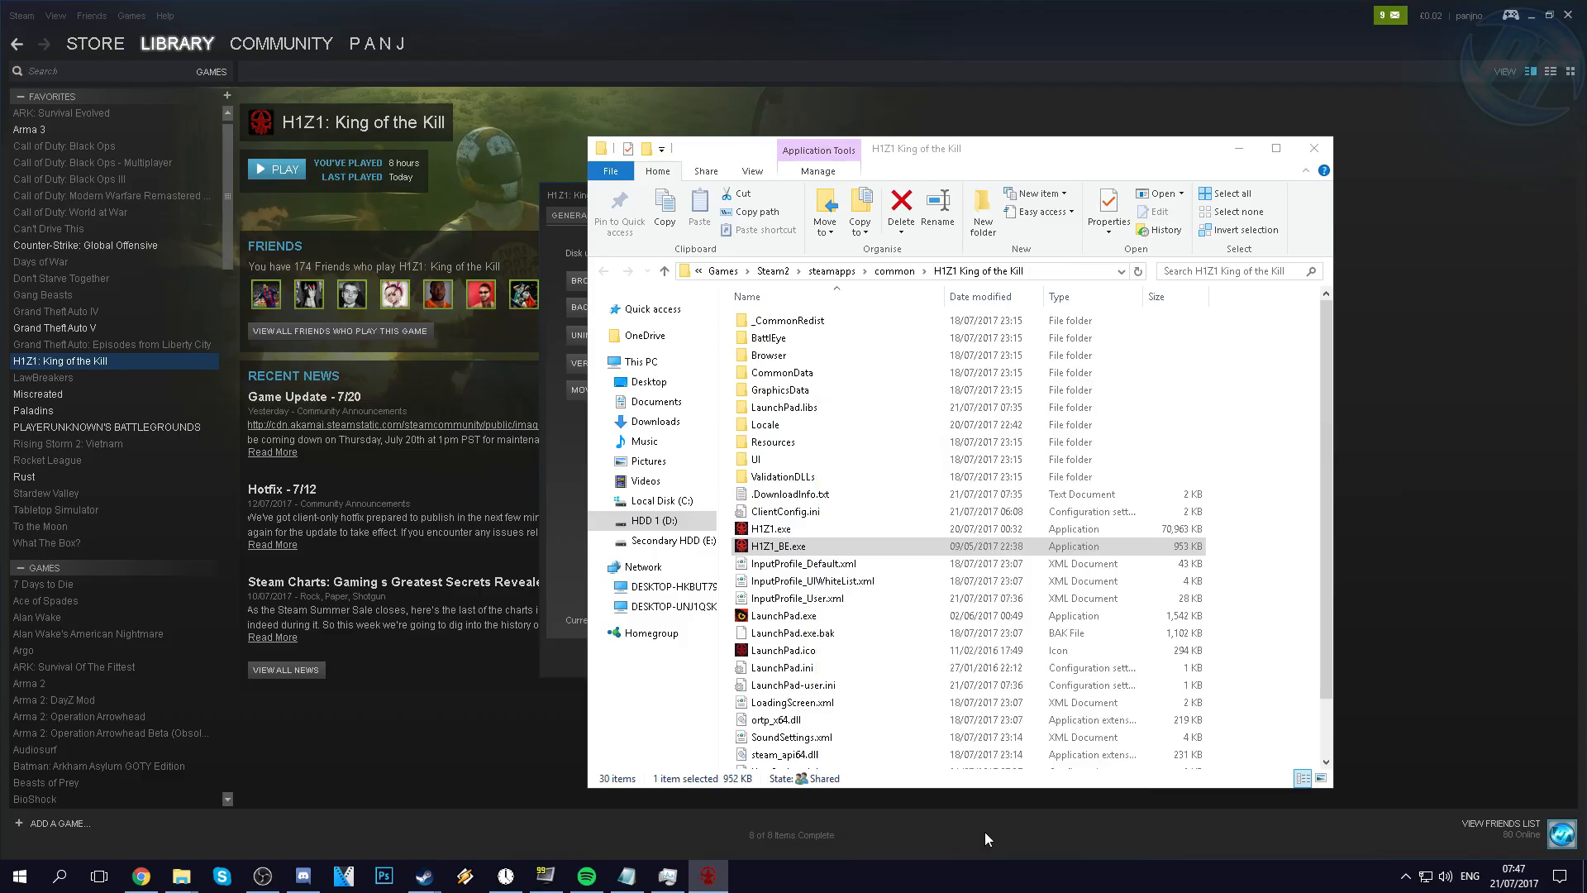
Make sure full-screen optimisations are disabled in the compatibility properties of LaunchPad.exe
click(815, 617)
right_click(817, 626)
click(864, 613)
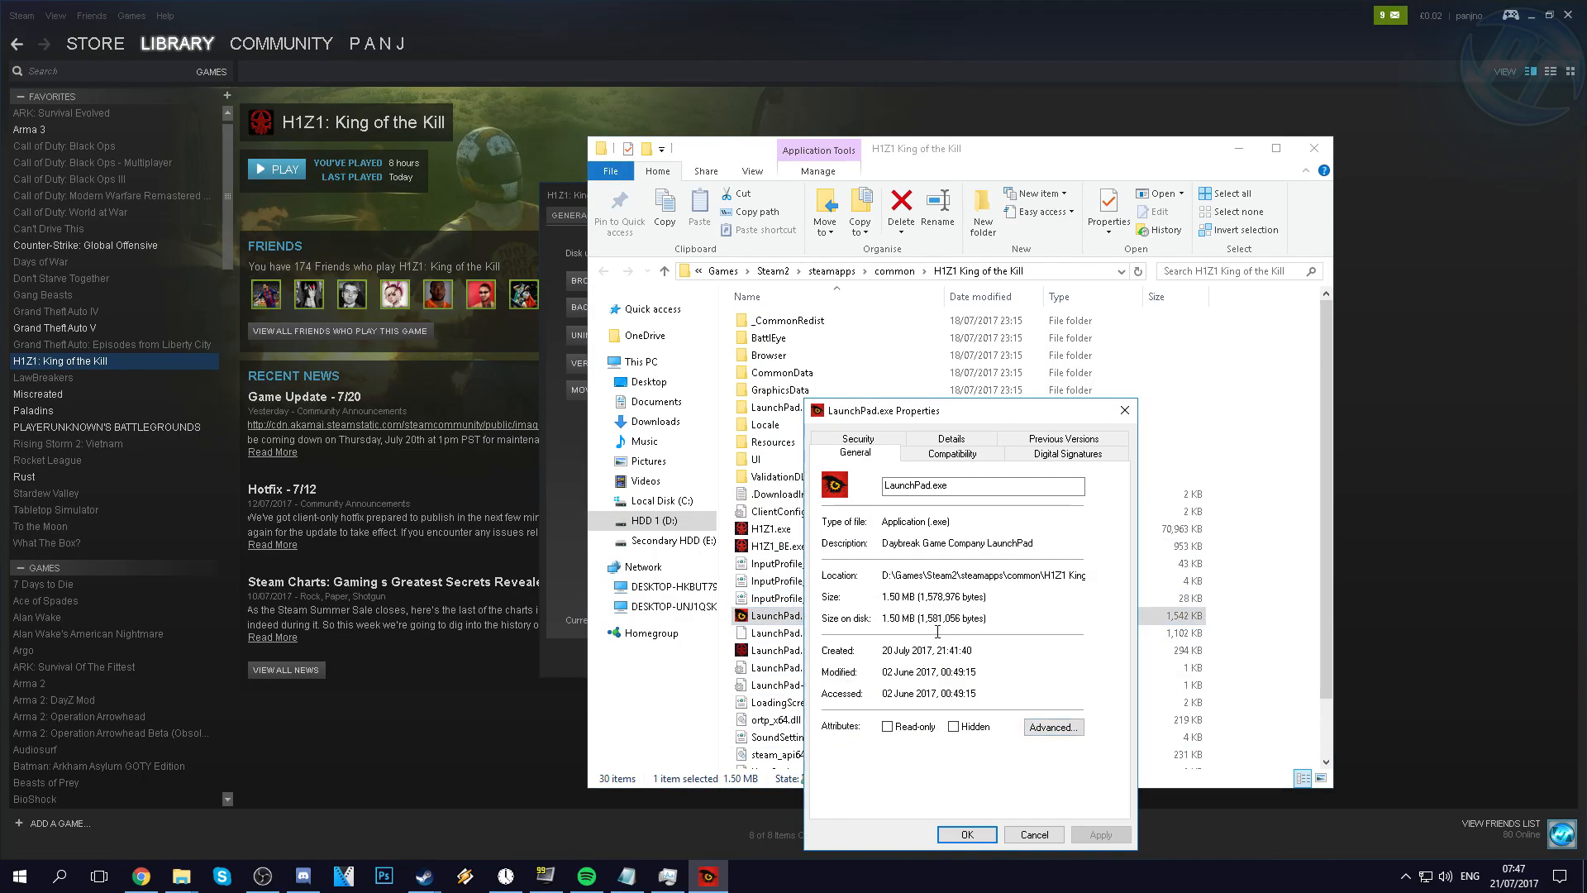
click(946, 454)
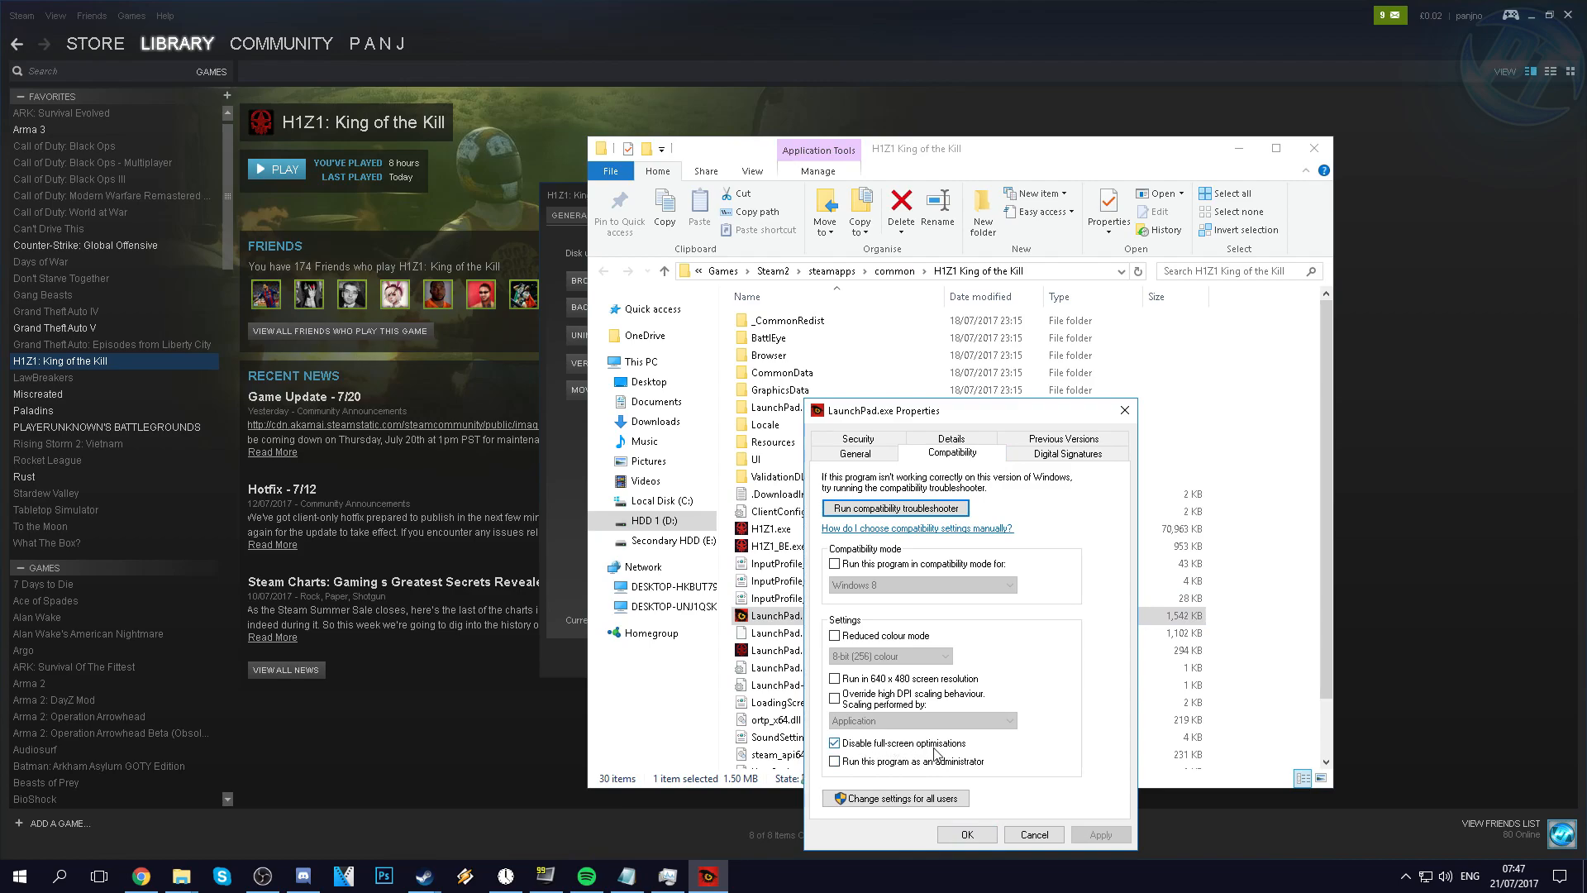
click(965, 835)
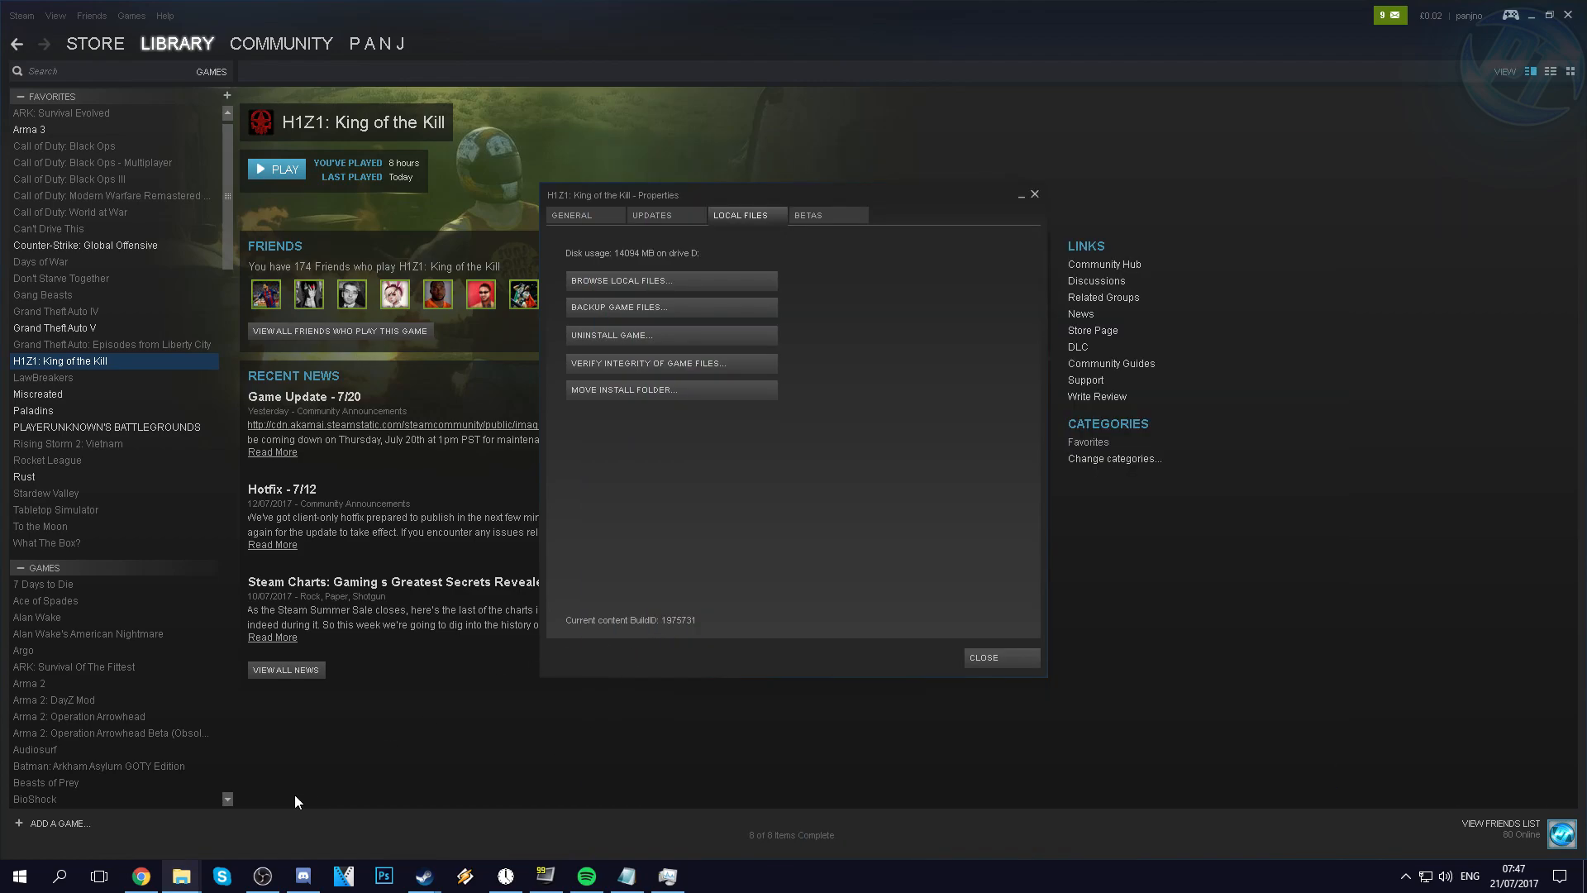
Copy ClientConfig.ini, Graphics.ini and UserOptions.ini from the Configs folder into the H1Z1 King of the Kill folder, replacing the existing files
click(162, 799)
drag(836, 356, 752, 314)
right_click(780, 318)
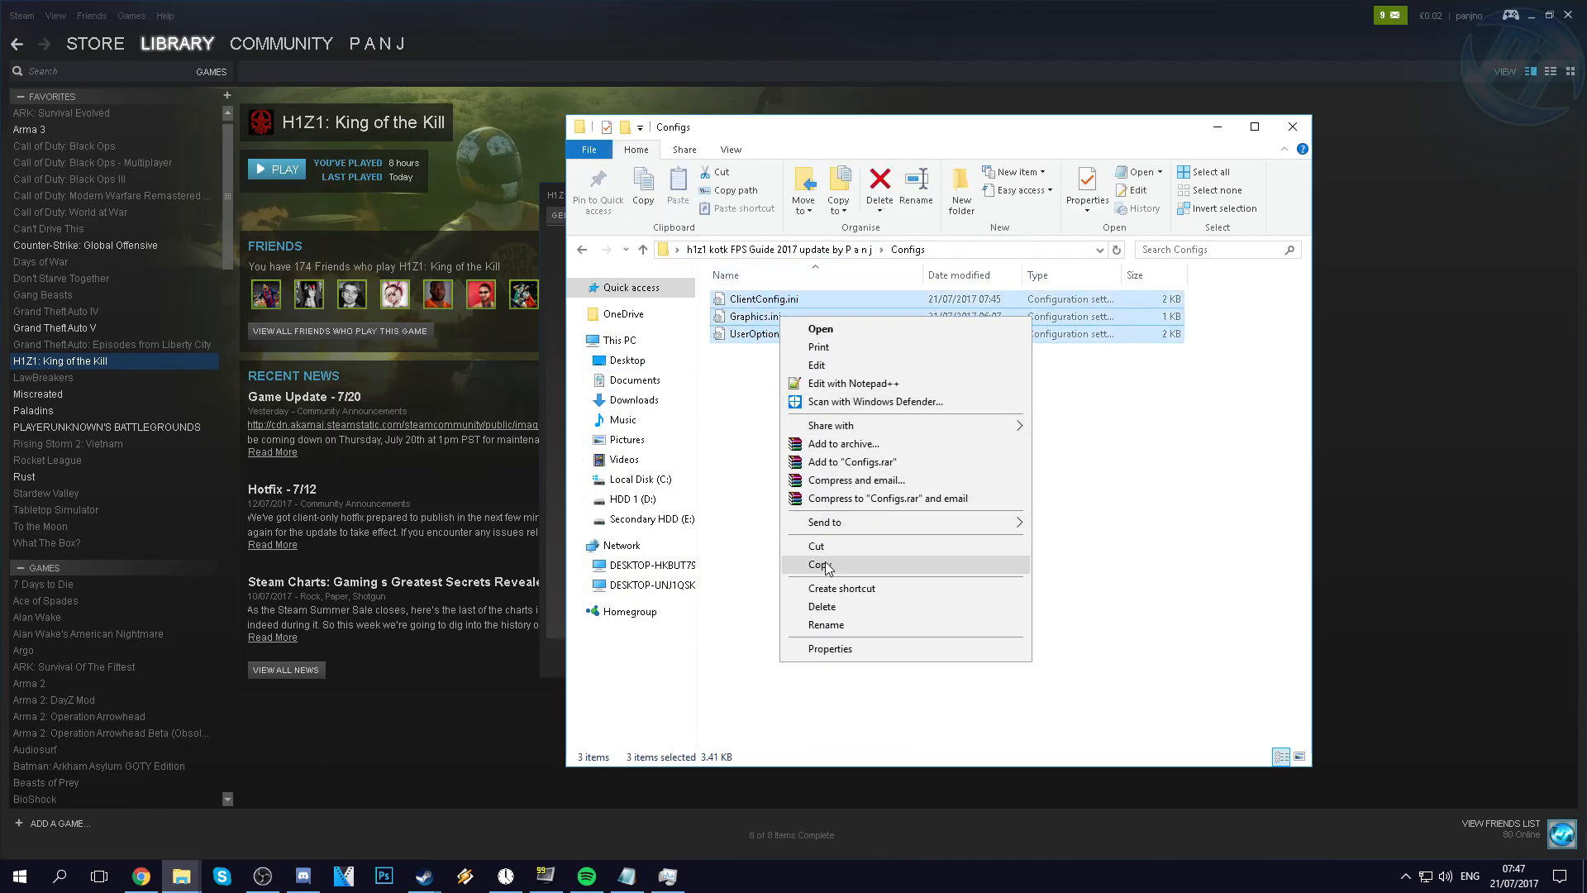
click(820, 565)
click(253, 810)
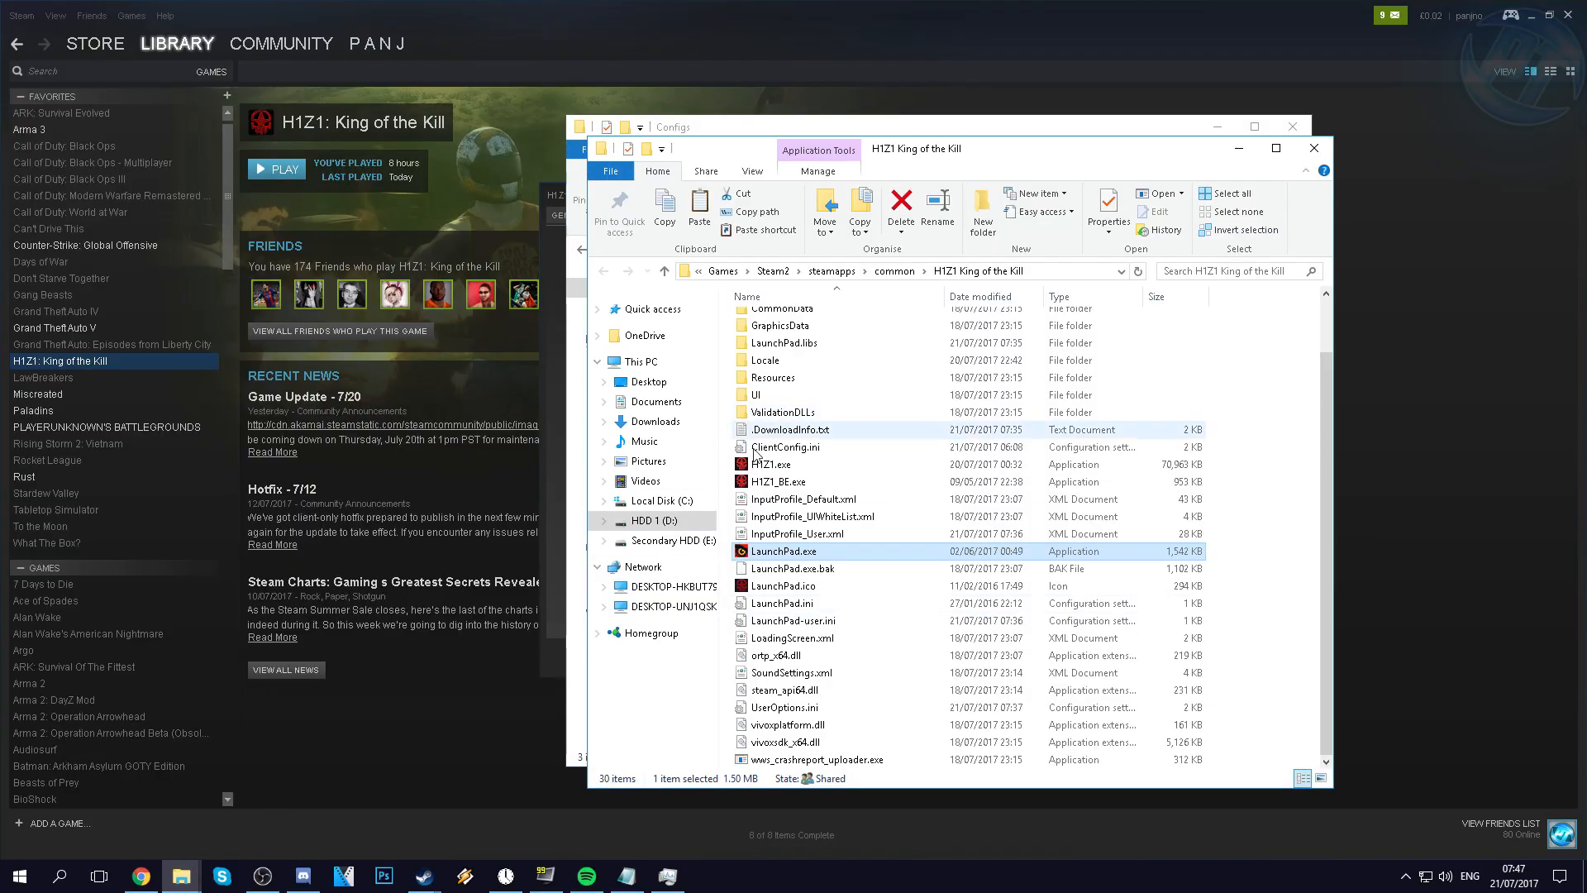
right_click(729, 507)
click(768, 619)
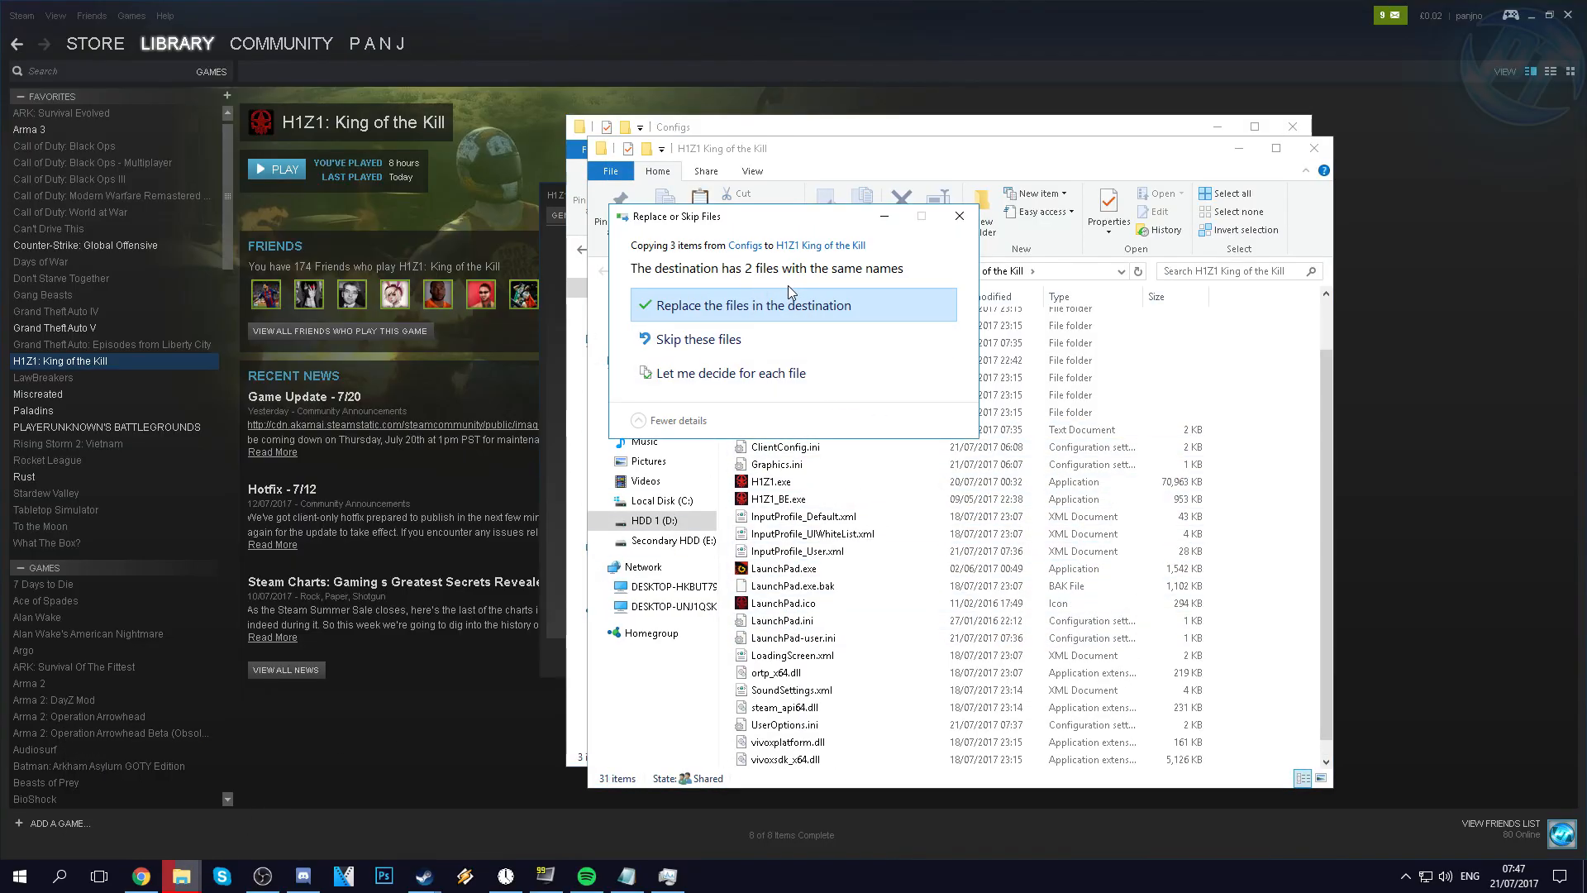
click(772, 304)
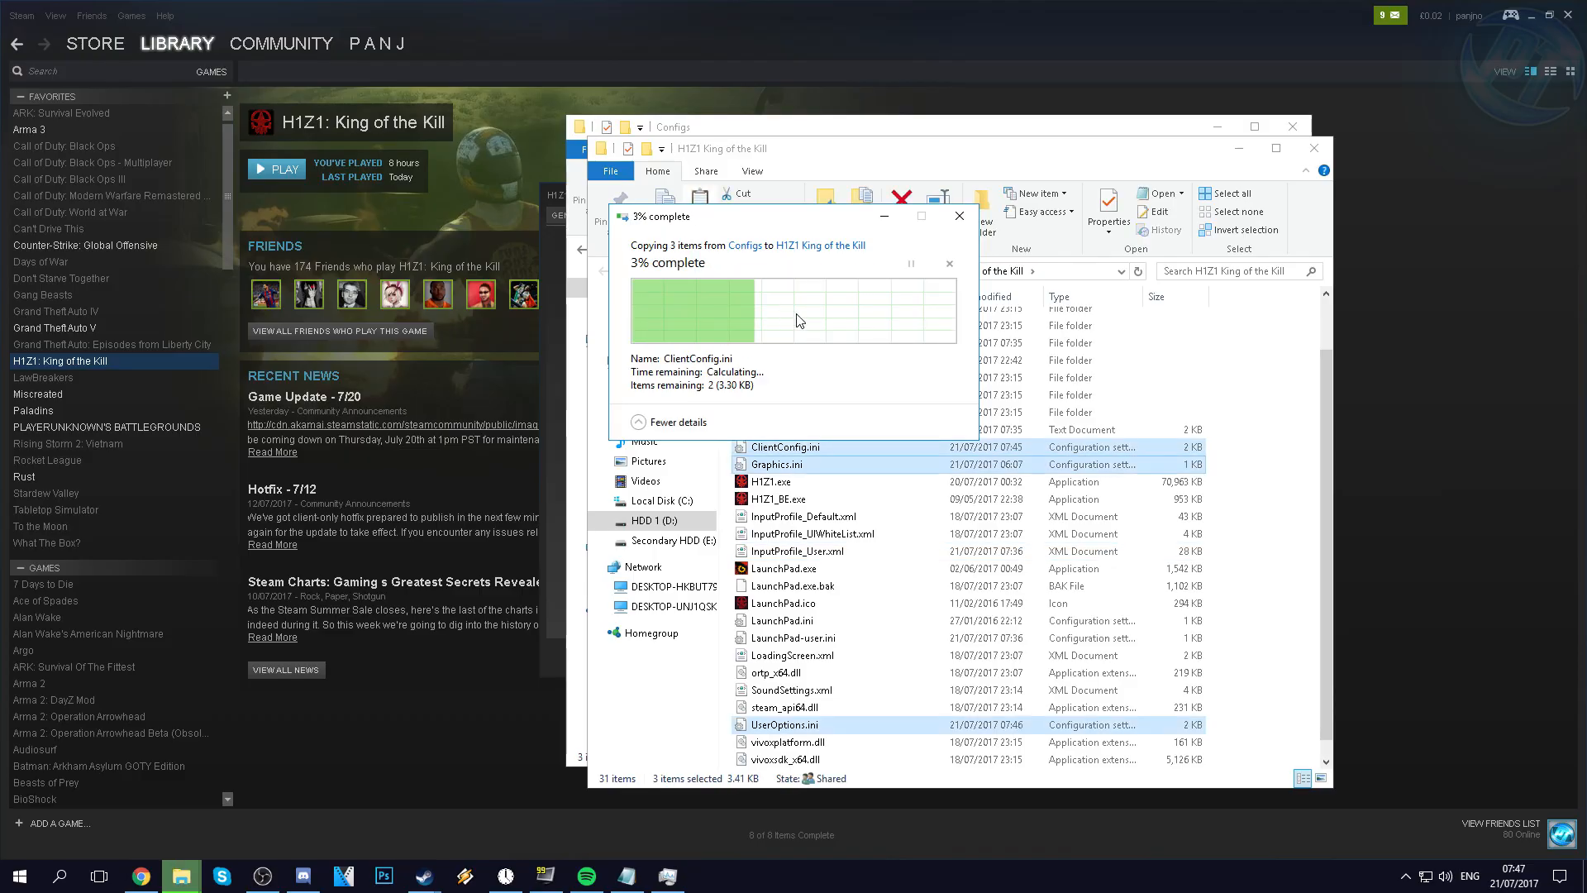
Set the copied ClientConfig.ini in the game folder to read-only through its file properties
click(792, 448)
right_click(821, 450)
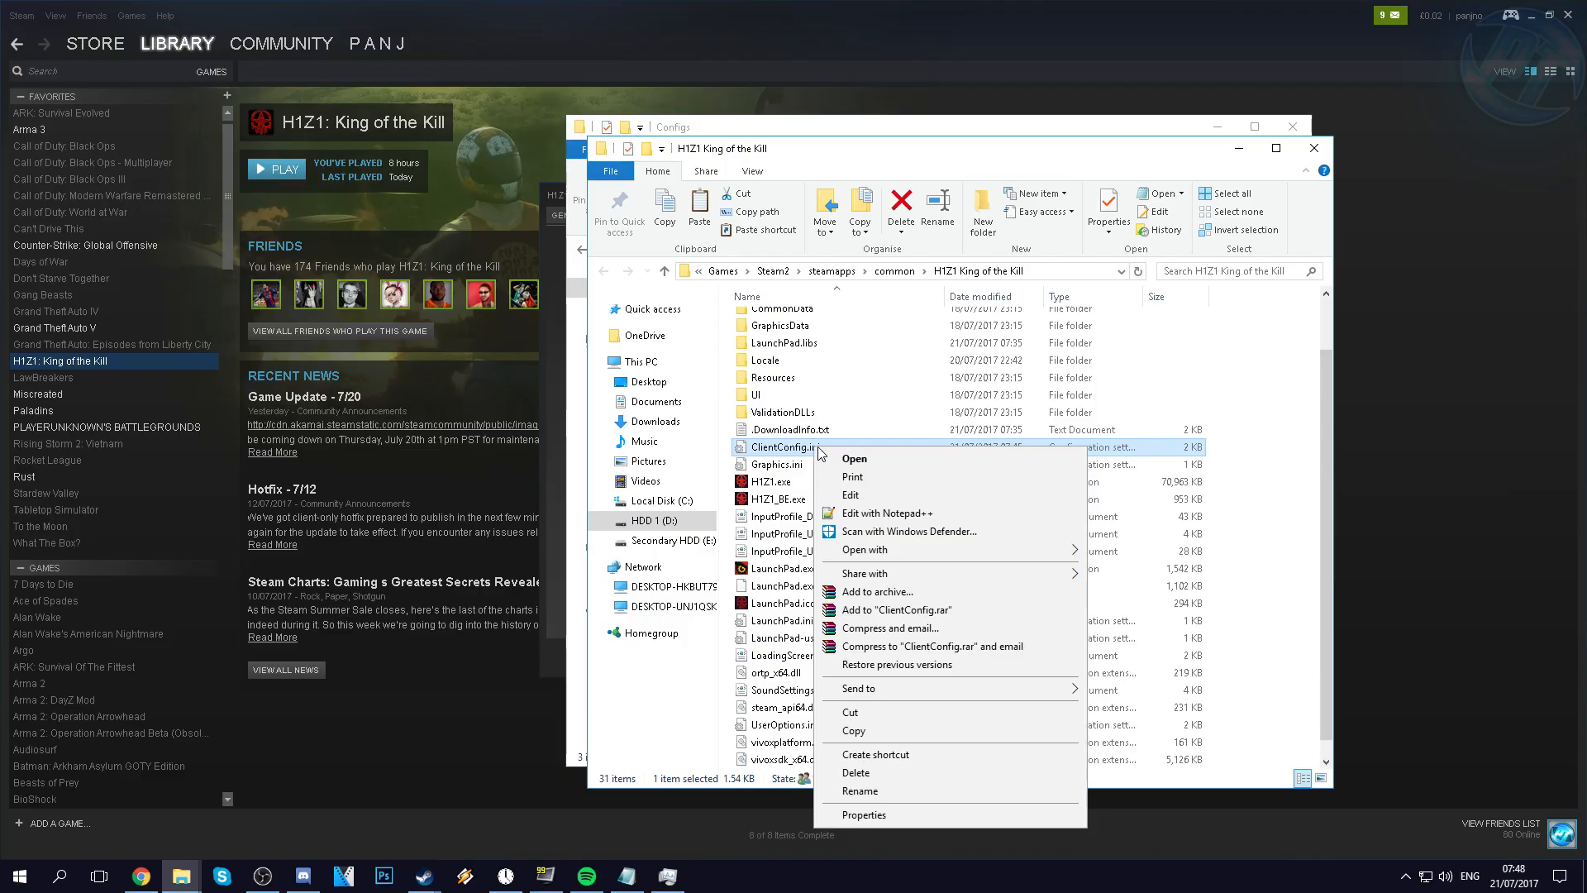
click(868, 815)
click(904, 744)
click(1081, 834)
click(948, 834)
Set the copied Graphics.ini in the game folder to read-only through its file properties
click(784, 465)
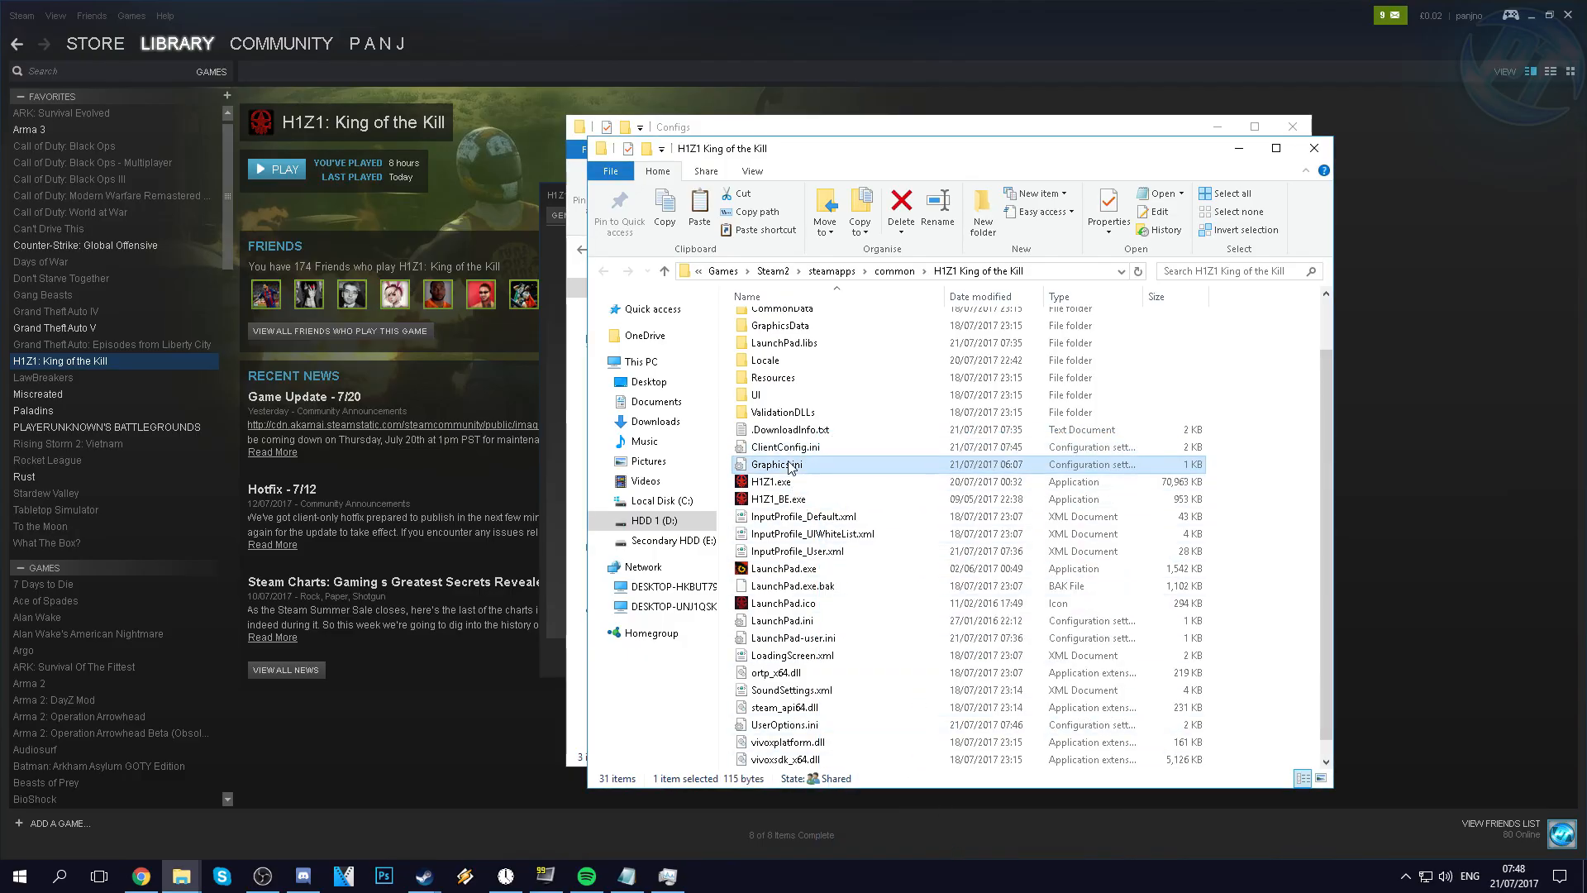
right_click(787, 464)
click(861, 831)
click(900, 745)
click(1048, 835)
click(921, 835)
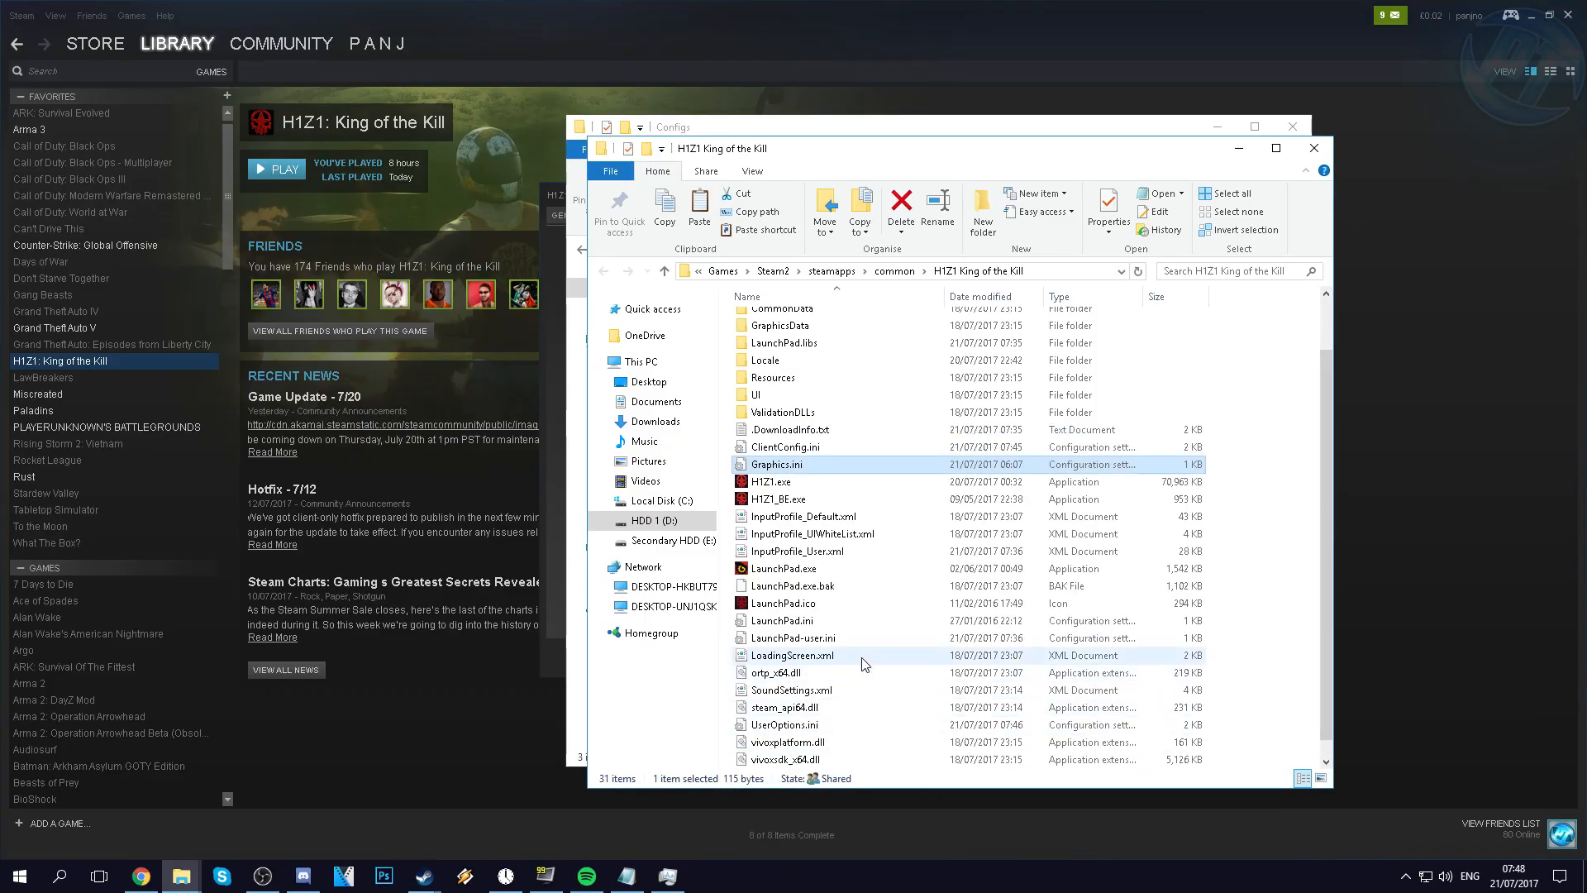
Set the copied UserOptions.ini in the game folder to read-only through its file properties
click(799, 727)
right_click(798, 726)
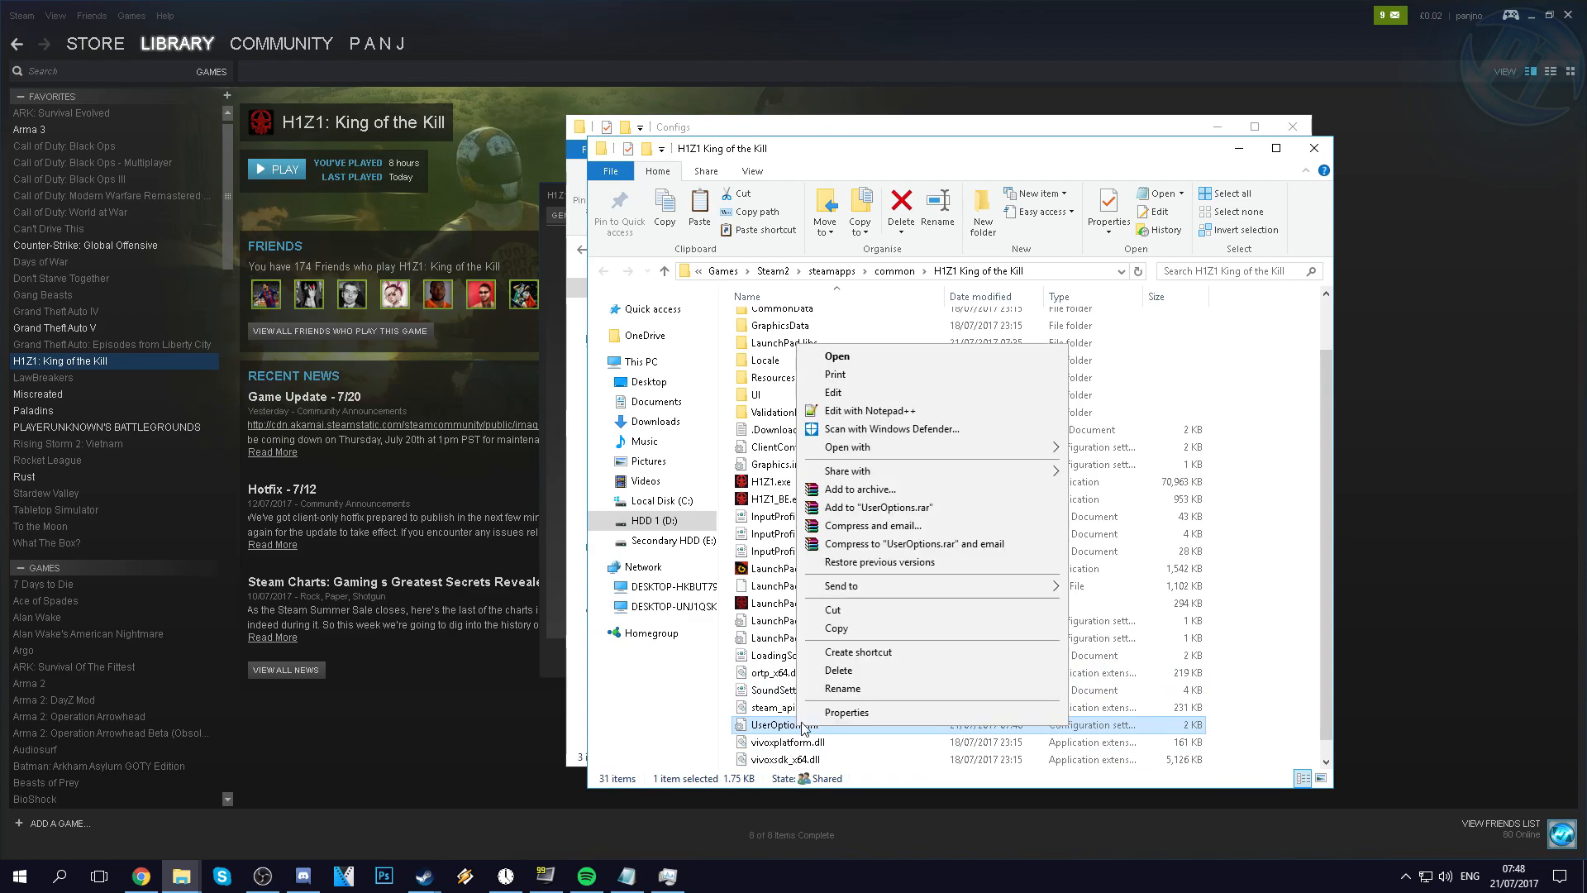
click(800, 719)
click(886, 743)
click(1064, 834)
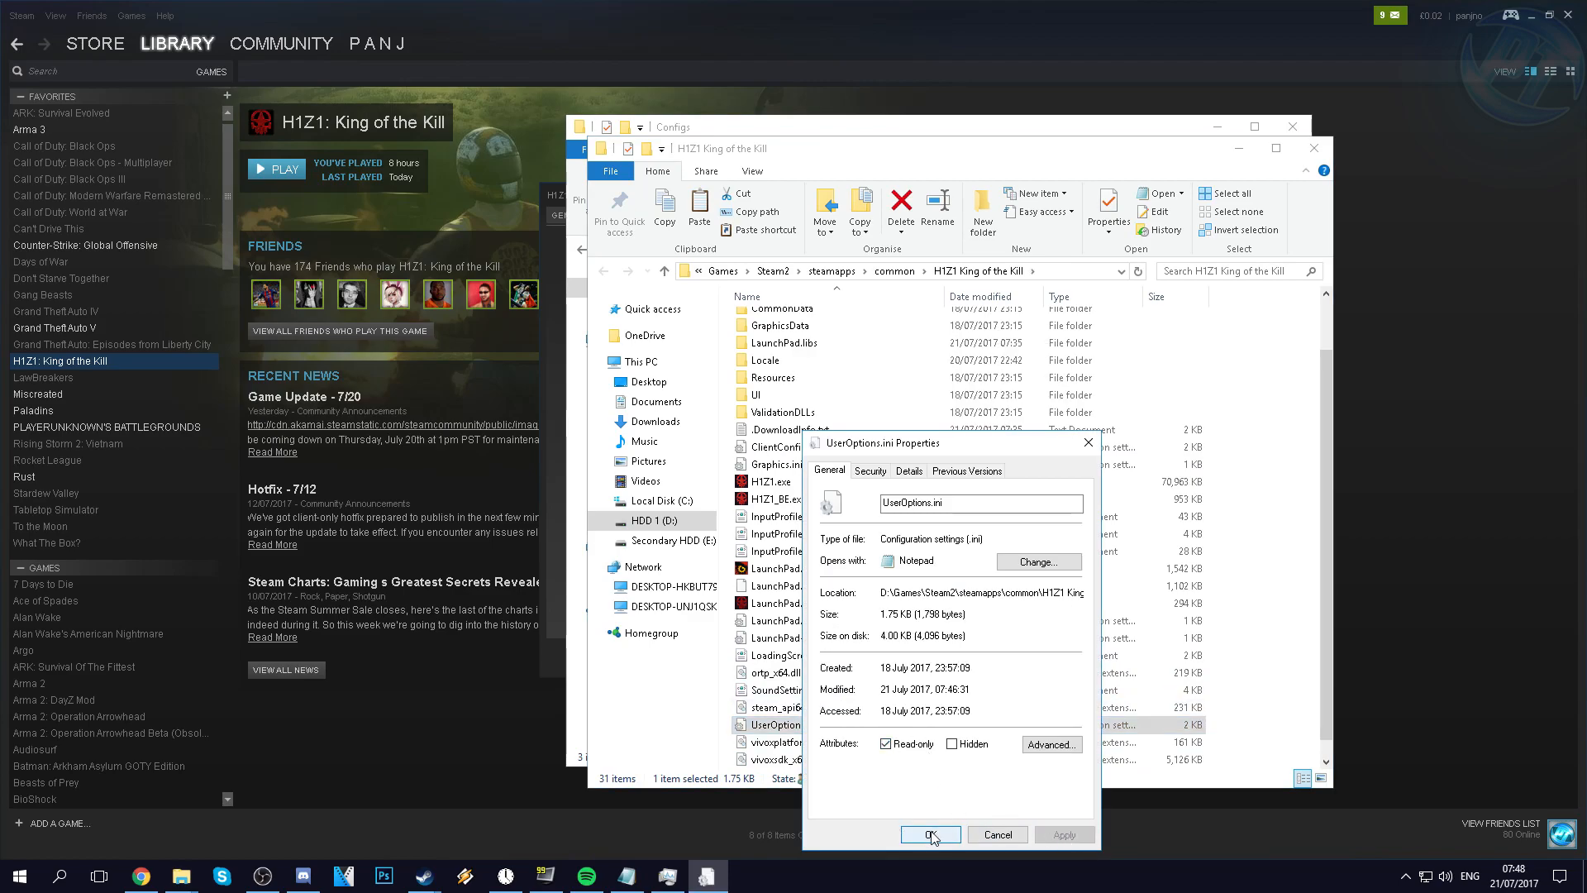
click(930, 834)
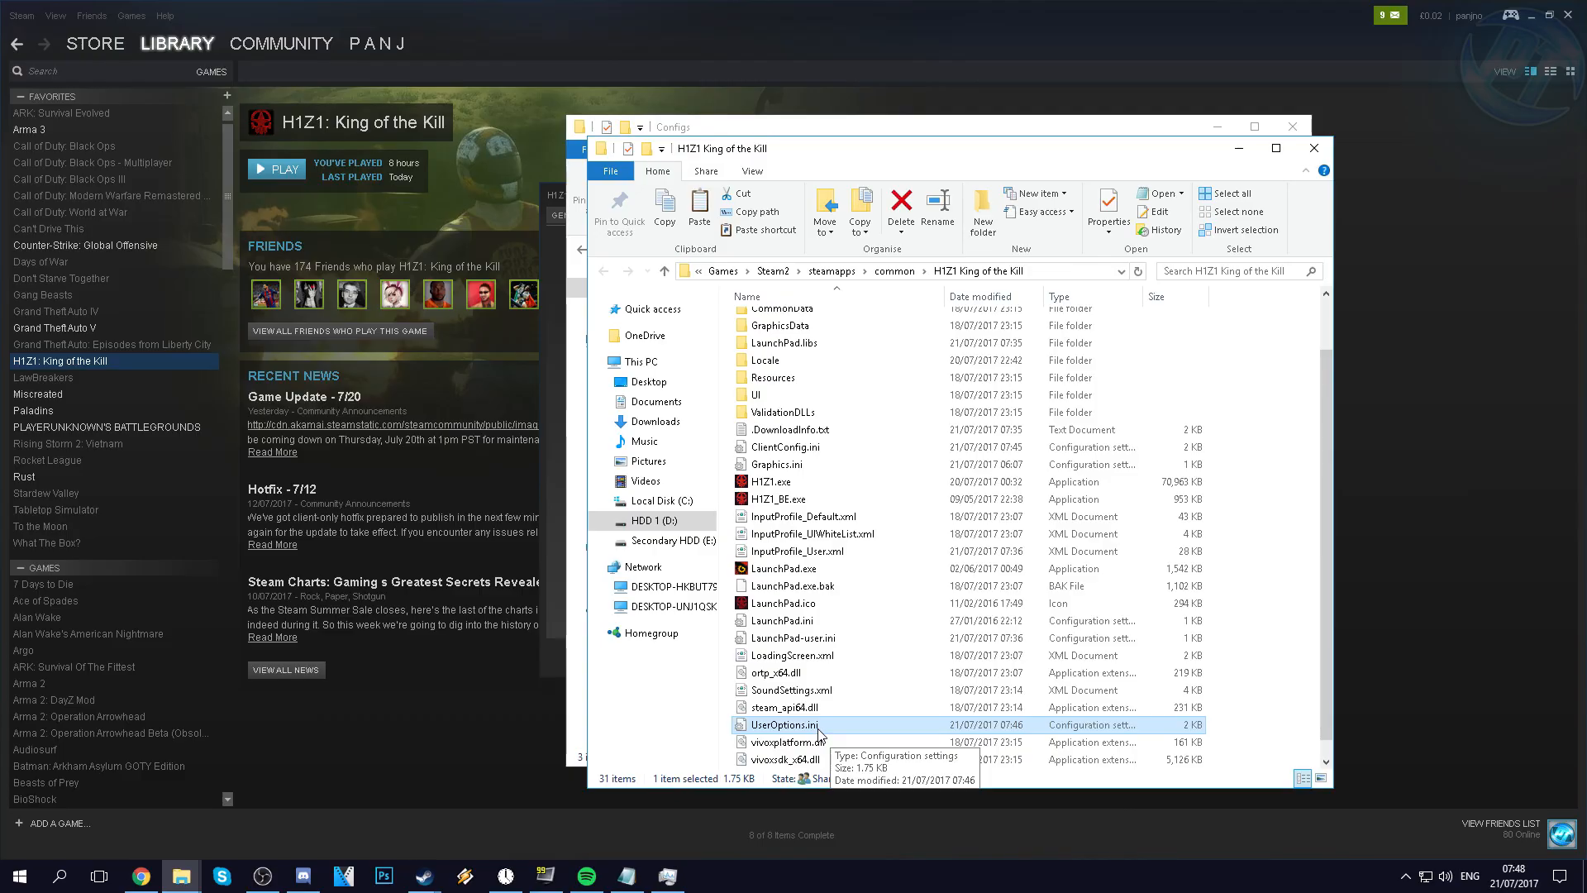
Try clearing the read-only attribute in the properties of UserOptions.ini and turn it back on
right_click(806, 725)
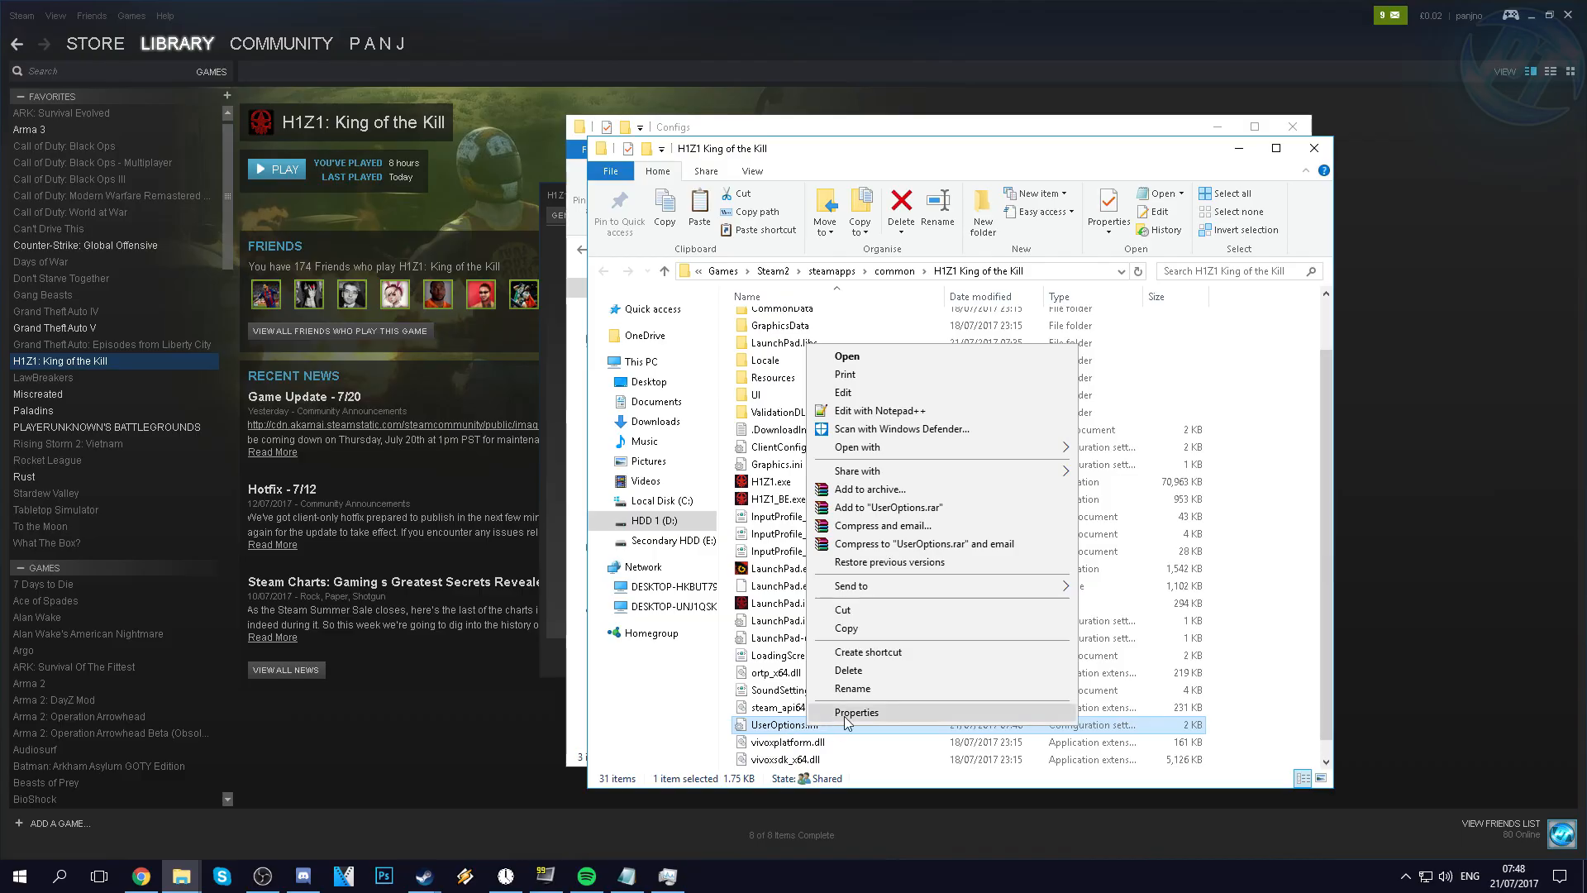
click(843, 712)
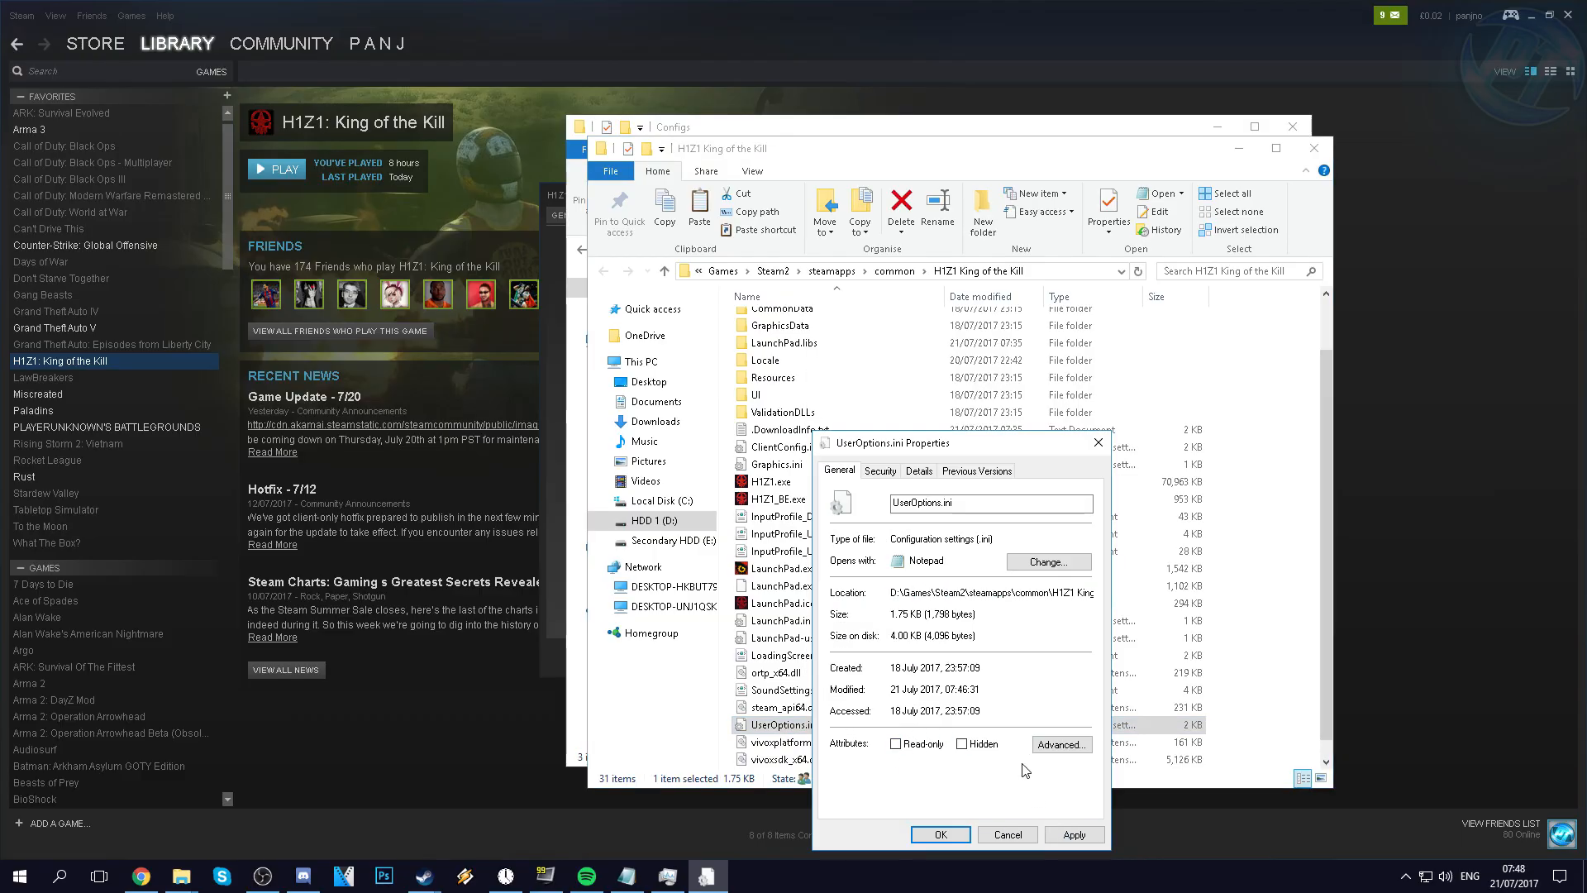
click(923, 744)
click(942, 835)
Close both folder windows and open Launch Options creator.txt from the h1z1 kotk FPS Guide 2017 folder on the desktop
scroll(851, 629, down, 1)
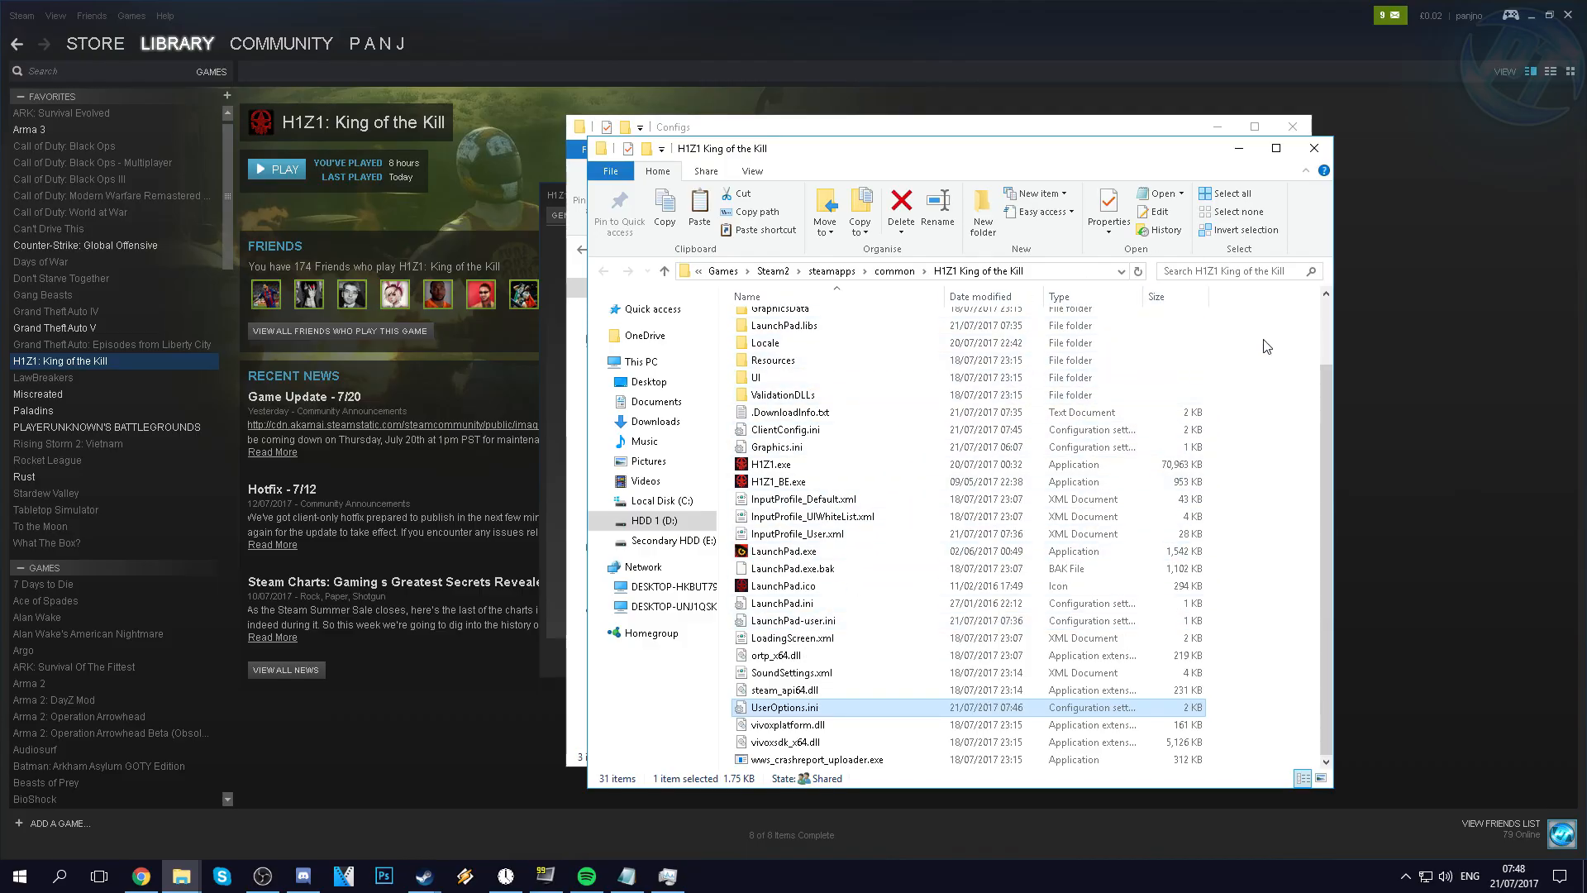
click(1314, 148)
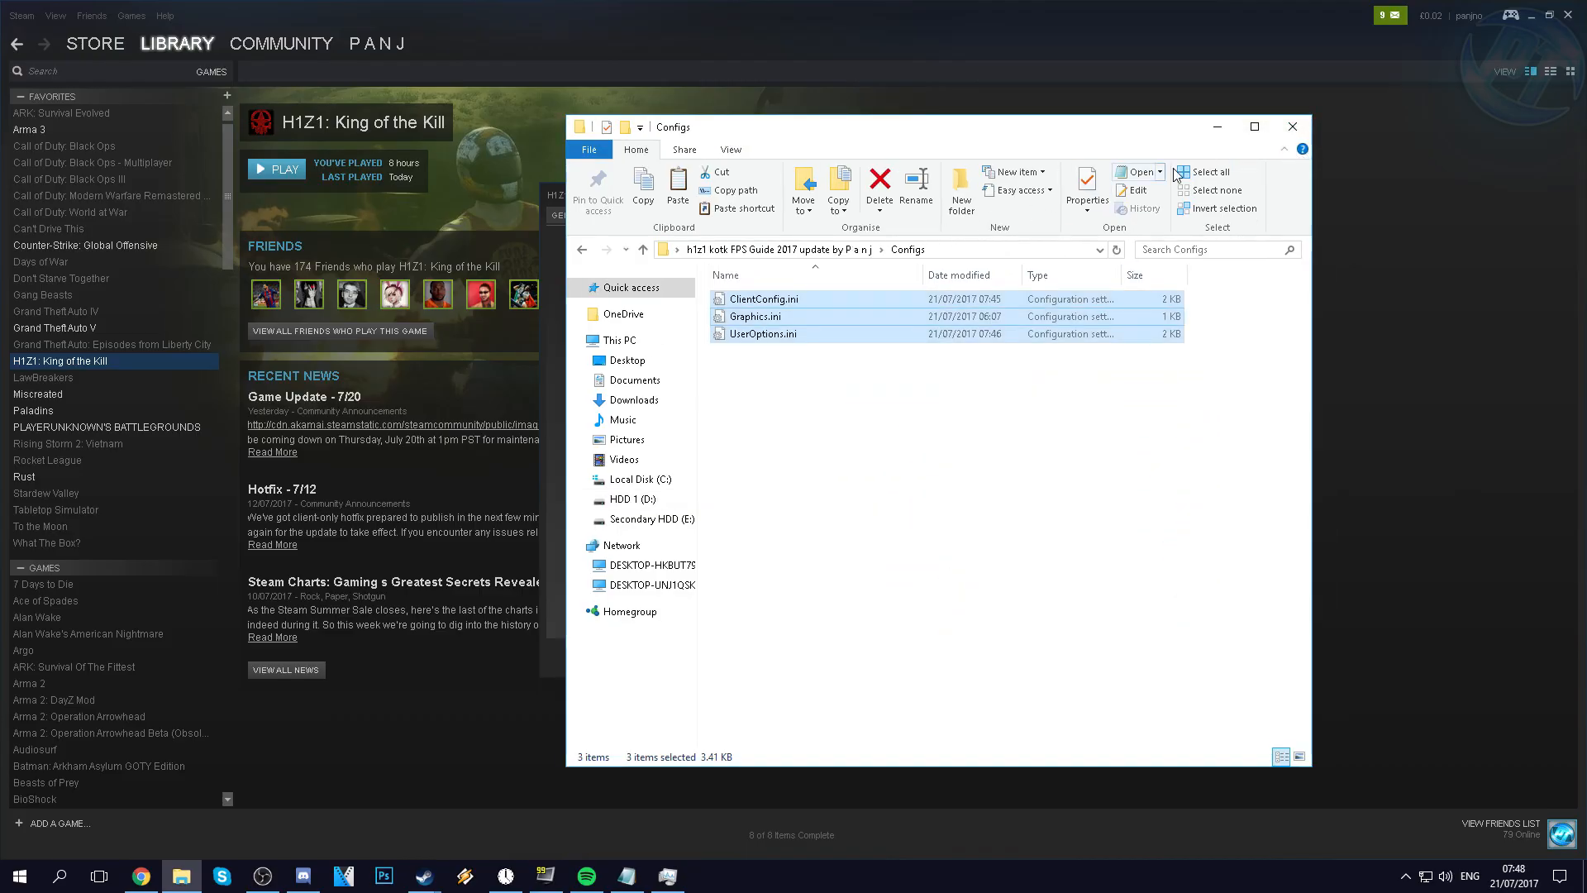
click(1292, 127)
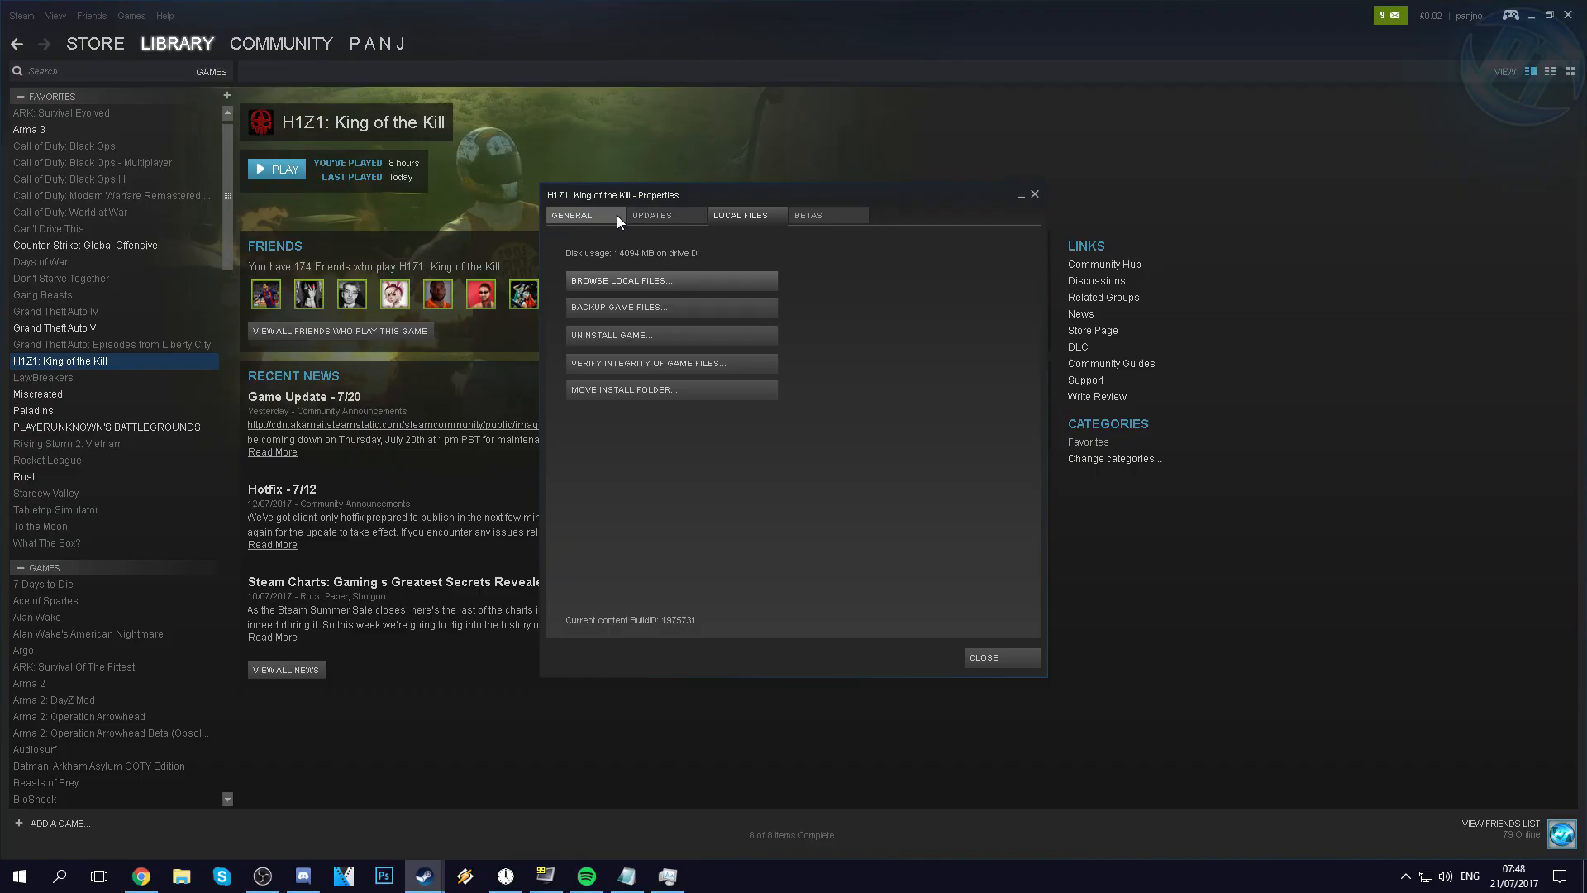
click(1584, 874)
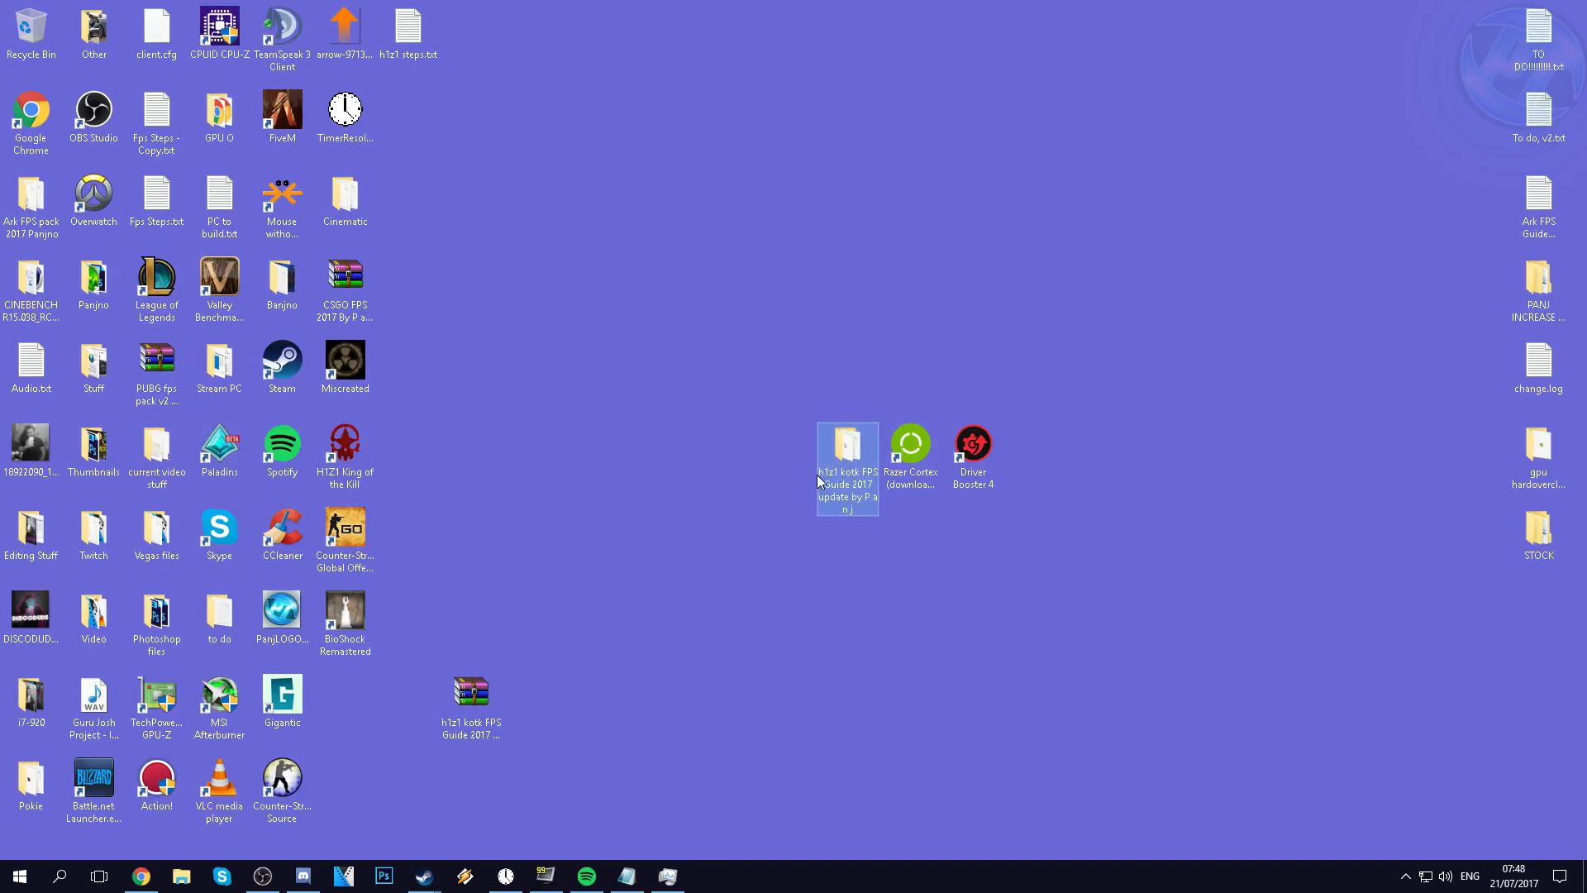
double_click(833, 463)
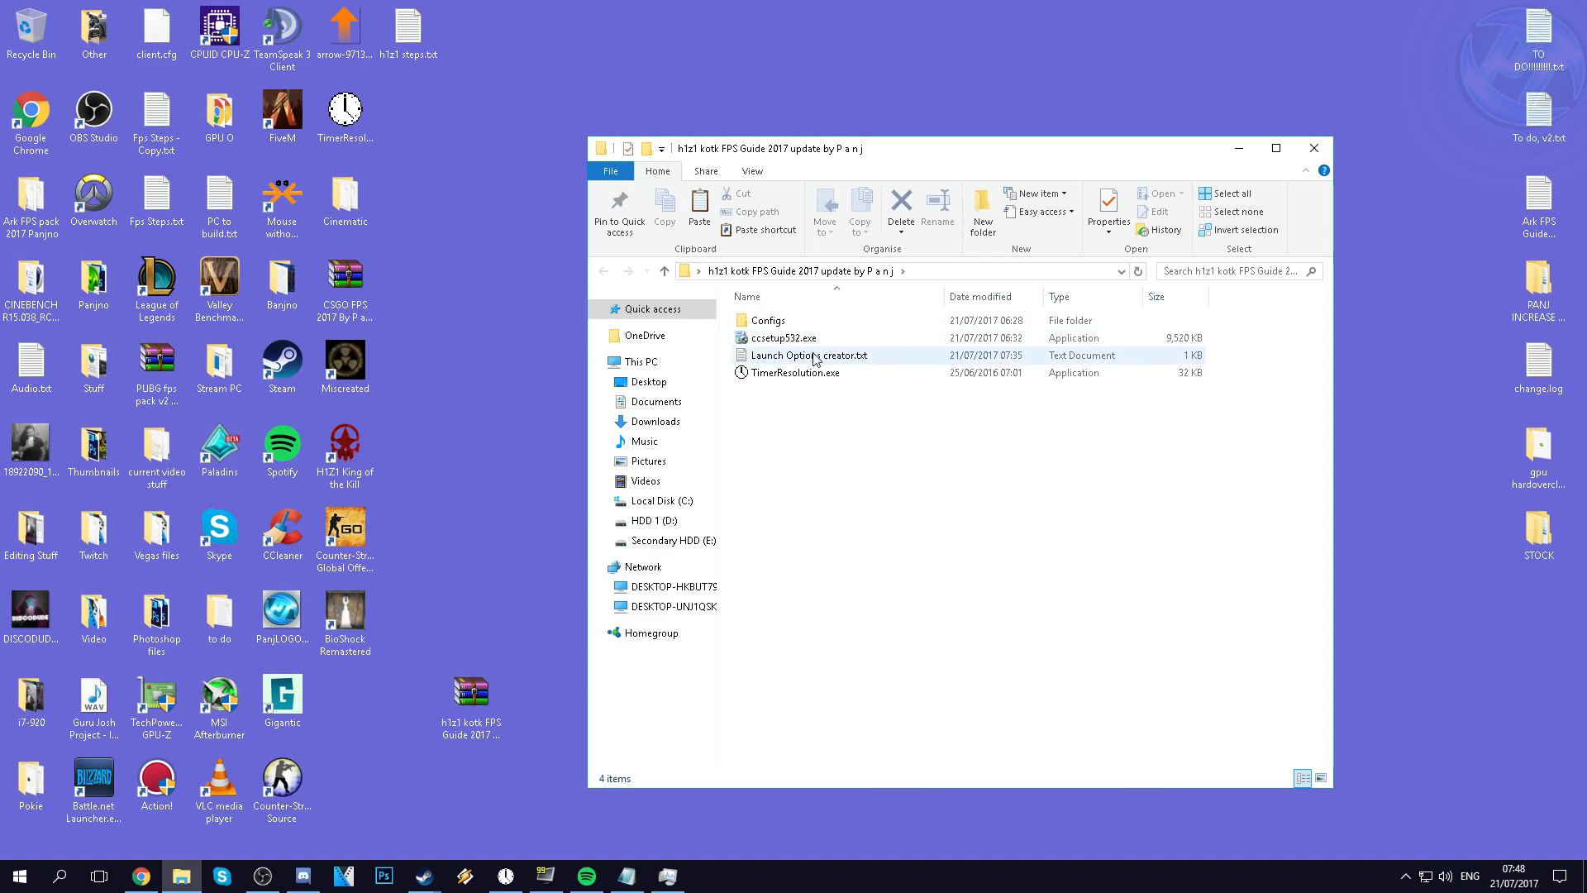
double_click(826, 361)
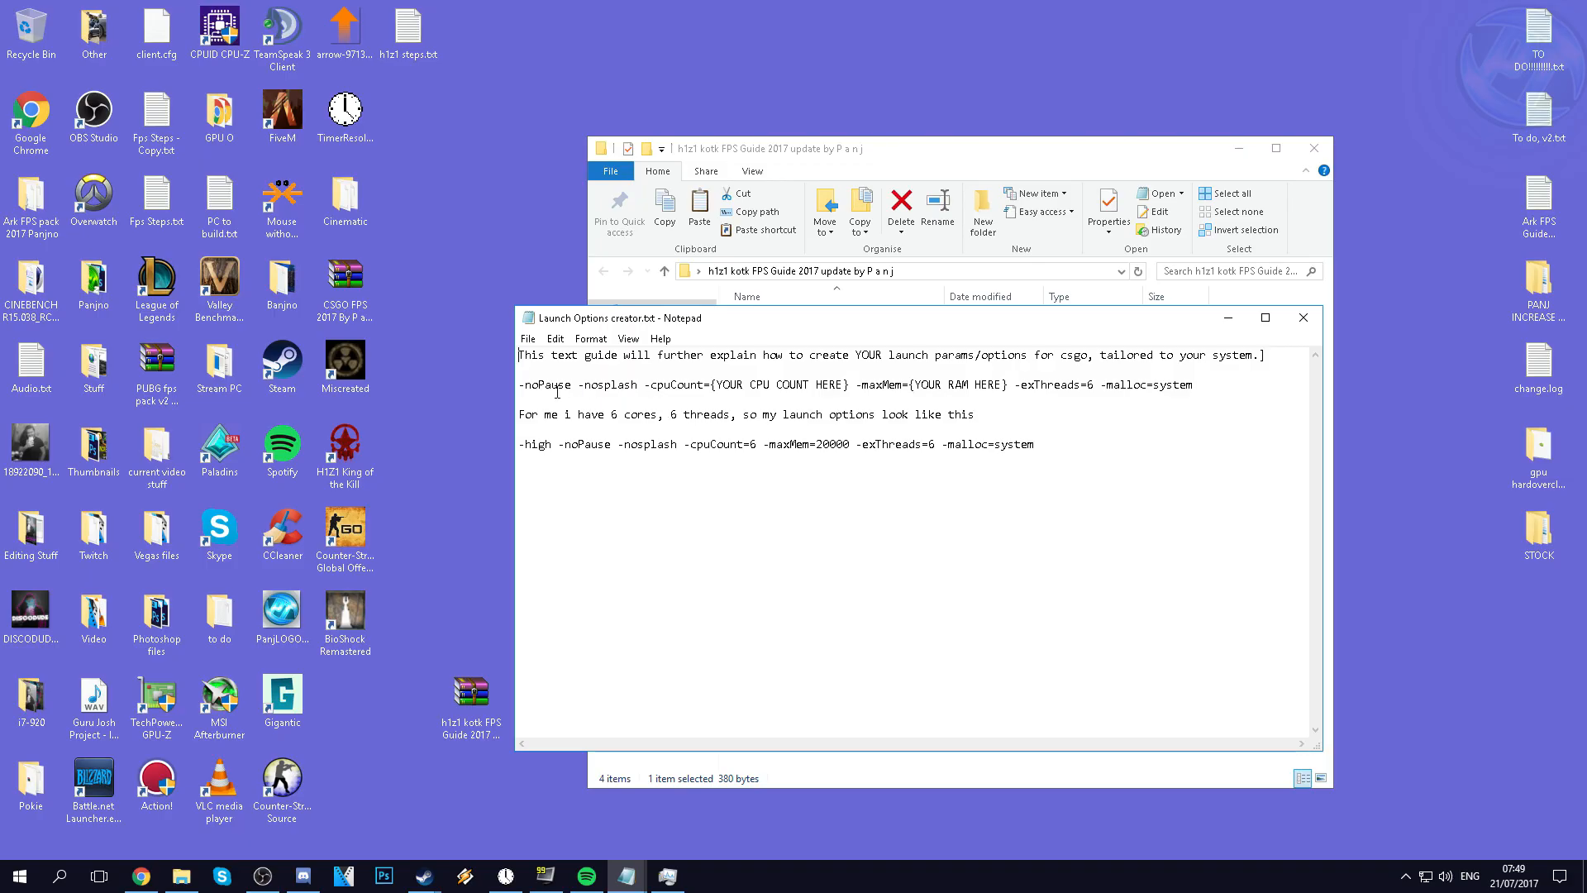
Examine the cpuCount and exThreads values in the example launch options and open Task Manager to check the processor
drag(750, 446, 704, 446)
drag(949, 435, 889, 443)
click(941, 461)
right_click(819, 876)
click(905, 791)
Examine the exThreads and maxMem values in the example launch options and check the system's resources in Task Manager
drag(917, 447, 850, 444)
click(920, 444)
click(953, 446)
click(971, 446)
drag(850, 445, 815, 444)
click(851, 447)
click(874, 444)
click(896, 443)
right_click(748, 874)
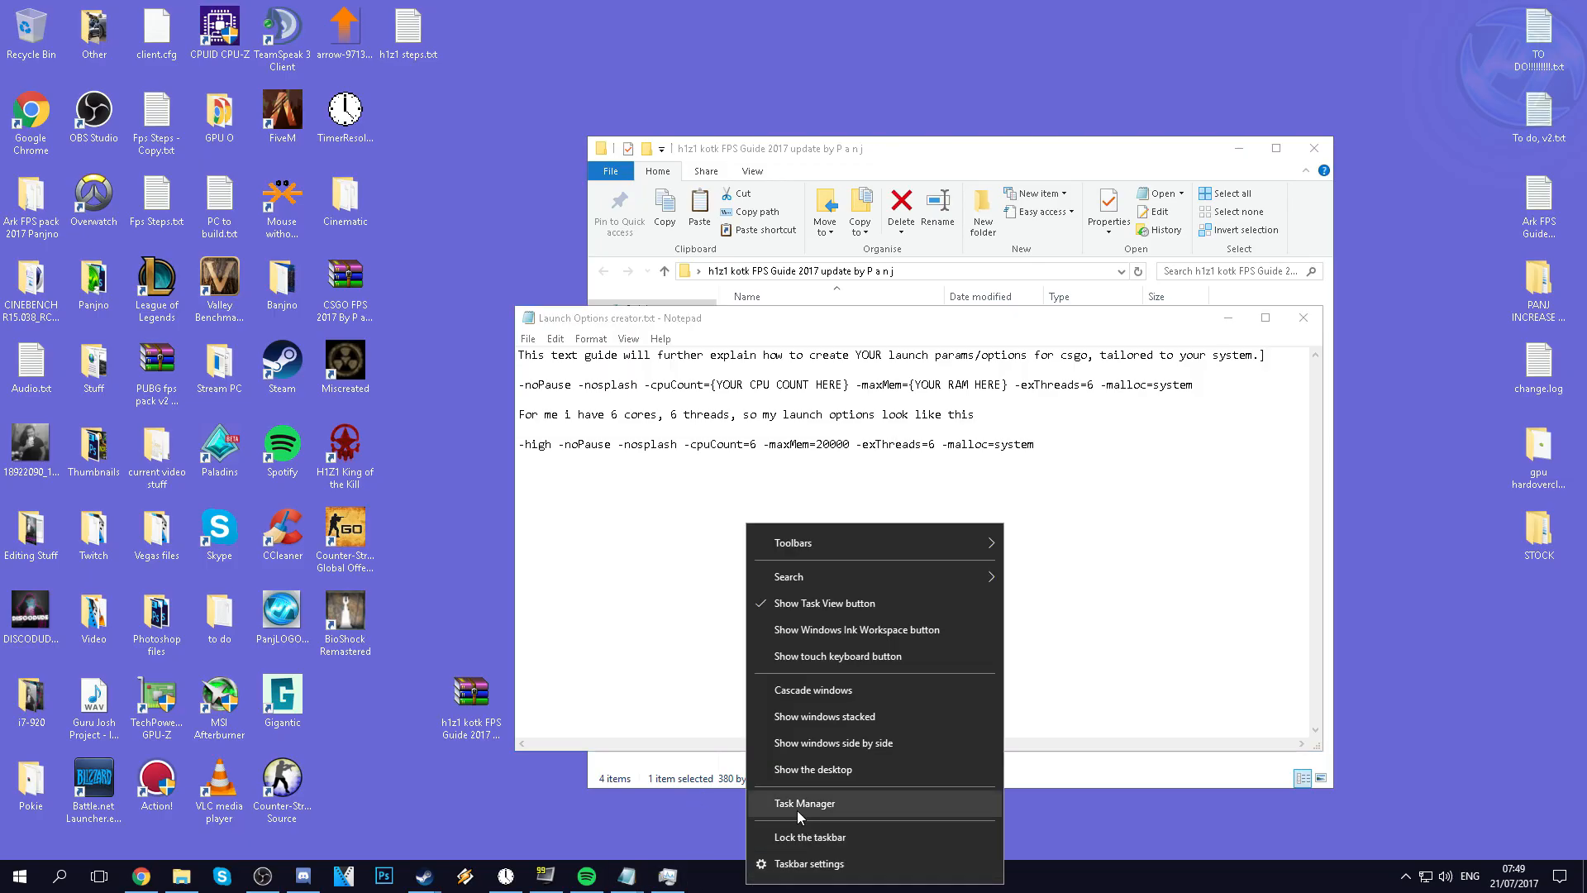
click(797, 809)
click(324, 333)
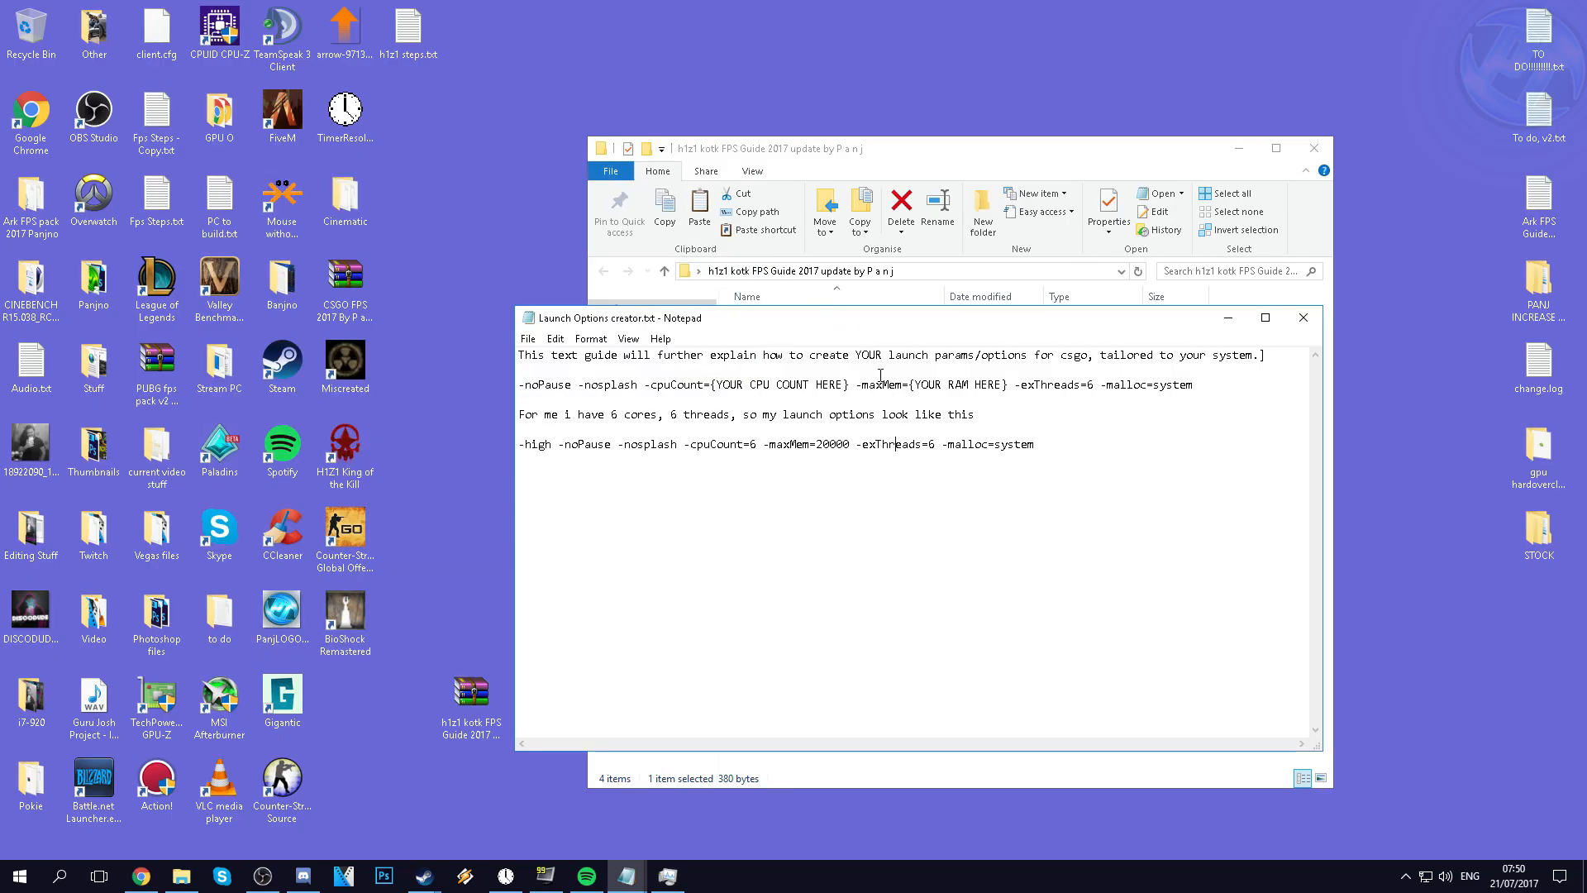
Try 7000 and 3000 as maxMem values in the example launch options line and restore the value to 20000
mouse_move(817, 444)
mouse_down()
mouse_move(836, 444)
mouse_move(818, 447)
mouse_up()
text(12)
text(7000)
drag(841, 444, 823, 446)
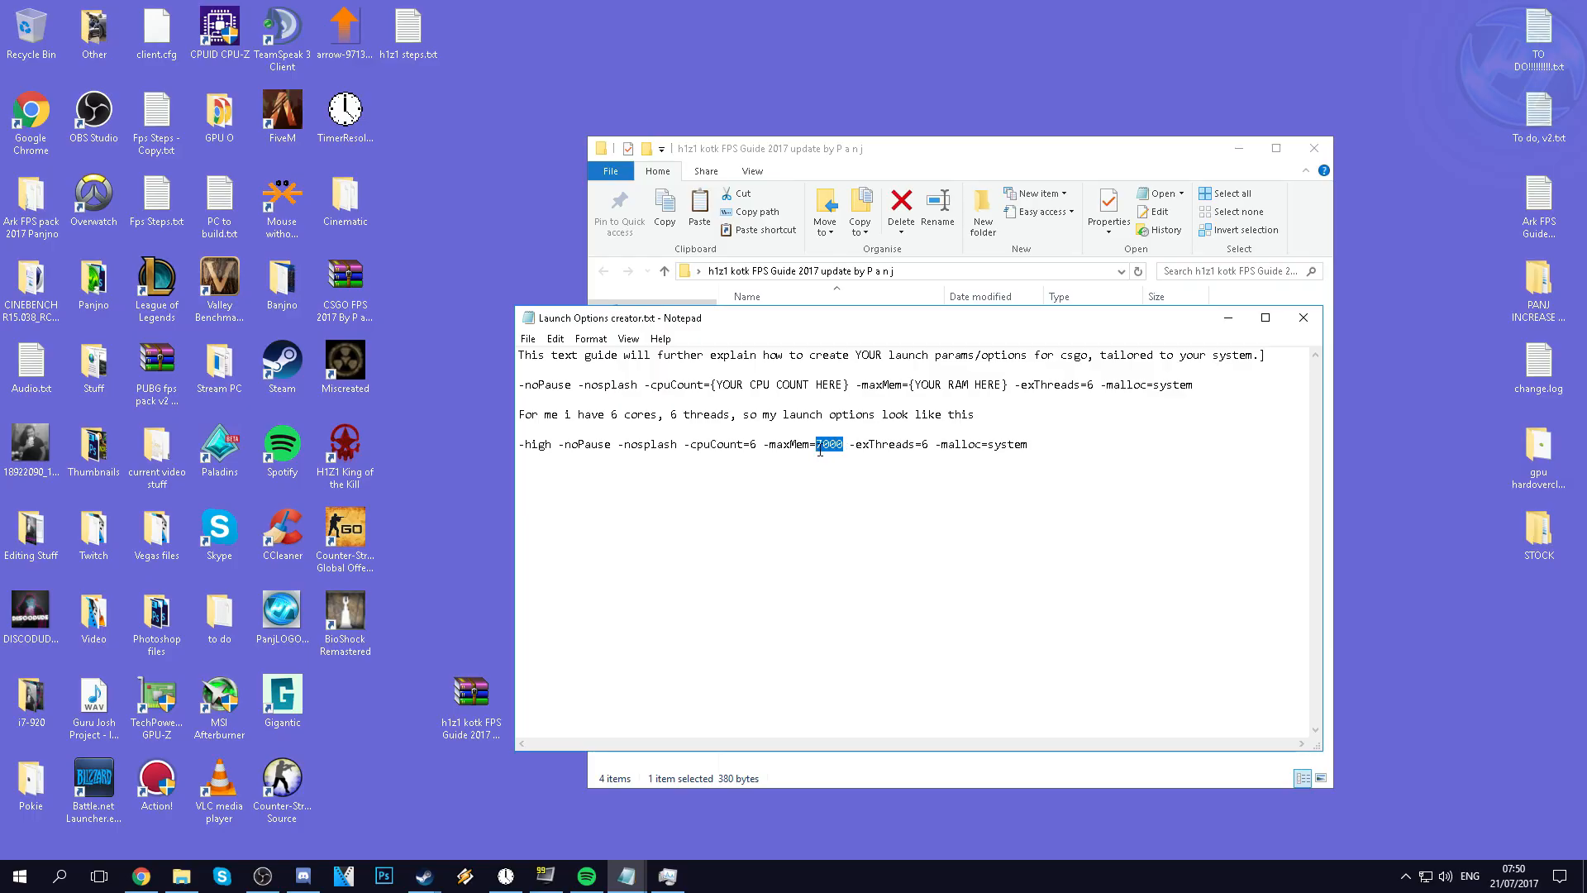
text(3000)
drag(842, 446, 827, 447)
text(20000)
Copy the line "-high -noPause -nosplash -cpuCount=6 -maxMem=20000 -exThreads=6 -malloc=system" from the text file
drag(1034, 445, 521, 446)
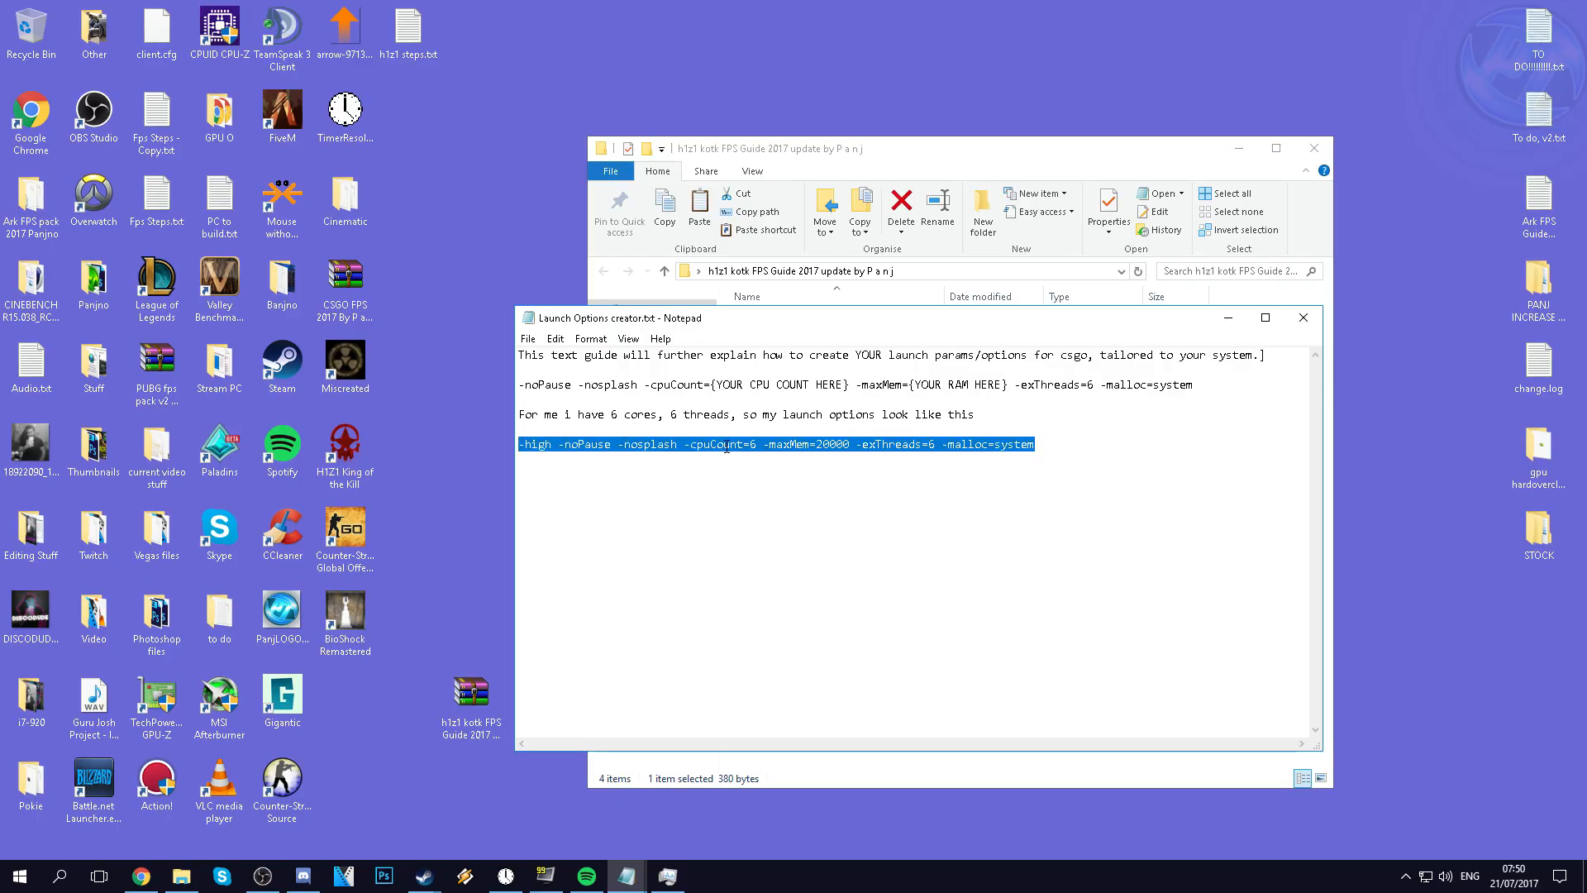
drag(1039, 450, 521, 447)
right_click(558, 439)
click(583, 498)
Switch to Steam and paste the copied line as the launch options in the properties of H1Z1: King of the Kill
click(424, 875)
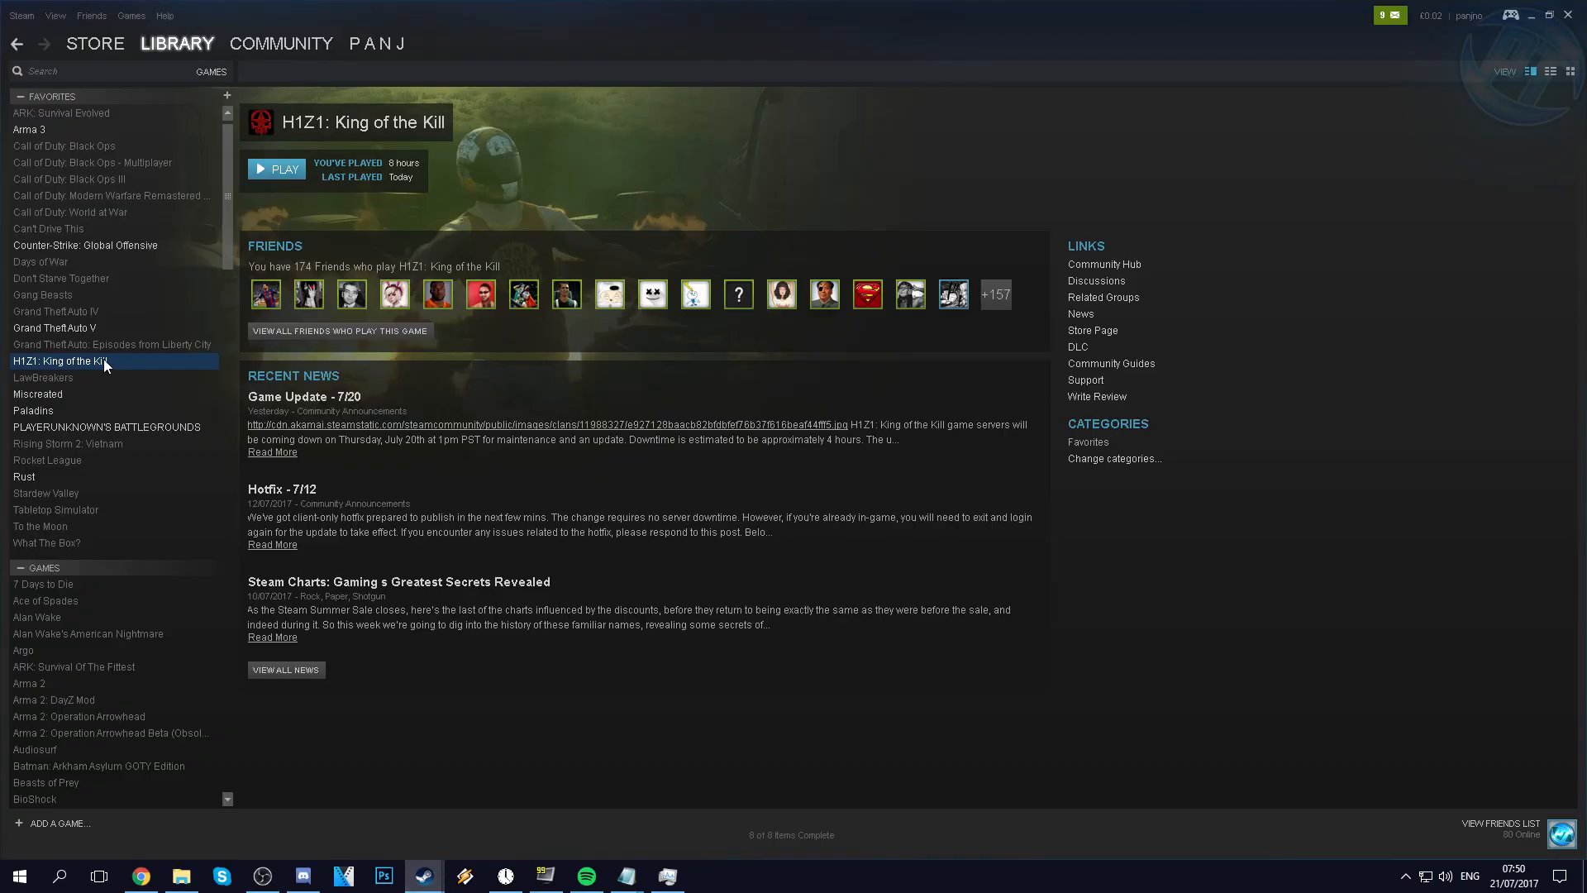
right_click(106, 365)
click(132, 574)
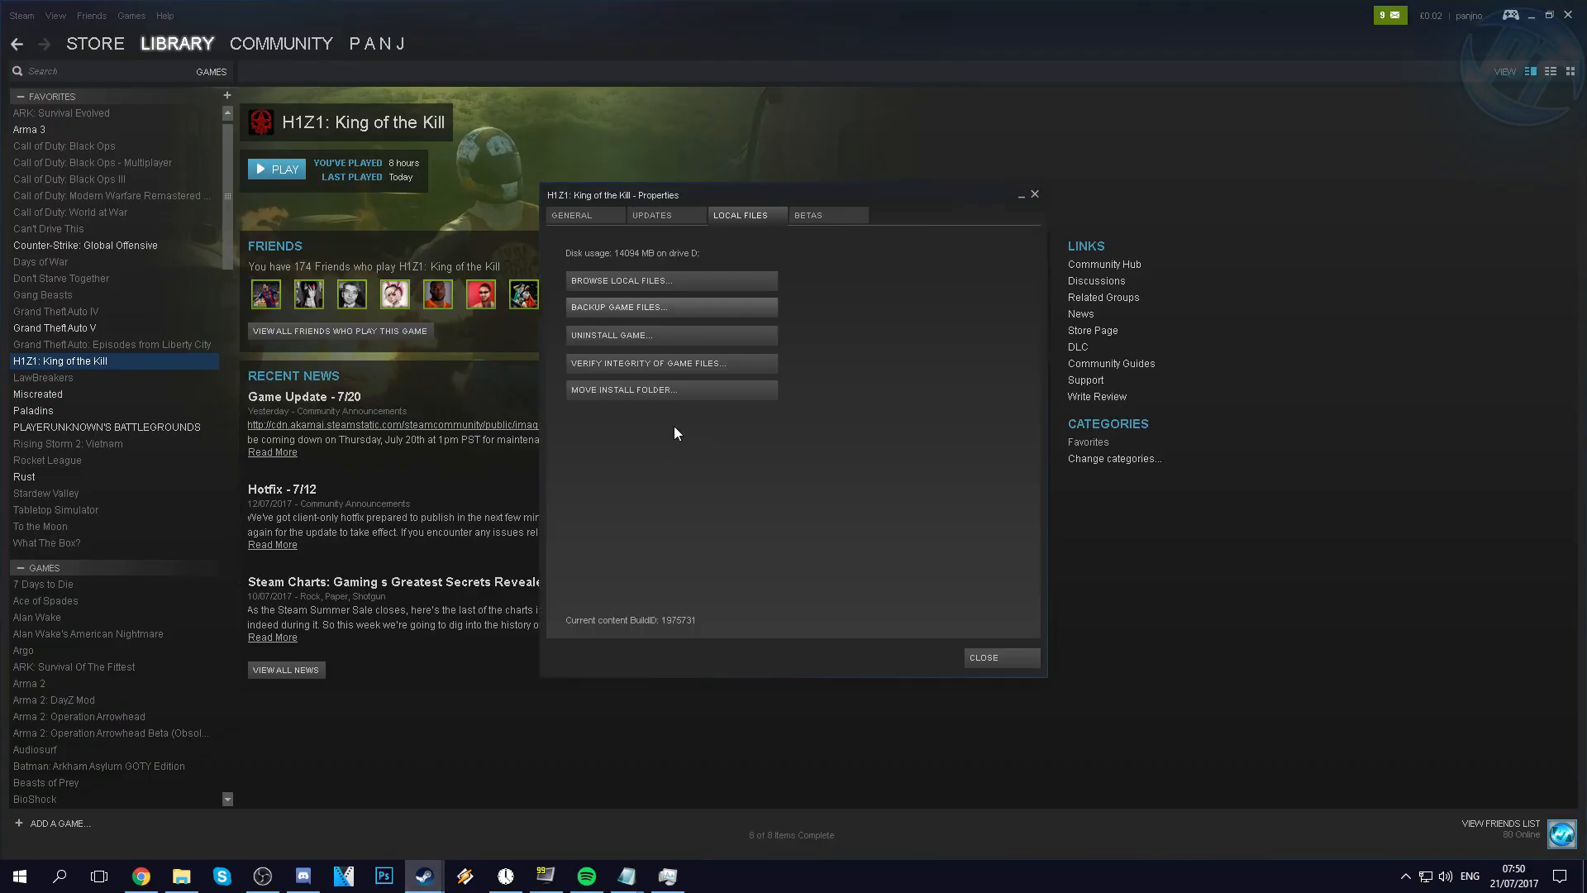
click(579, 213)
click(607, 414)
right_click(706, 444)
click(728, 489)
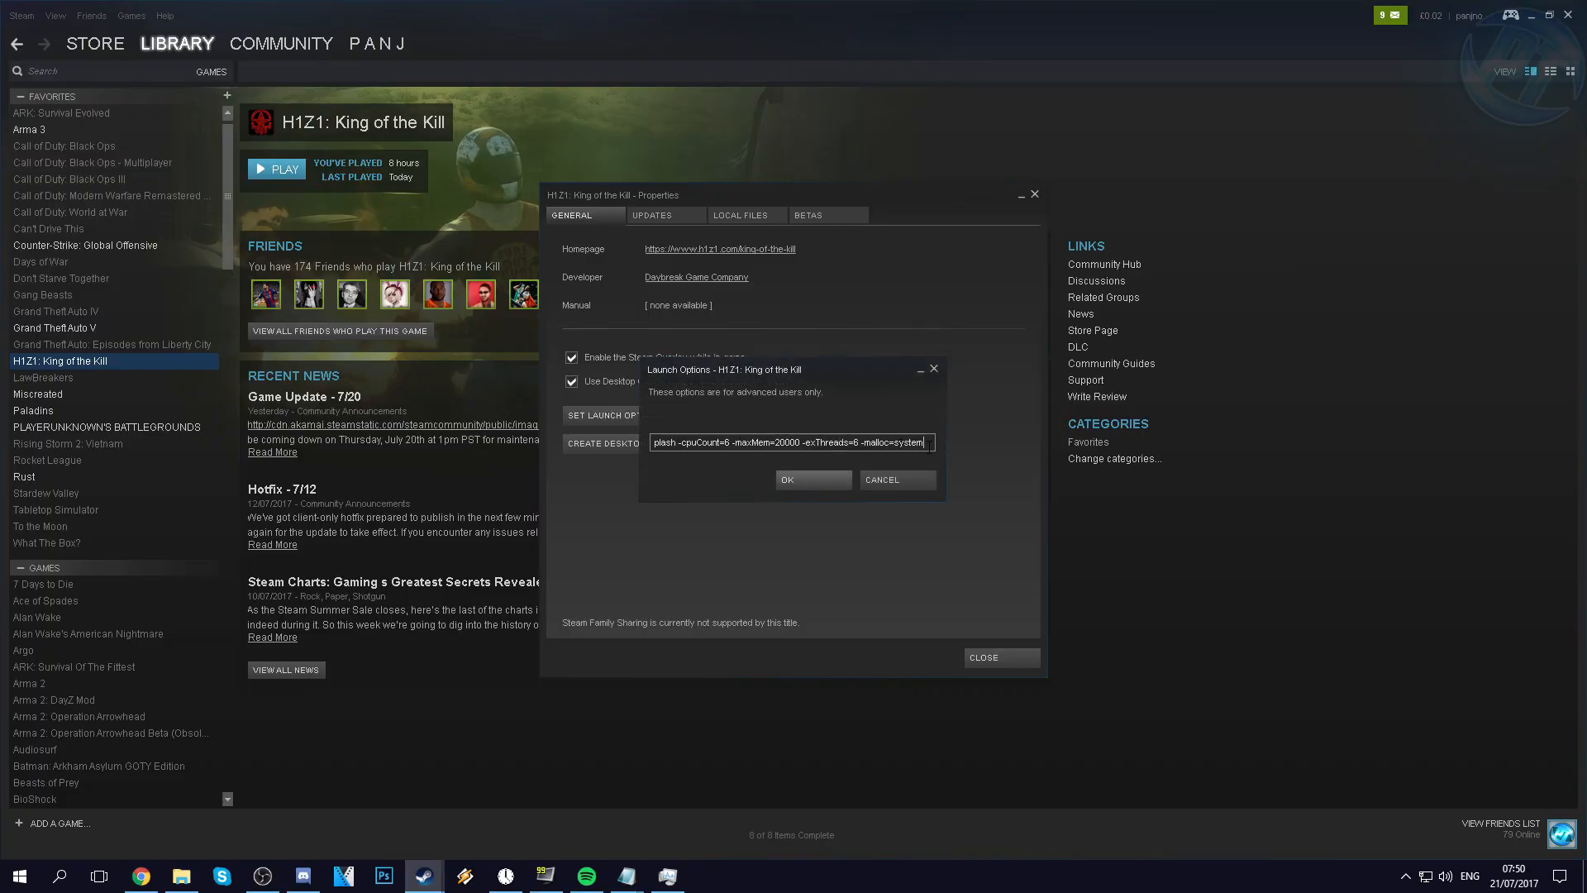
drag(929, 446, 578, 441)
click(818, 484)
click(995, 658)
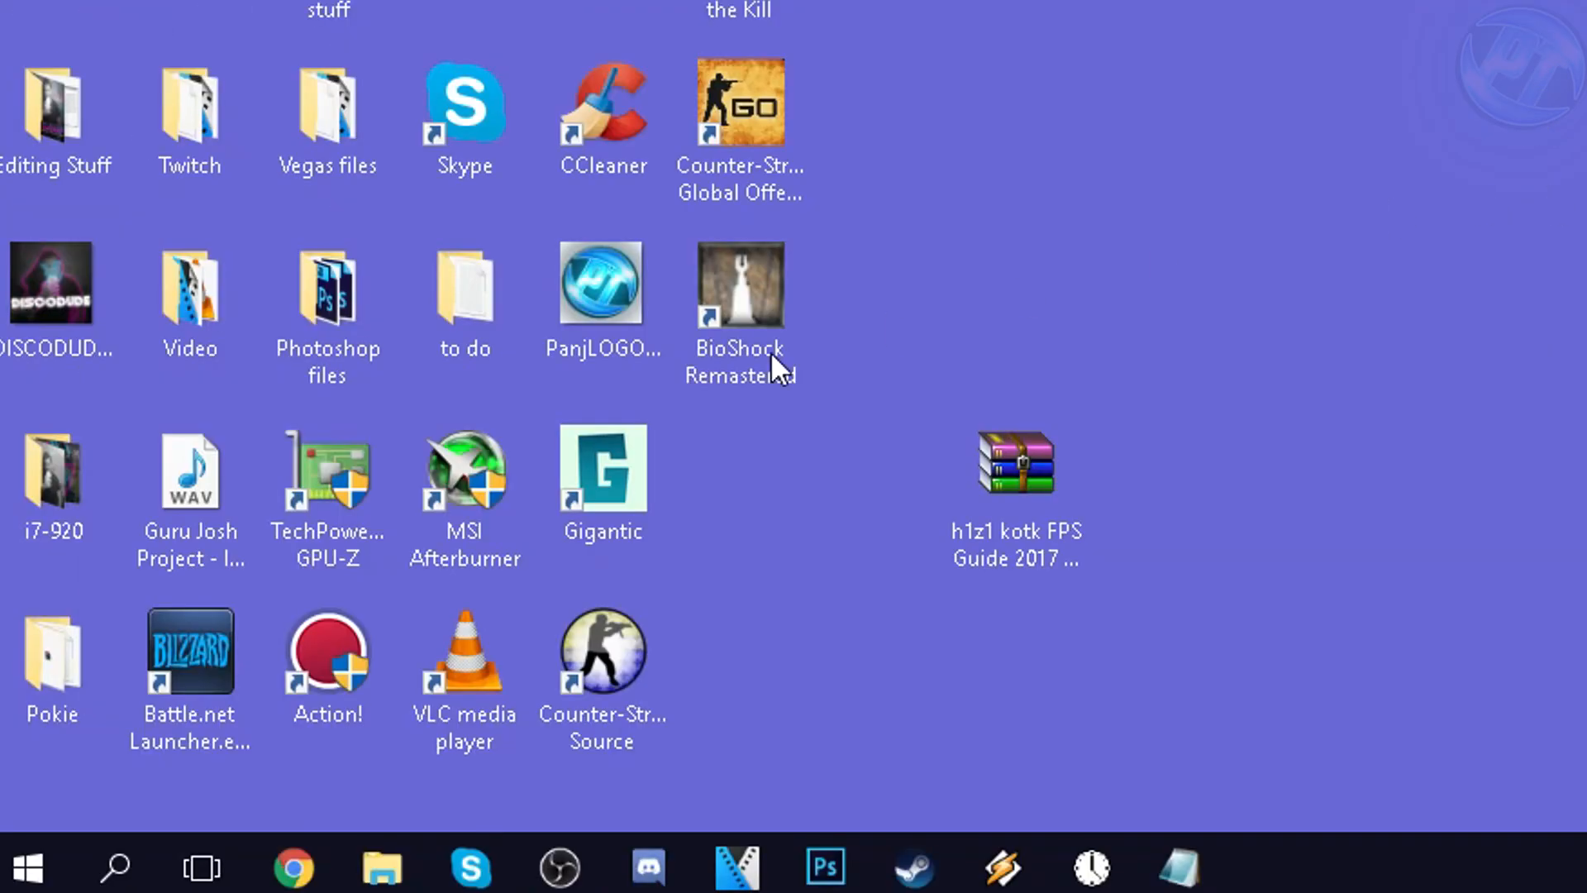
Open the Windows Performance Options through the properties of This PC and its advanced system settings
click(43, 851)
text(this pc)
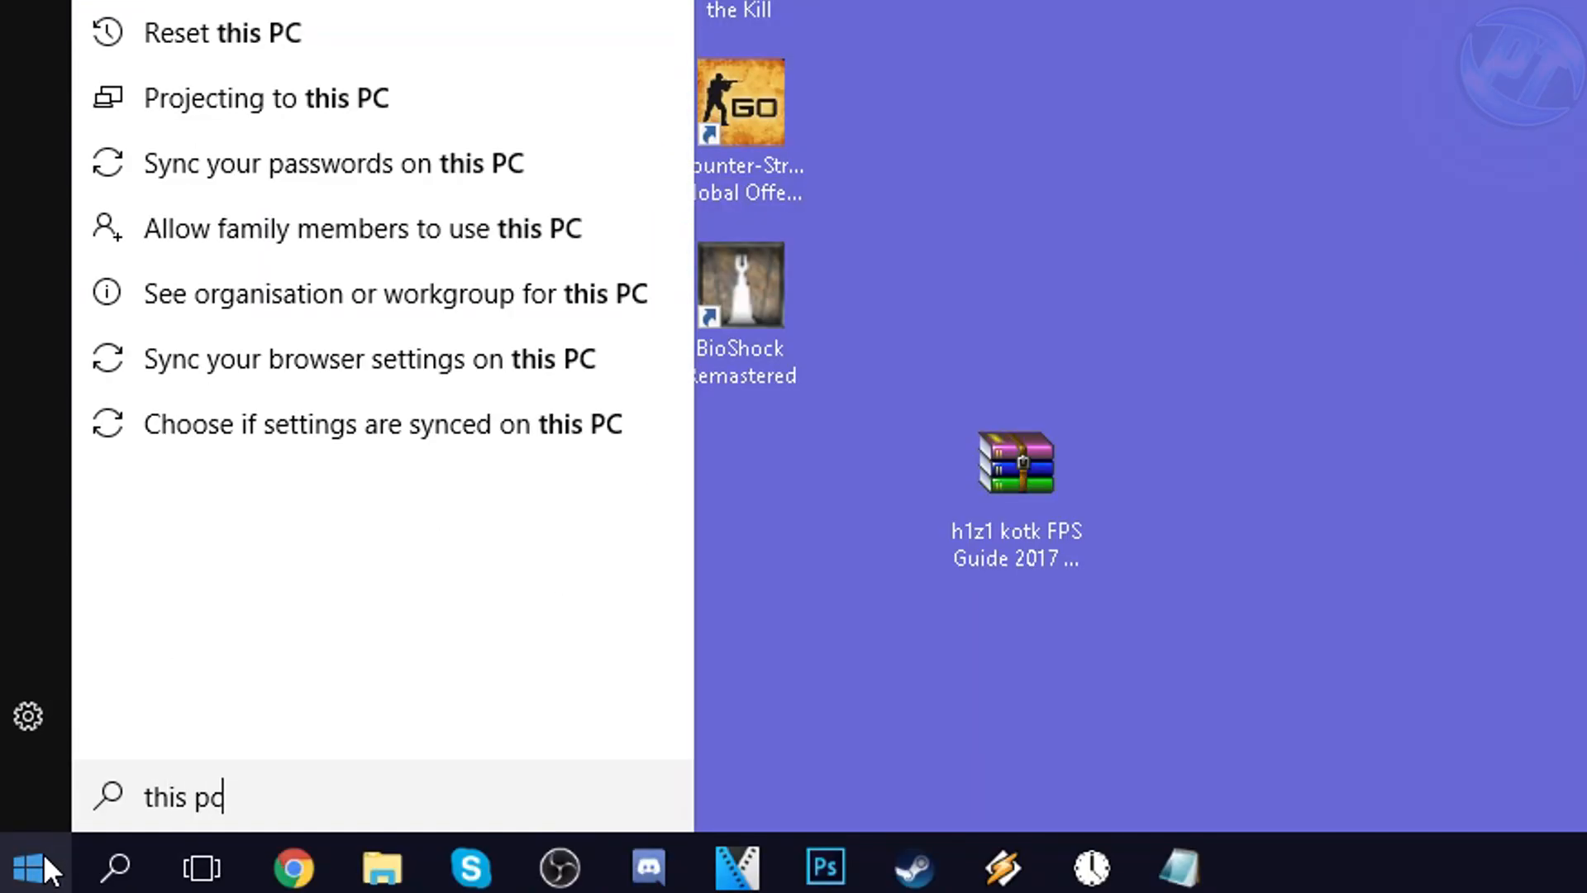
right_click(142, 414)
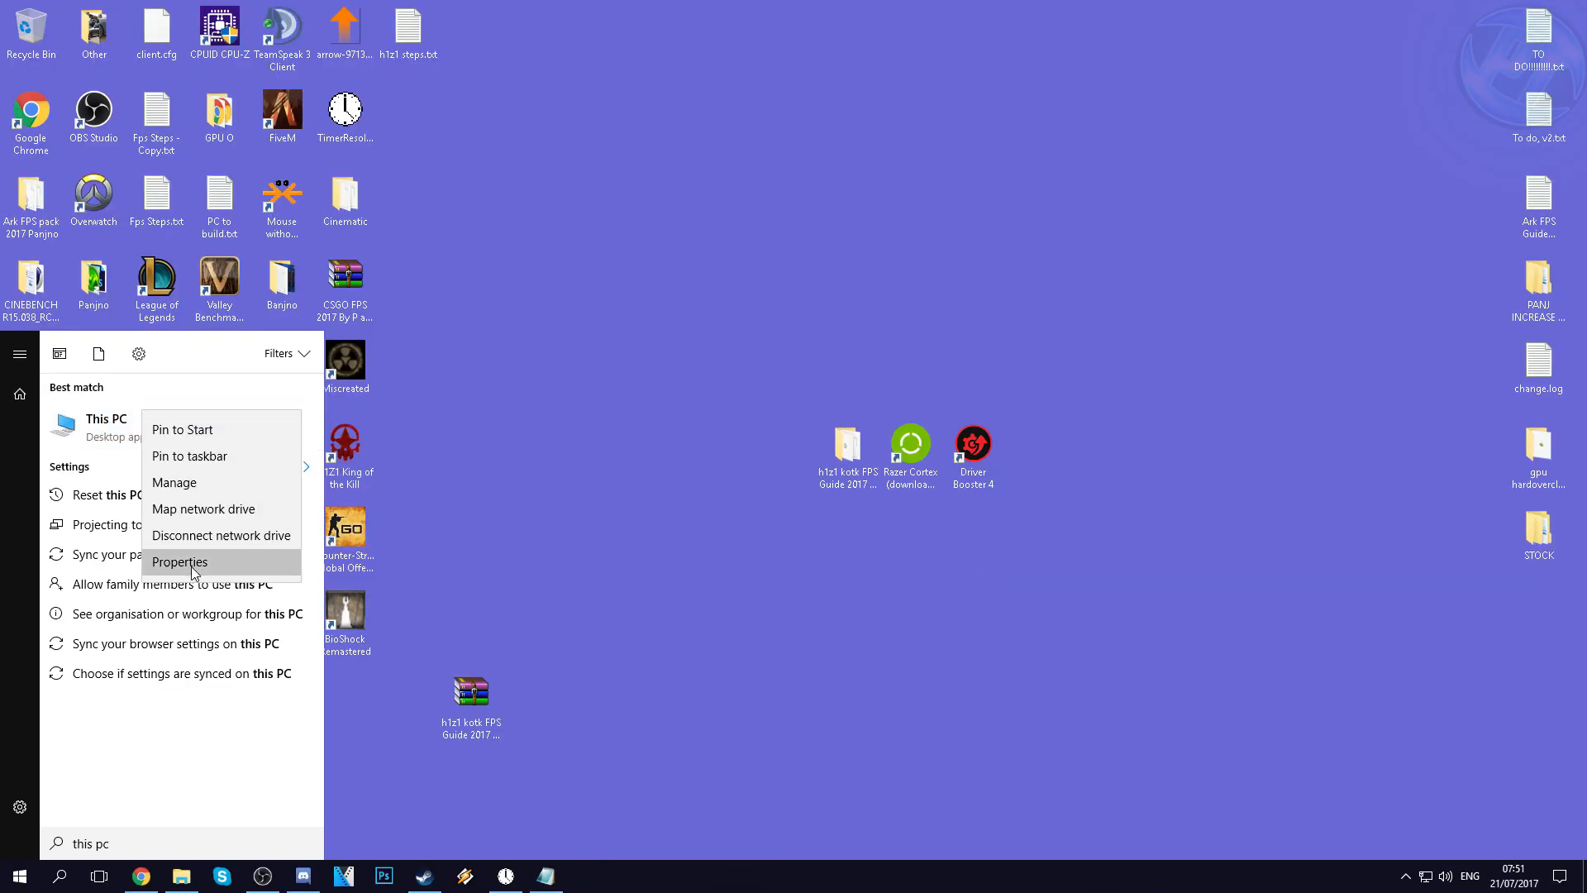
click(193, 569)
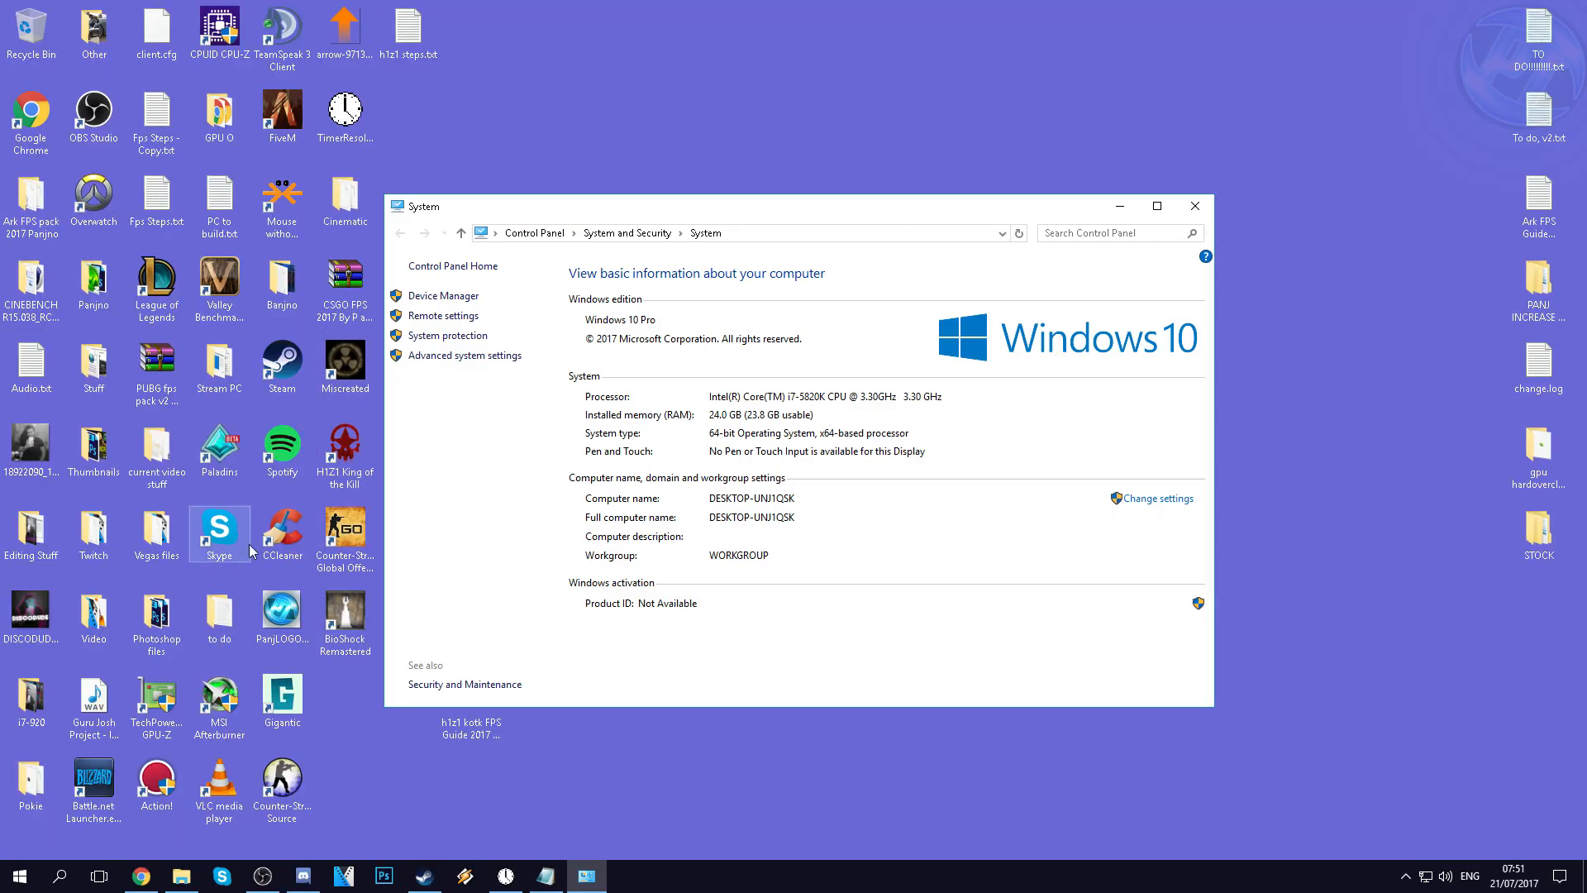
click(476, 360)
drag(225, 55, 931, 316)
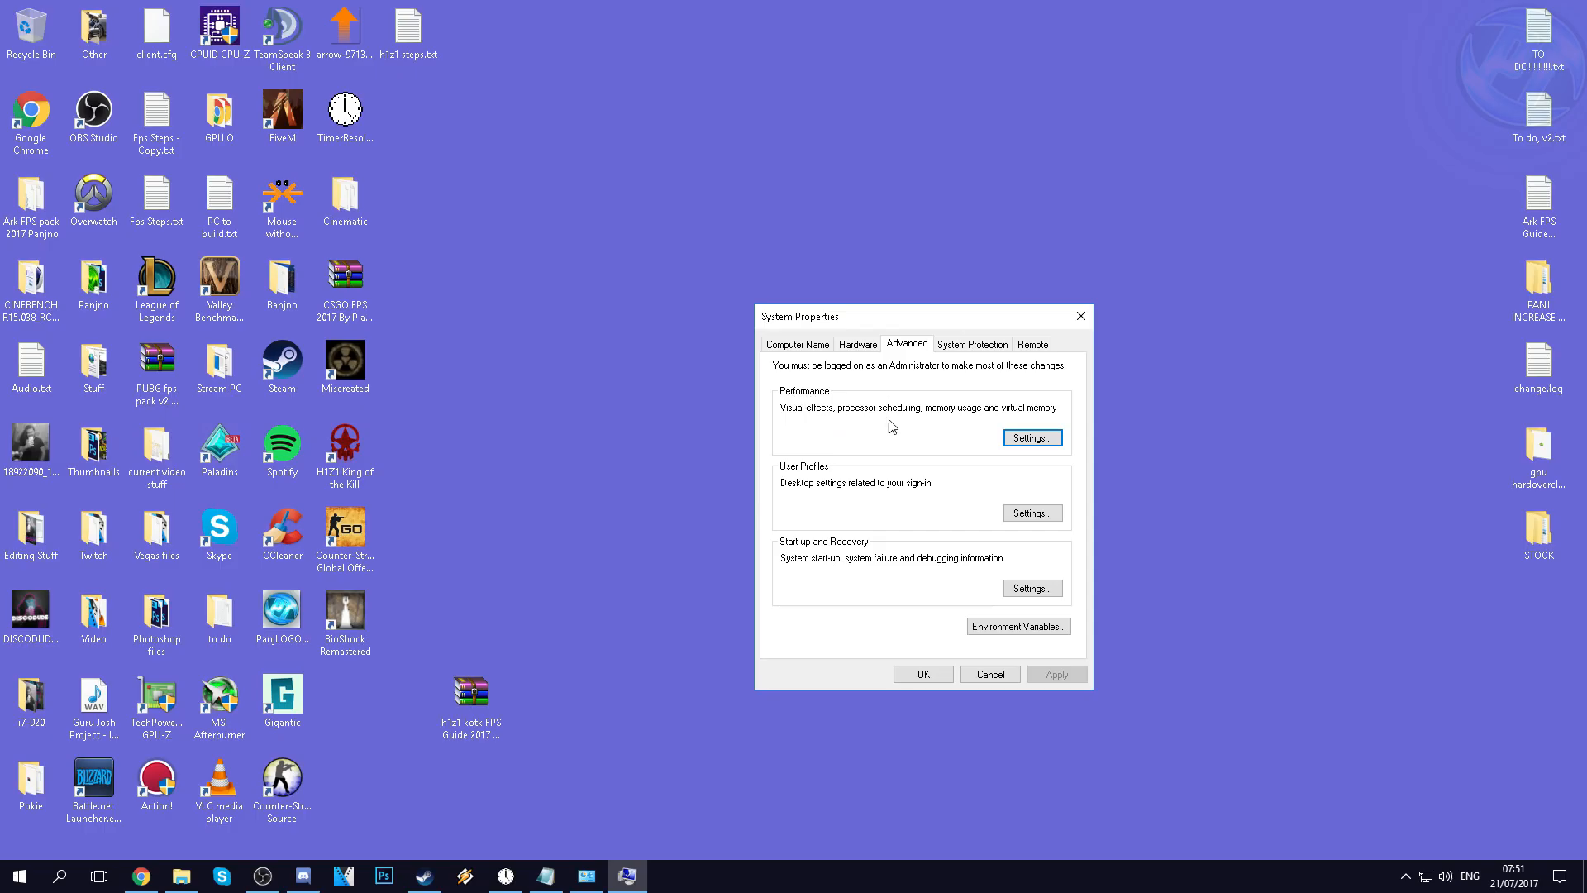
click(1030, 438)
drag(904, 322, 822, 302)
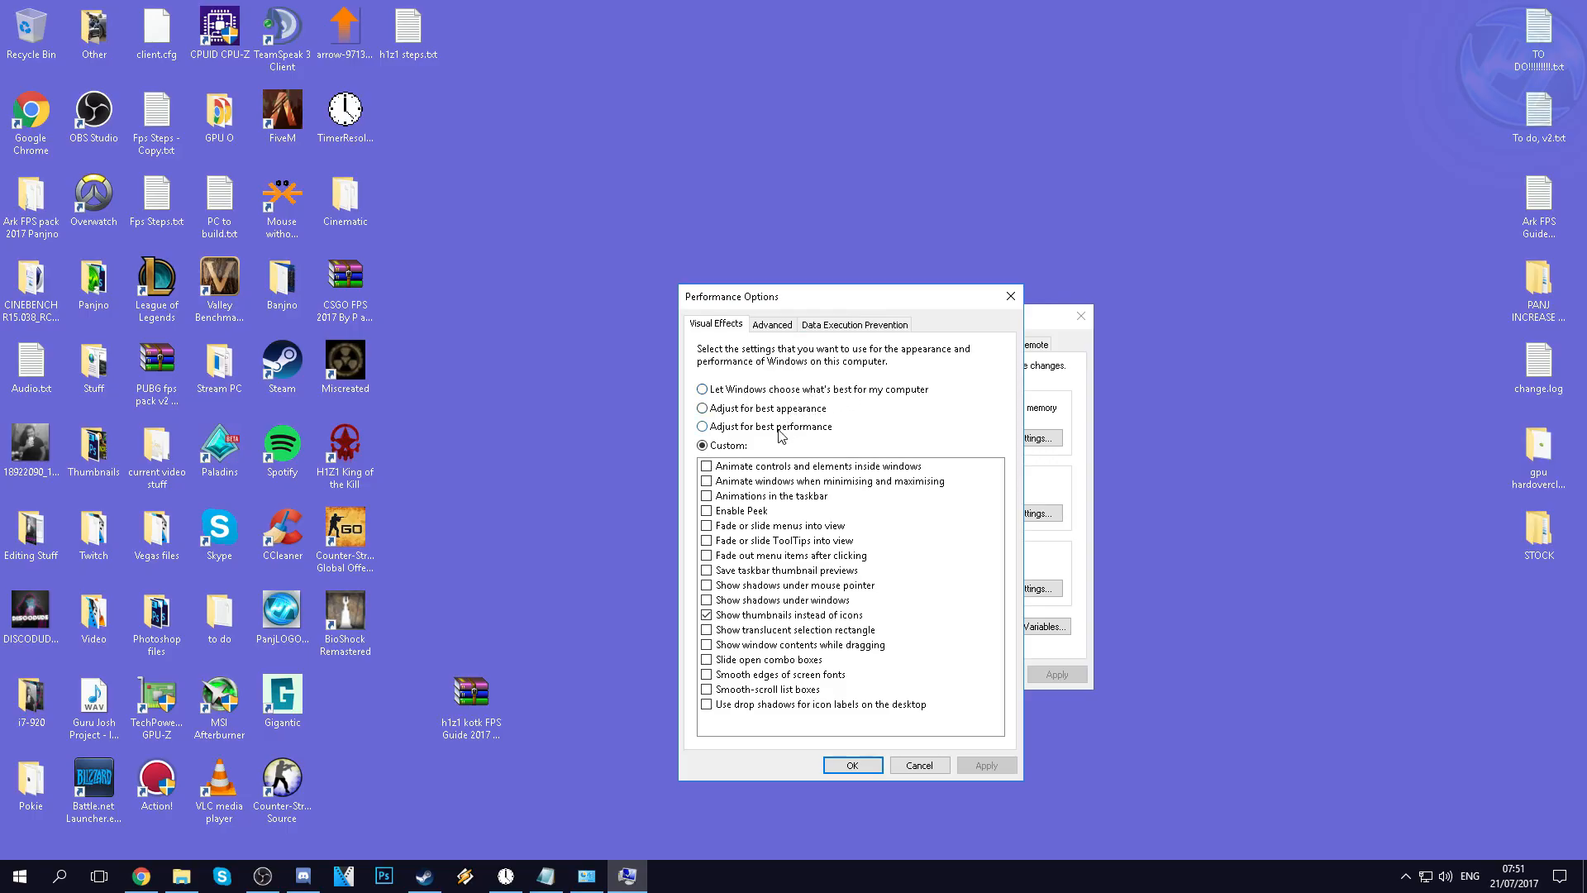
Try enabling several animation, Peek and fade effects in the custom visual effects list and turn them off again
click(708, 468)
click(707, 482)
click(707, 511)
click(707, 554)
click(707, 540)
click(707, 526)
click(707, 512)
click(707, 556)
click(707, 540)
click(707, 526)
click(707, 481)
click(708, 467)
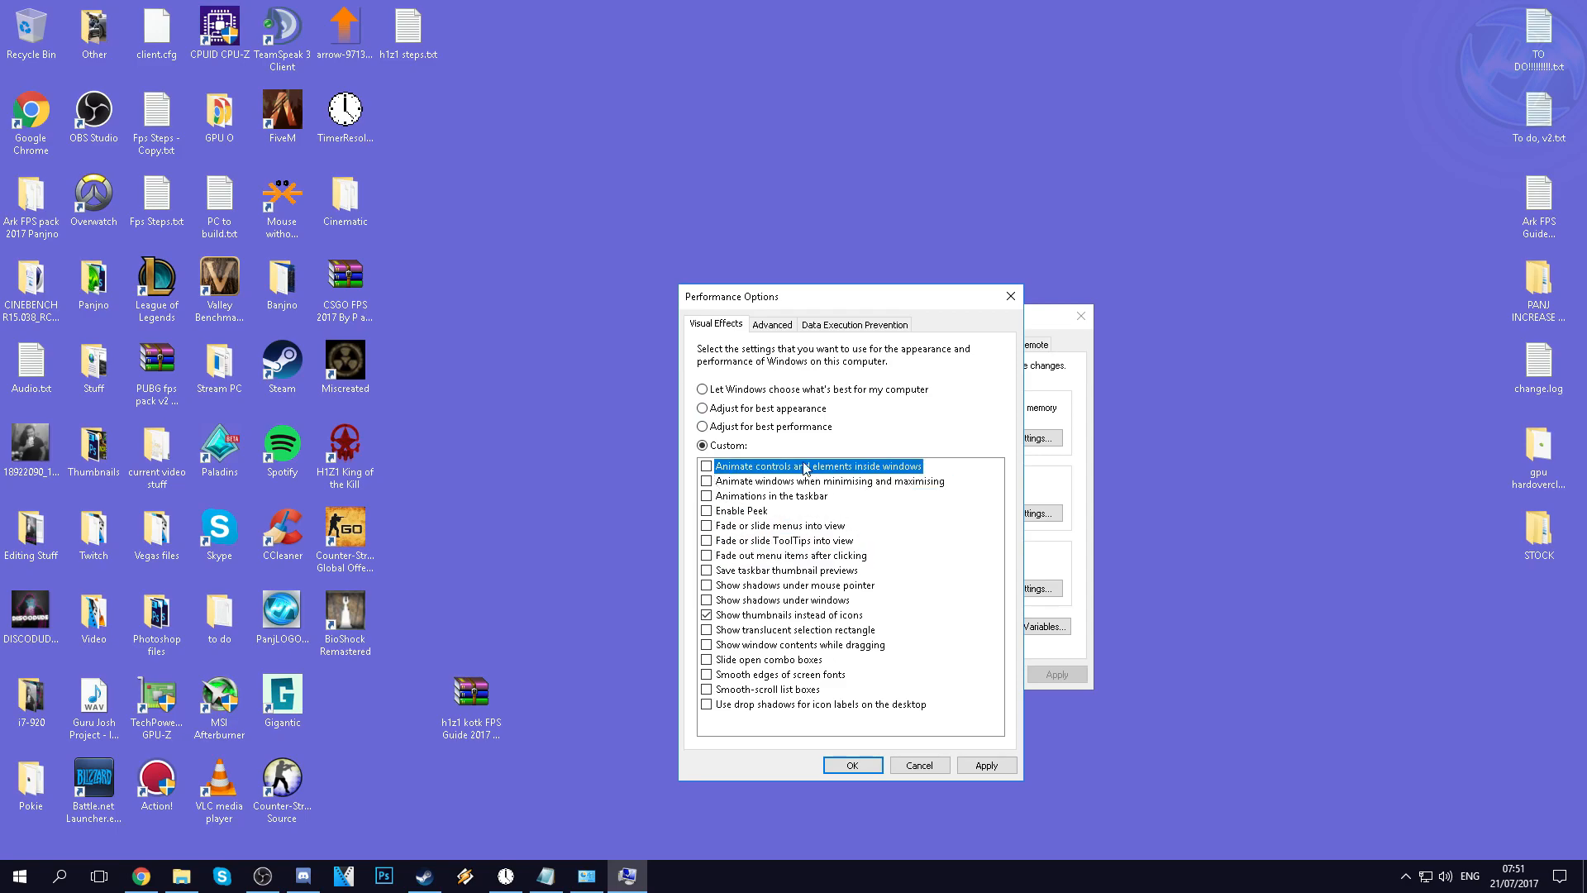
Leave only "Show thumbnails instead of icons" enabled among the custom visual effects and apply the settings
click(760, 616)
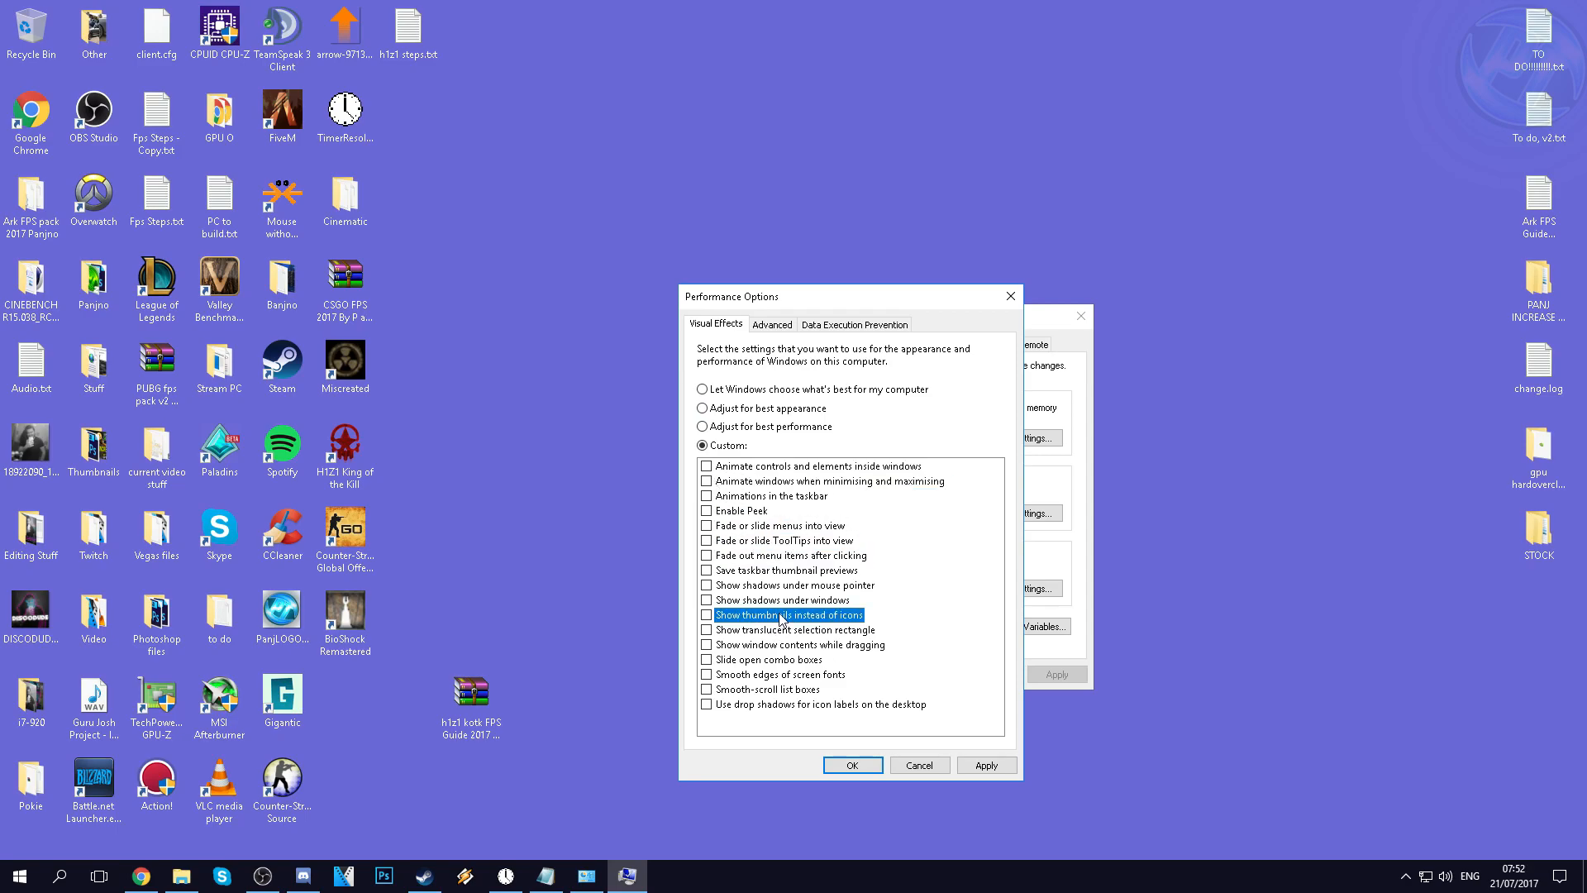
click(707, 615)
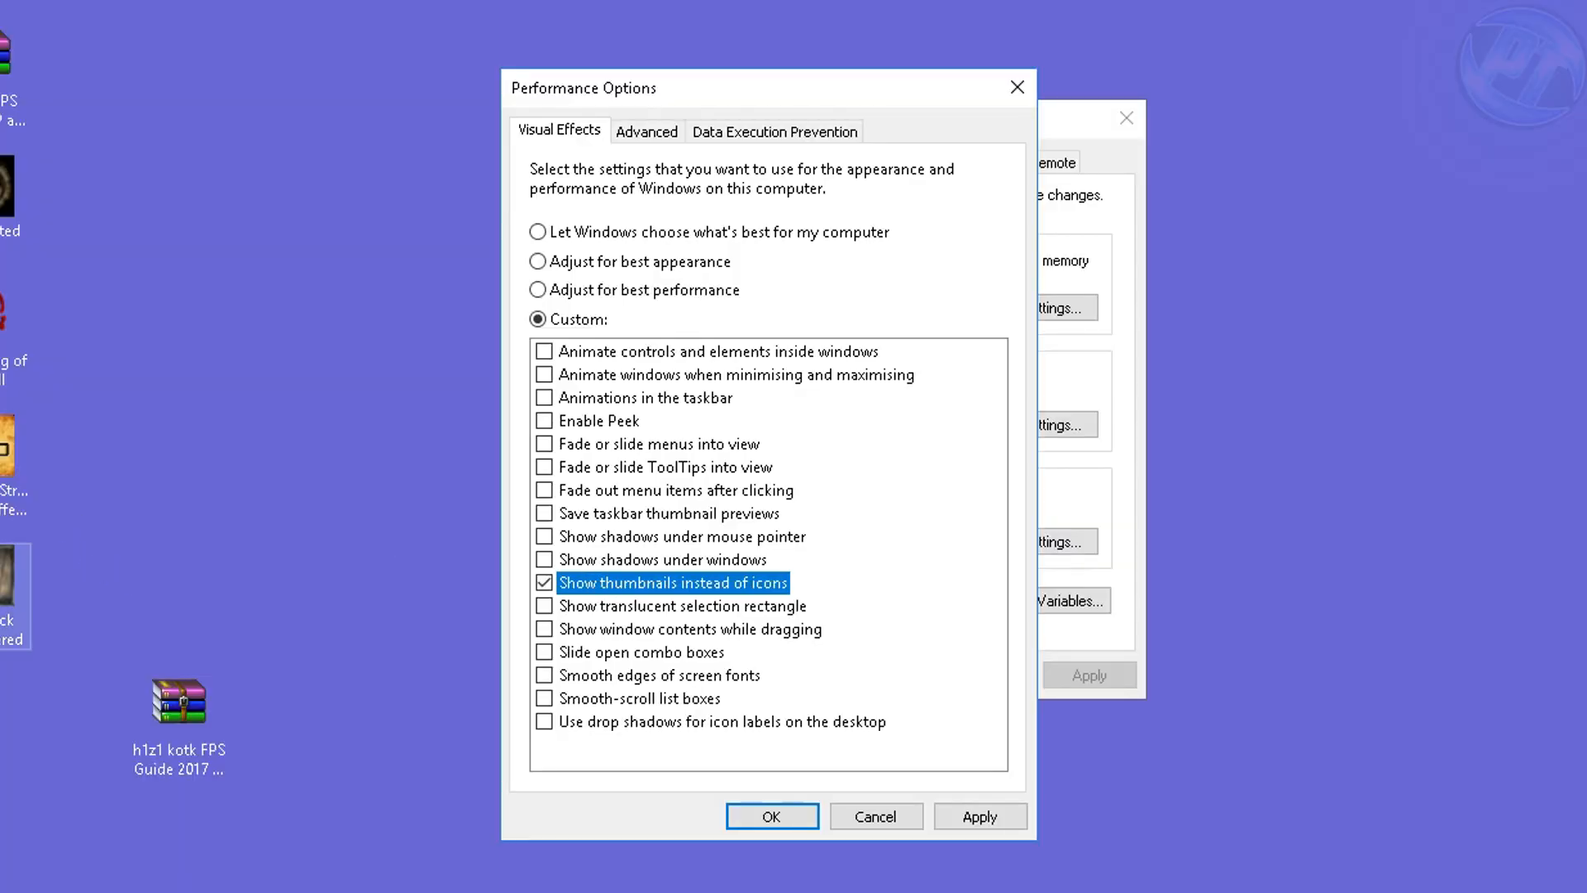
click(595, 678)
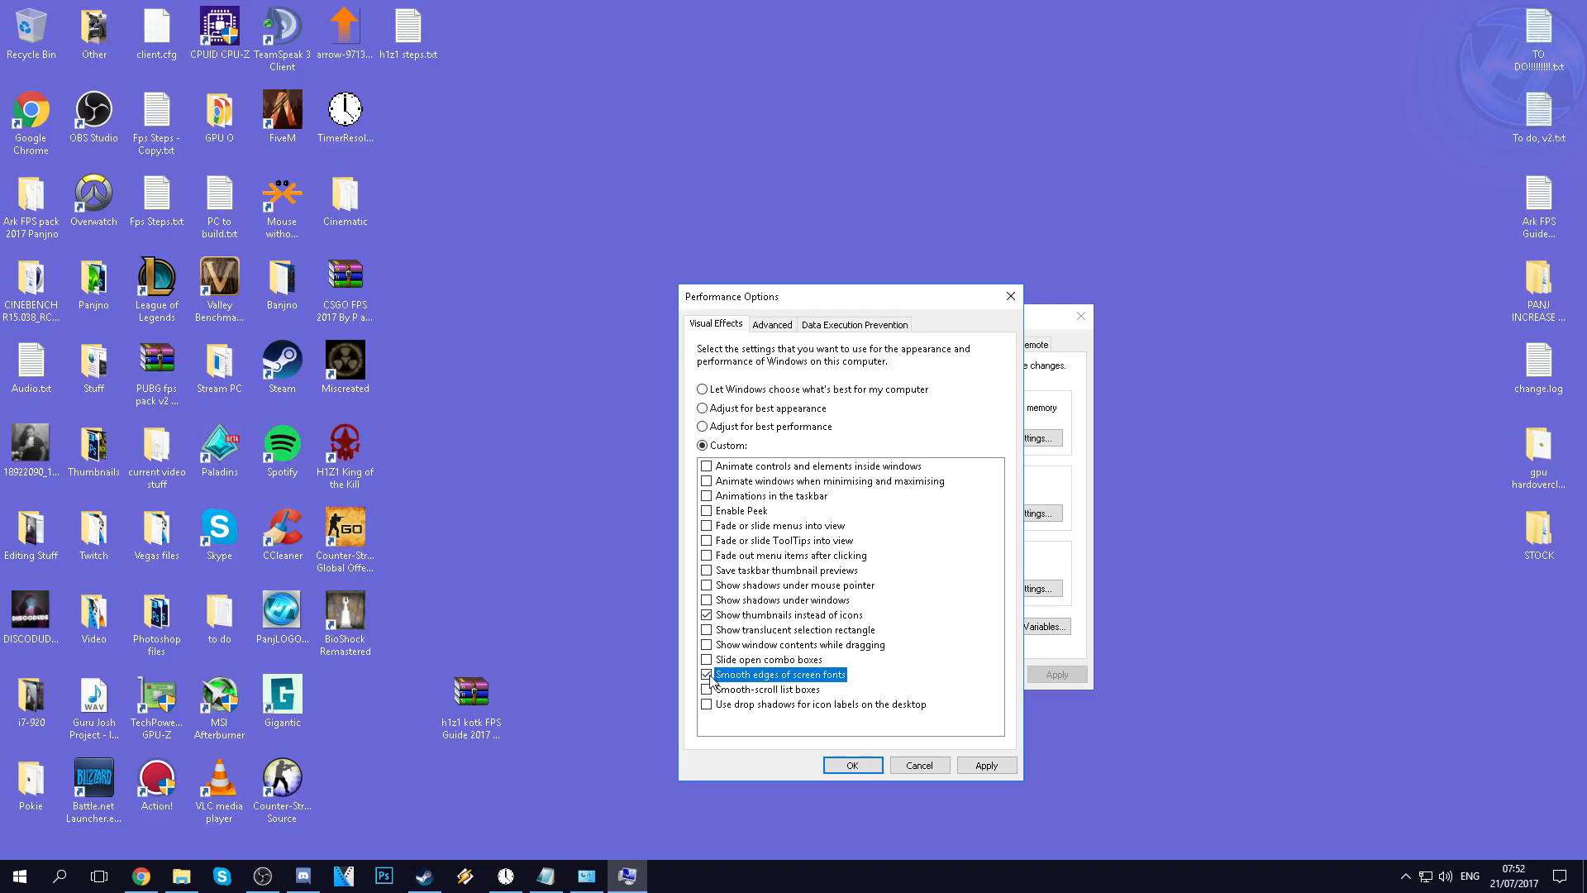
click(708, 676)
click(761, 622)
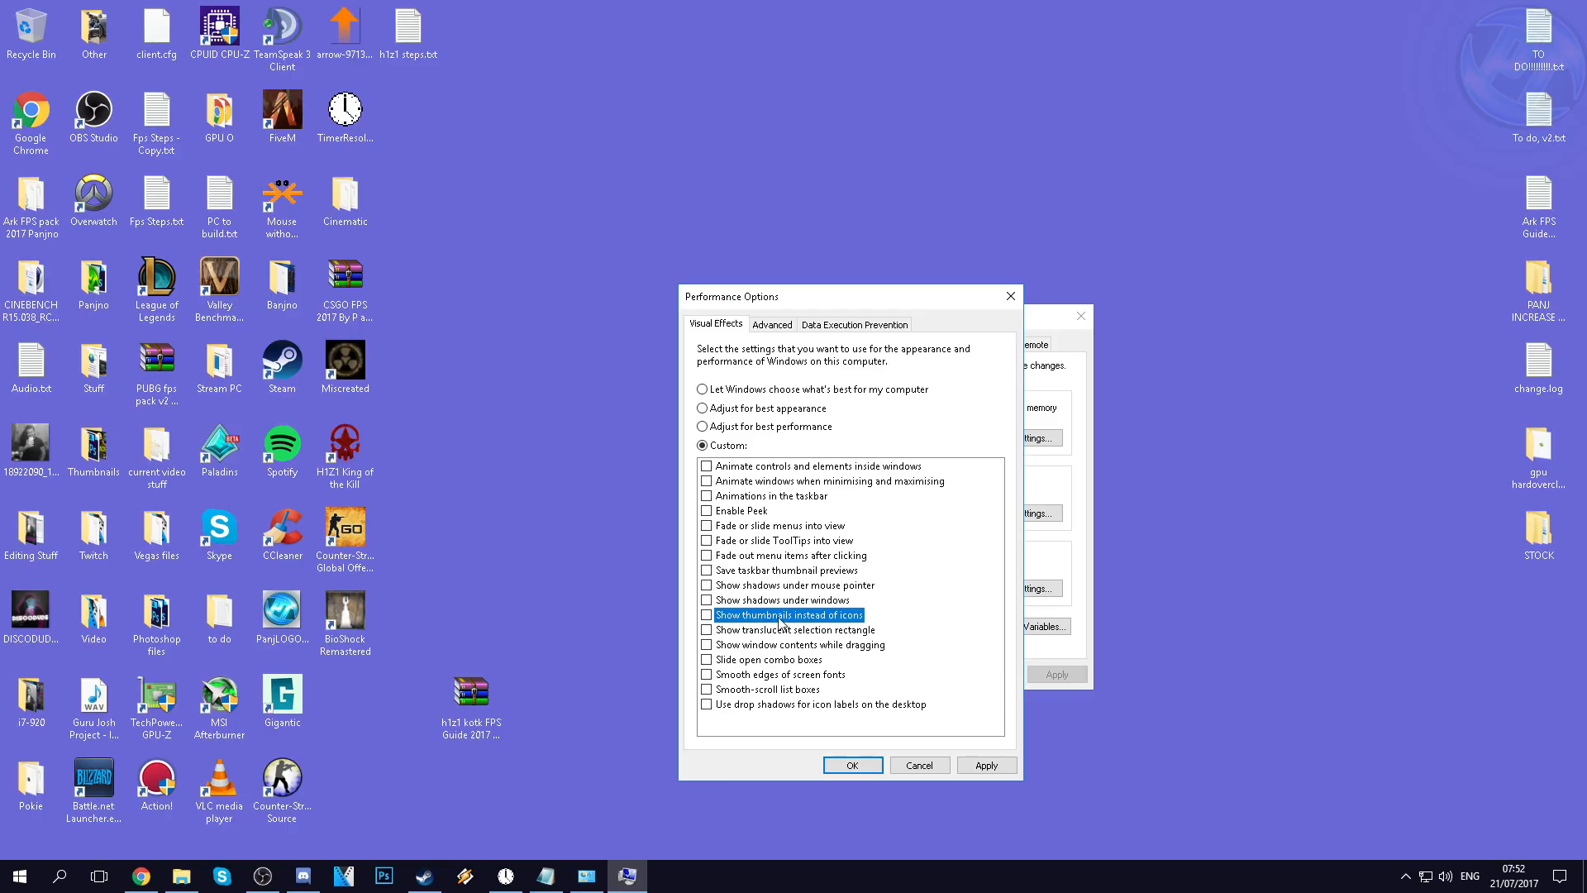
click(713, 676)
click(706, 677)
click(986, 764)
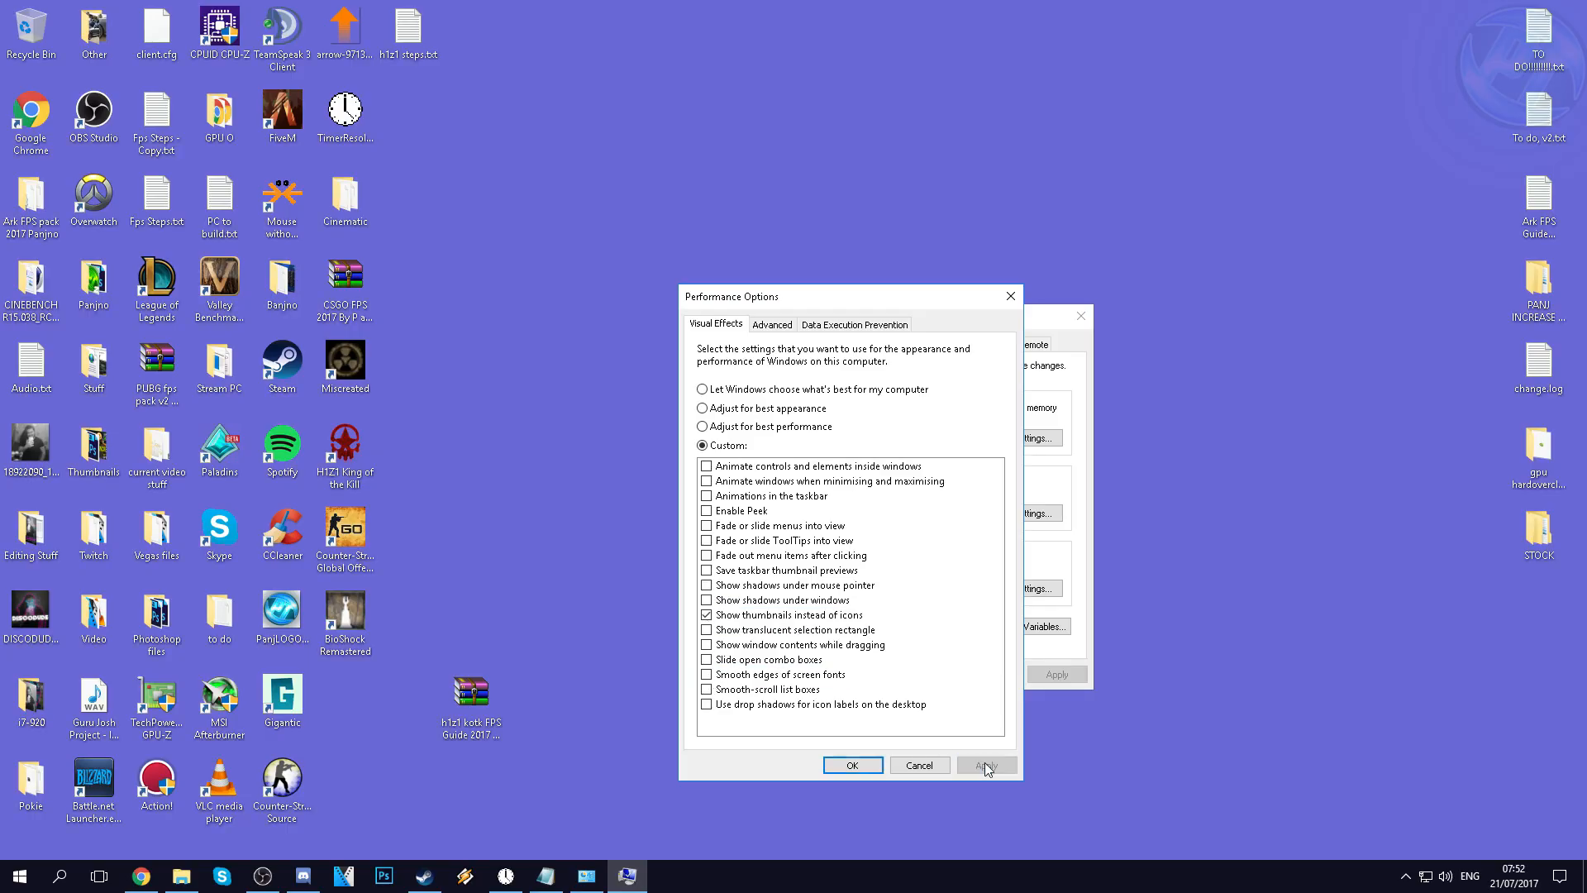
Make sure processor scheduling favours Programs and DEP covers essential Windows programs and services only, and confirm both dialogs
click(773, 325)
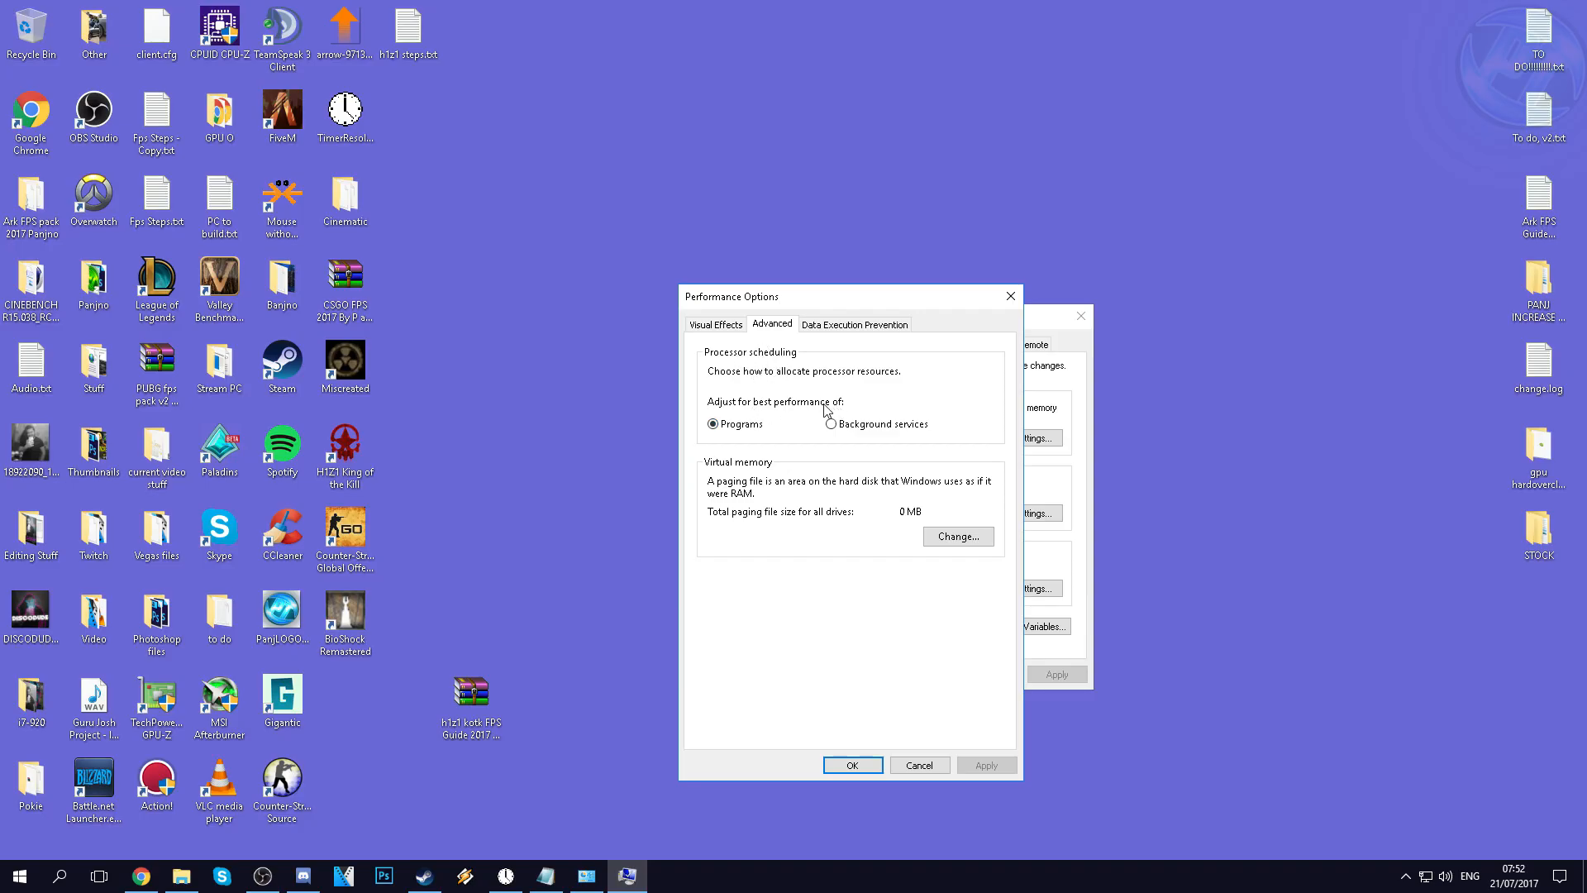
click(843, 326)
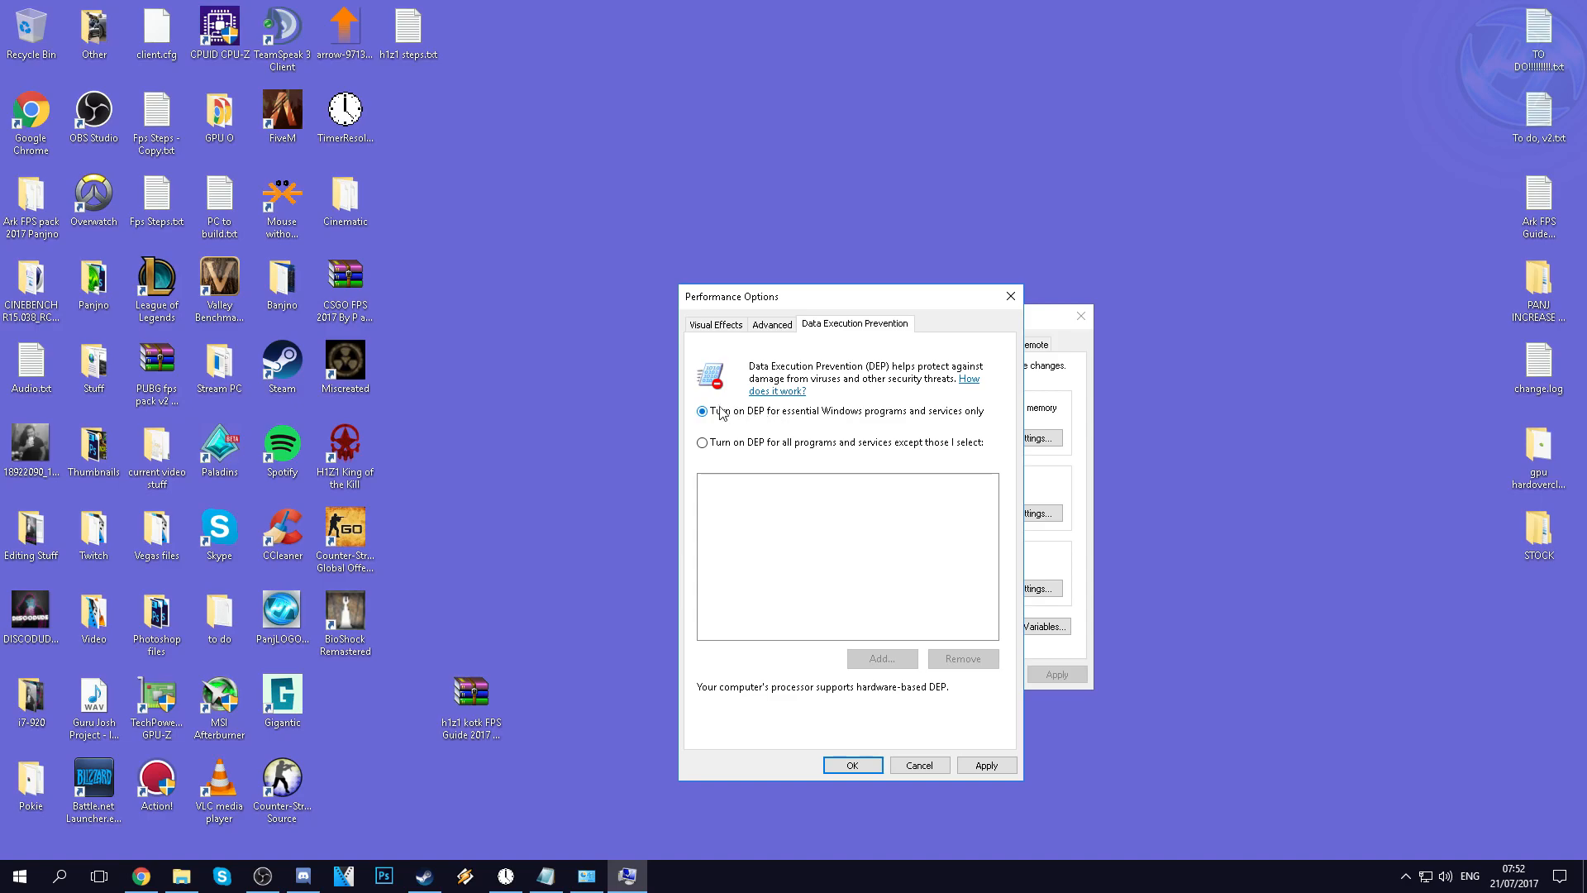
click(877, 761)
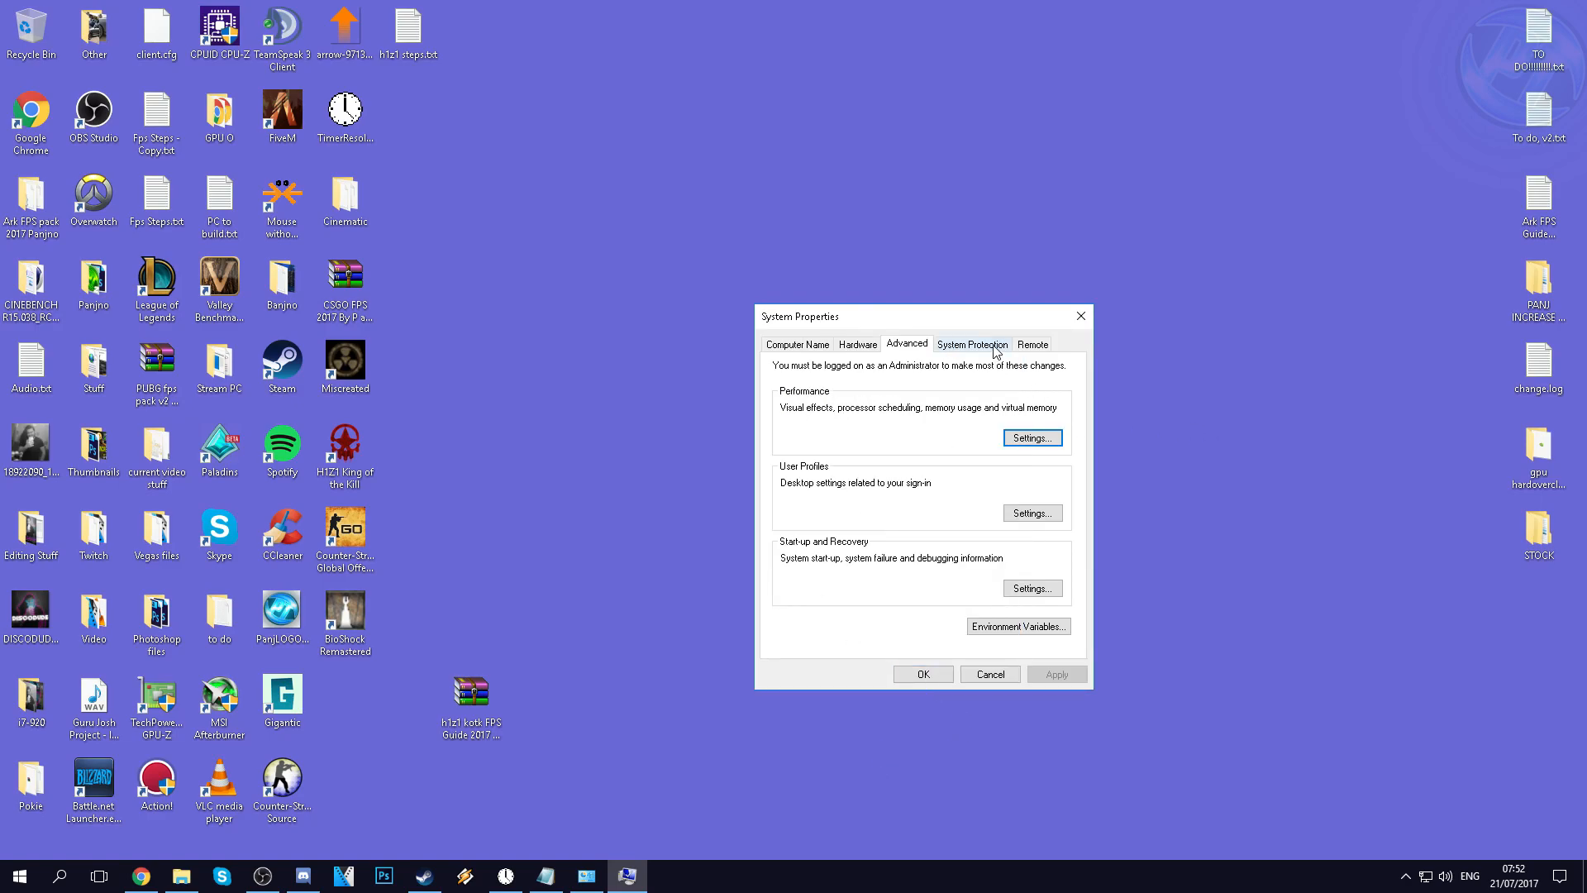
click(938, 674)
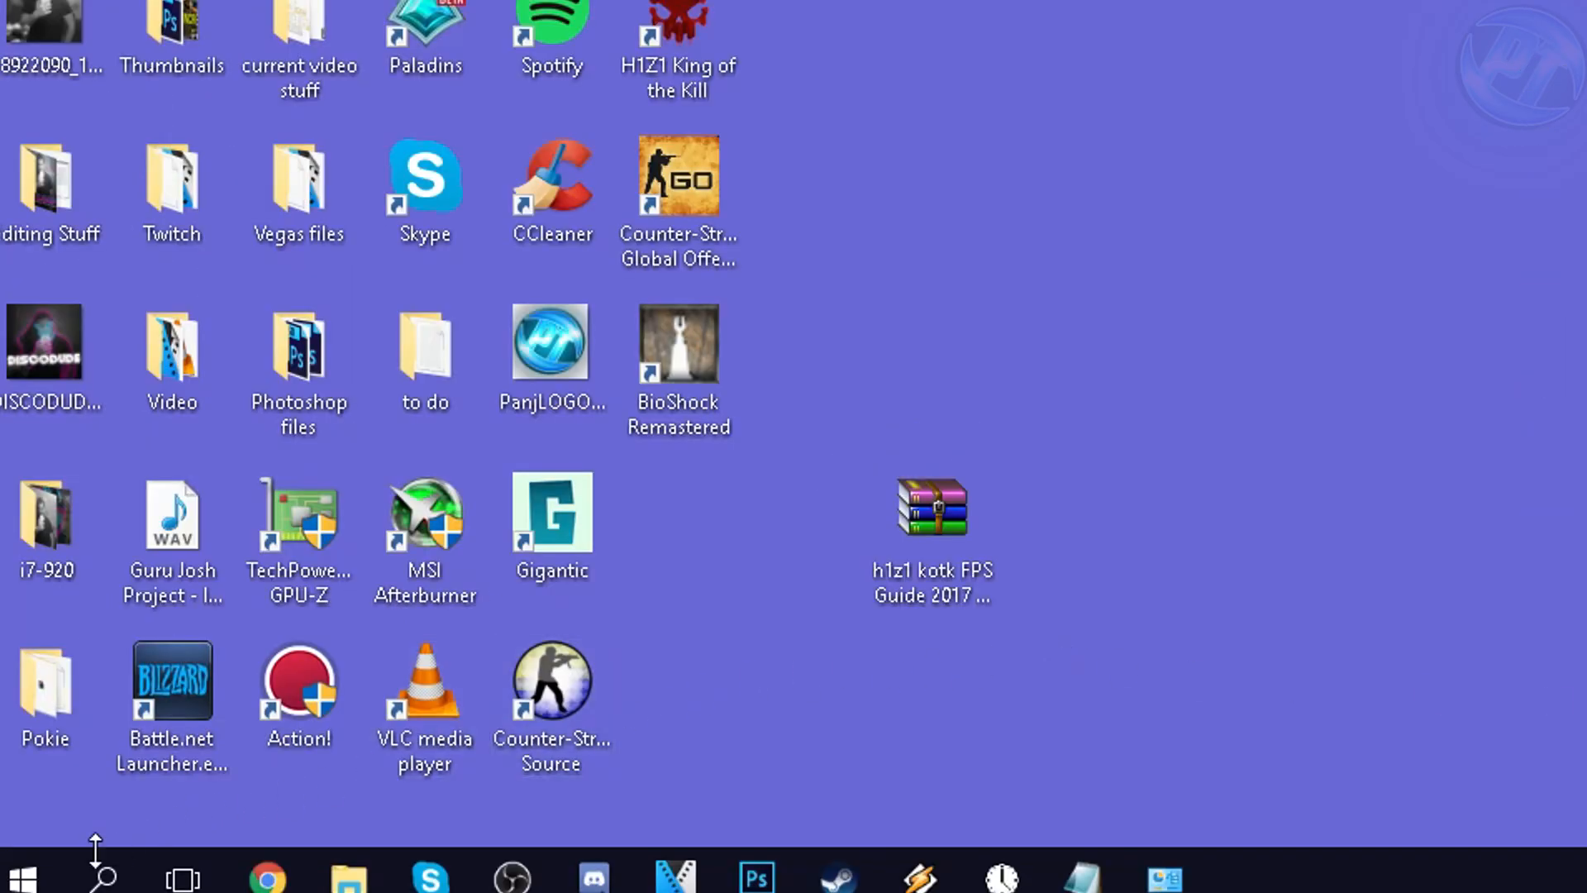
Search Windows for "services" and open the Services console
click(50, 874)
text(services)
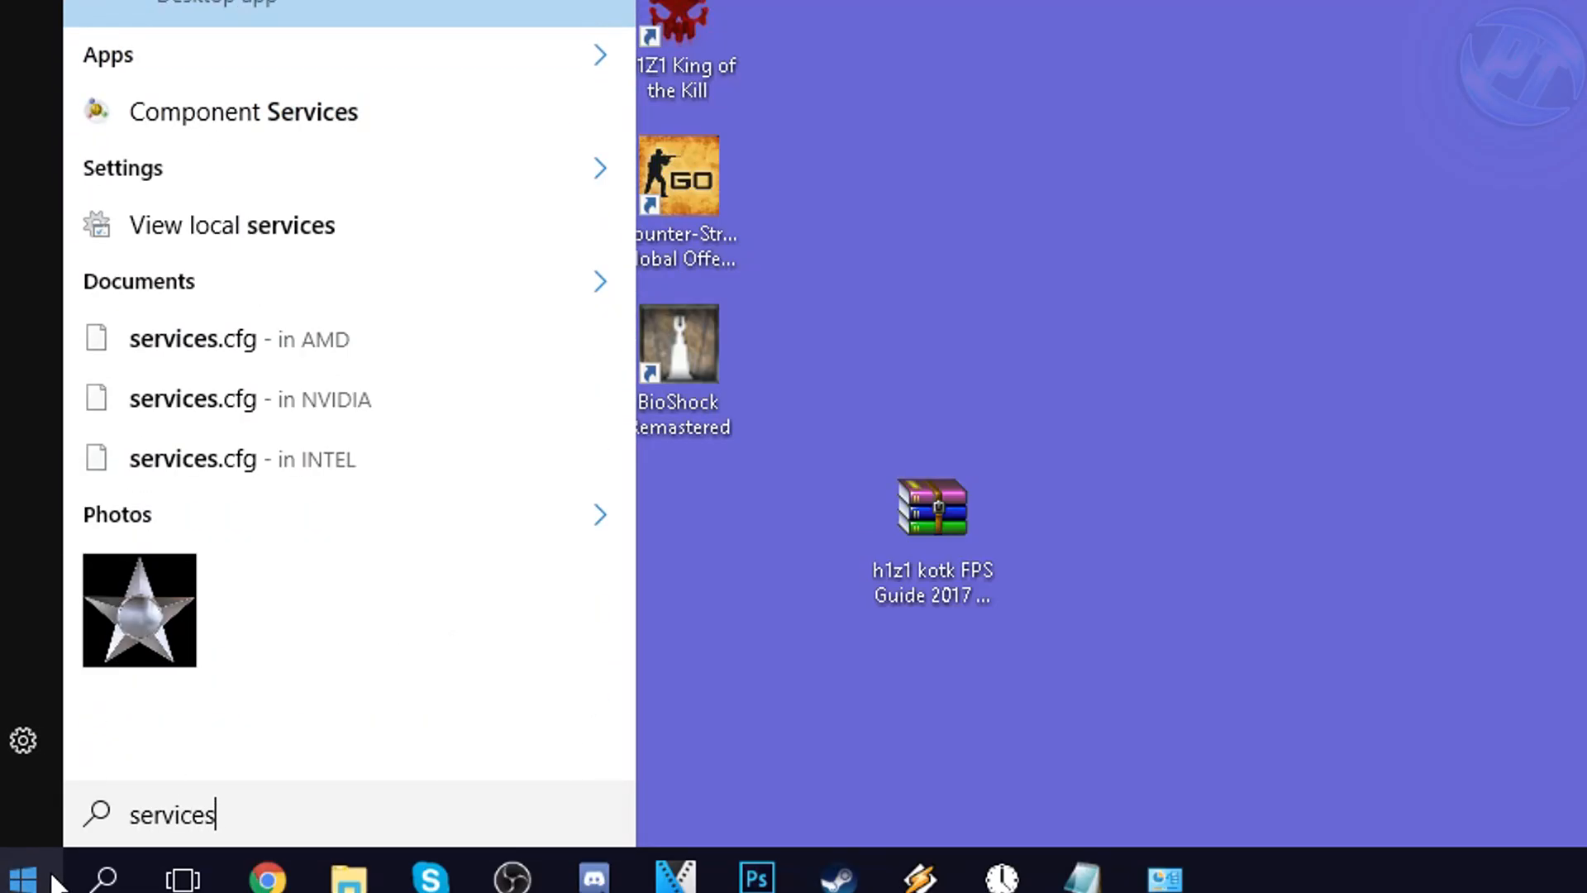
click(223, 5)
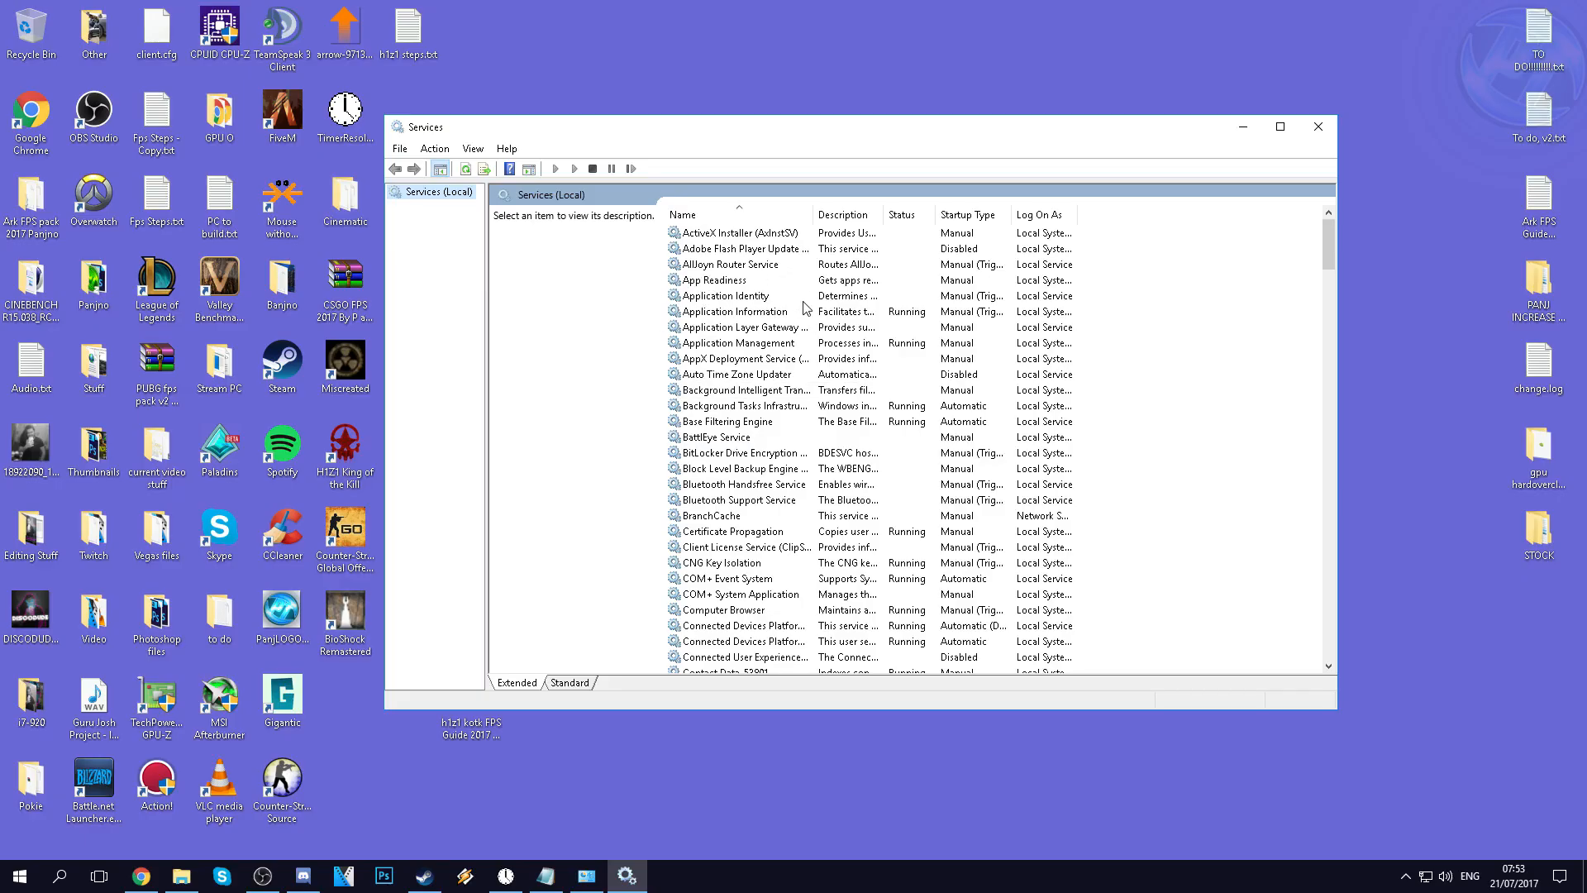
Set the Superfetch service's startup type to Disabled, then apply and confirm its properties
scroll(744, 414, down, 20)
scroll(731, 478, down, 6)
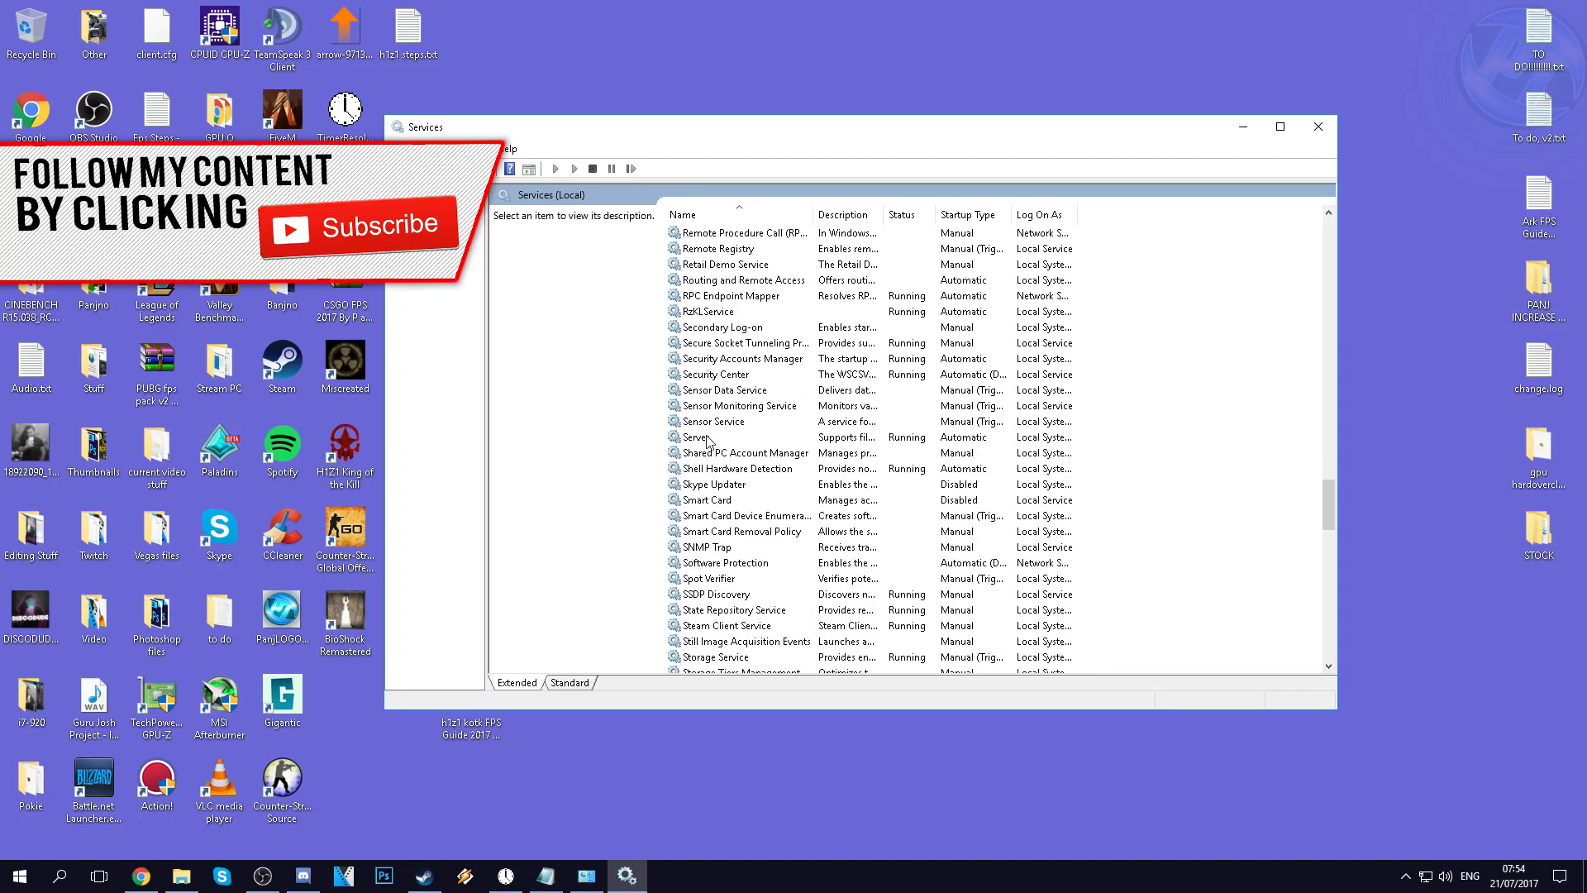
click(713, 500)
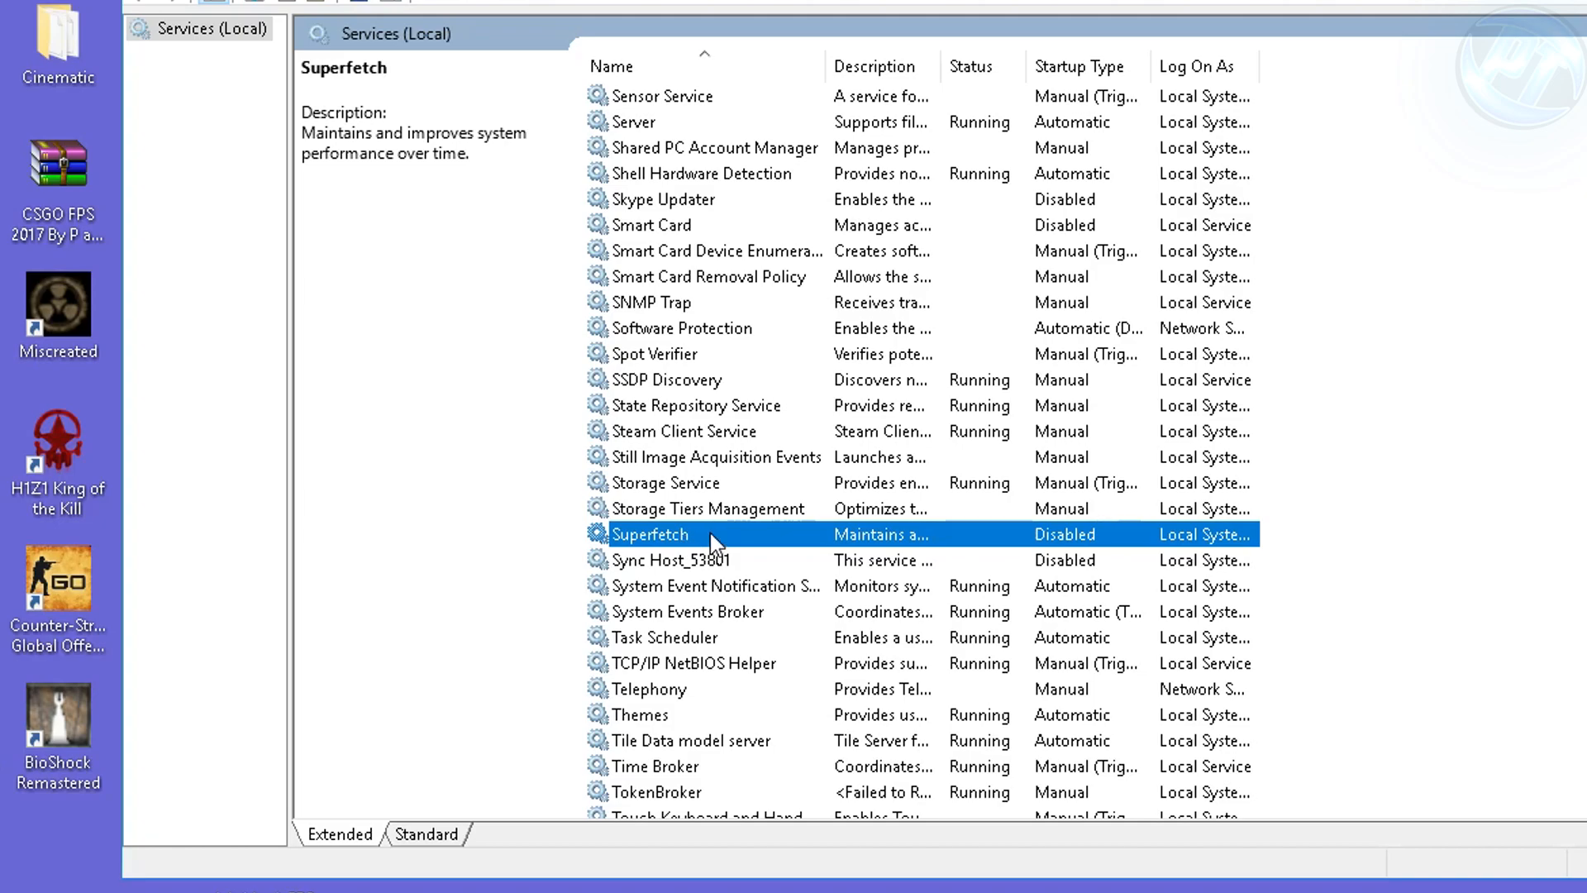
right_click(746, 500)
click(793, 787)
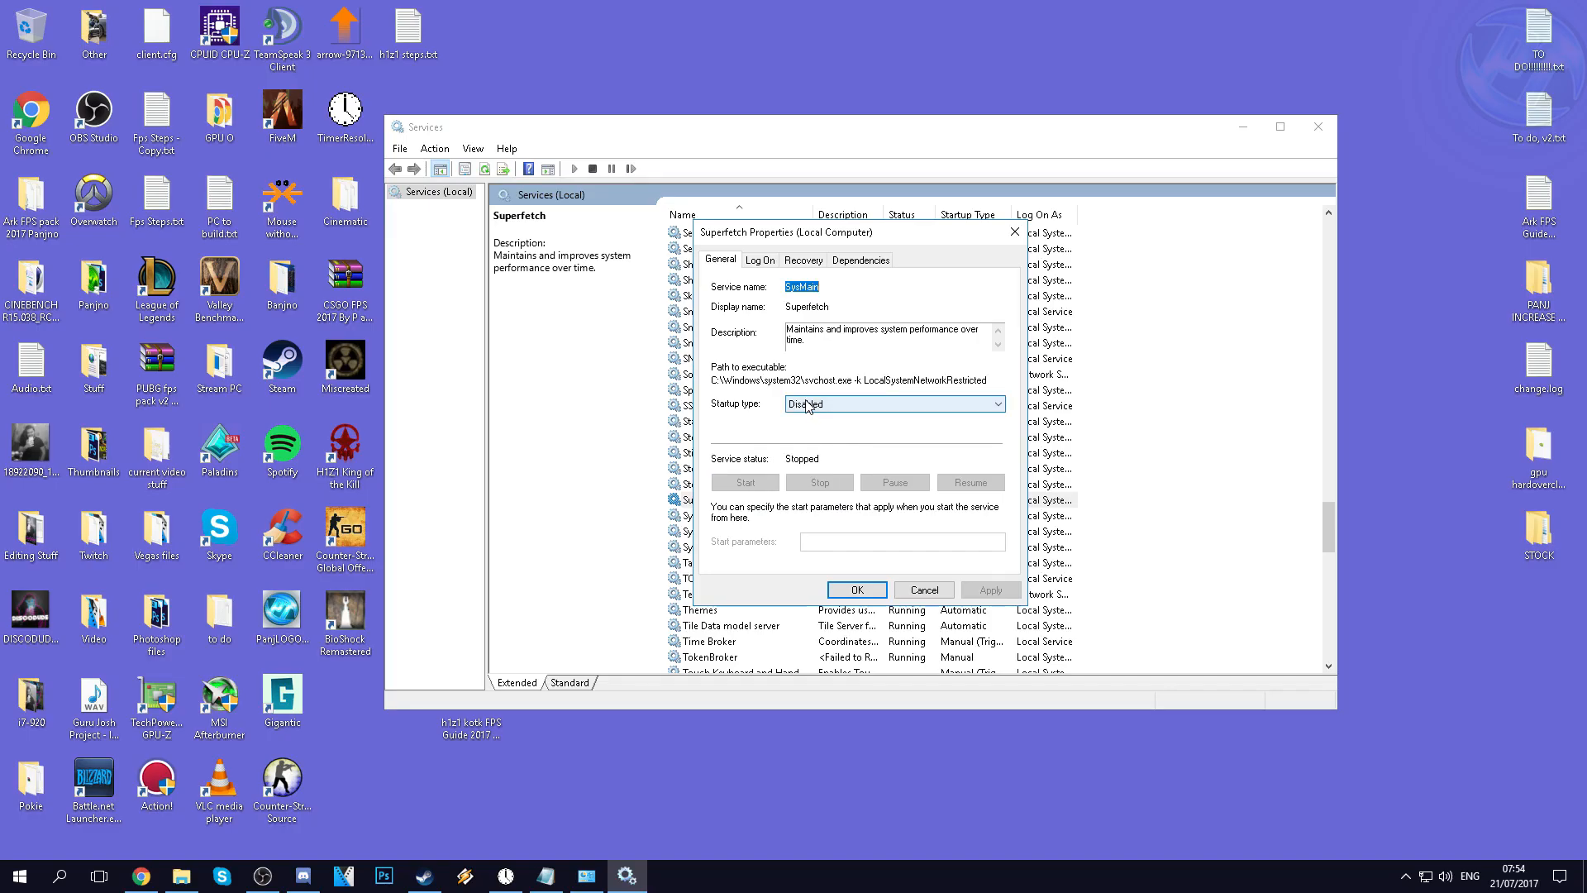
click(807, 404)
click(808, 453)
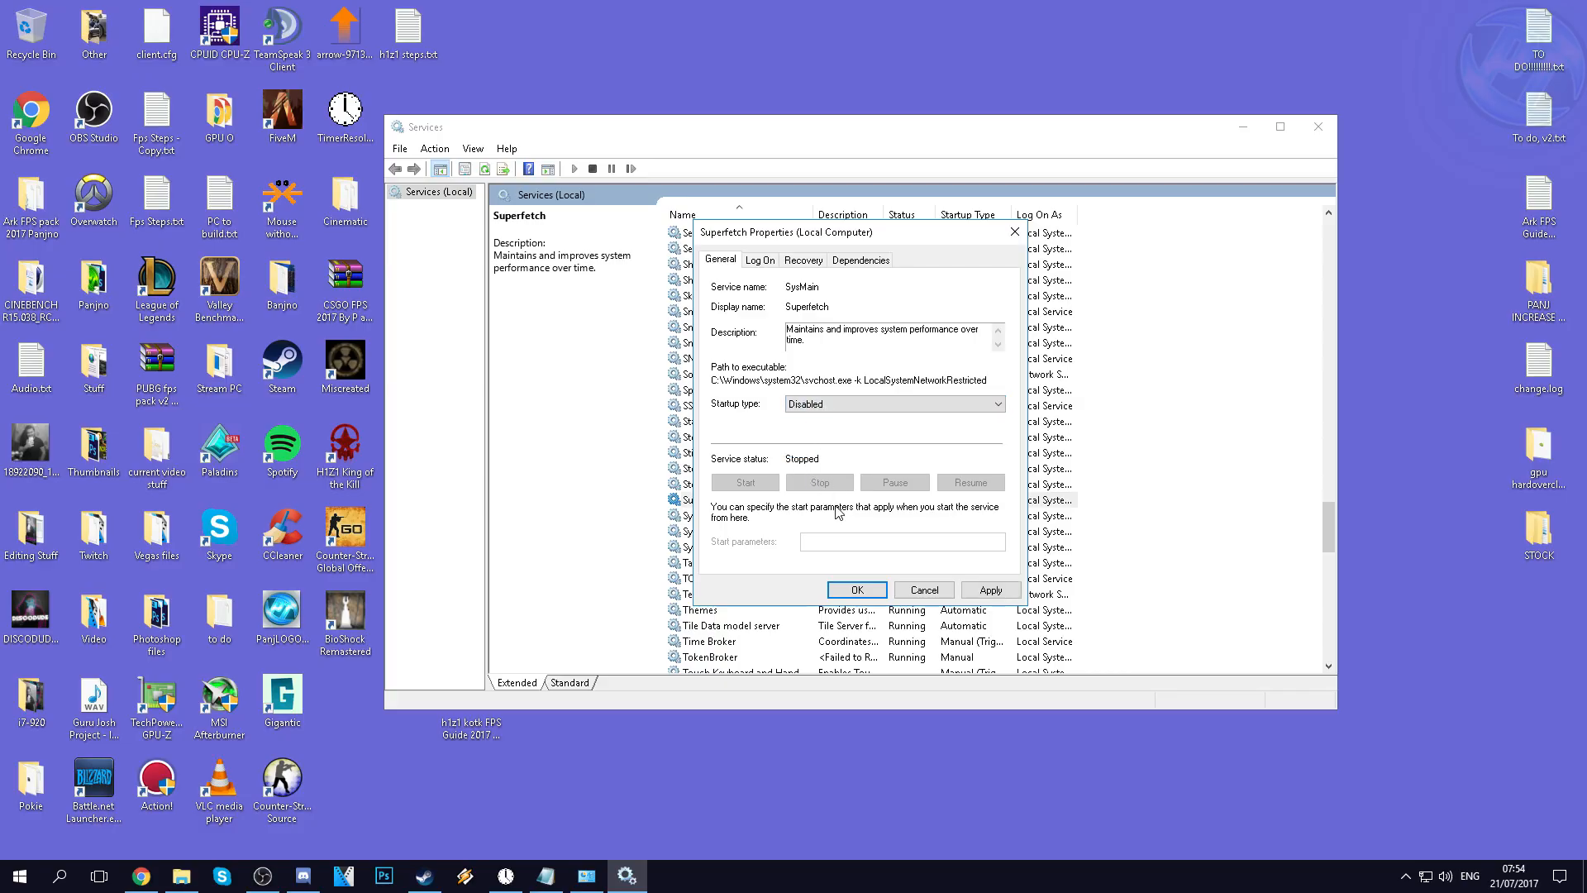
click(1009, 595)
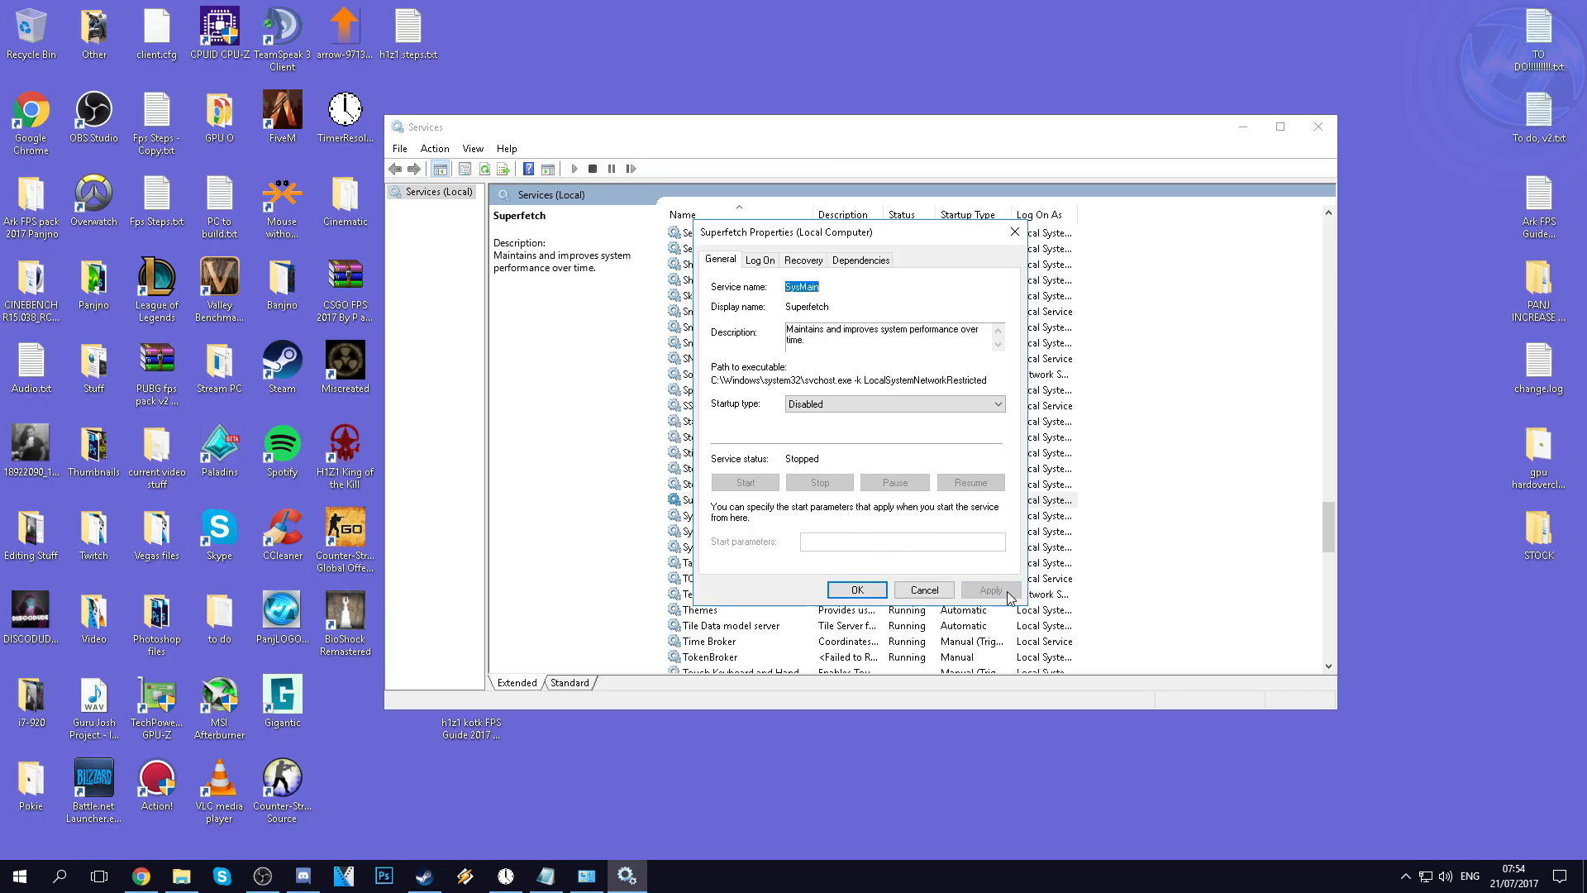
click(857, 589)
Go through the Xbox Live services and set the Xbox Accessory Management Service's startup type to Disabled, applying and confirming it
scroll(754, 463, down, 7)
scroll(754, 462, down, 12)
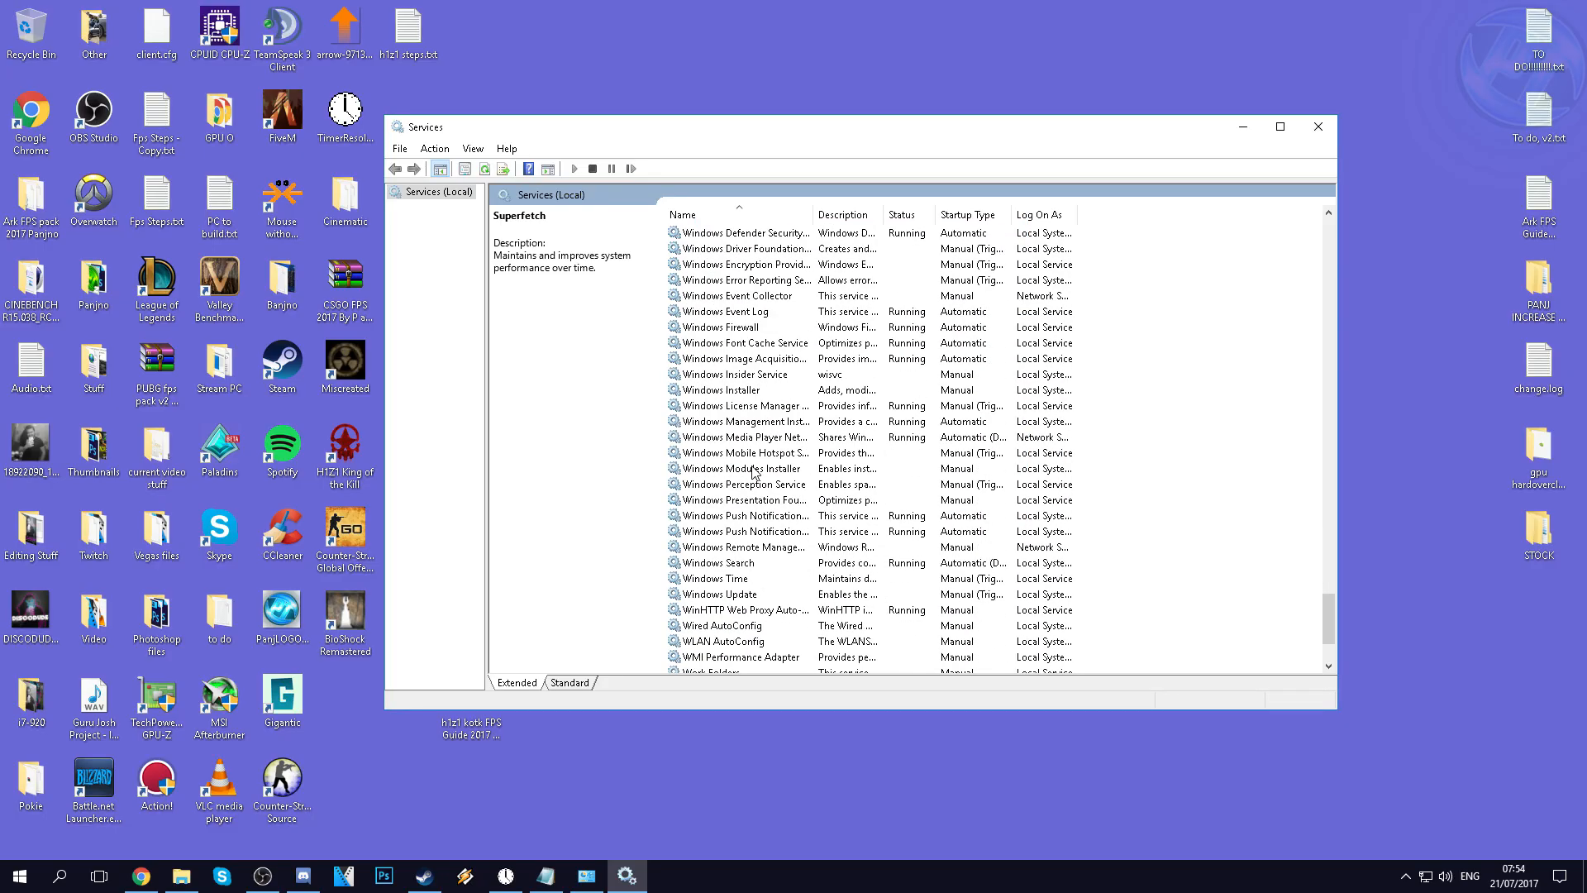
click(722, 657)
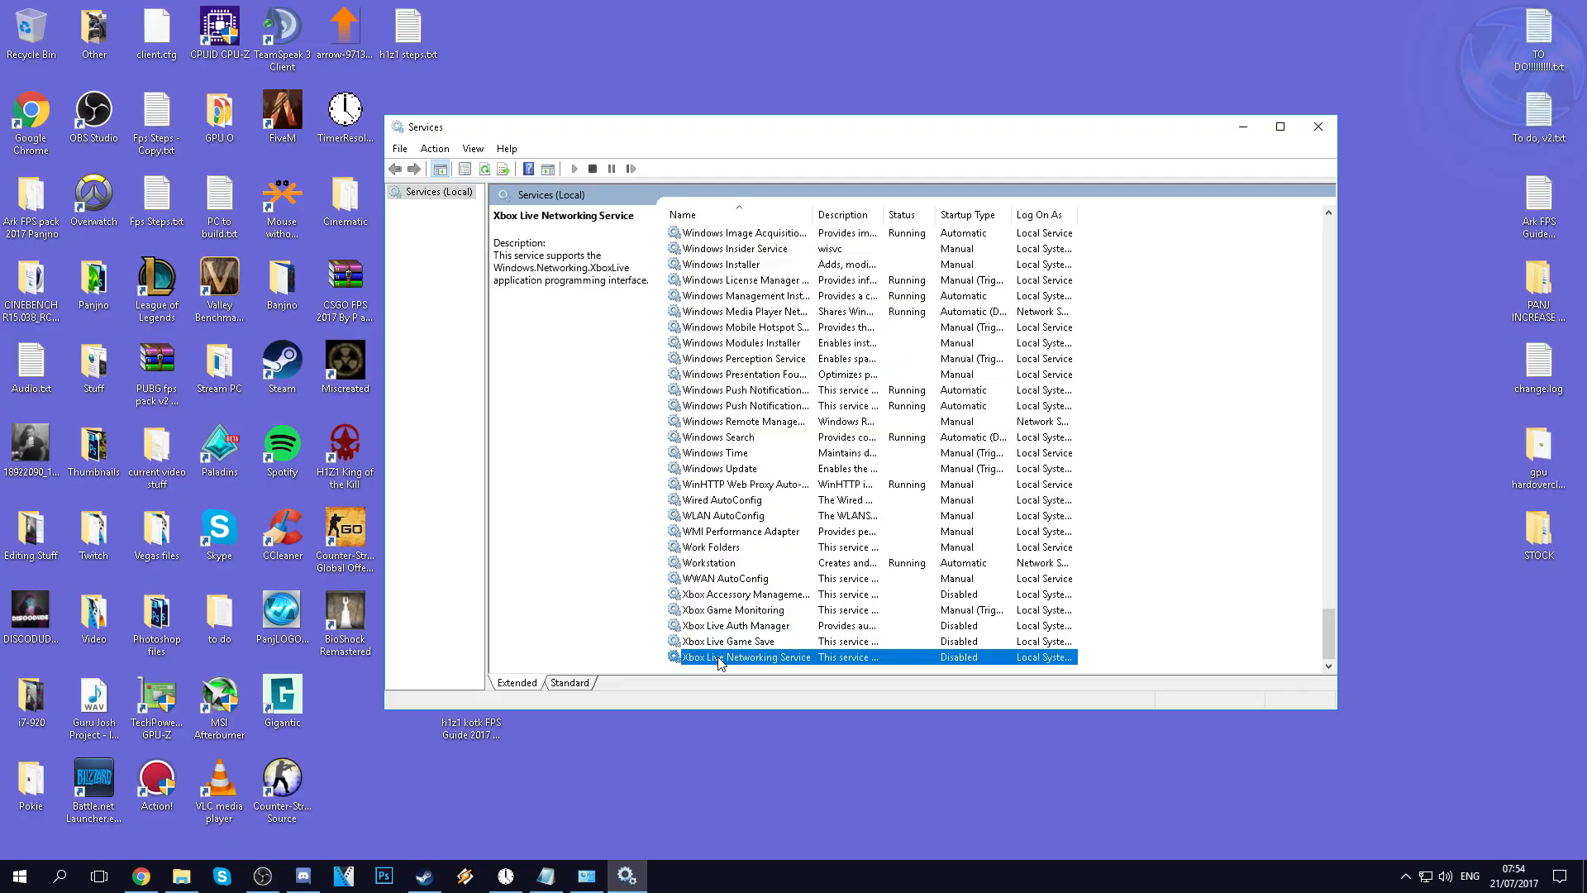
click(748, 643)
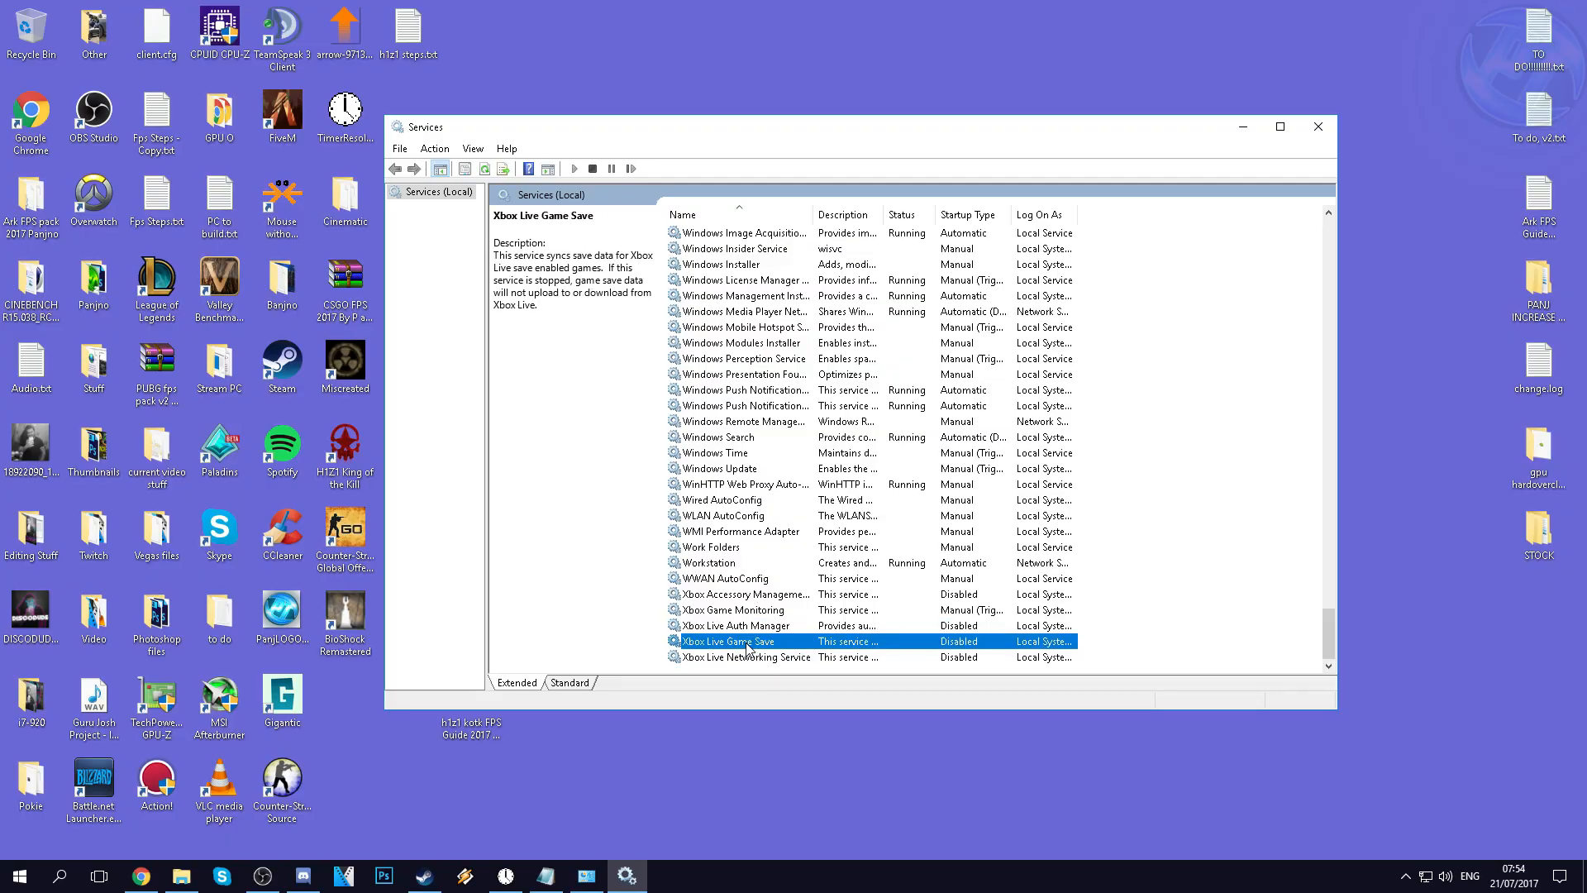
click(740, 626)
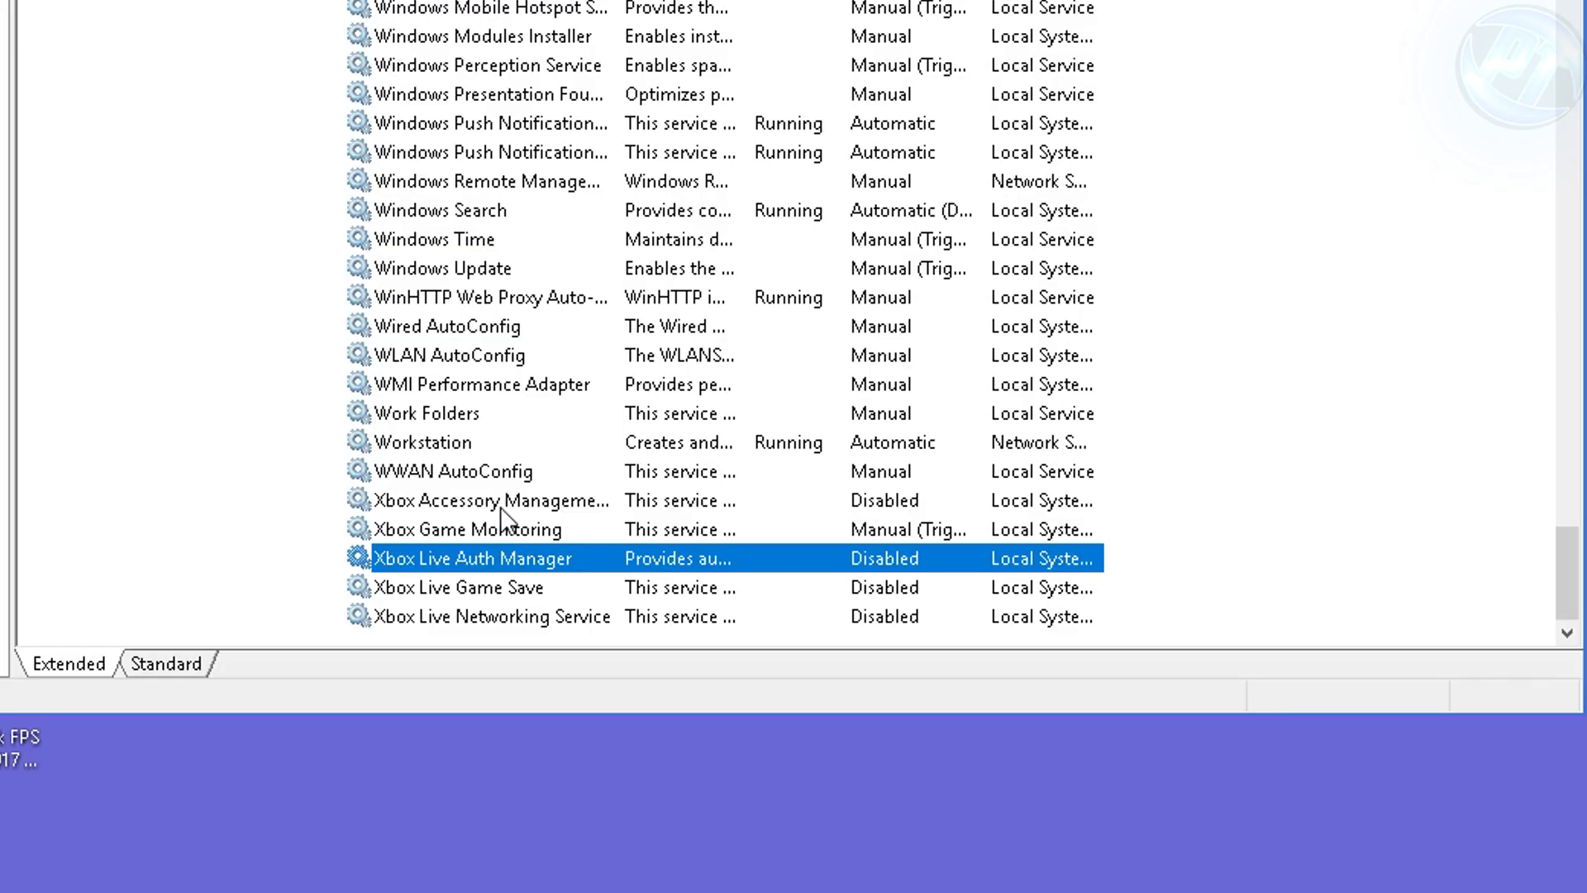
click(776, 594)
right_click(544, 502)
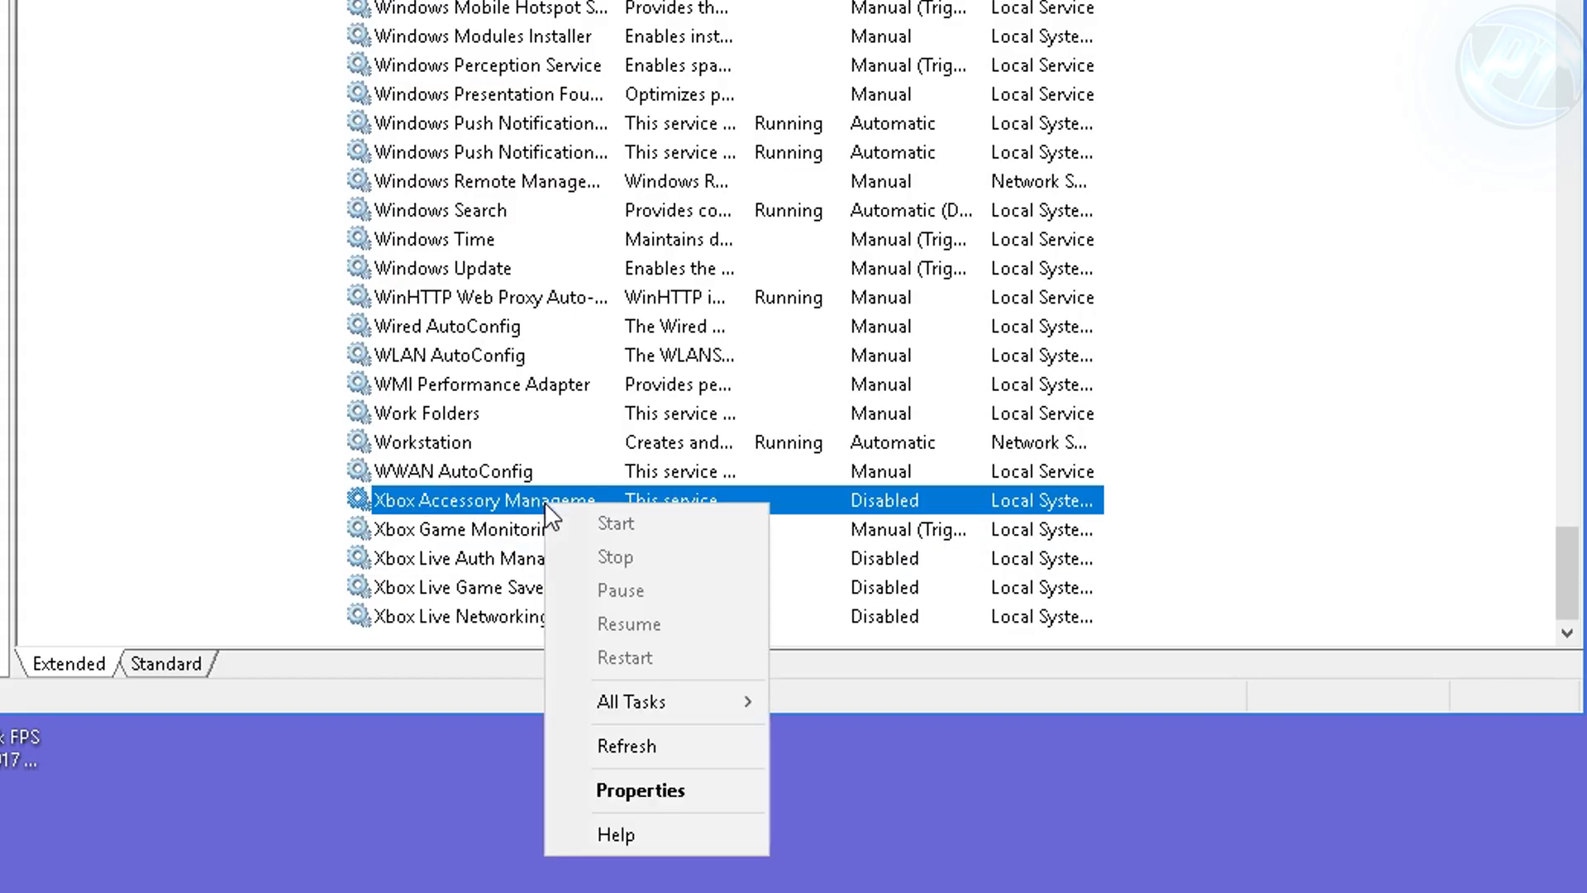
click(640, 792)
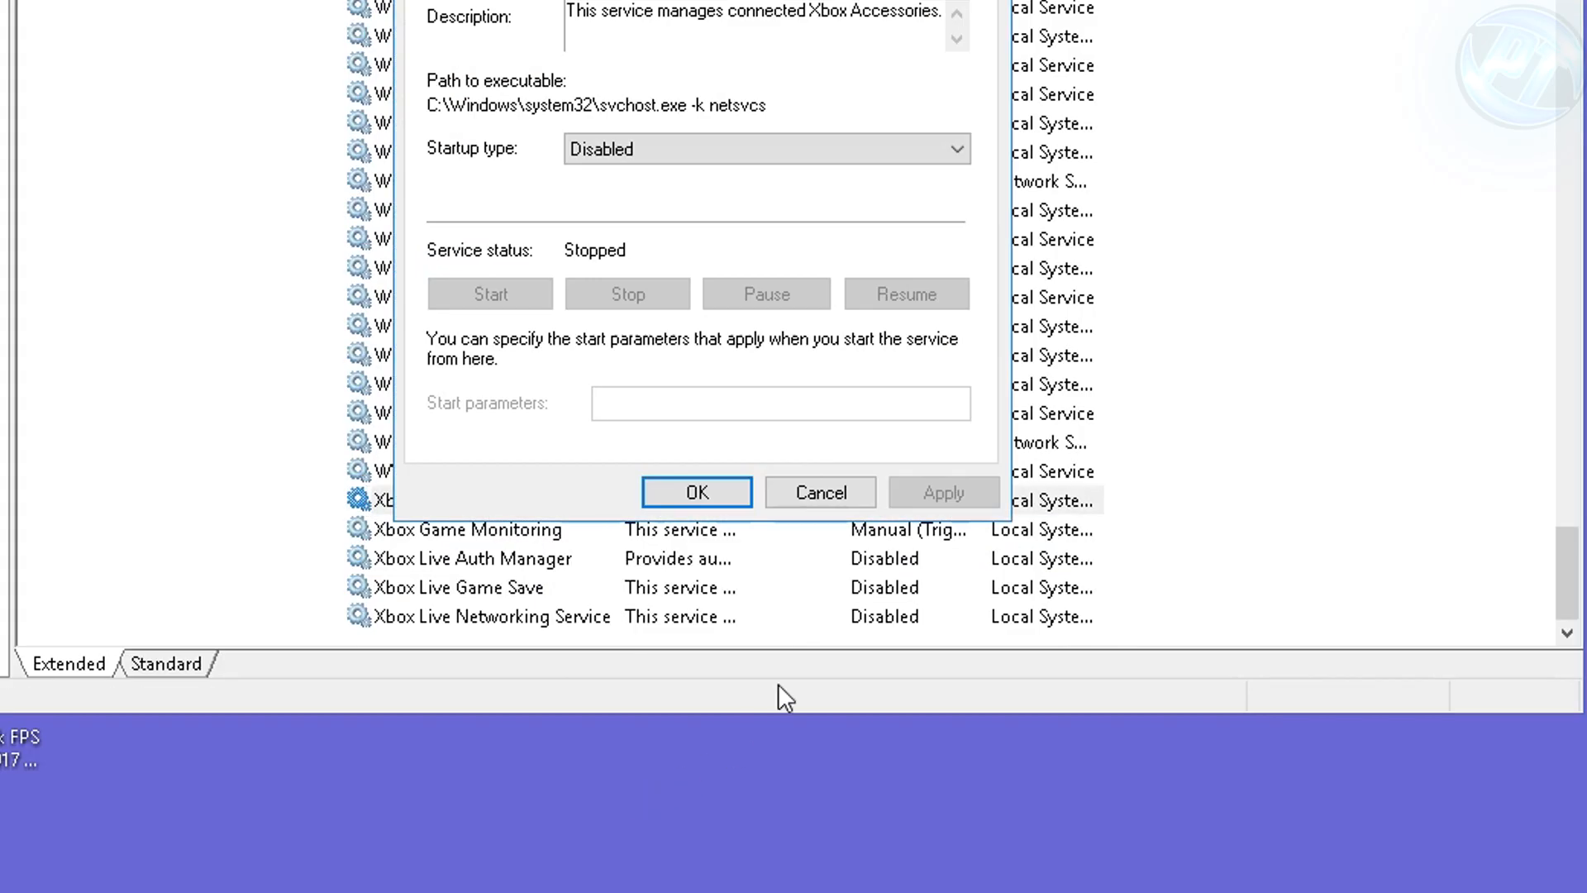
click(830, 405)
click(843, 452)
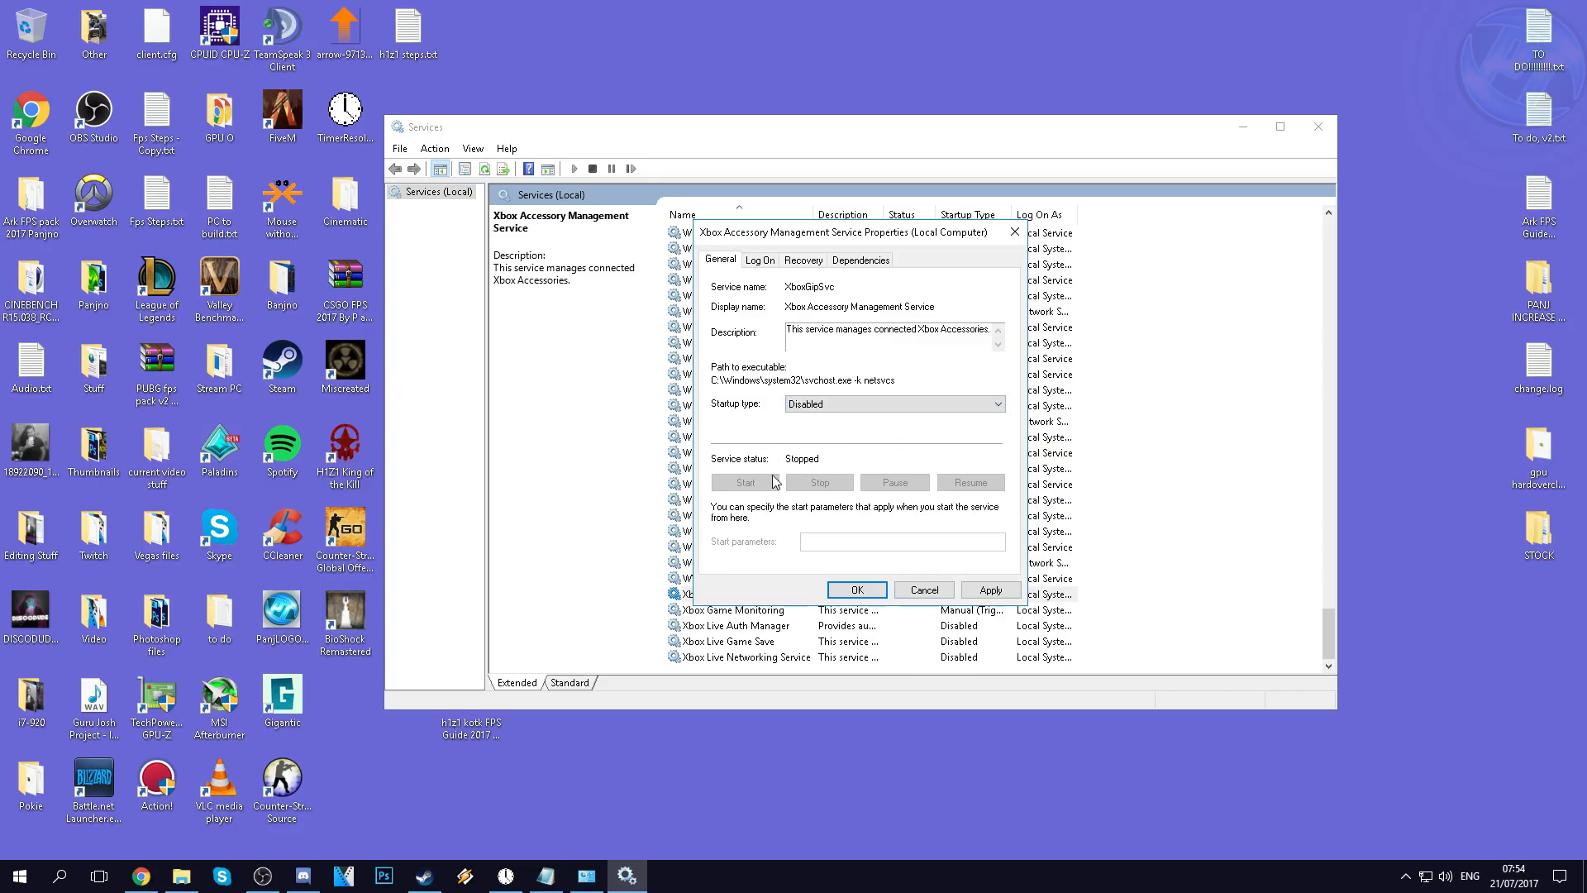
click(992, 590)
click(857, 589)
Check the startup type of the Xbox Game Monitoring service without changing it and close the Services console
click(805, 594)
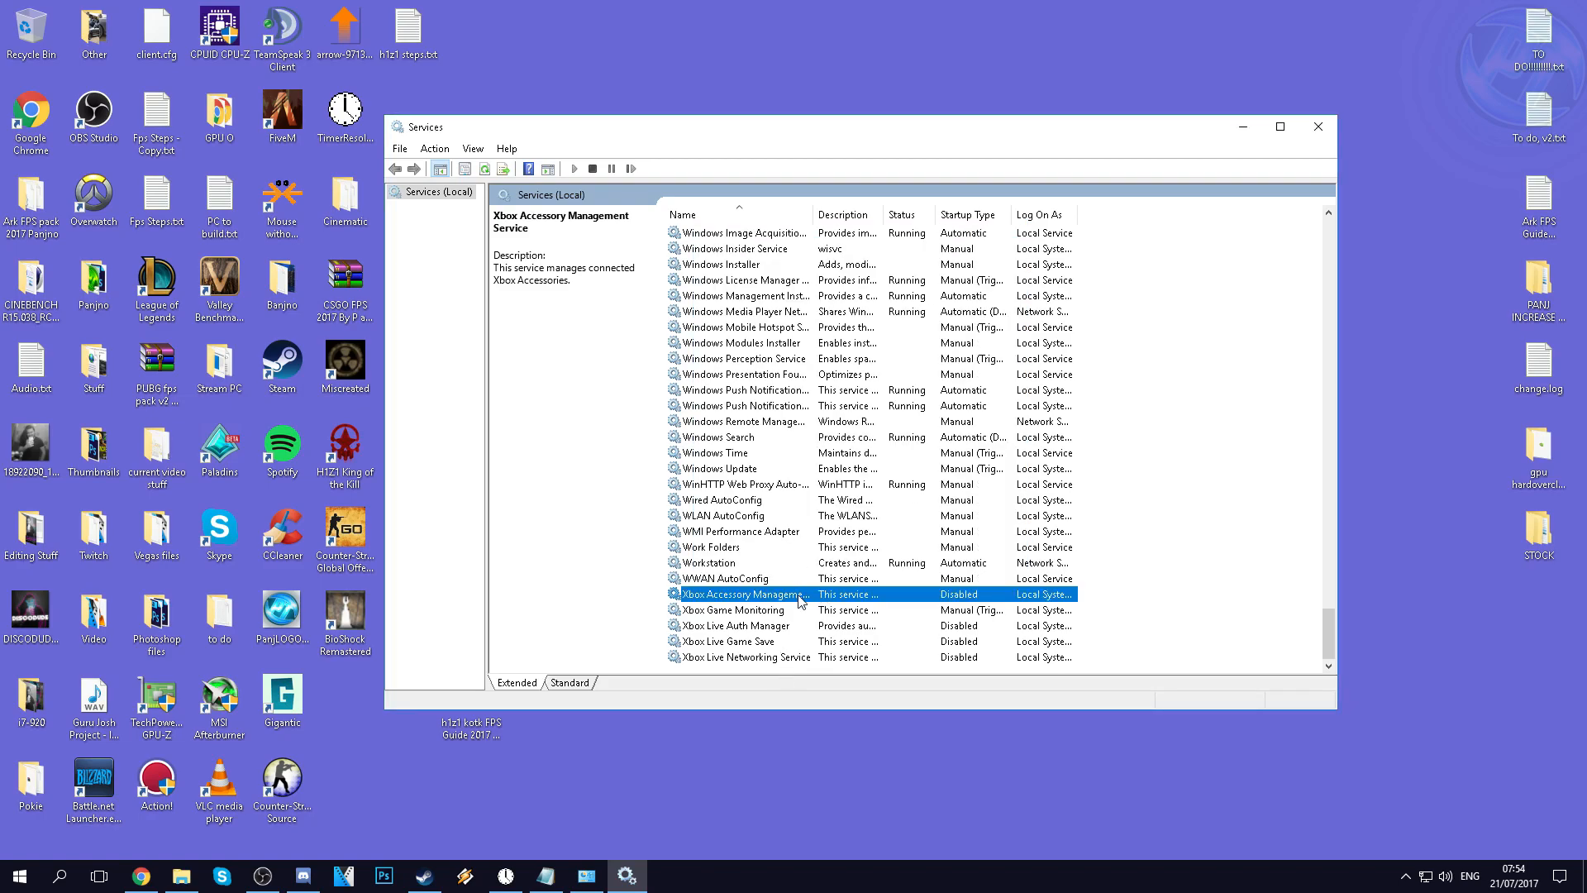
click(746, 611)
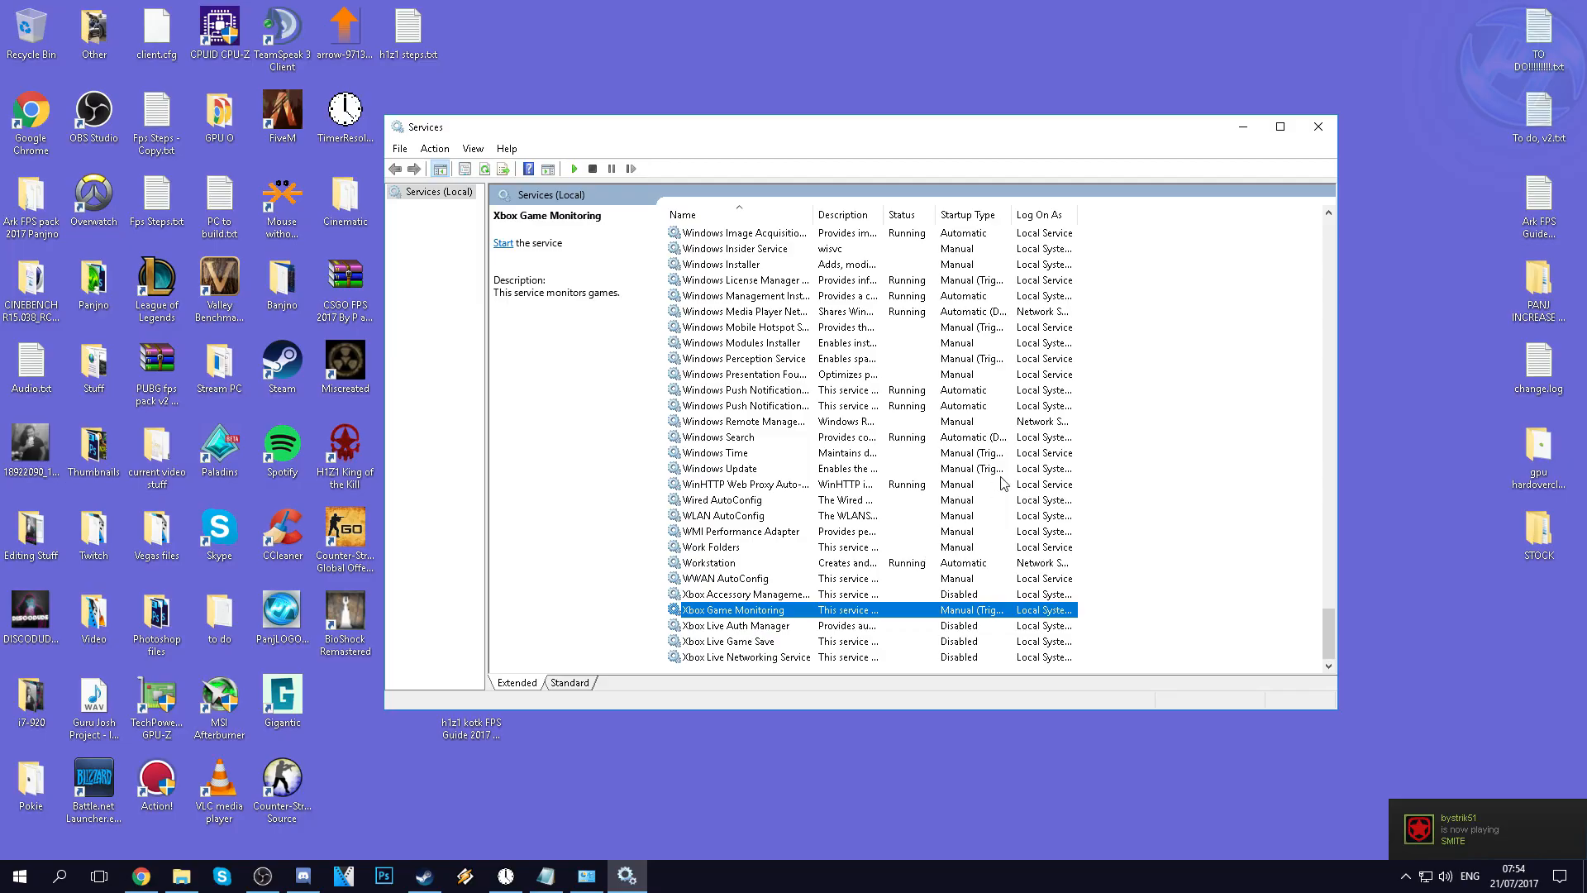
click(1325, 132)
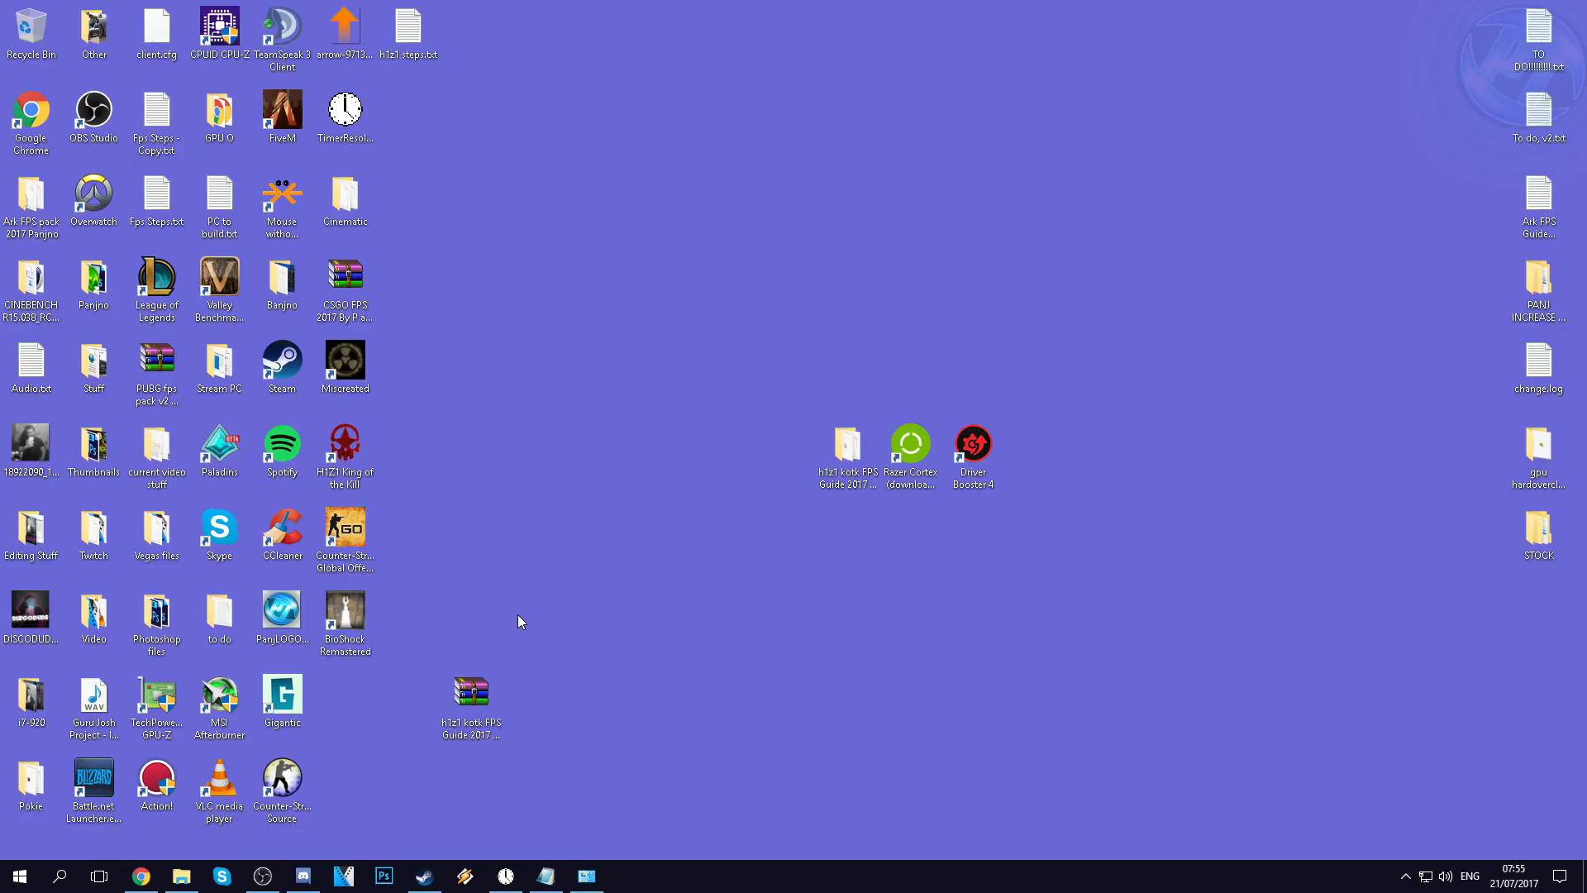
Open the AppData folder through %appdata% and go to the Temp folder inside Local
click(20, 876)
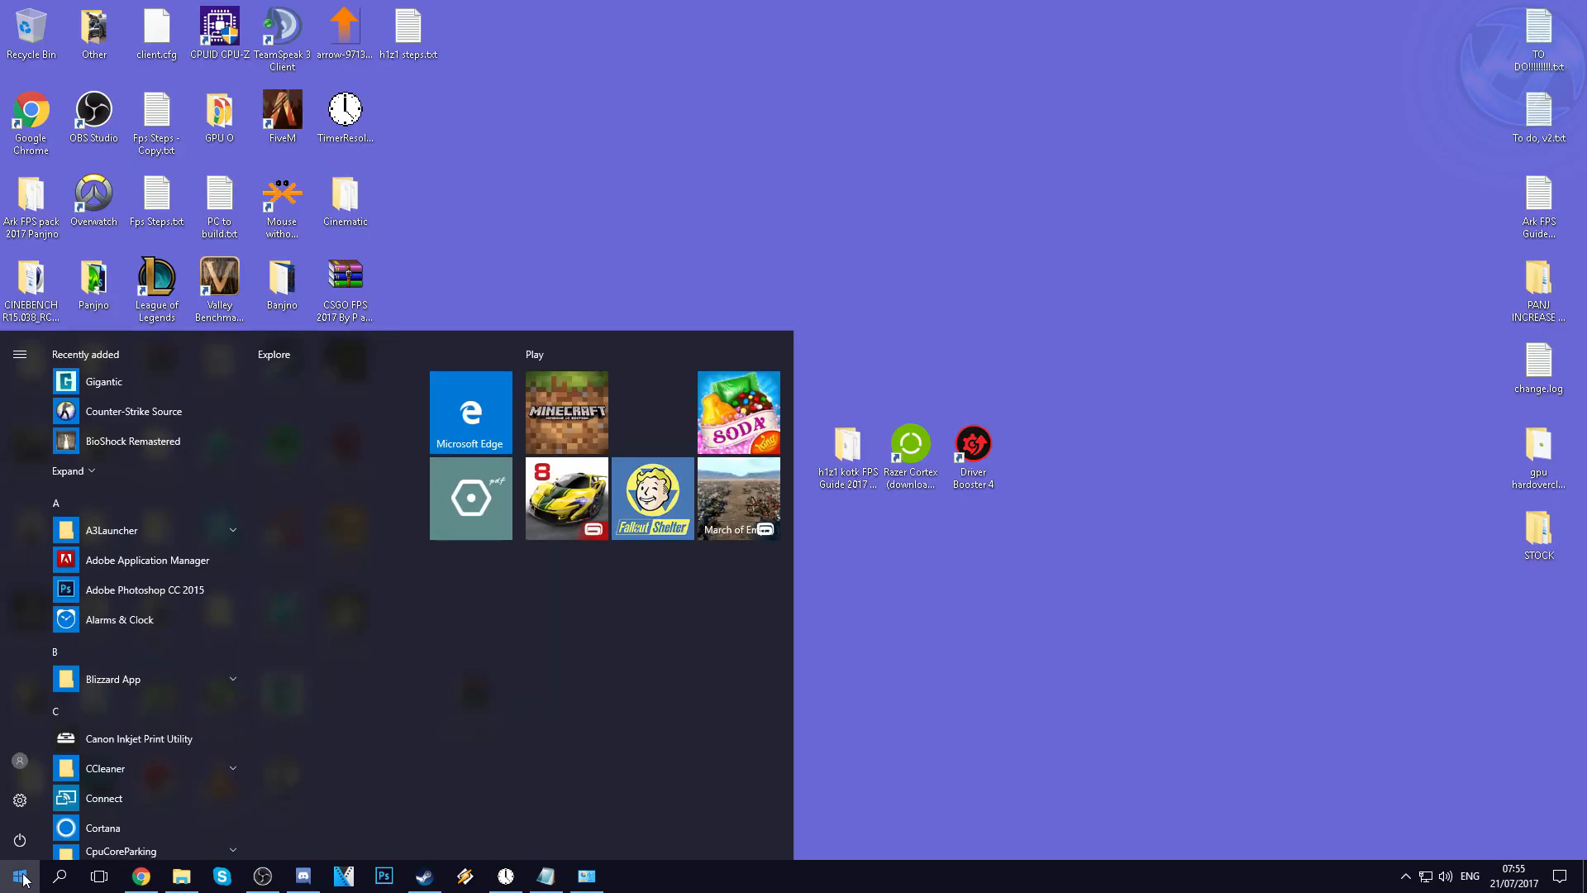
text(%appdata)
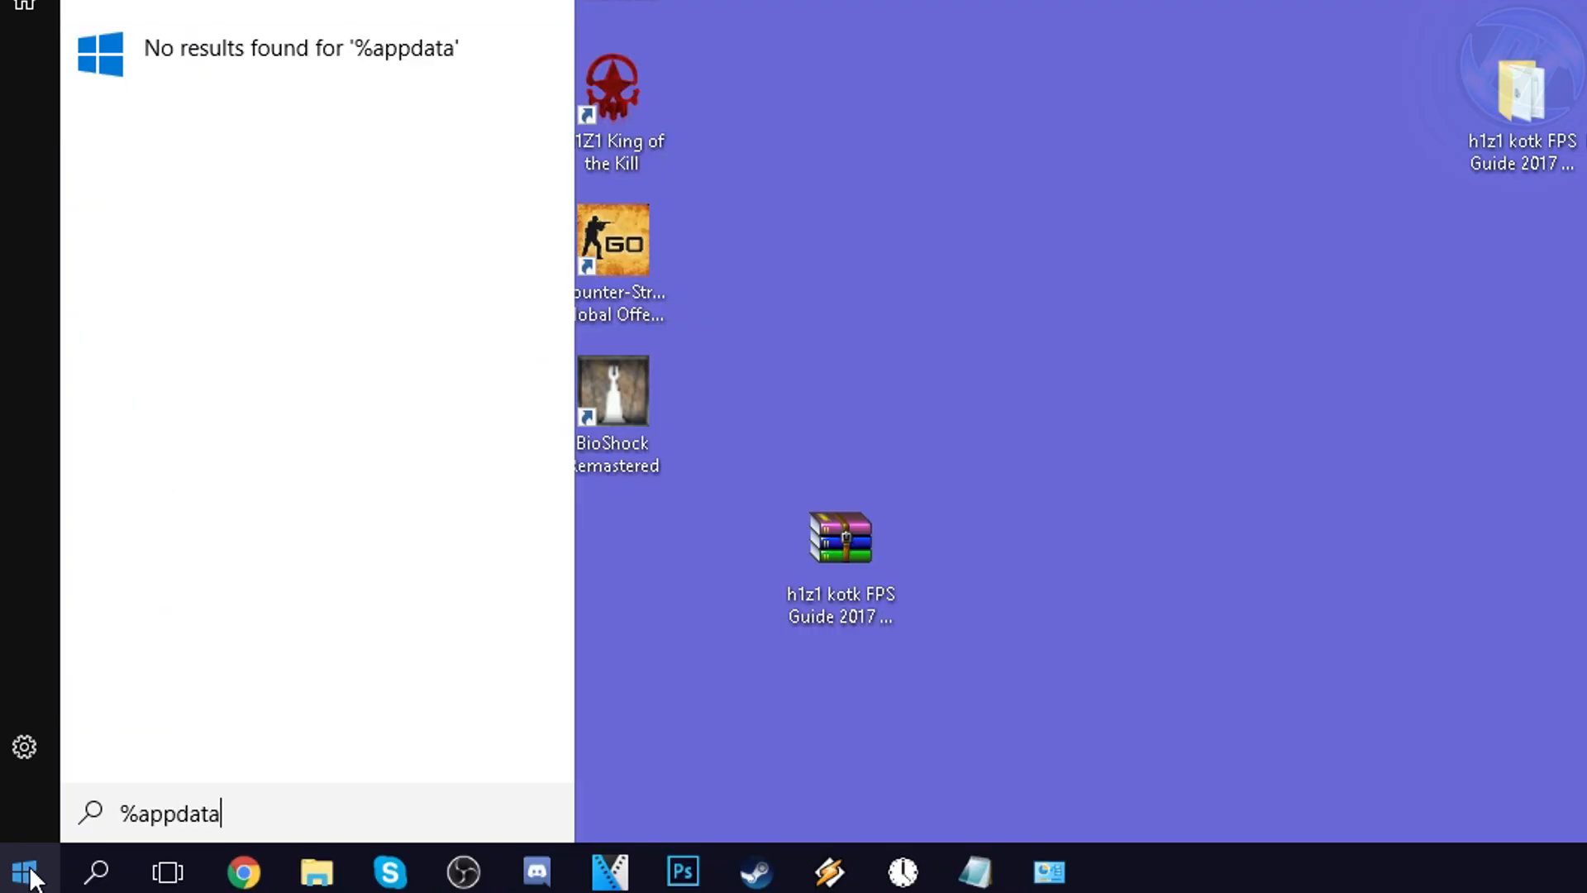
text(%)
key(Return)
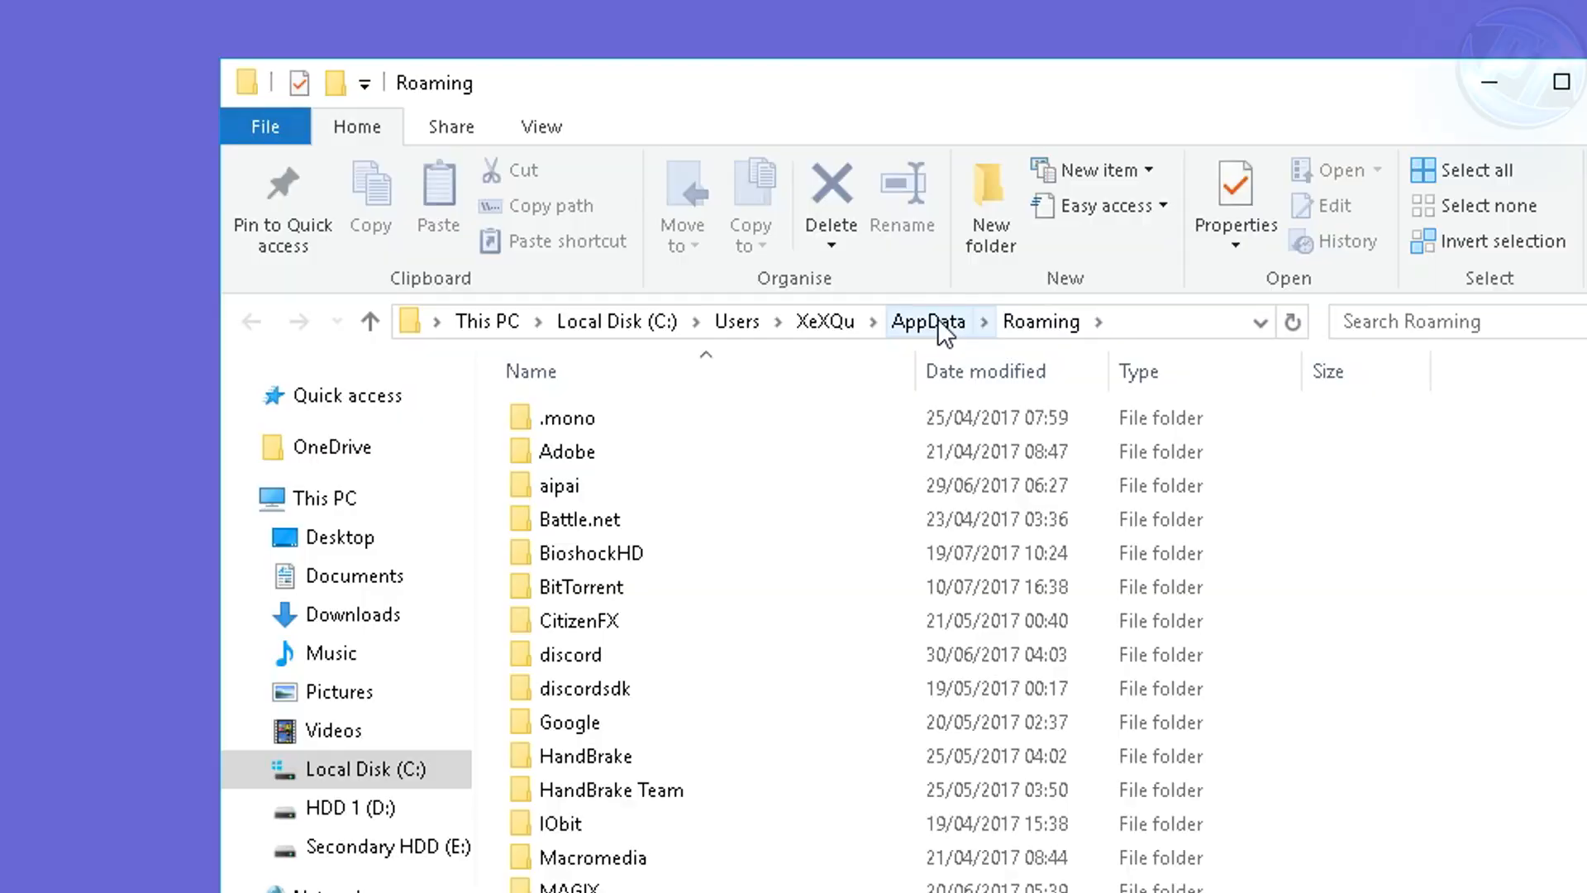
click(930, 323)
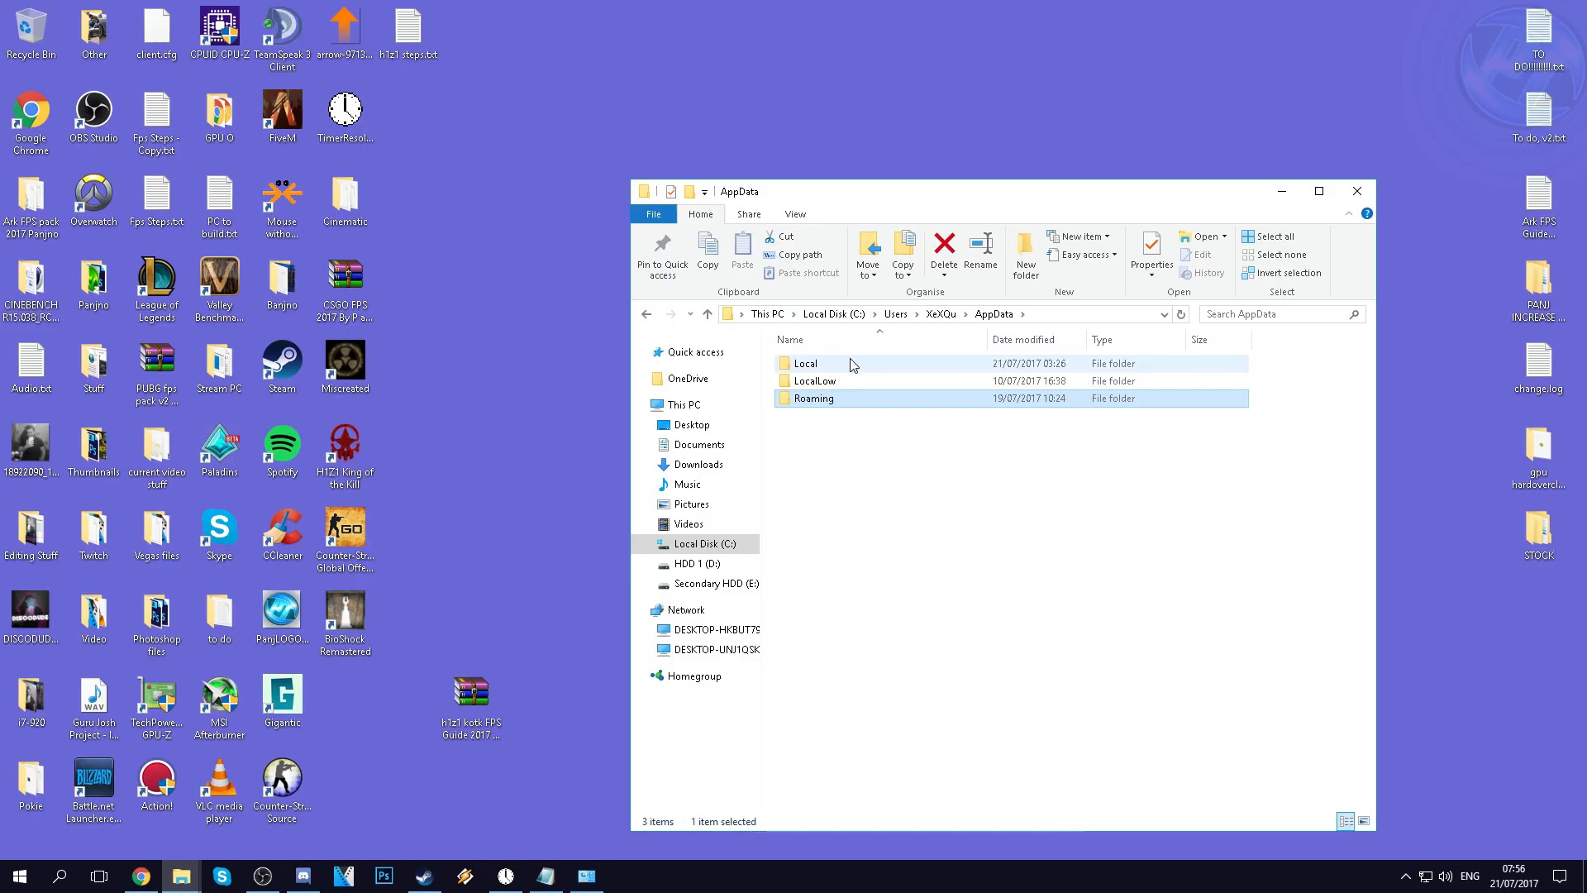
double_click(851, 361)
scroll(914, 479, down, 11)
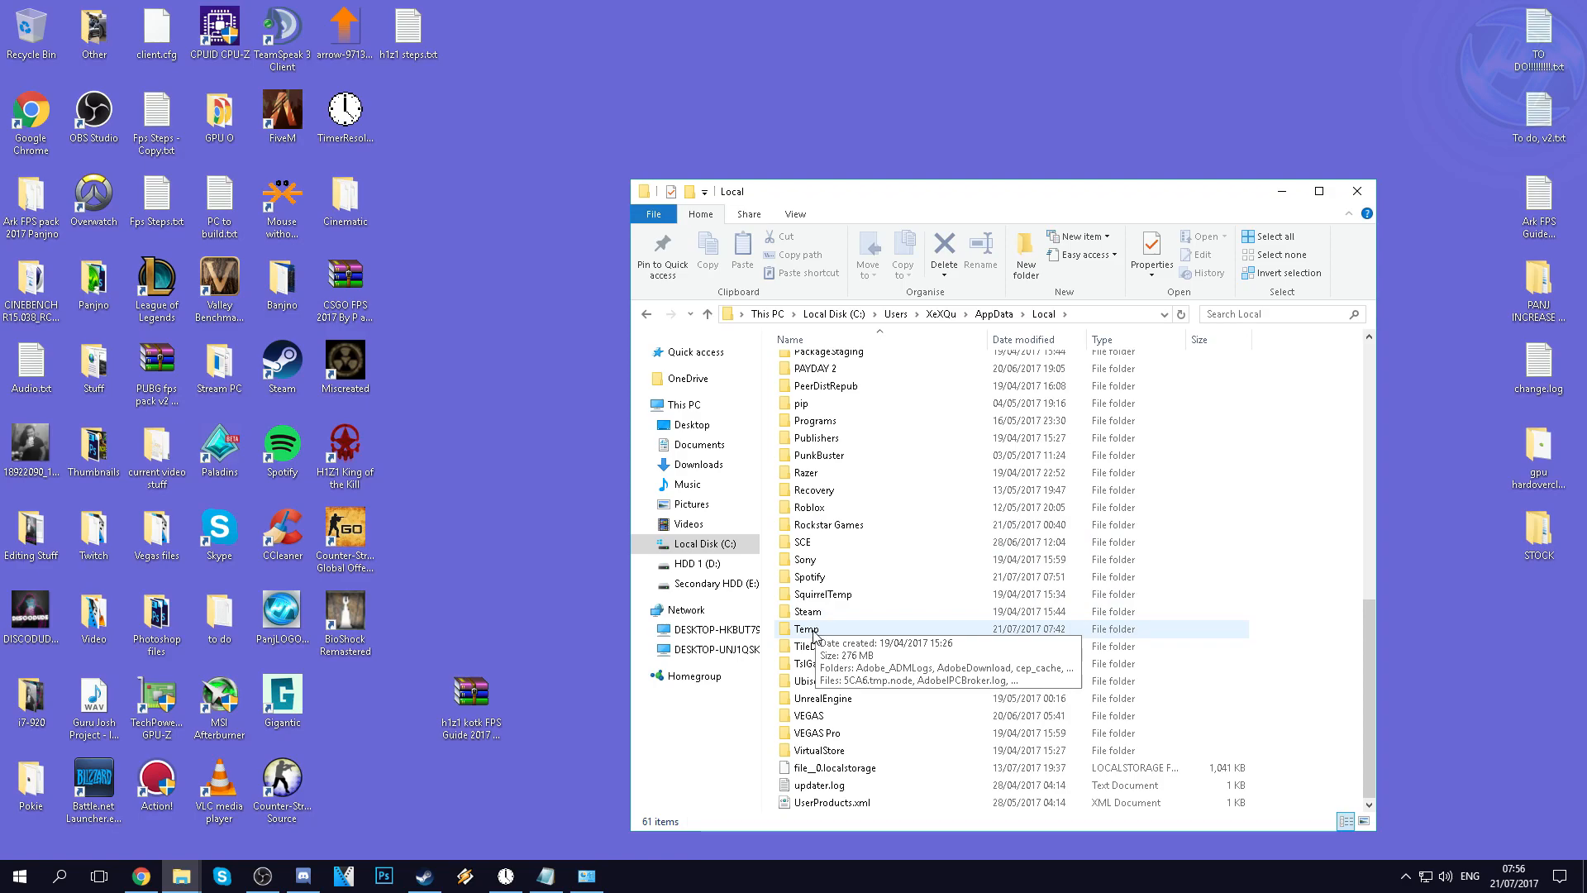
click(824, 636)
double_click(824, 629)
drag(882, 193, 733, 120)
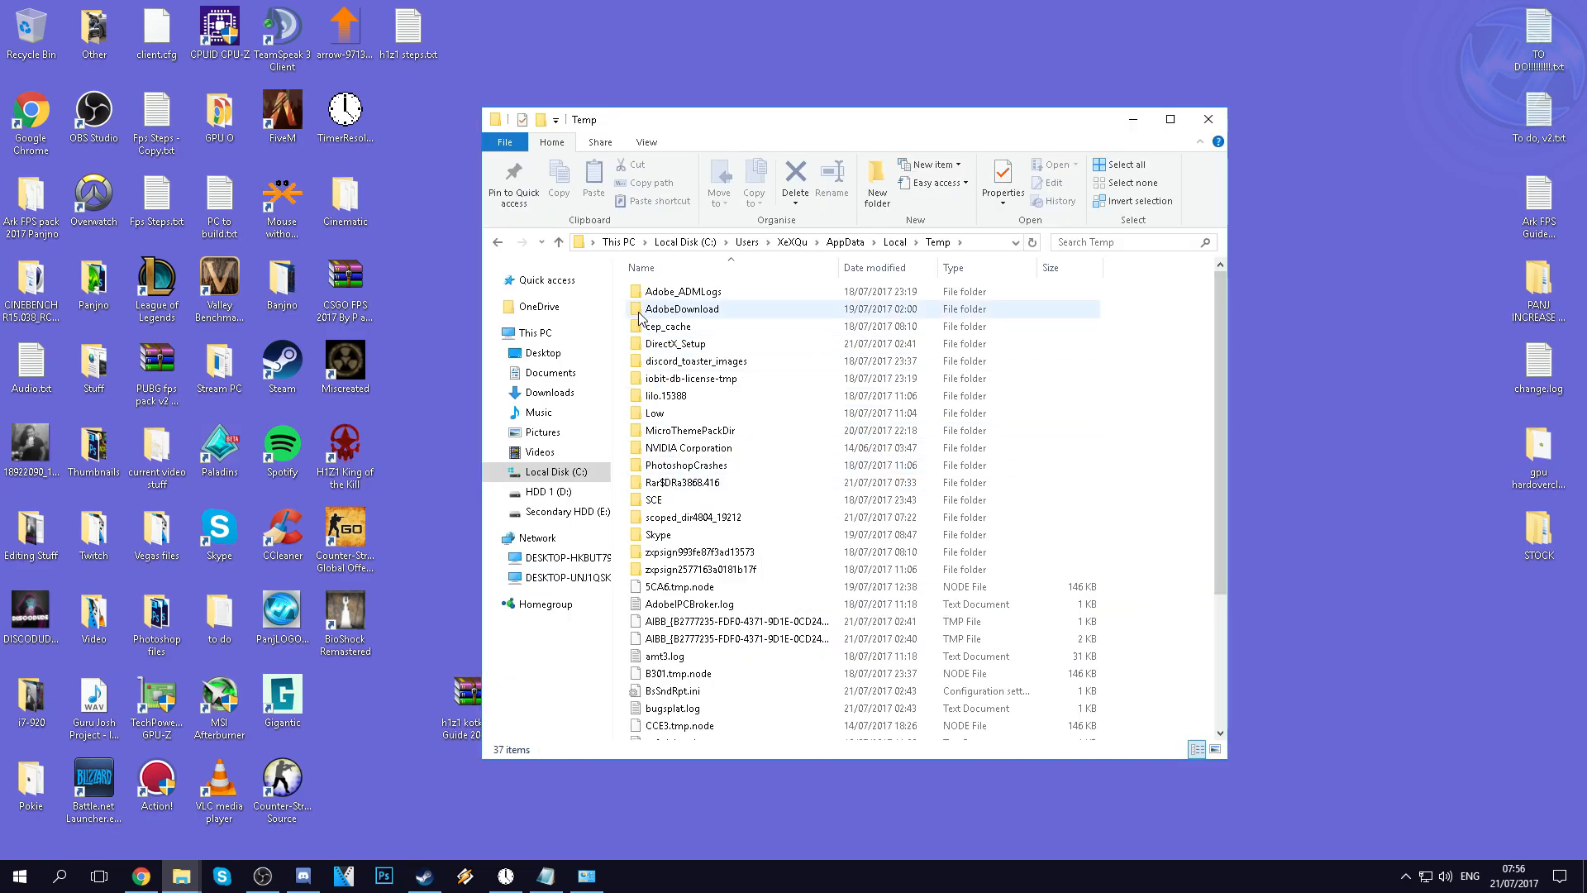
Delete all files and folders in the Temp folder, skipping all items that are in use
drag(628, 298, 888, 616)
scroll(893, 618, up, 4)
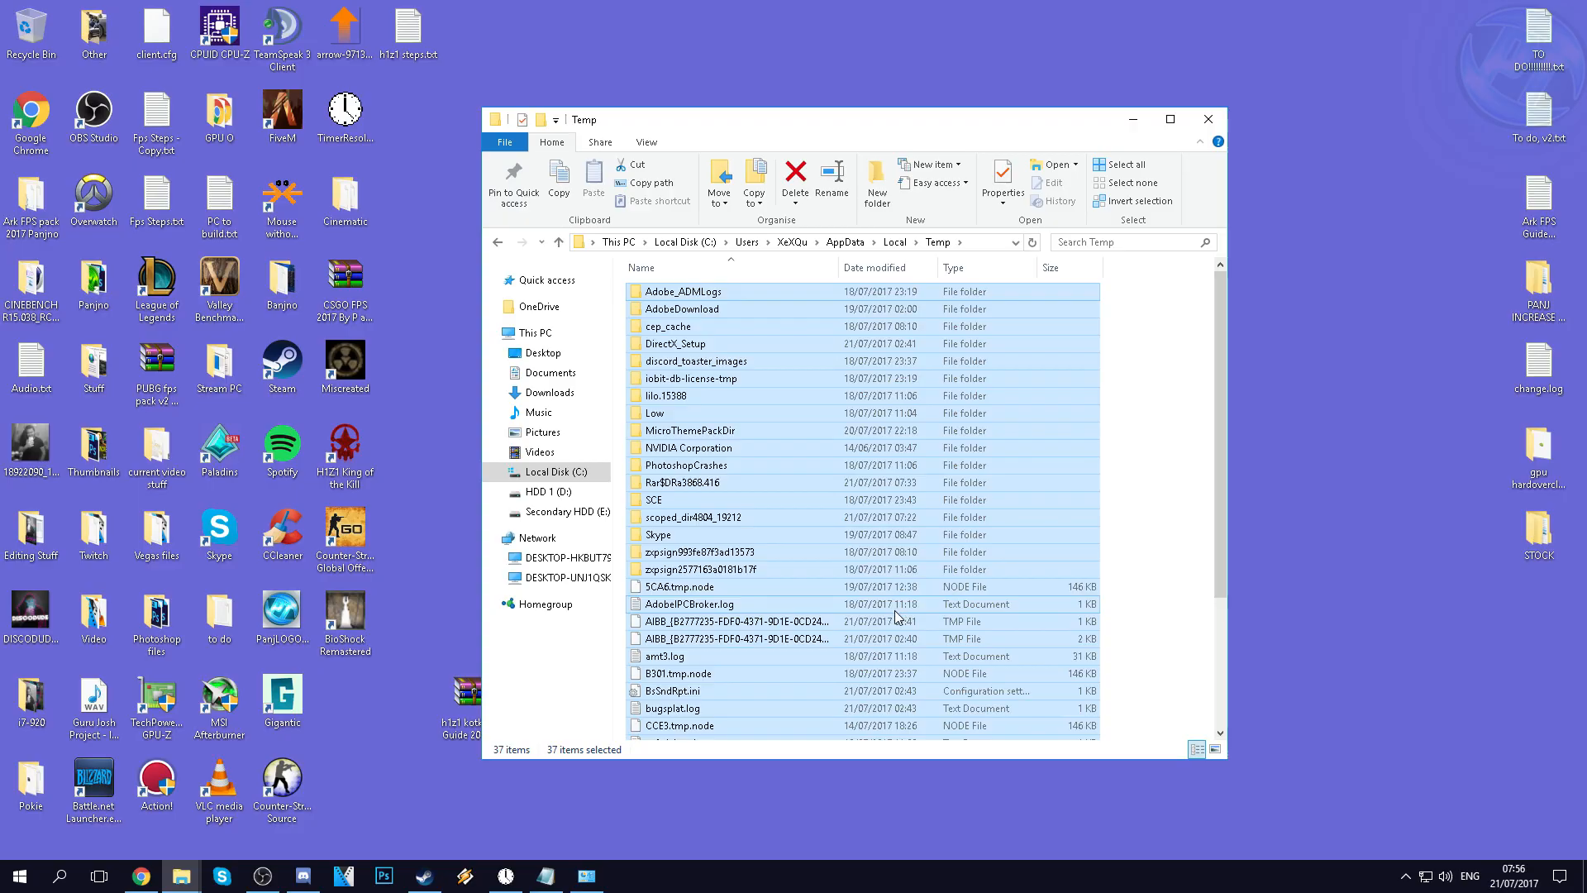
scroll(874, 573, down, 4)
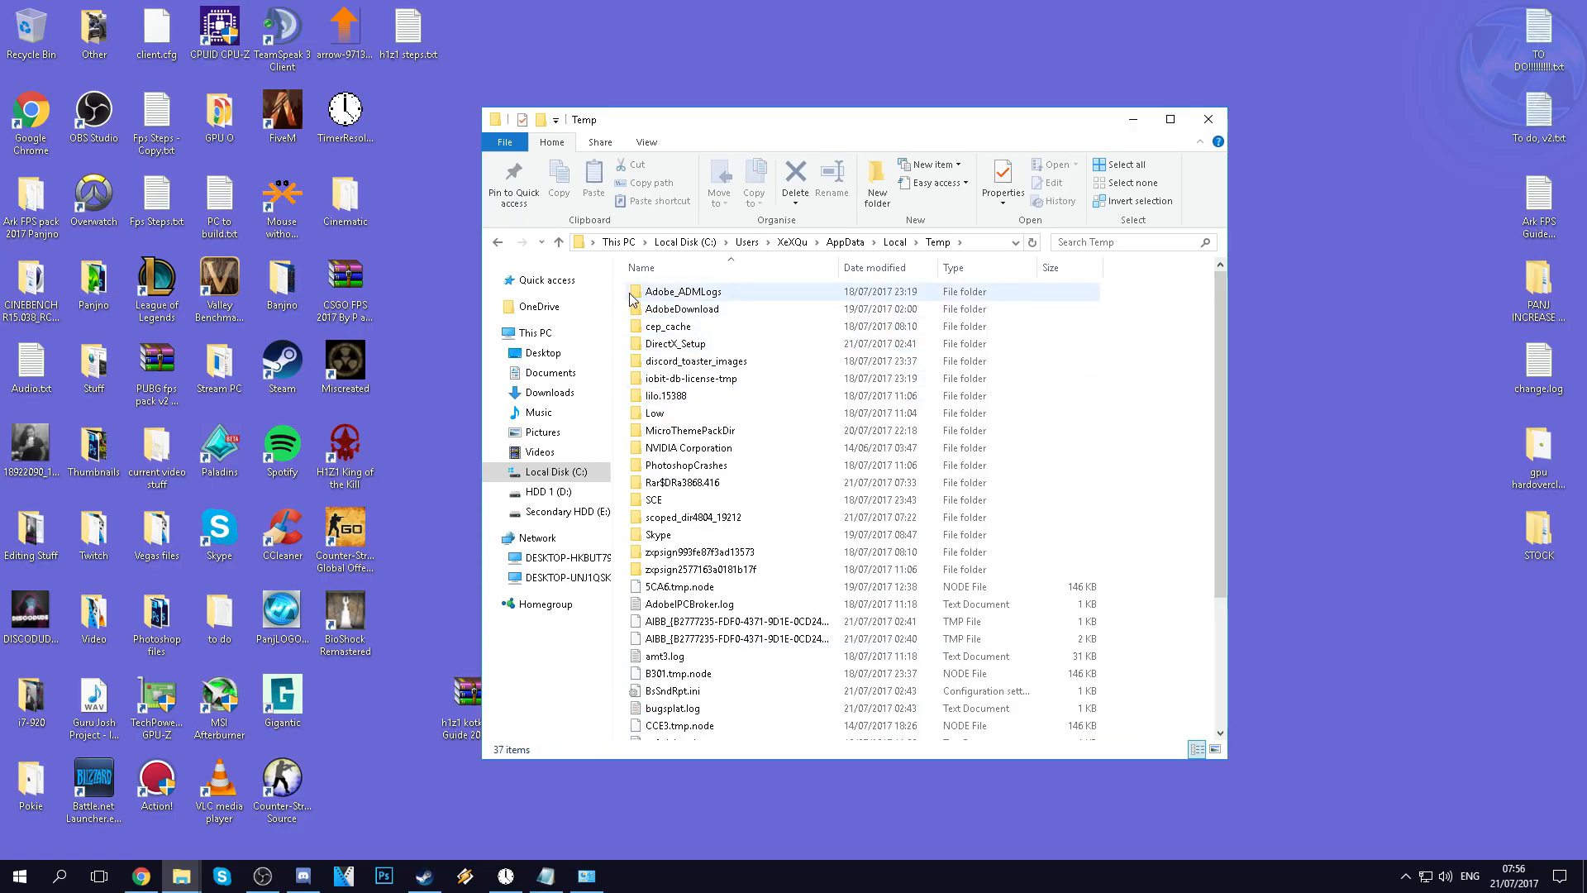
drag(621, 286, 866, 831)
scroll(812, 479, up, 5)
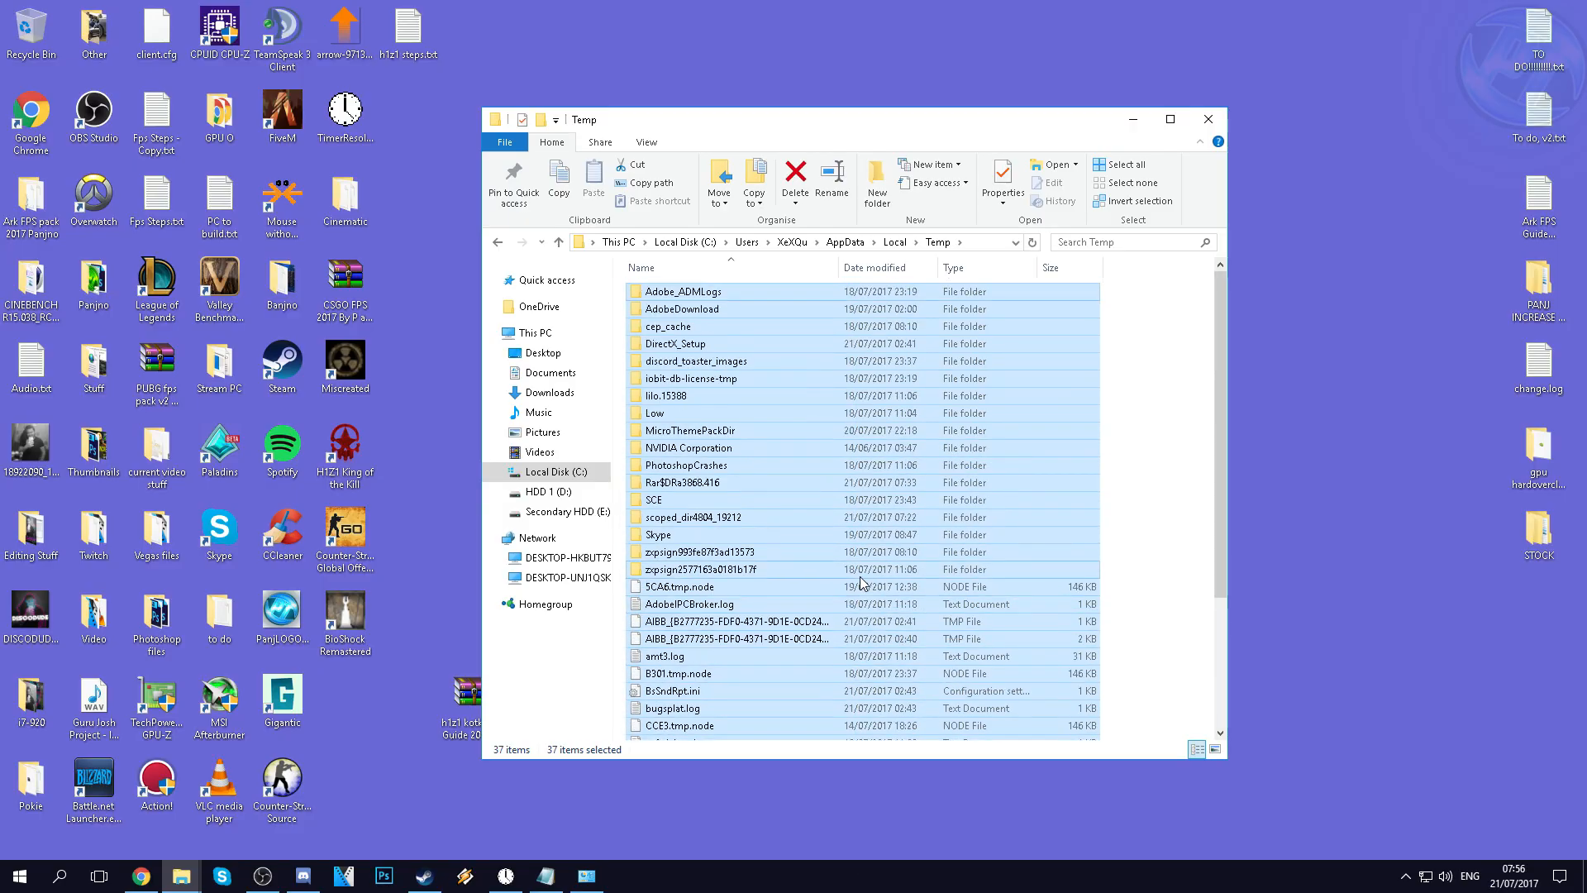
right_click(820, 414)
click(847, 675)
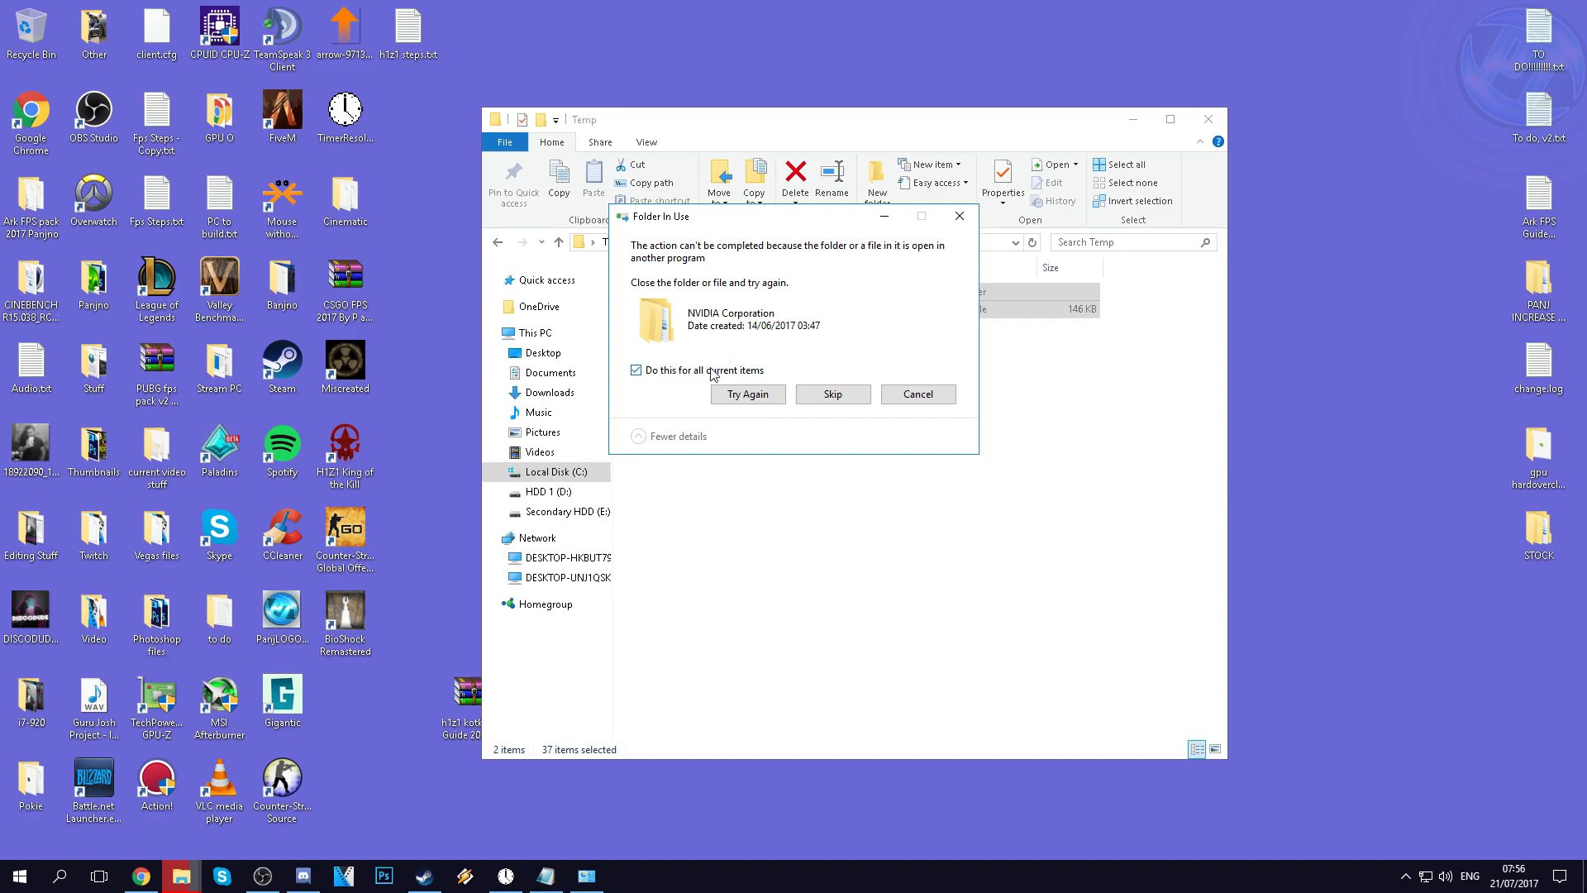
click(833, 395)
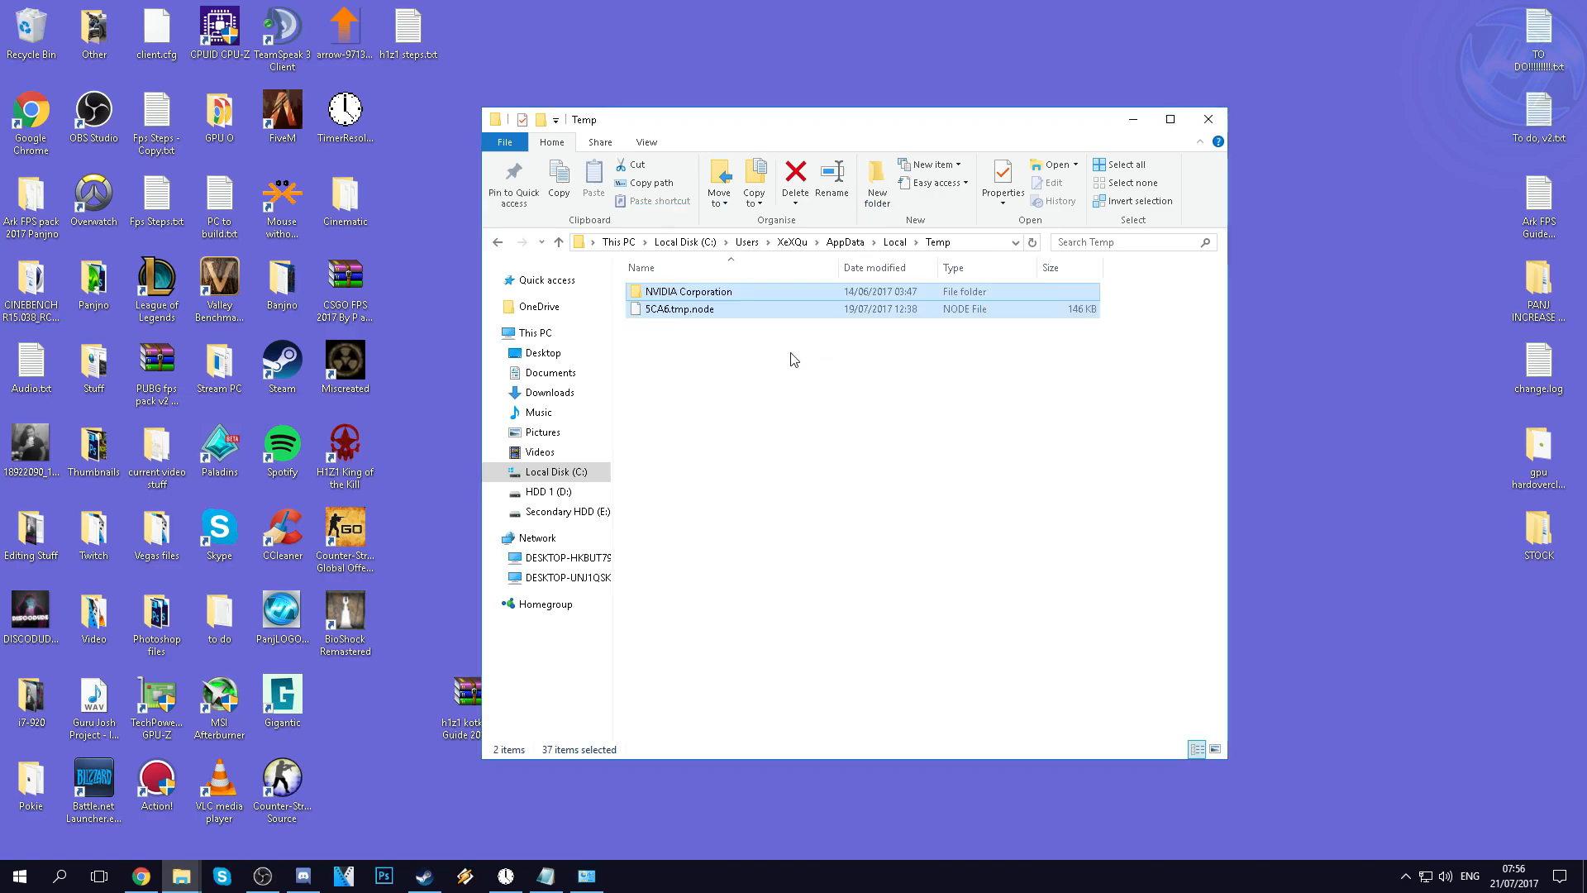
Deselect the remaining items in the Temp folder and close its window
click(830, 369)
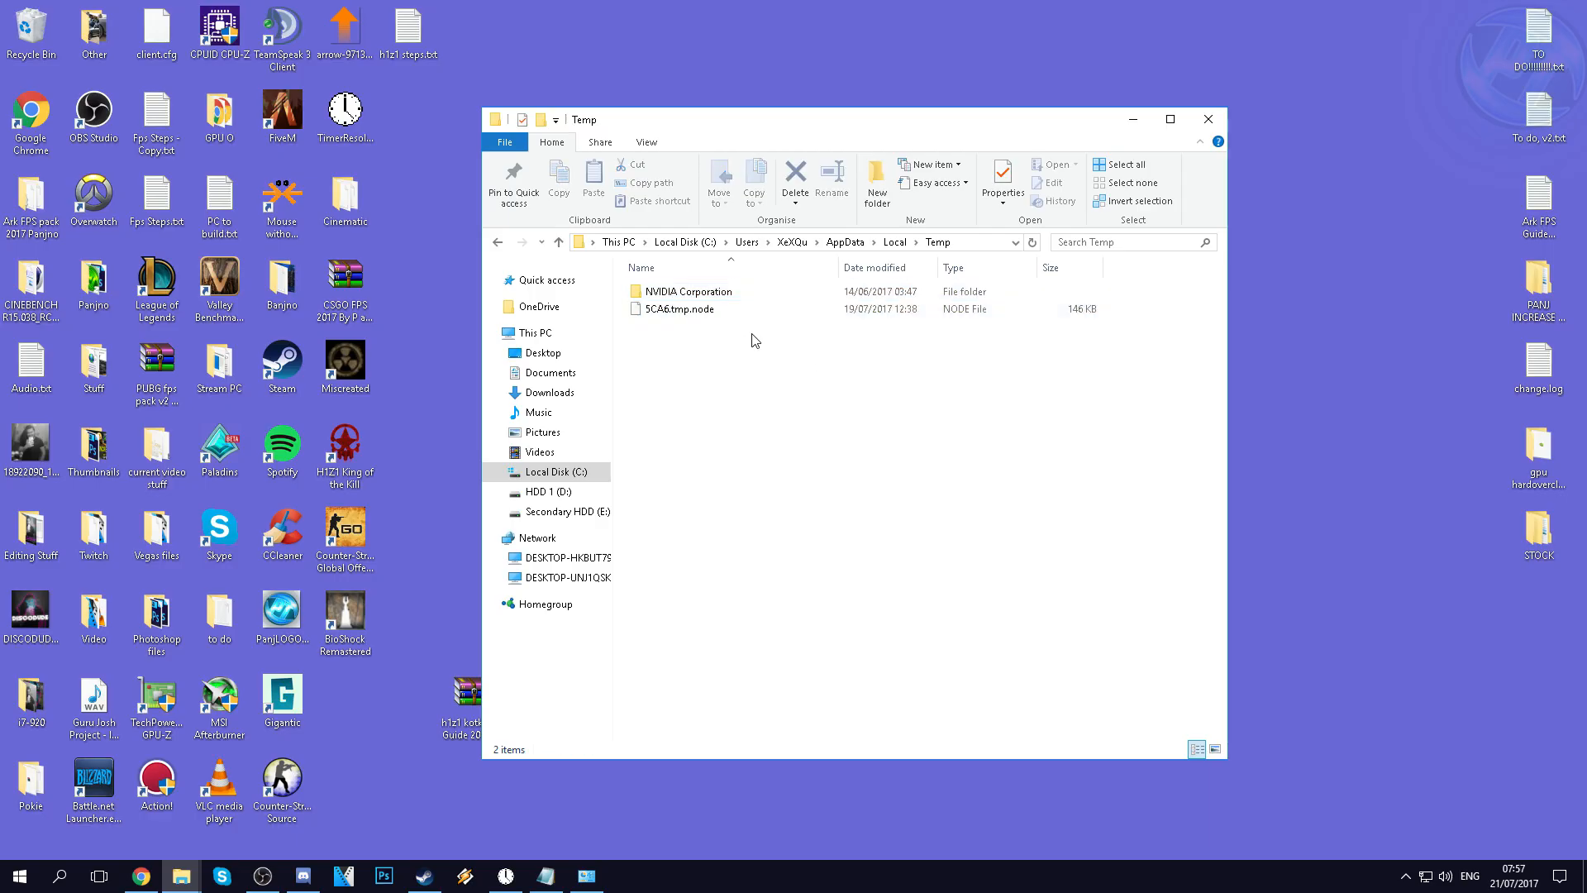
drag(755, 354, 668, 287)
click(718, 379)
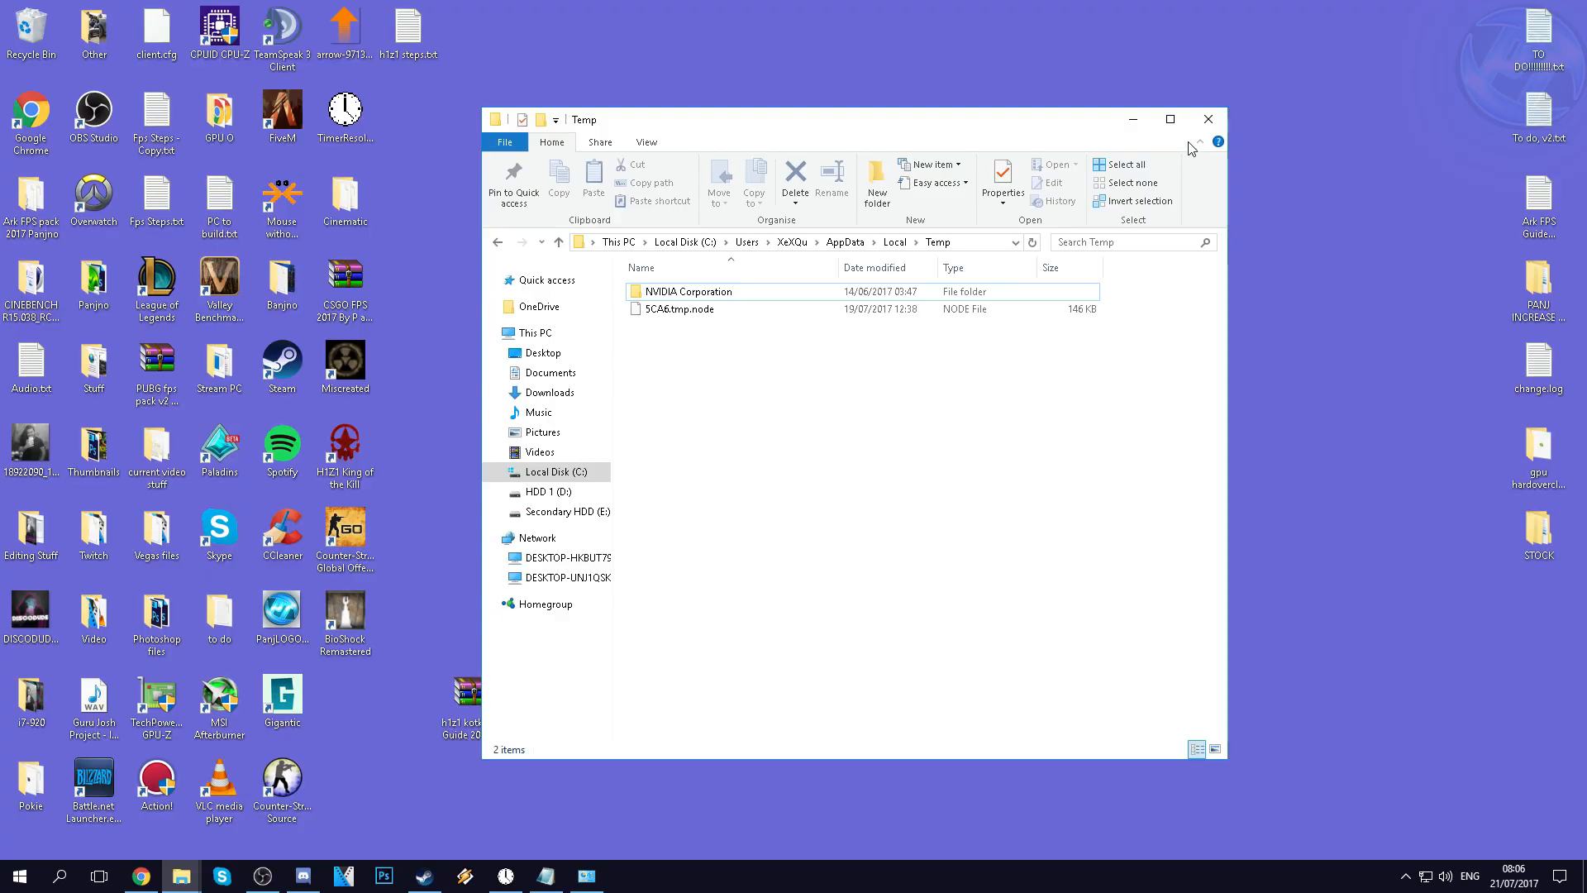
click(1208, 120)
Open the Windows Prefetch folder by running "prefetch" from the Run dialog
click(16, 877)
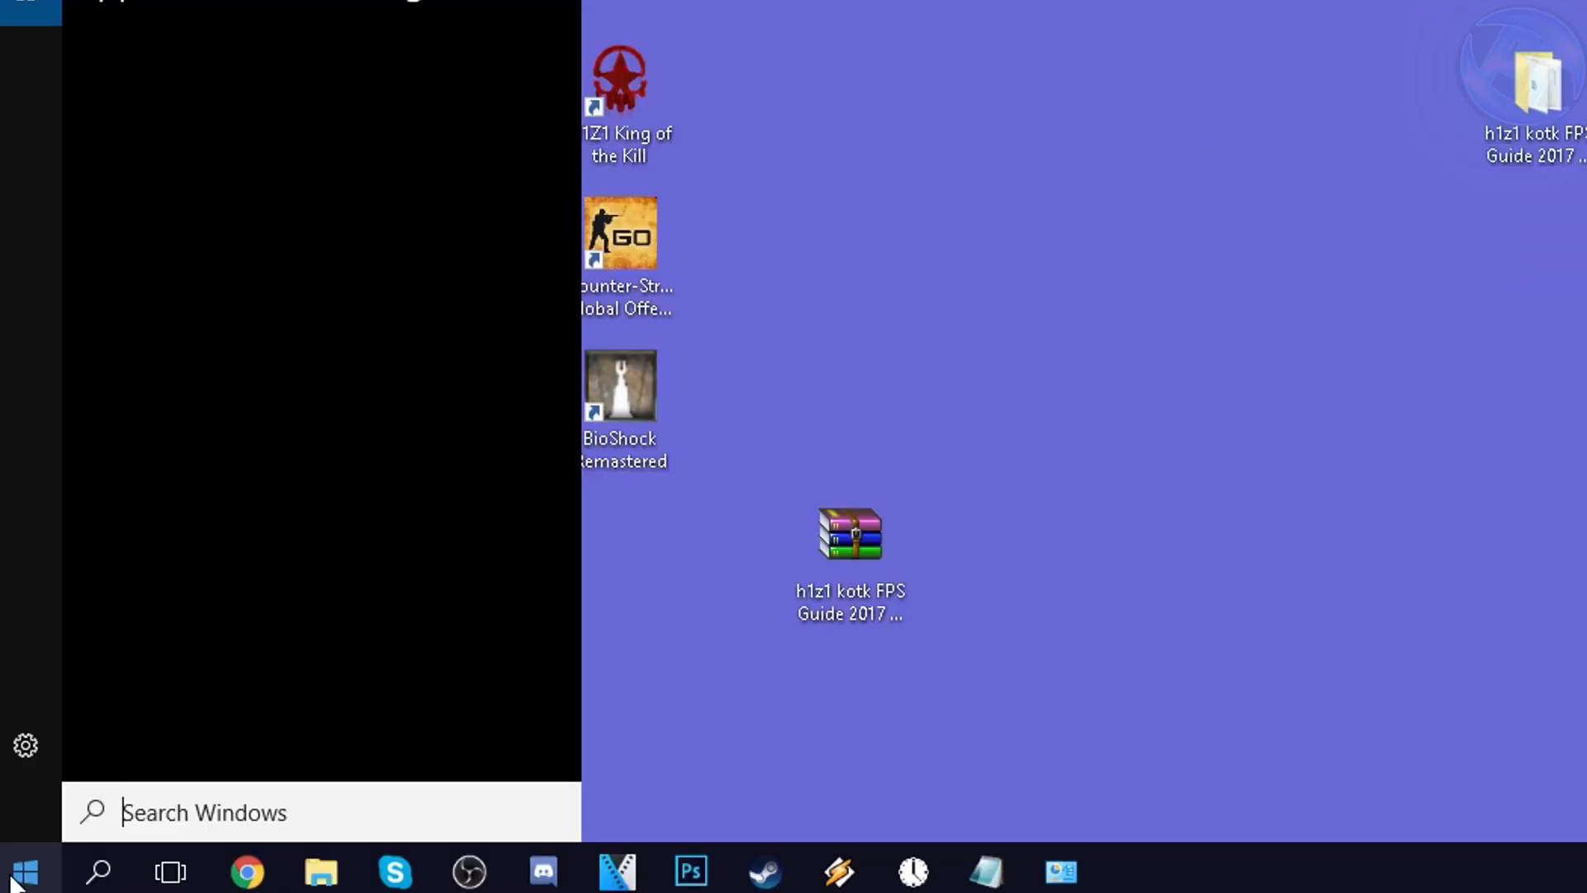
text(run)
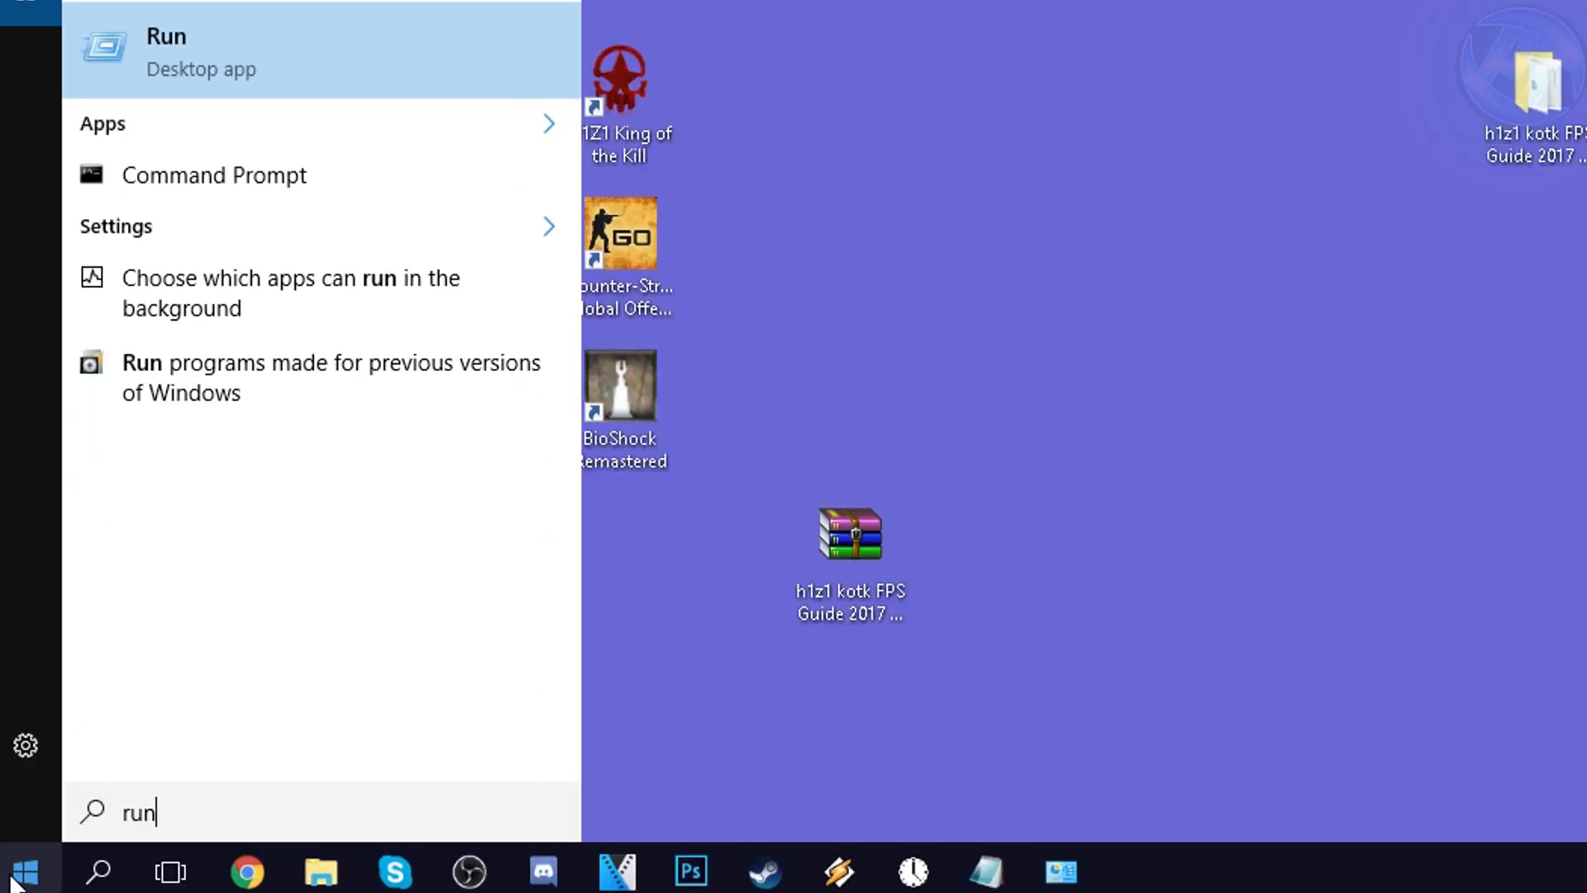
key(Return)
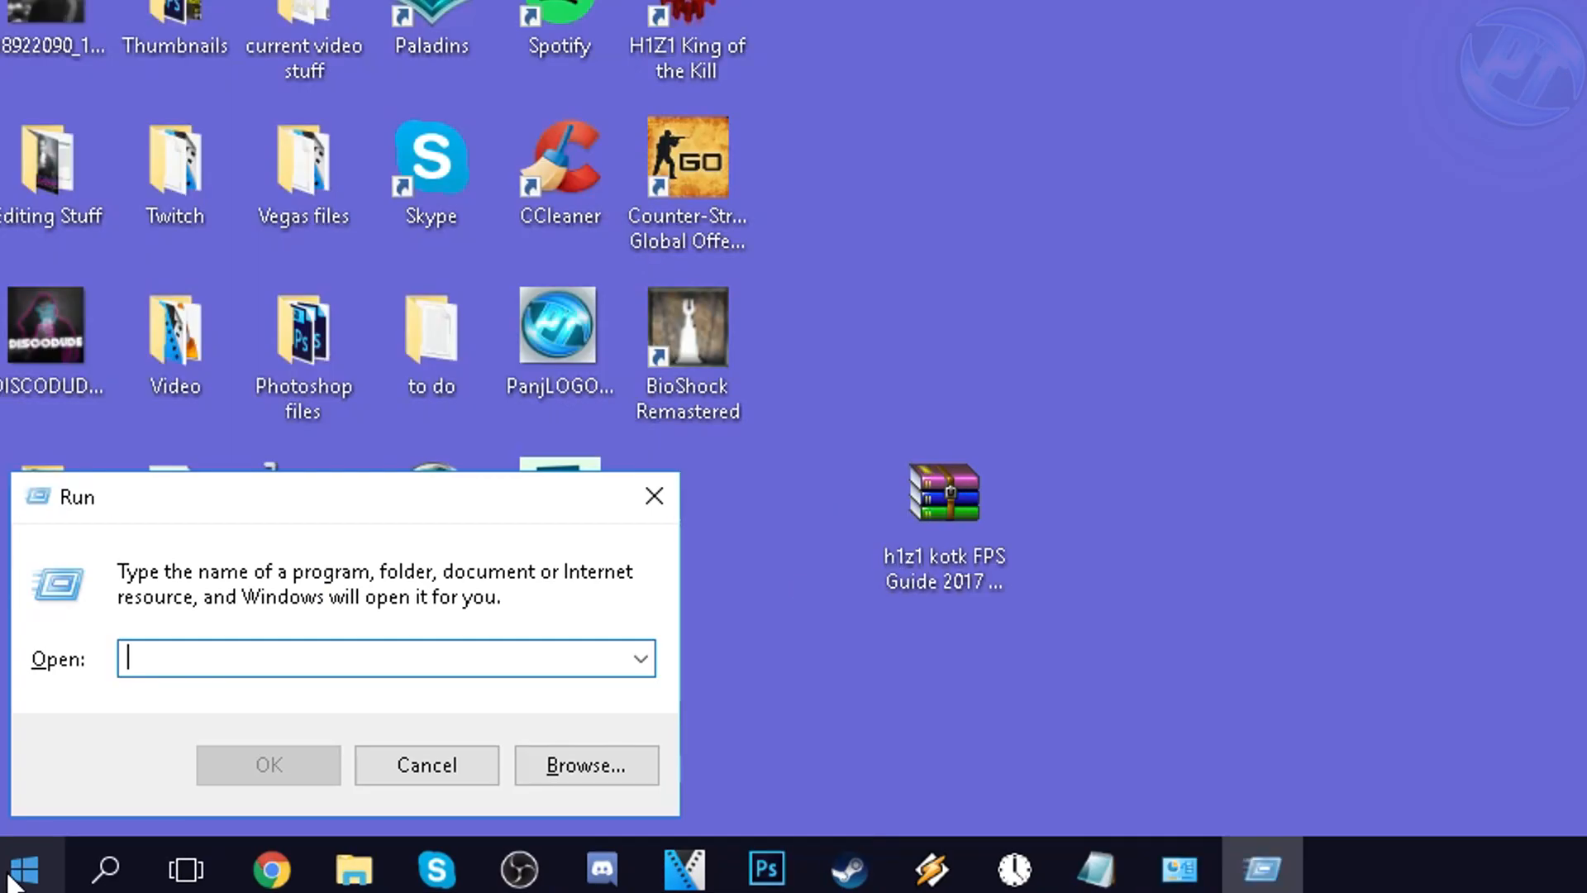
text(prefetch)
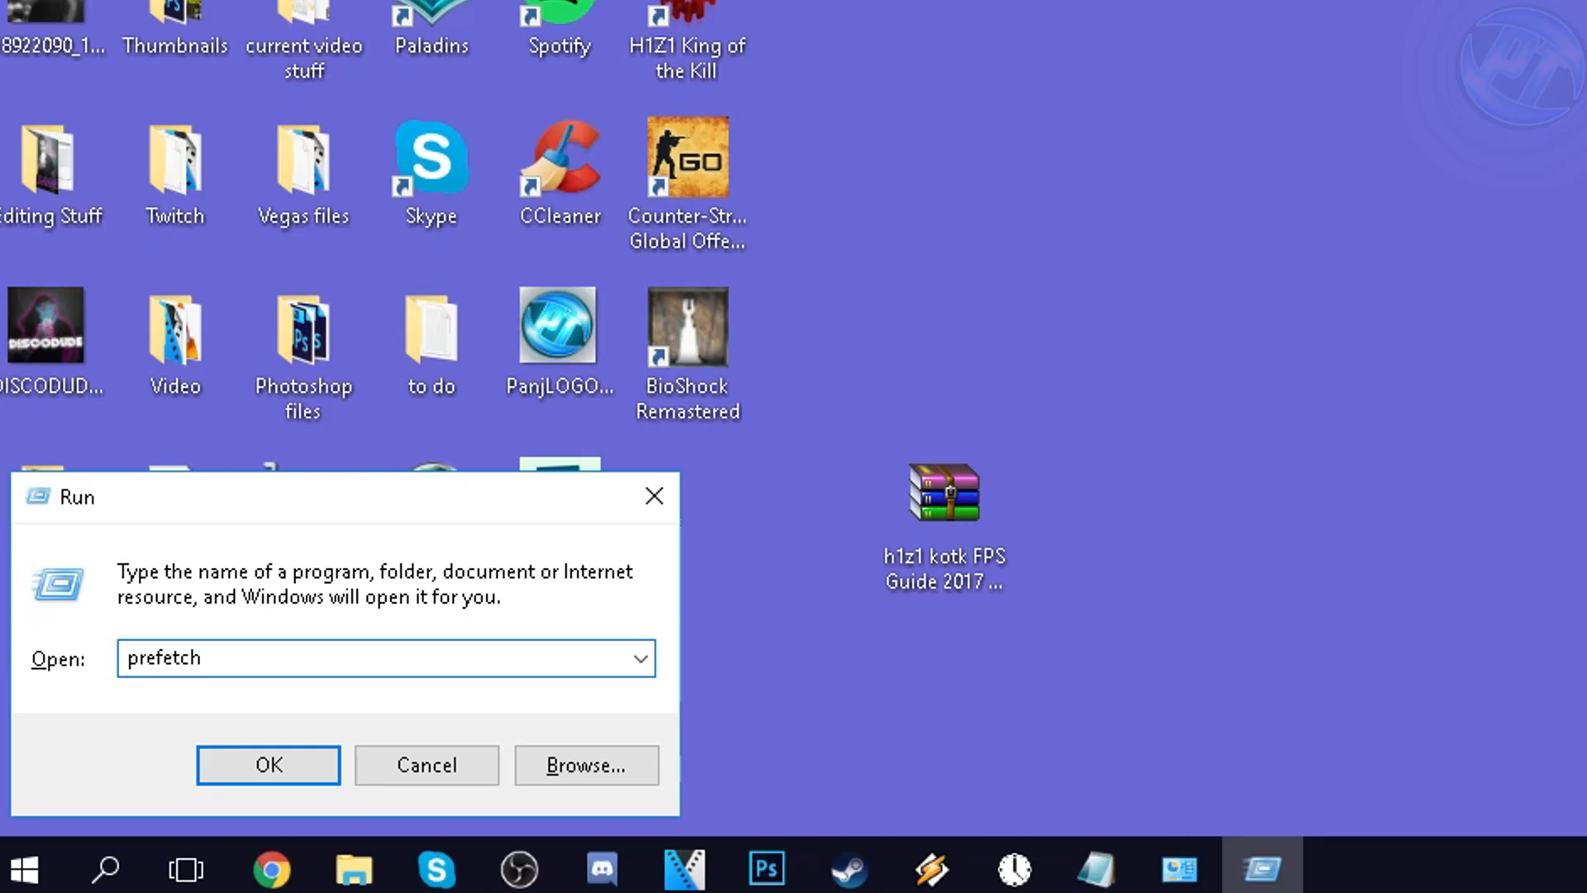
key(Return)
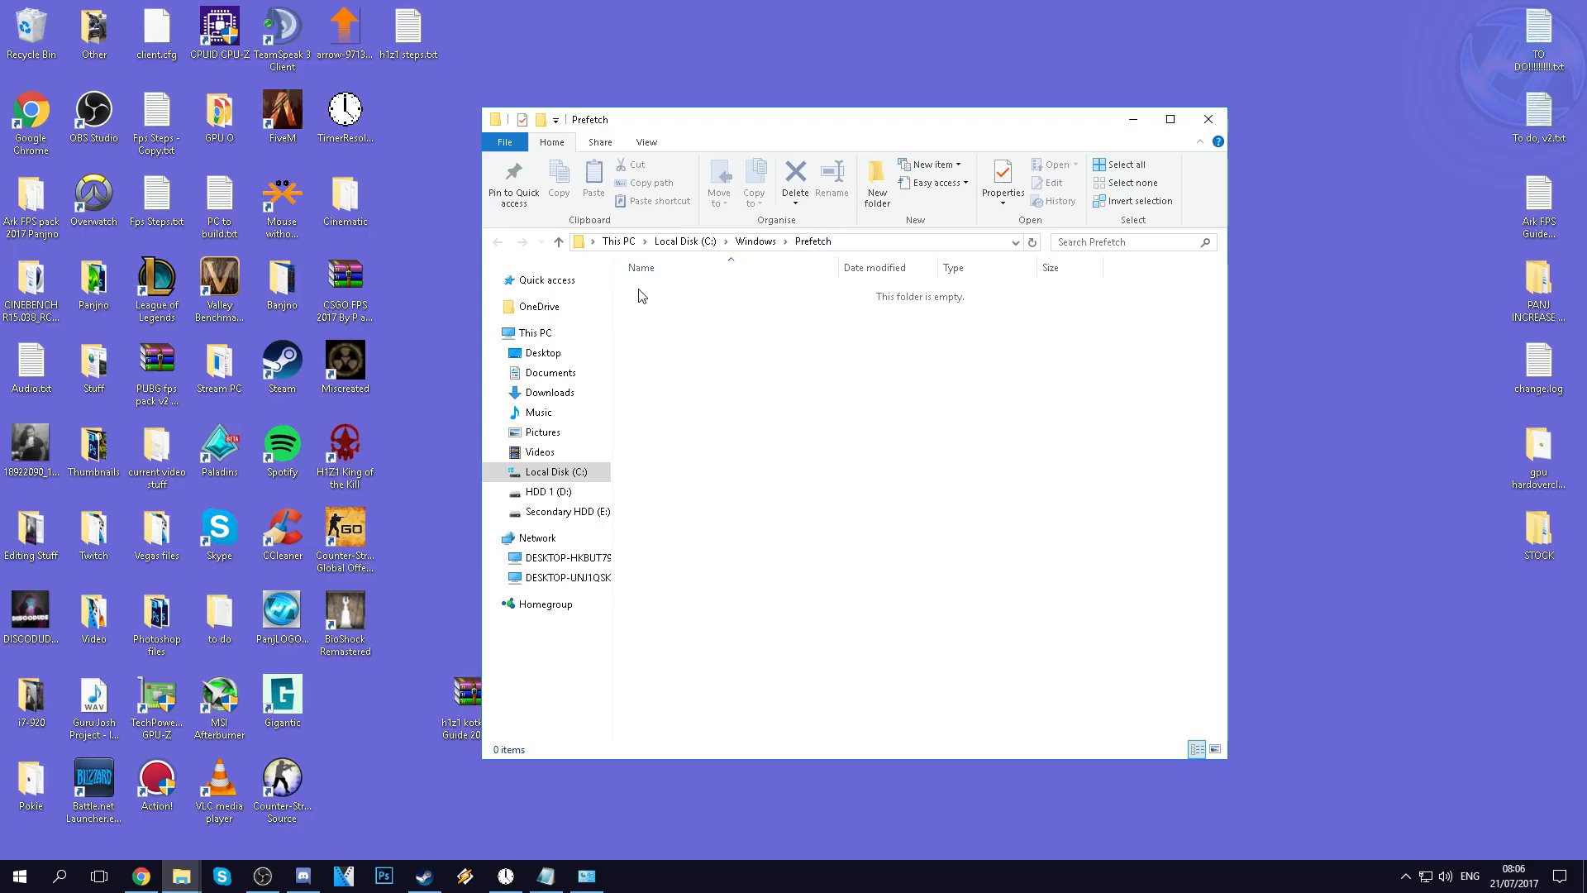
Finish with the Windows Prefetch folder and close its window
drag(629, 290, 811, 693)
drag(636, 300, 826, 576)
click(1209, 119)
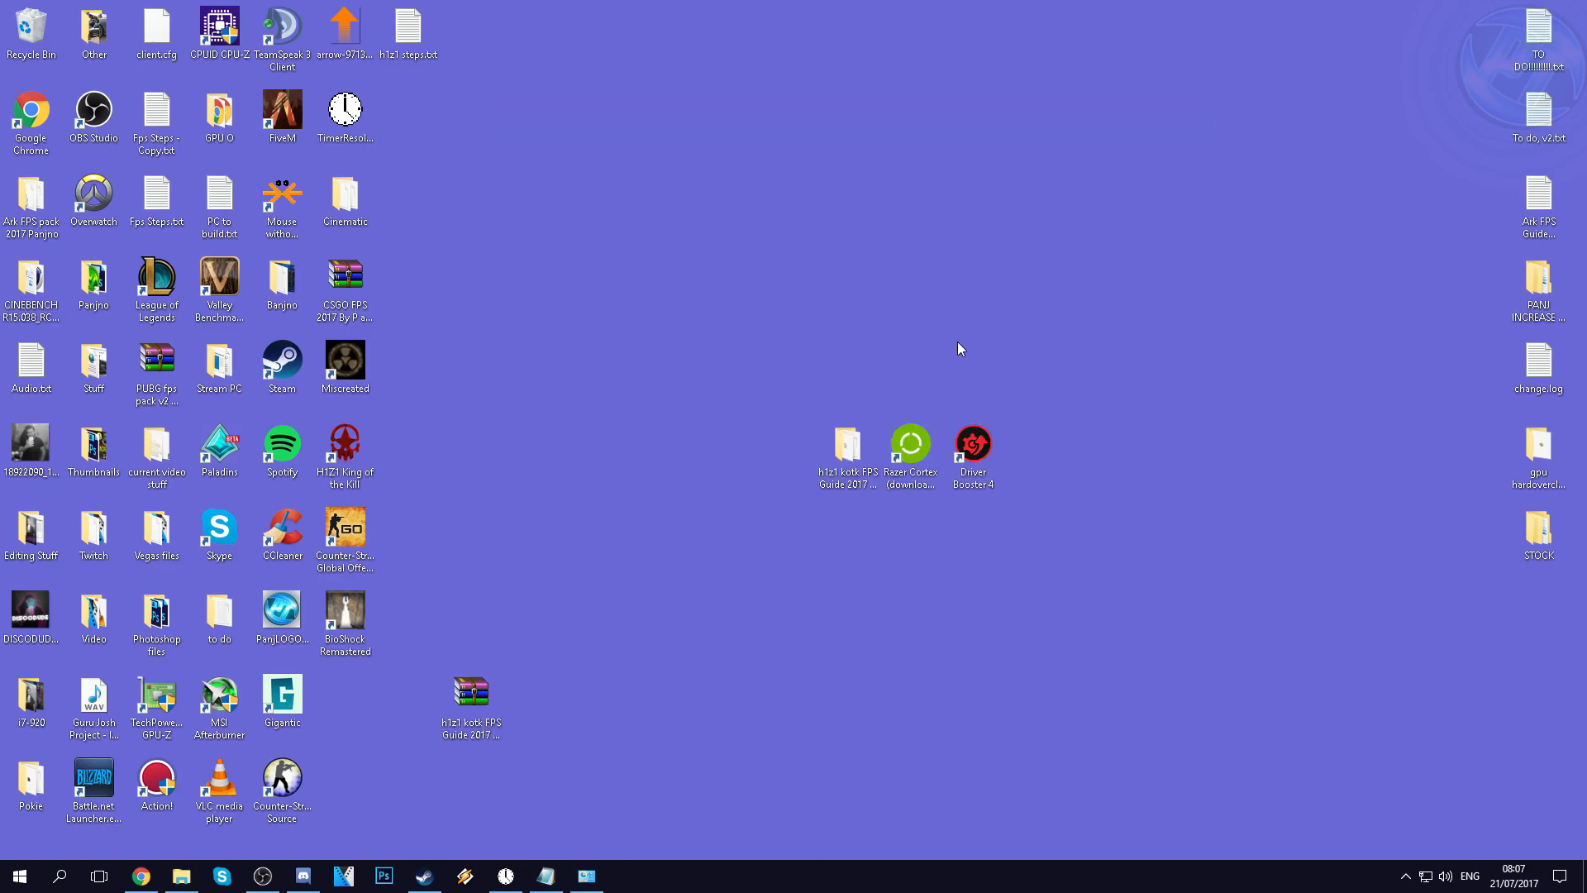
Install CCleaner by running ccsetup532.exe from the h1z1 kotk FPS Guide 2017 folder on the desktop, and launch it once setup completes
double_click(848, 446)
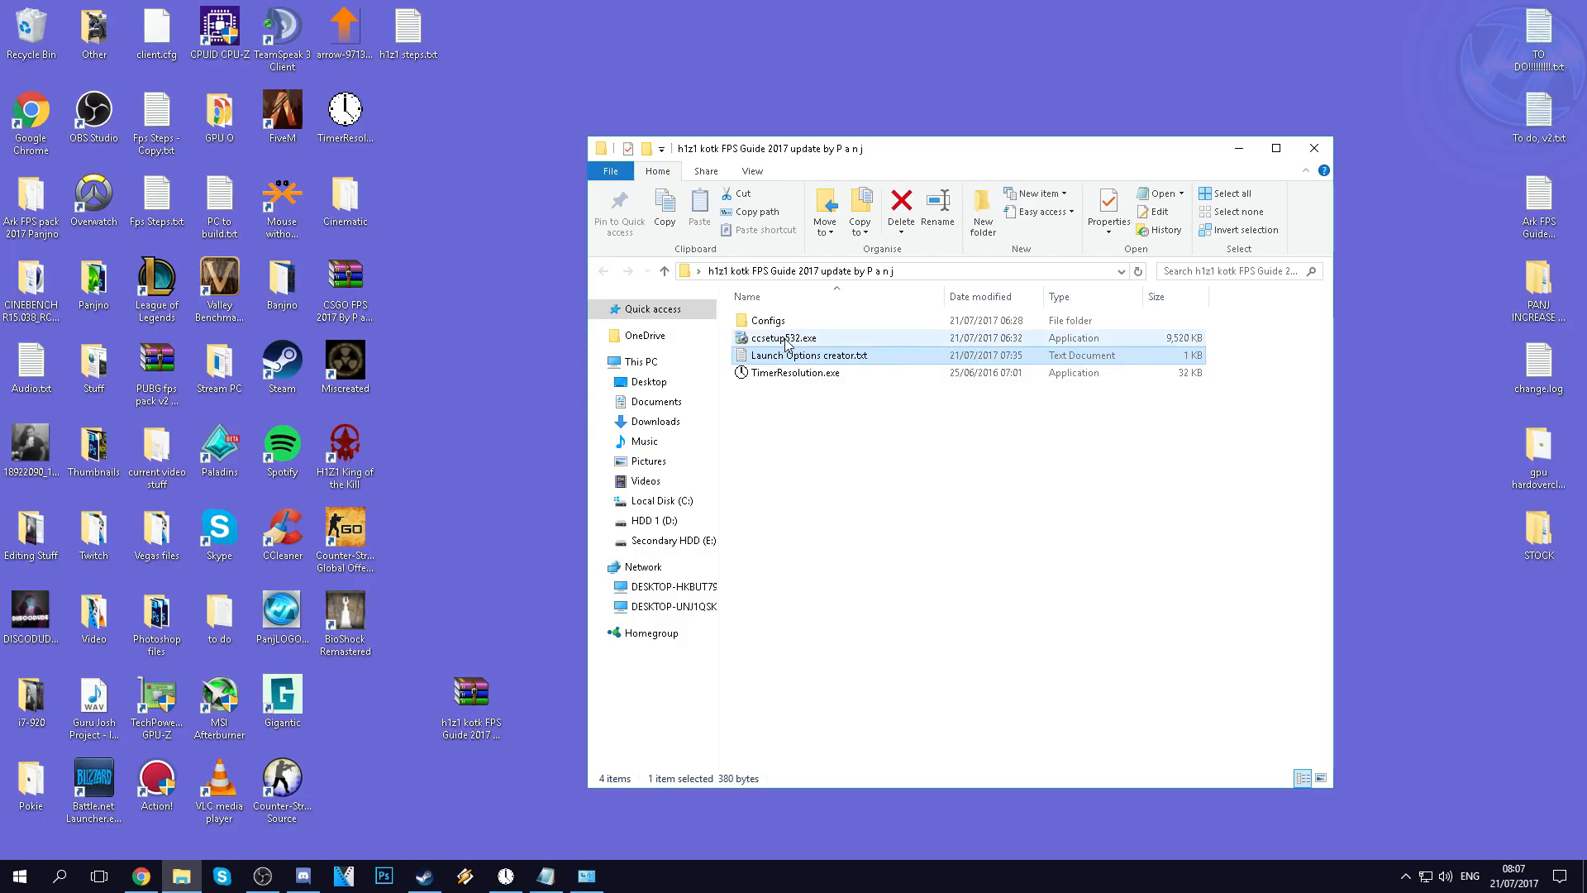
click(785, 339)
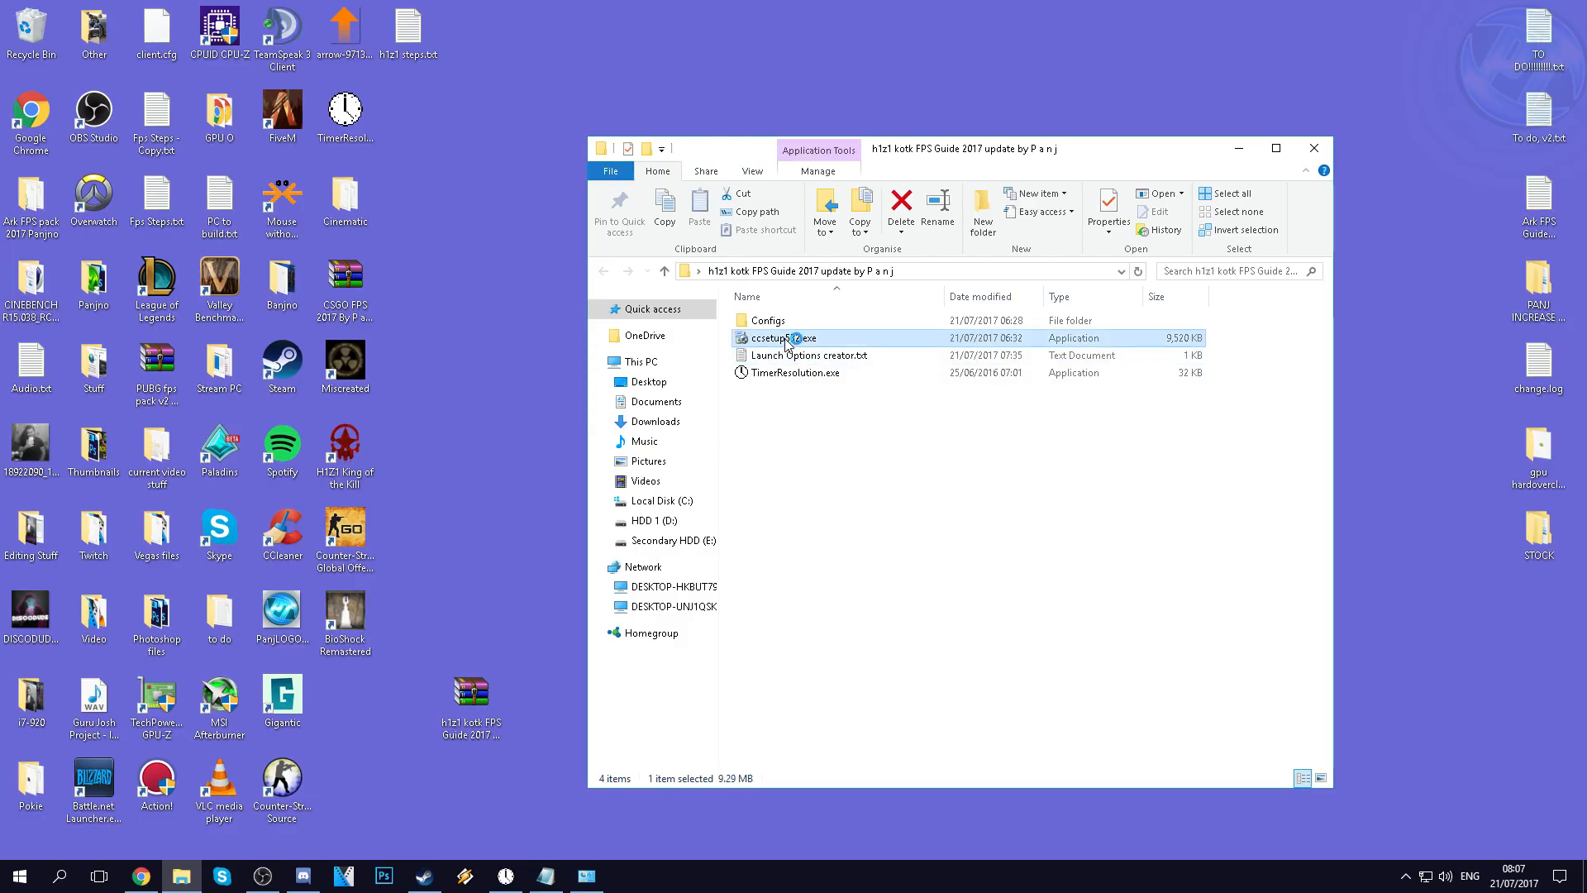
click(1242, 154)
click(808, 452)
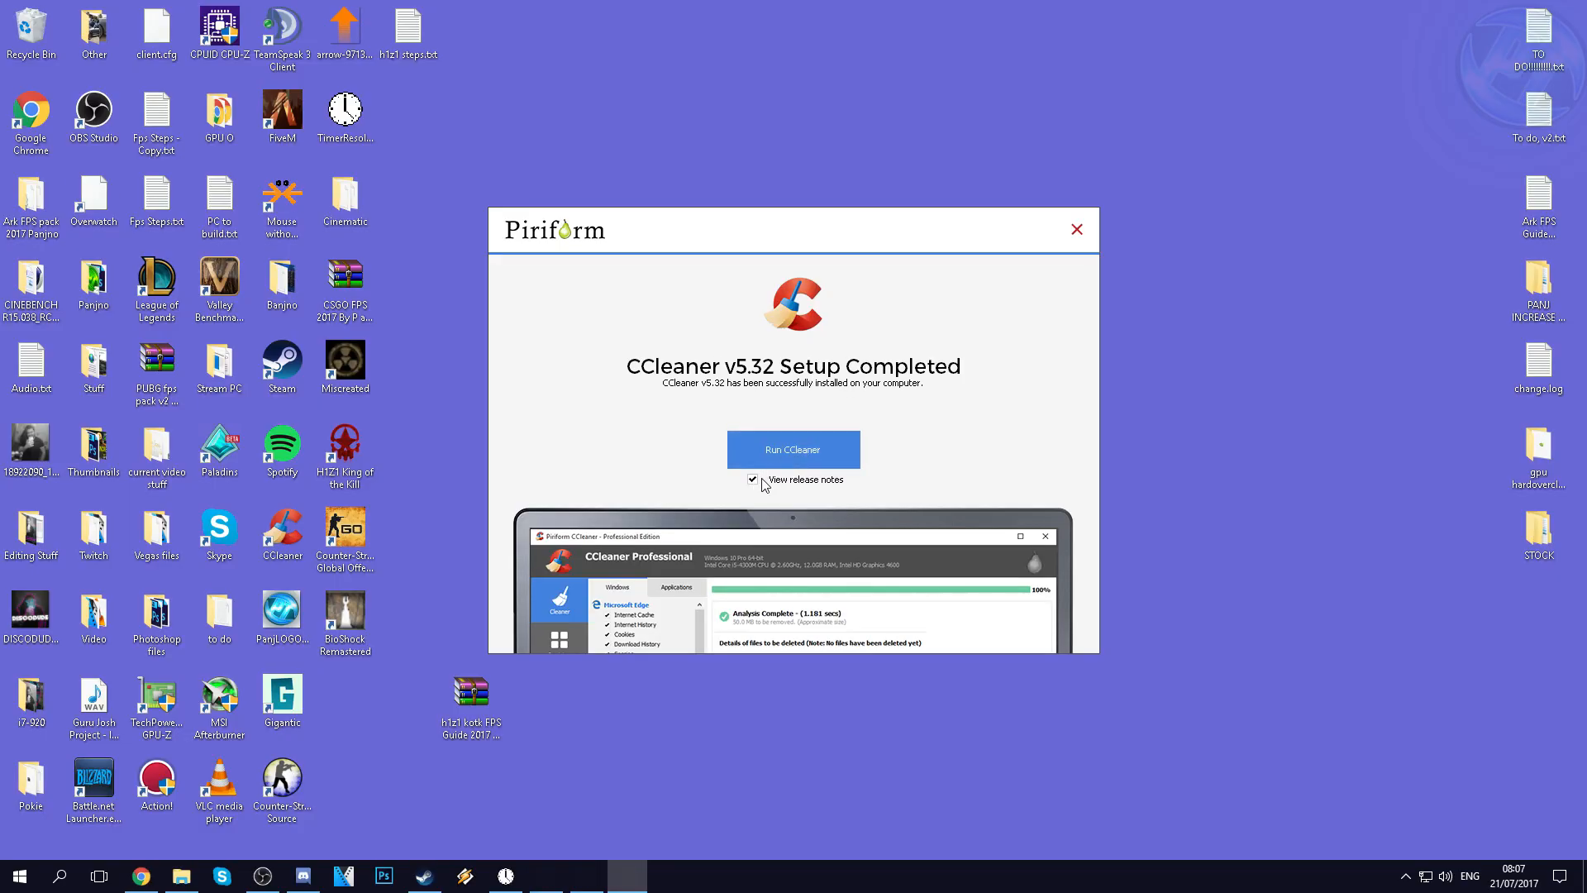
click(793, 451)
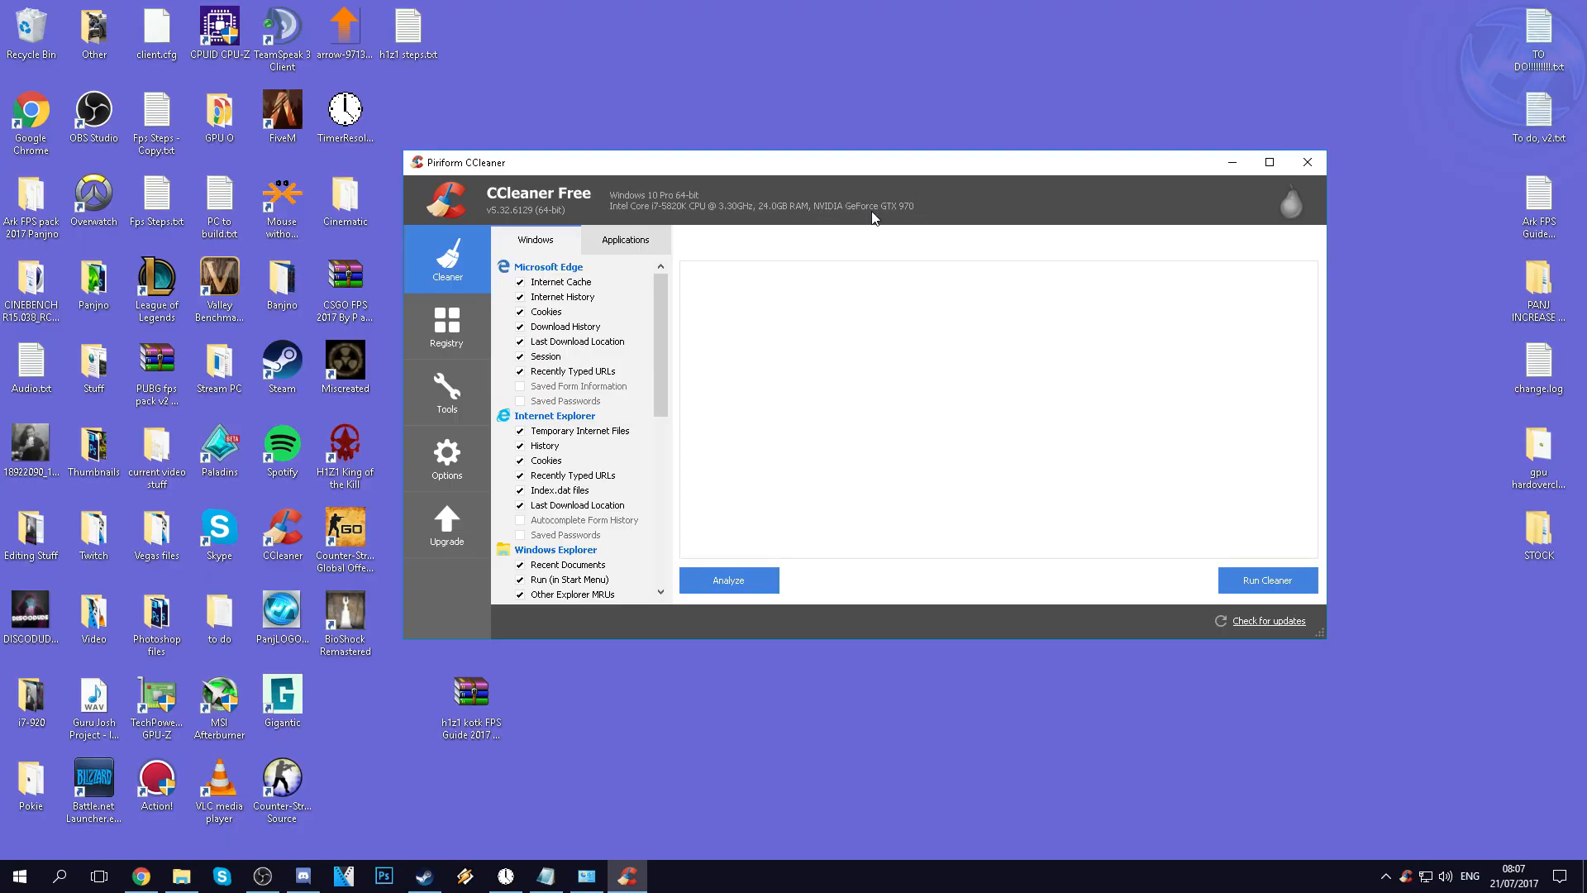
Analyze the system with the default Cleaner selections and clean the files, letting CCleaner close Windows Explorer
click(762, 578)
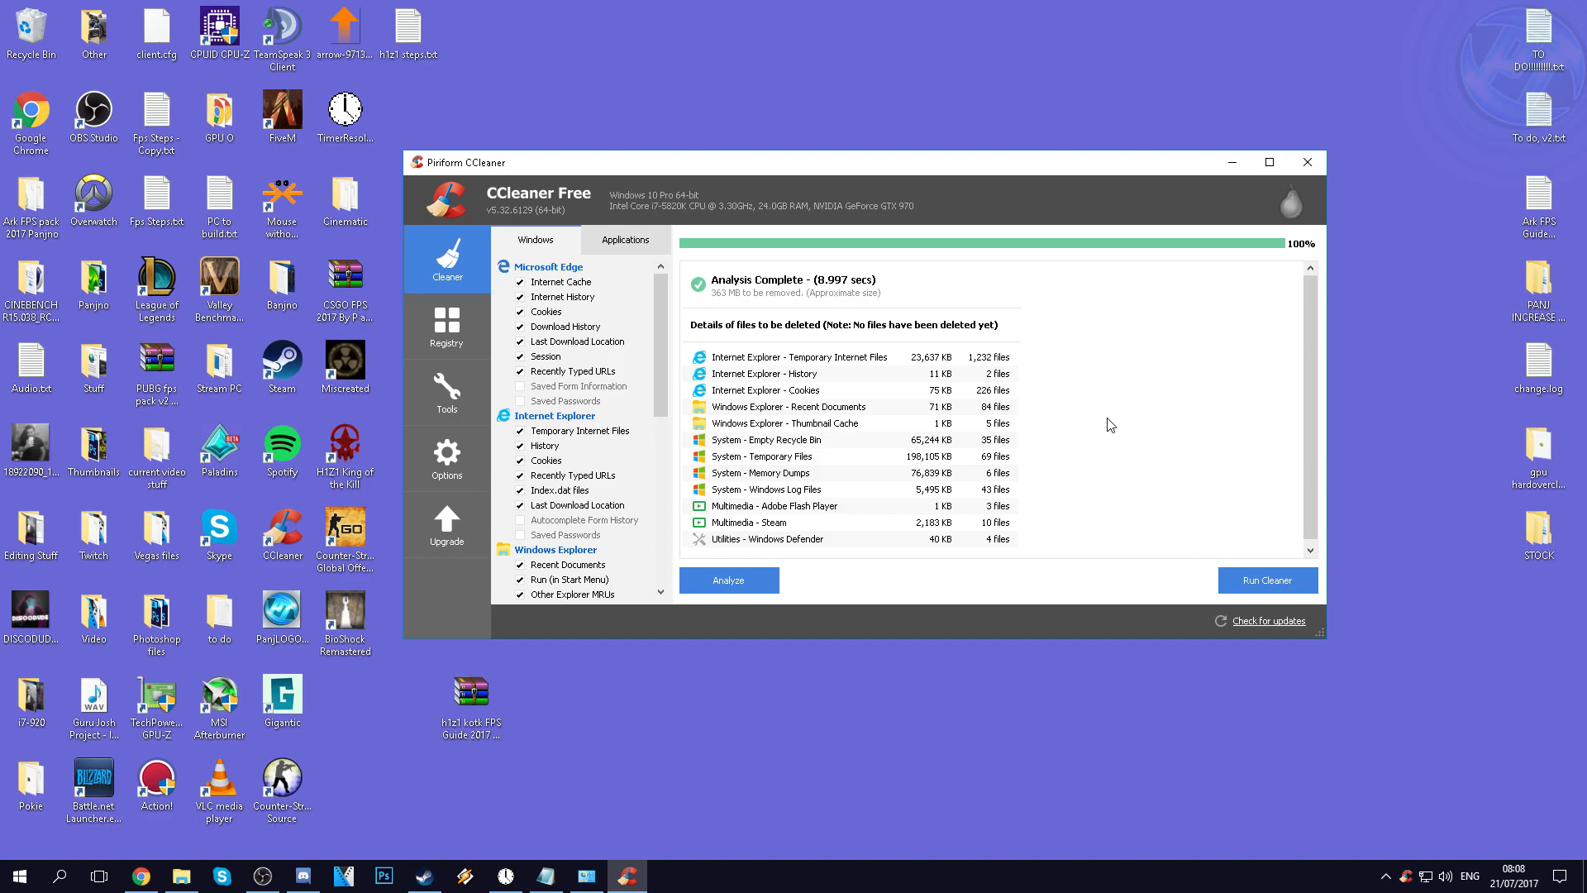
click(1258, 583)
click(992, 378)
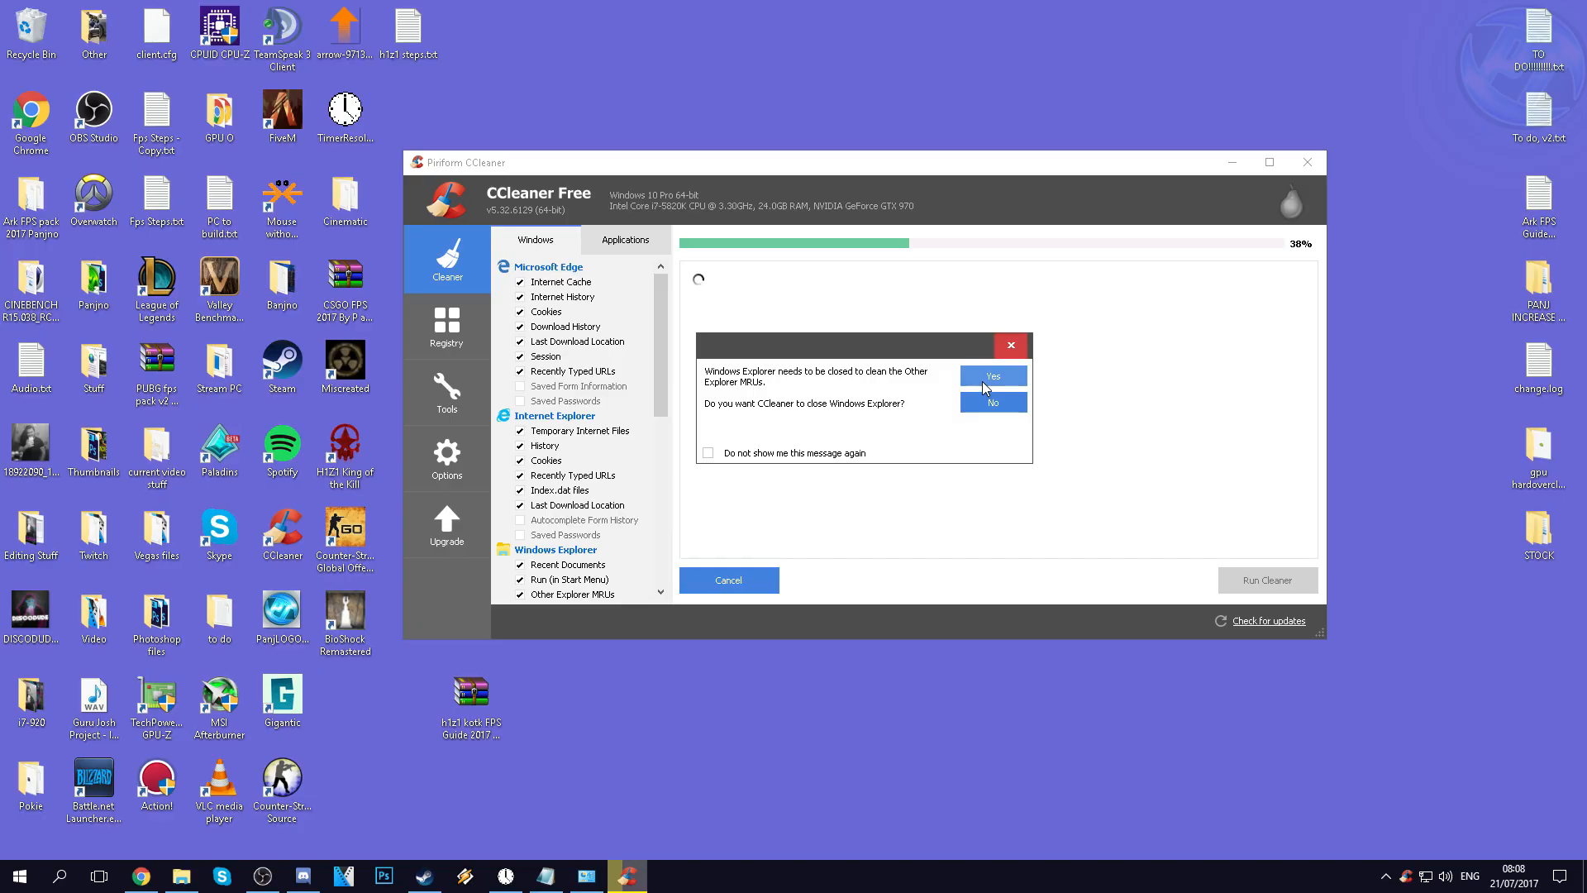
click(984, 380)
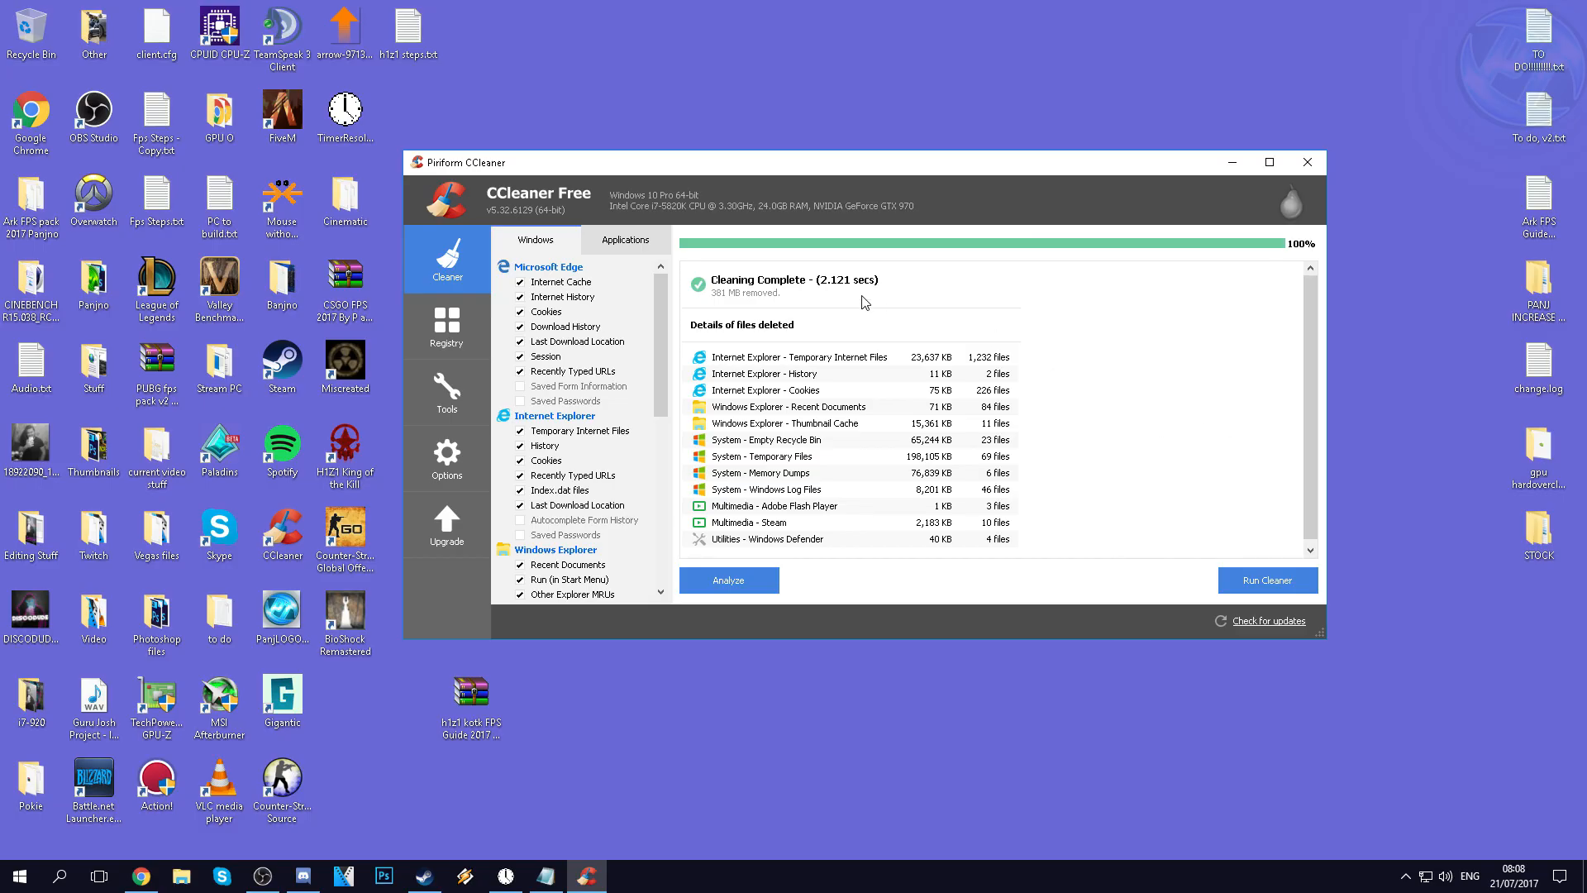
Repeat the analysis and cleaning to remove leftover files, and analyze once more to check the result
click(728, 579)
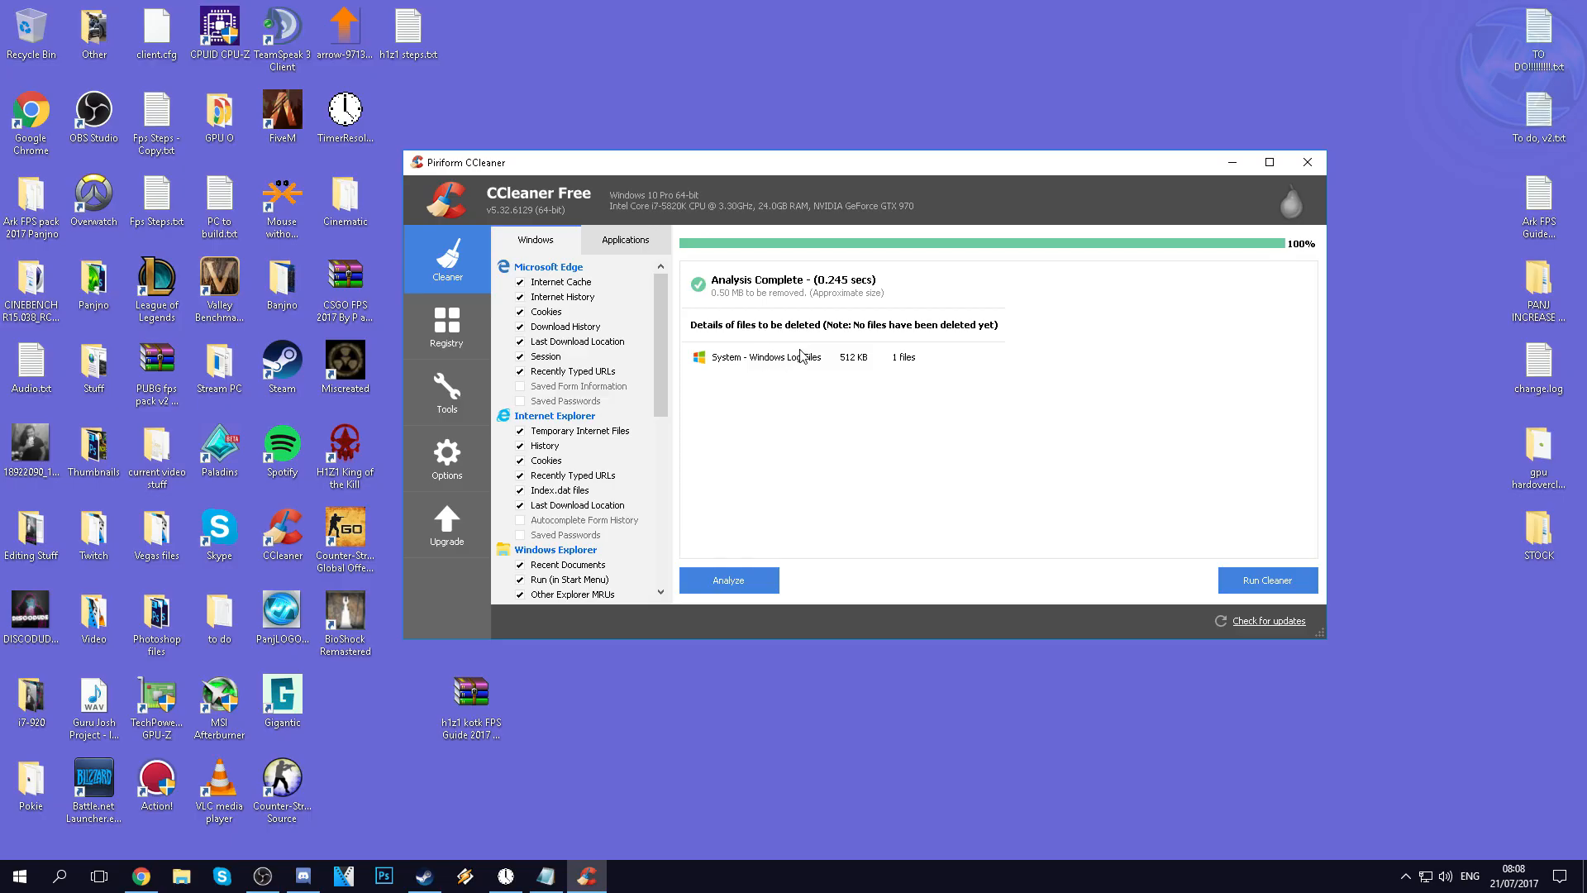
click(1257, 578)
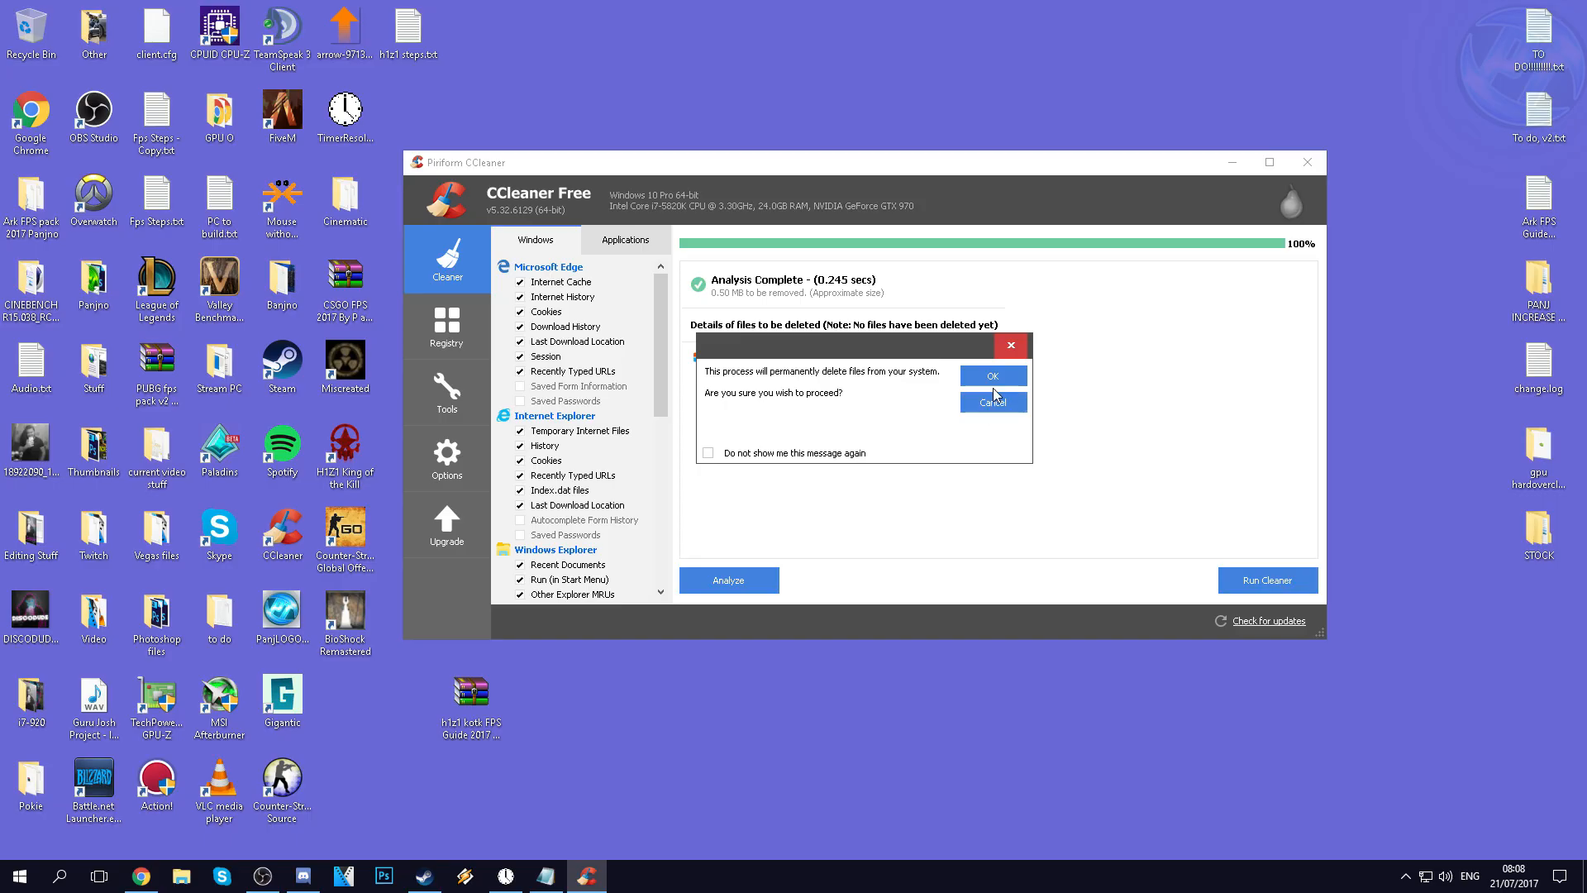
click(993, 380)
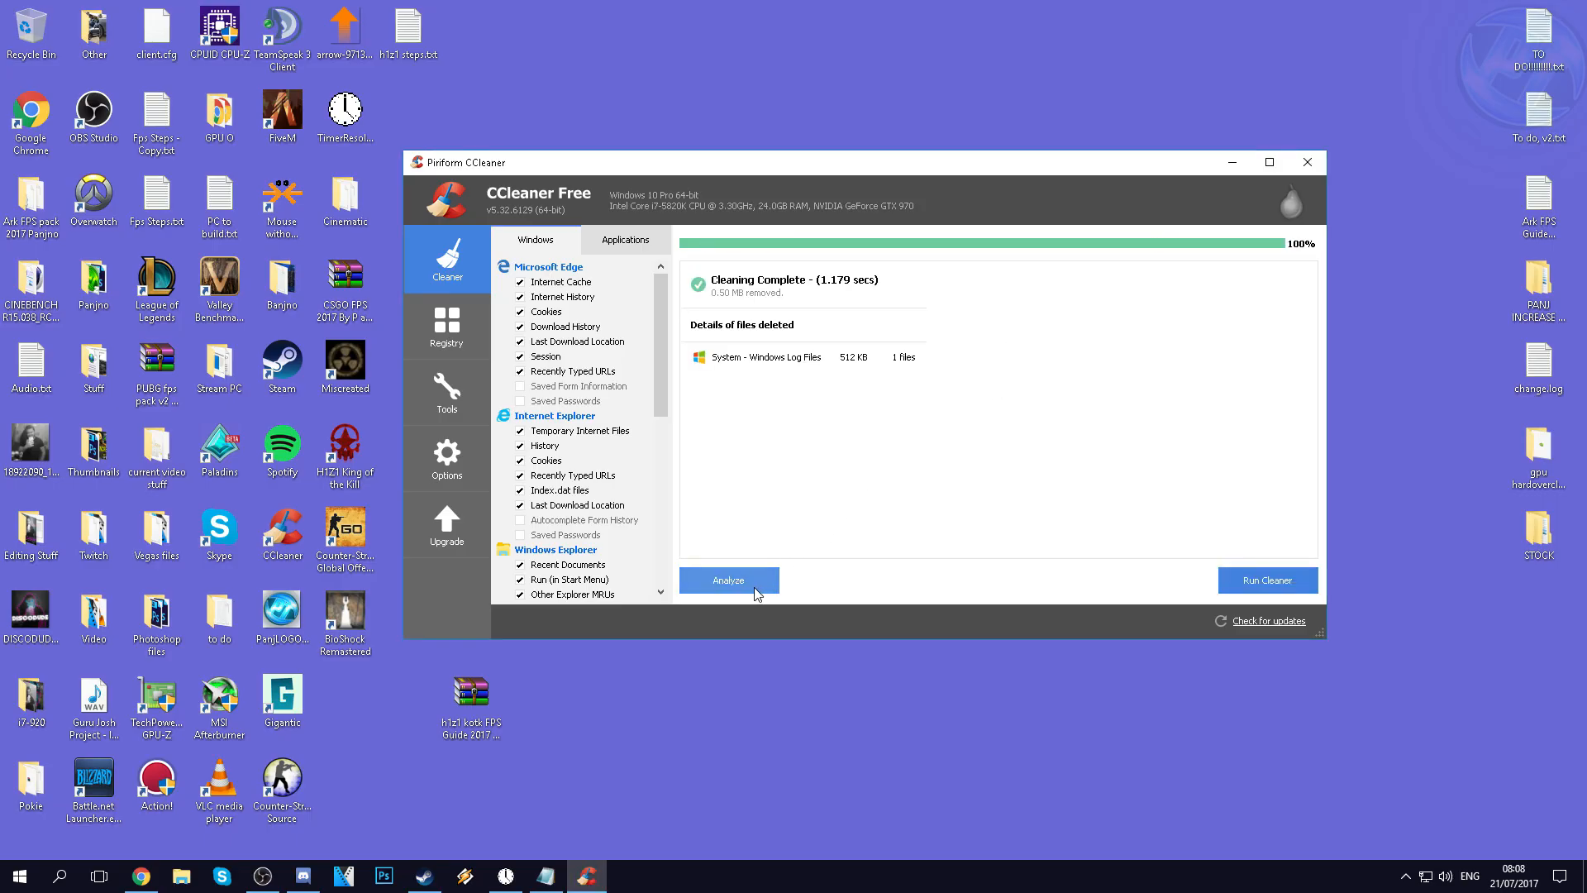
click(754, 585)
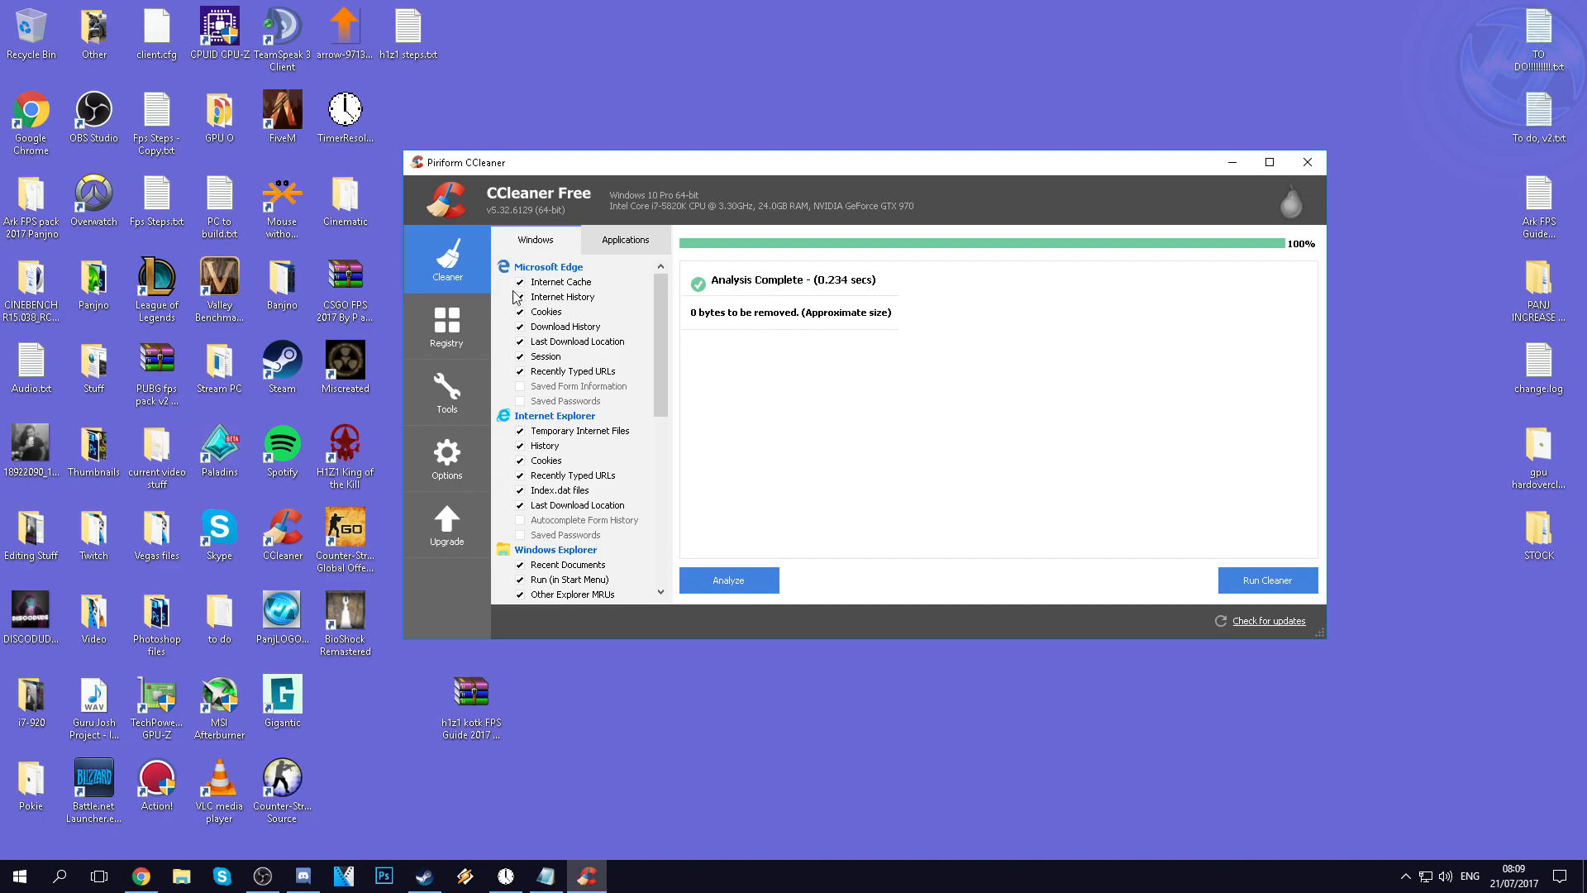
Scan the registry for issues, fix all selected issues without a backup, and rescan
click(453, 324)
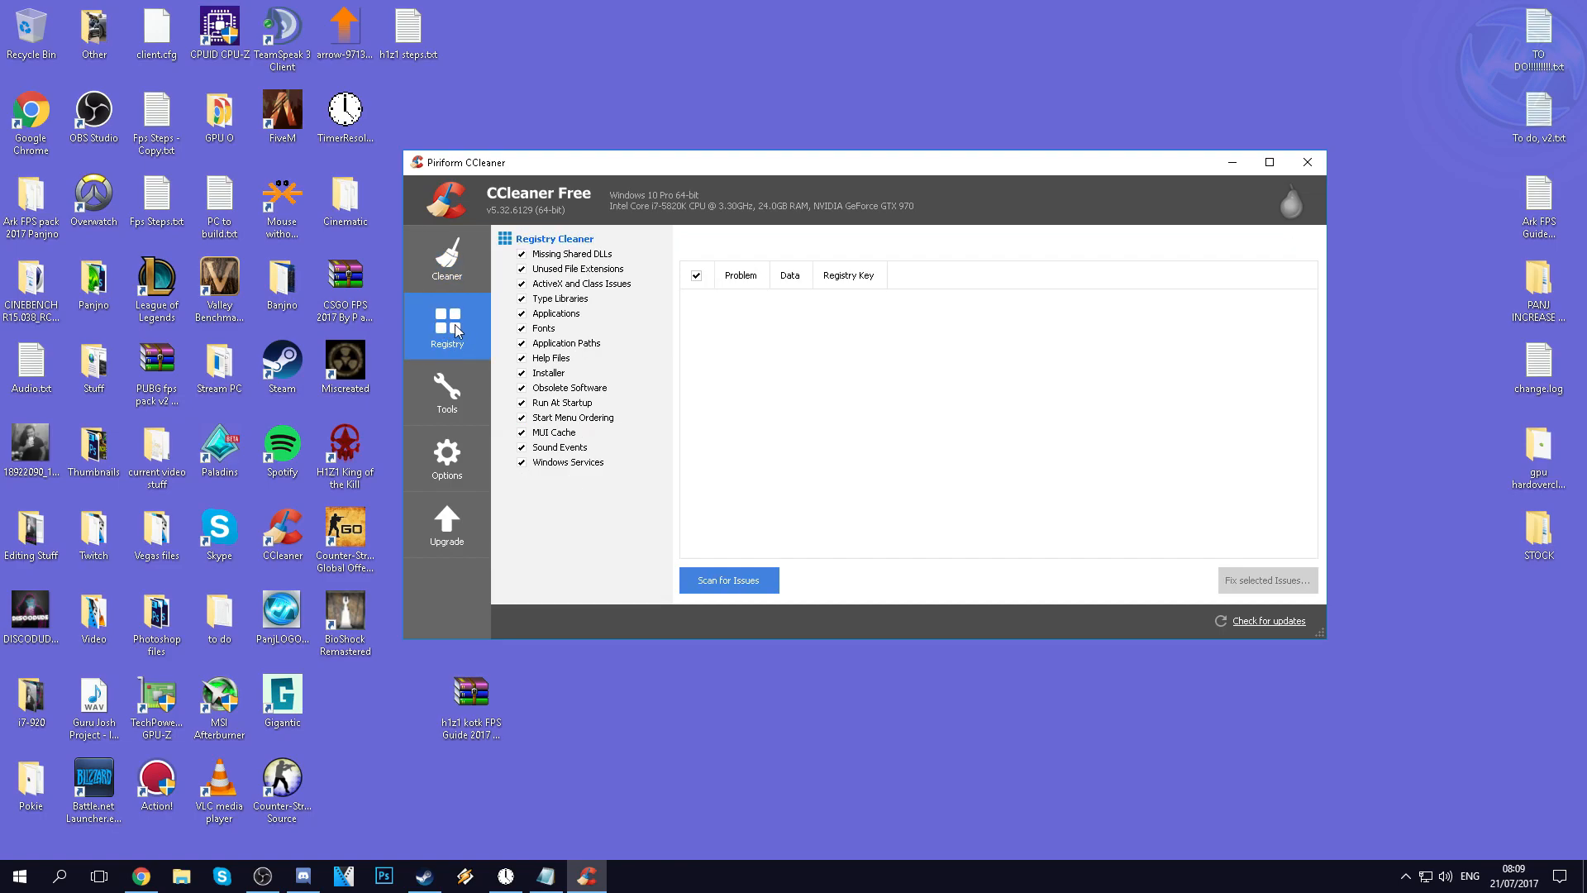
click(755, 579)
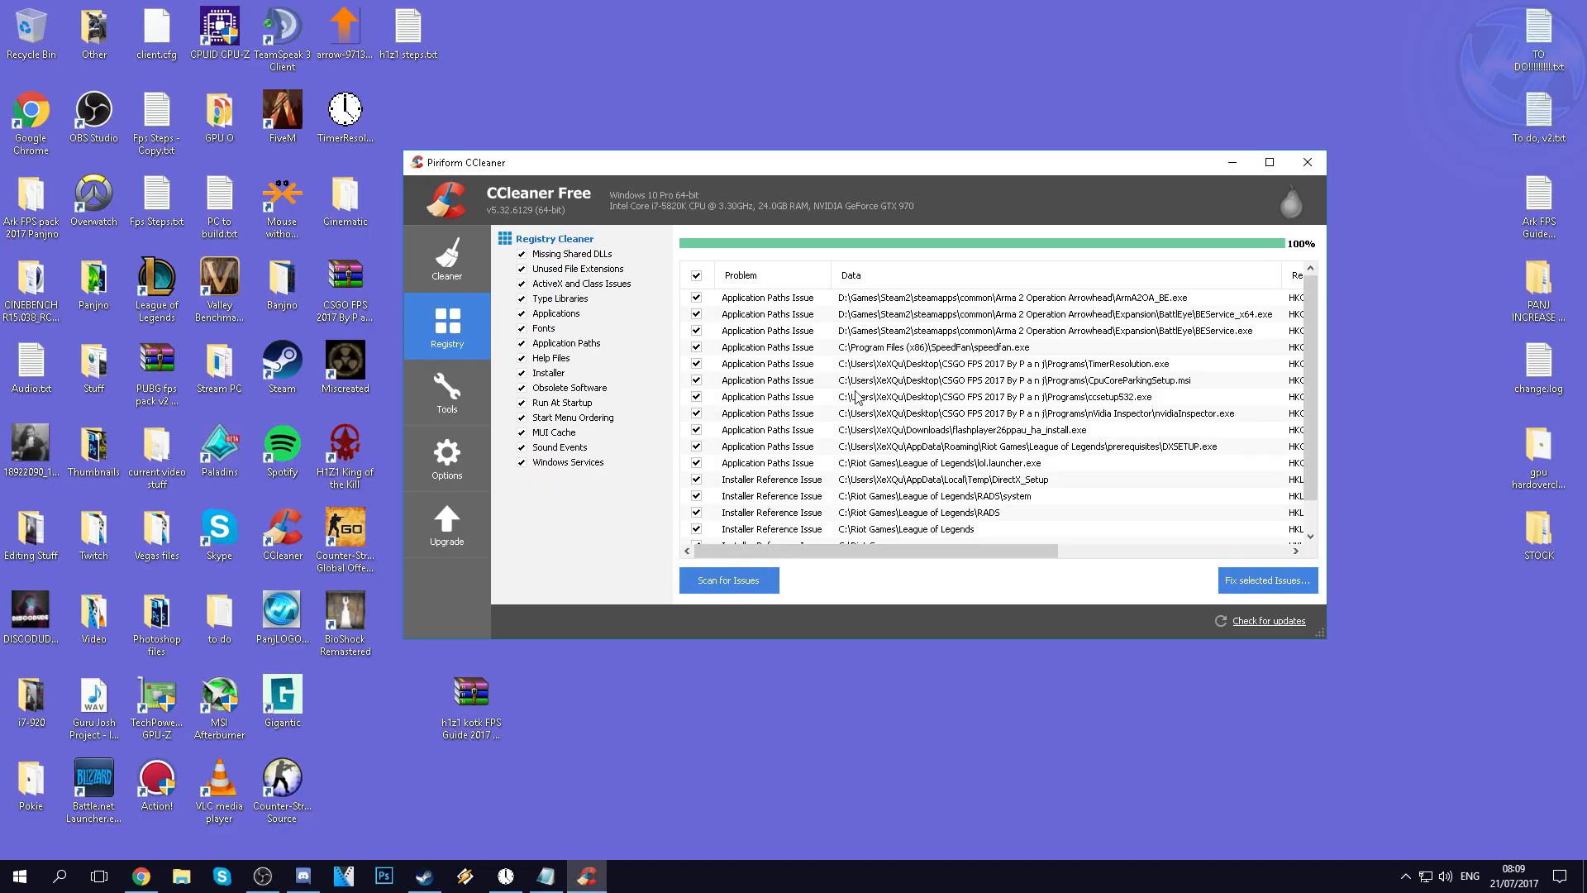
click(1268, 585)
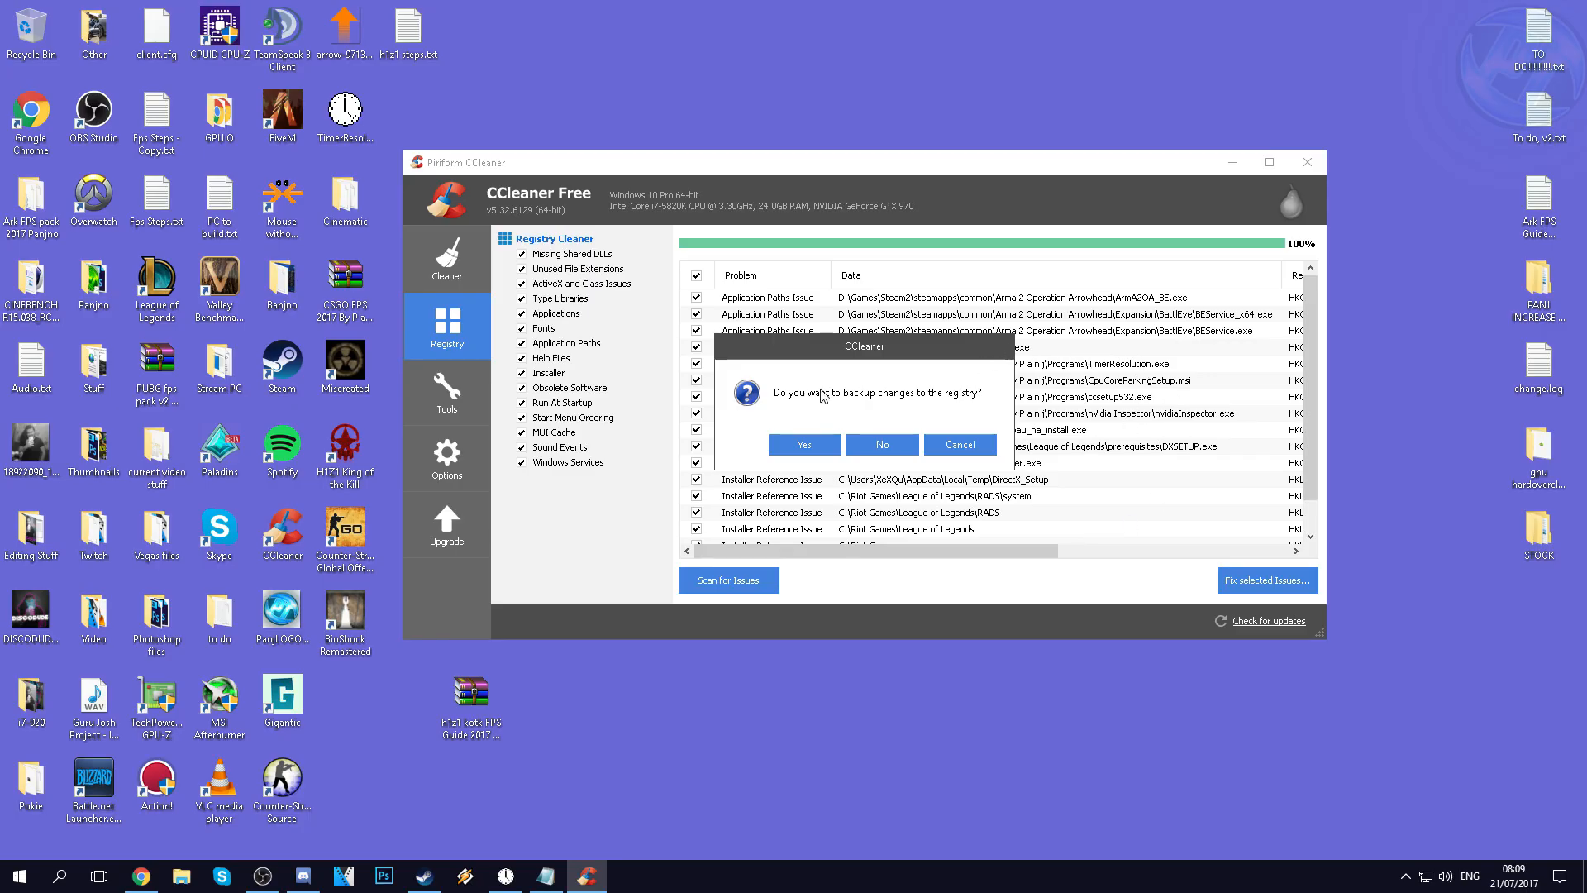
click(884, 445)
click(884, 481)
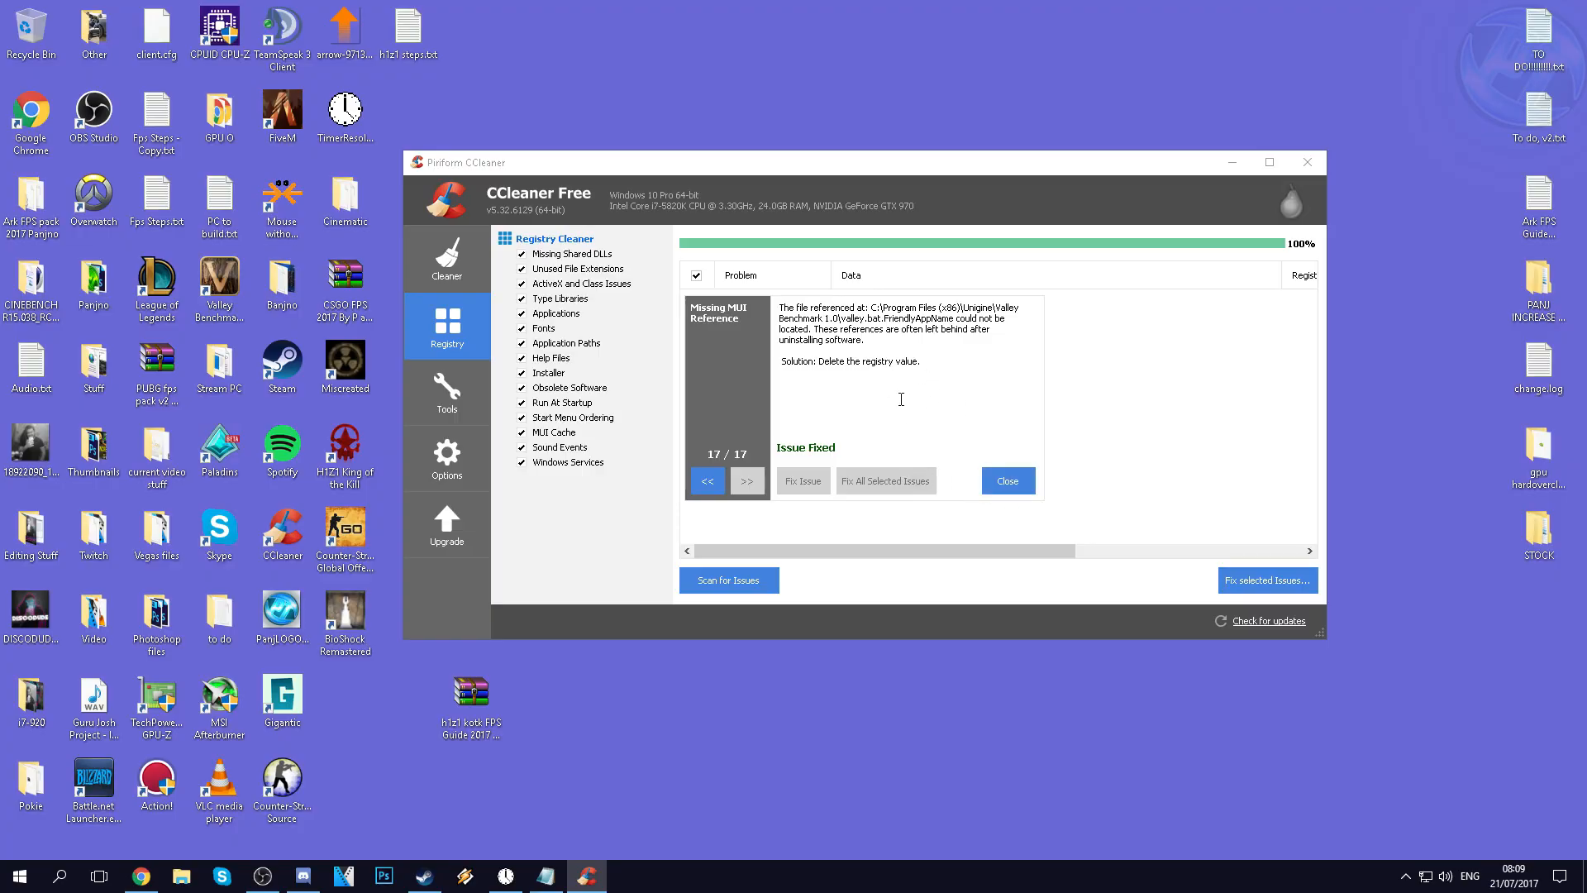
click(1008, 482)
click(769, 579)
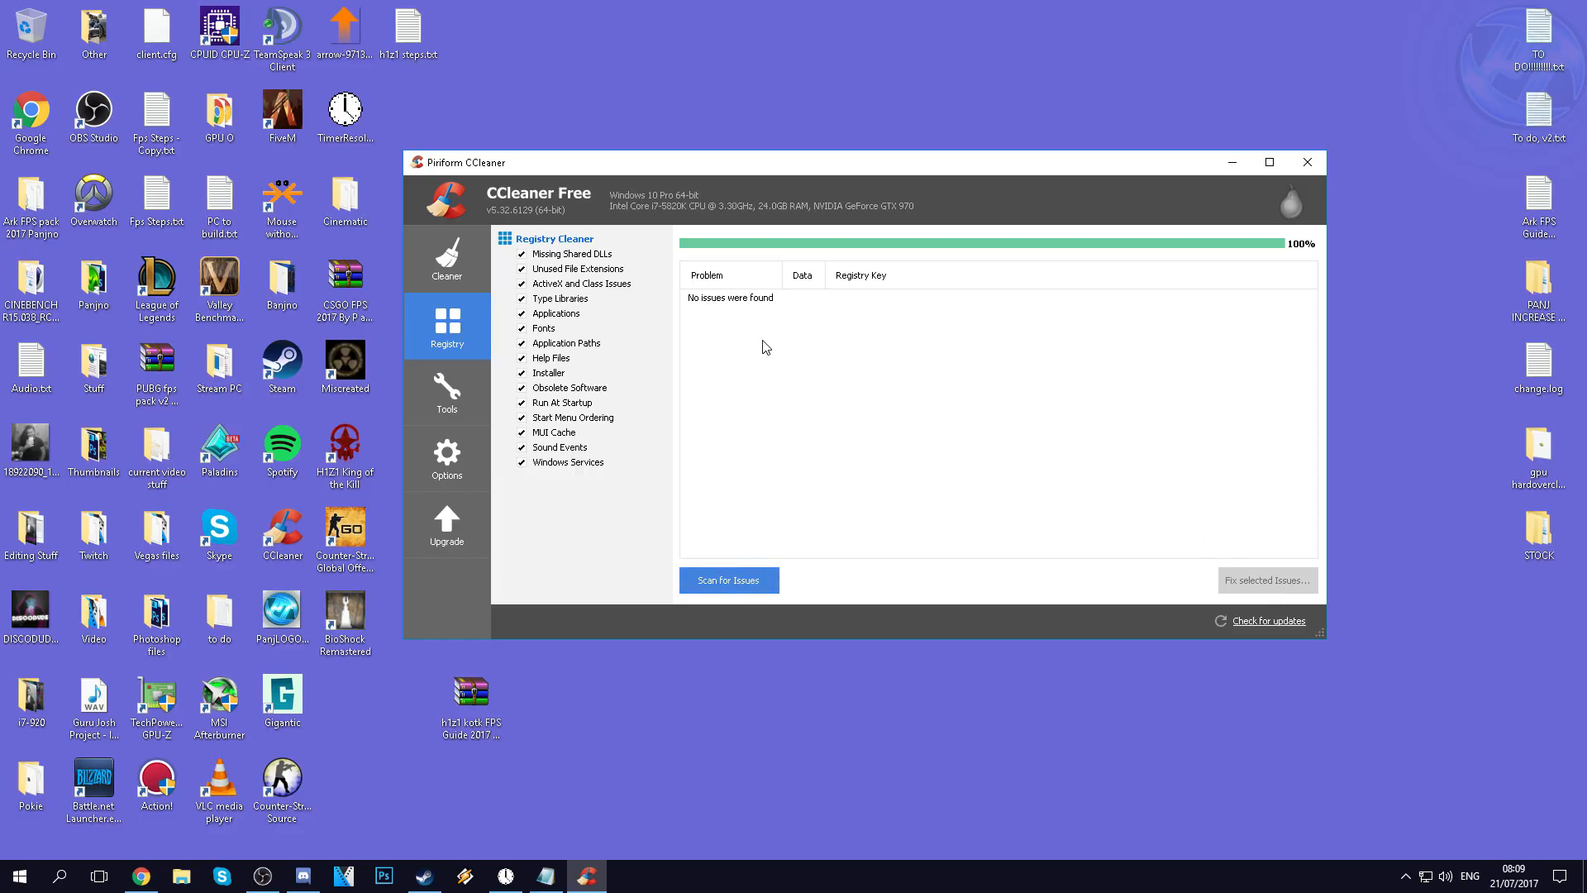
Look through the list of installed programs in the Uninstall tool for unneeded software, and minimize CCleaner
click(465, 401)
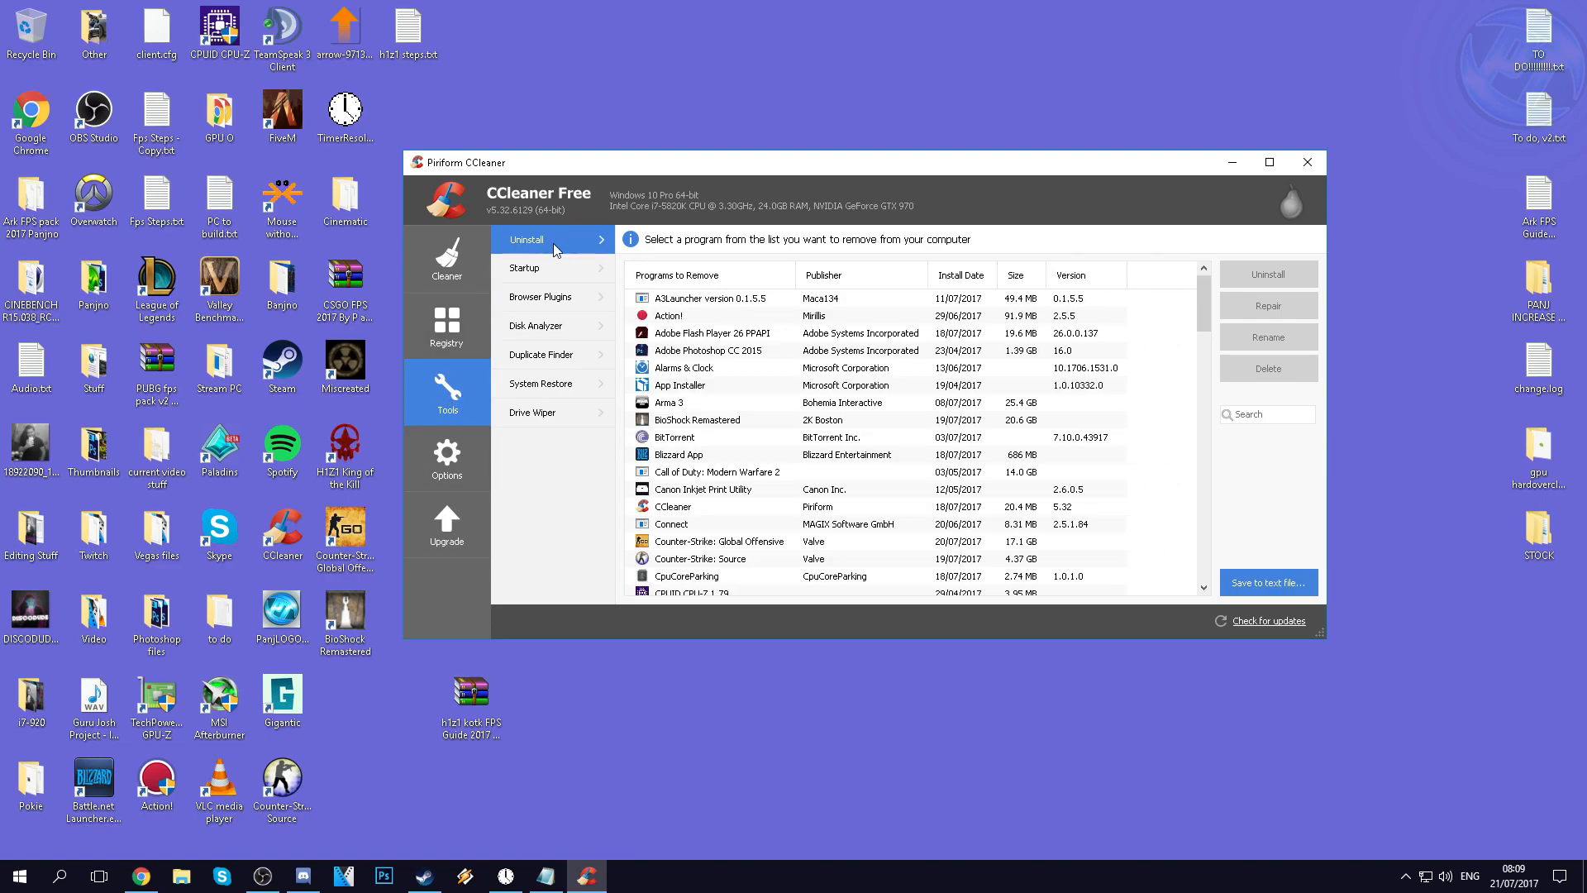
scroll(768, 487, down, 2)
scroll(769, 488, up, 2)
scroll(753, 407, down, 2)
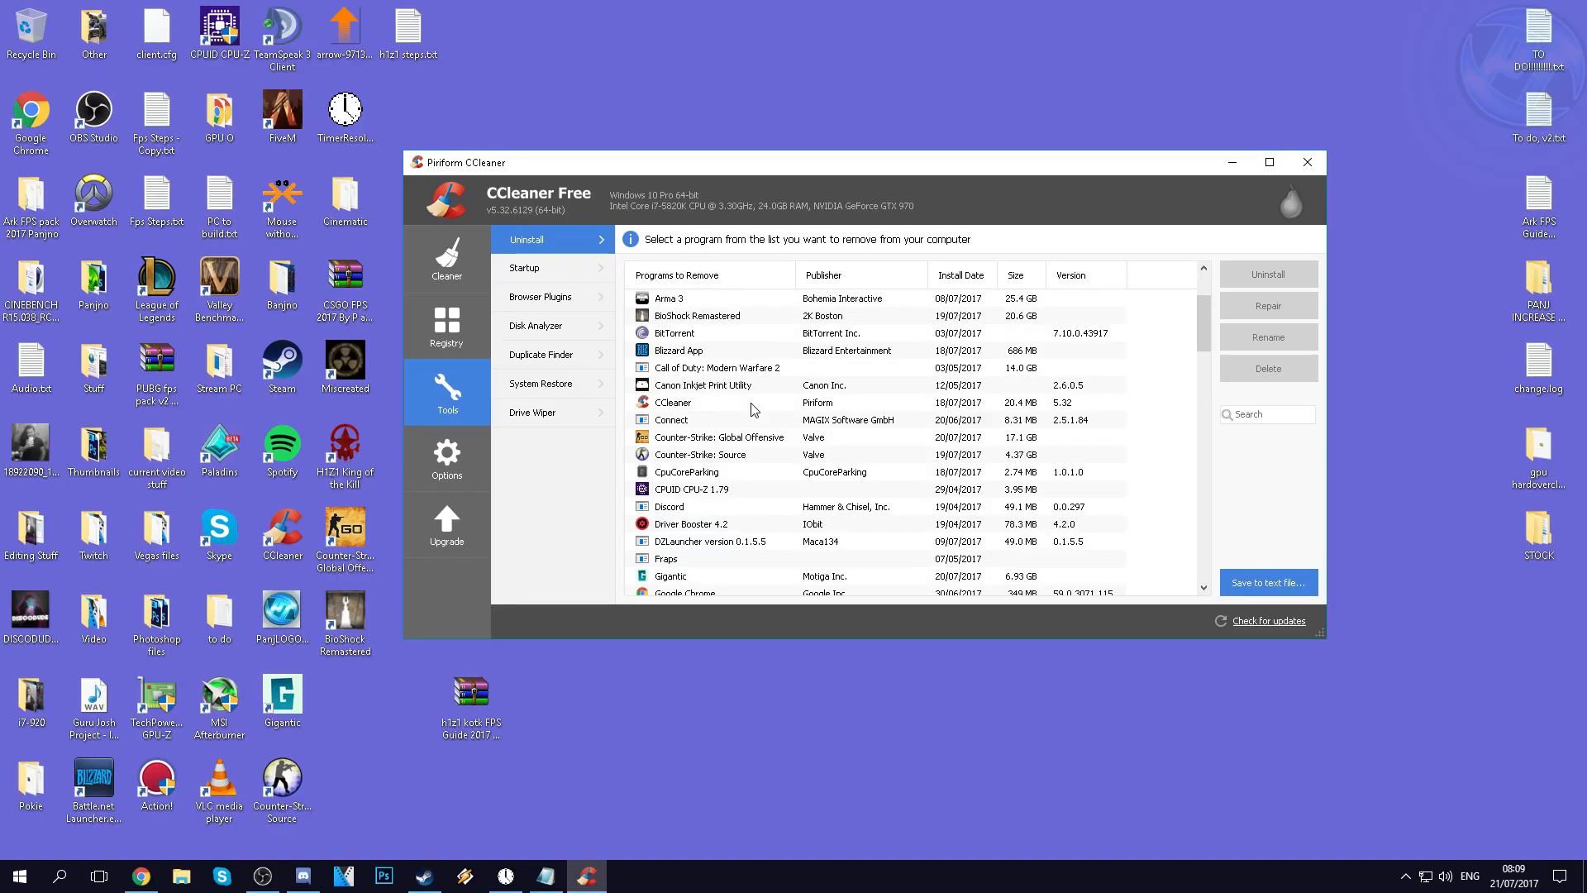
click(726, 425)
scroll(721, 418, up, 1)
scroll(724, 428, down, 9)
click(725, 434)
scroll(725, 413, up, 1)
click(725, 403)
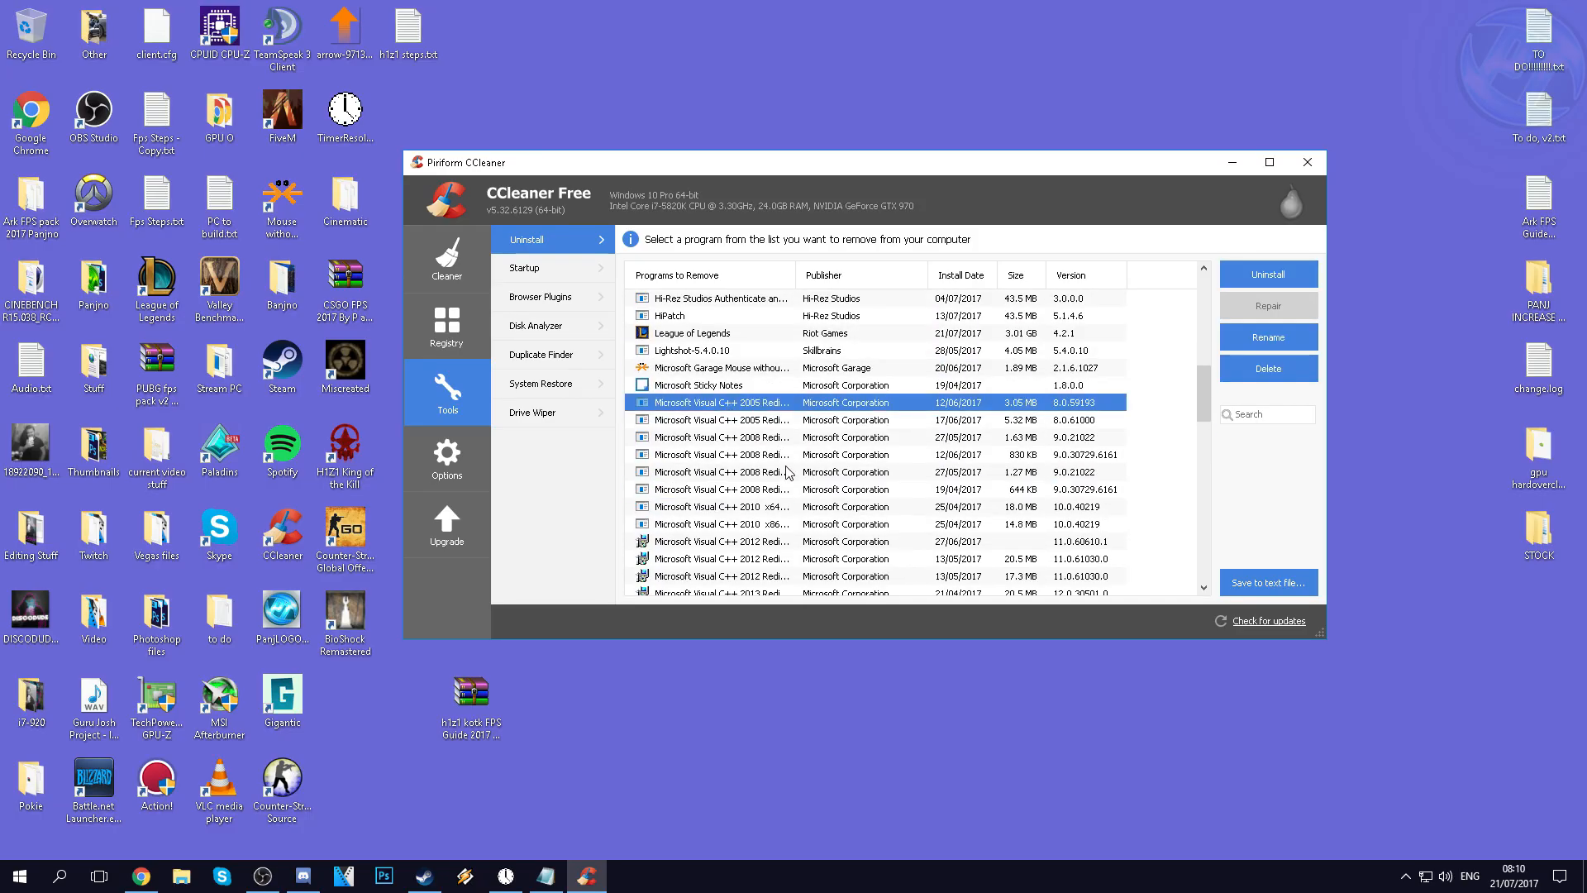
scroll(785, 474, down, 5)
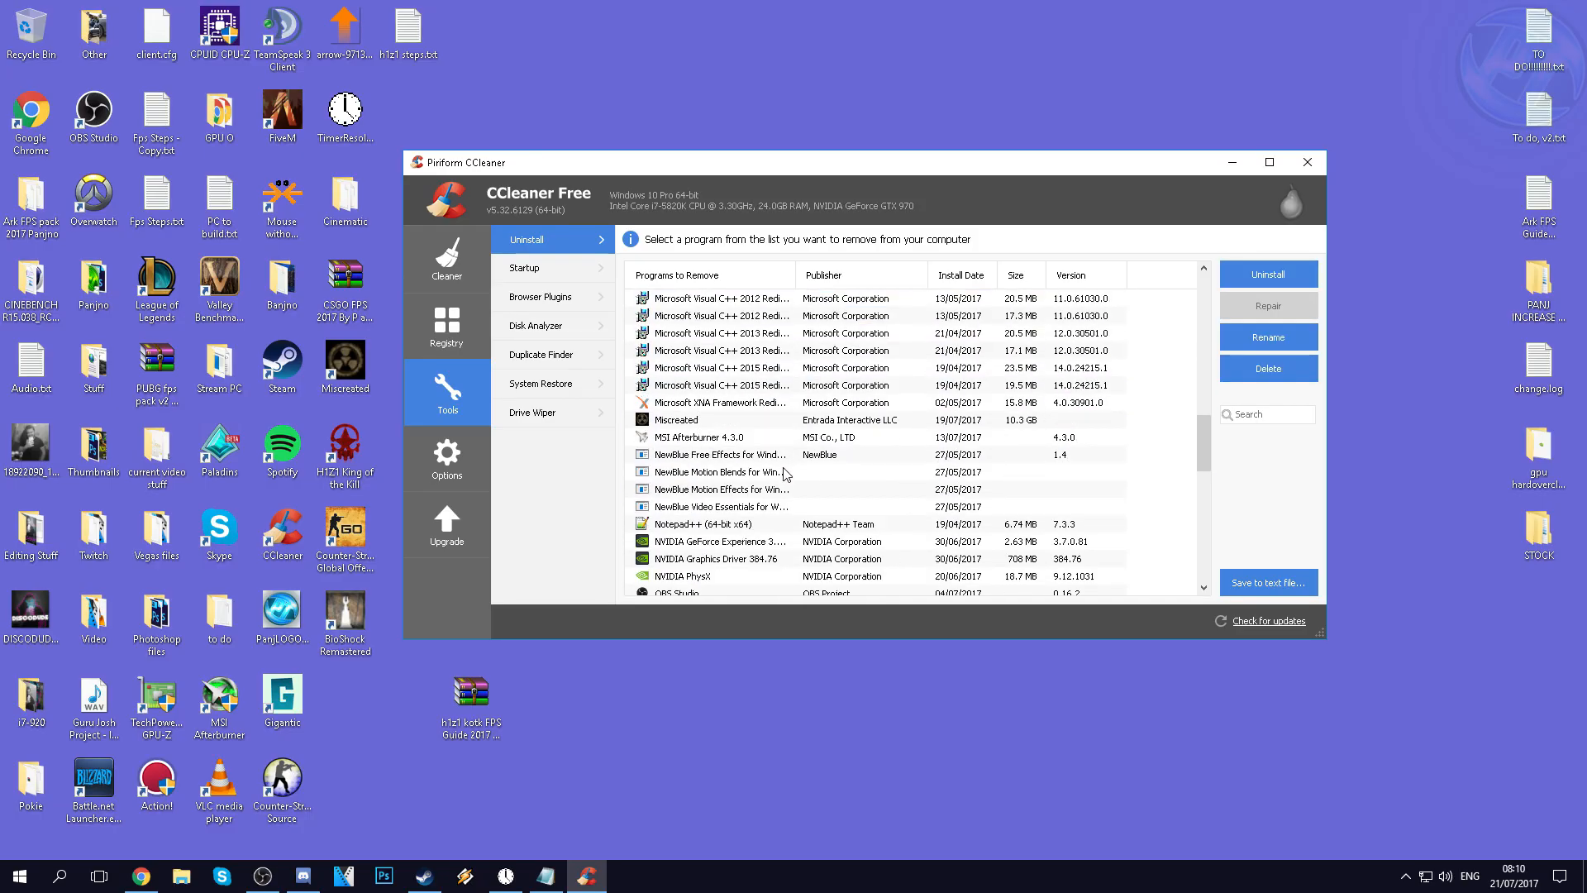
click(731, 424)
scroll(718, 426, down, 4)
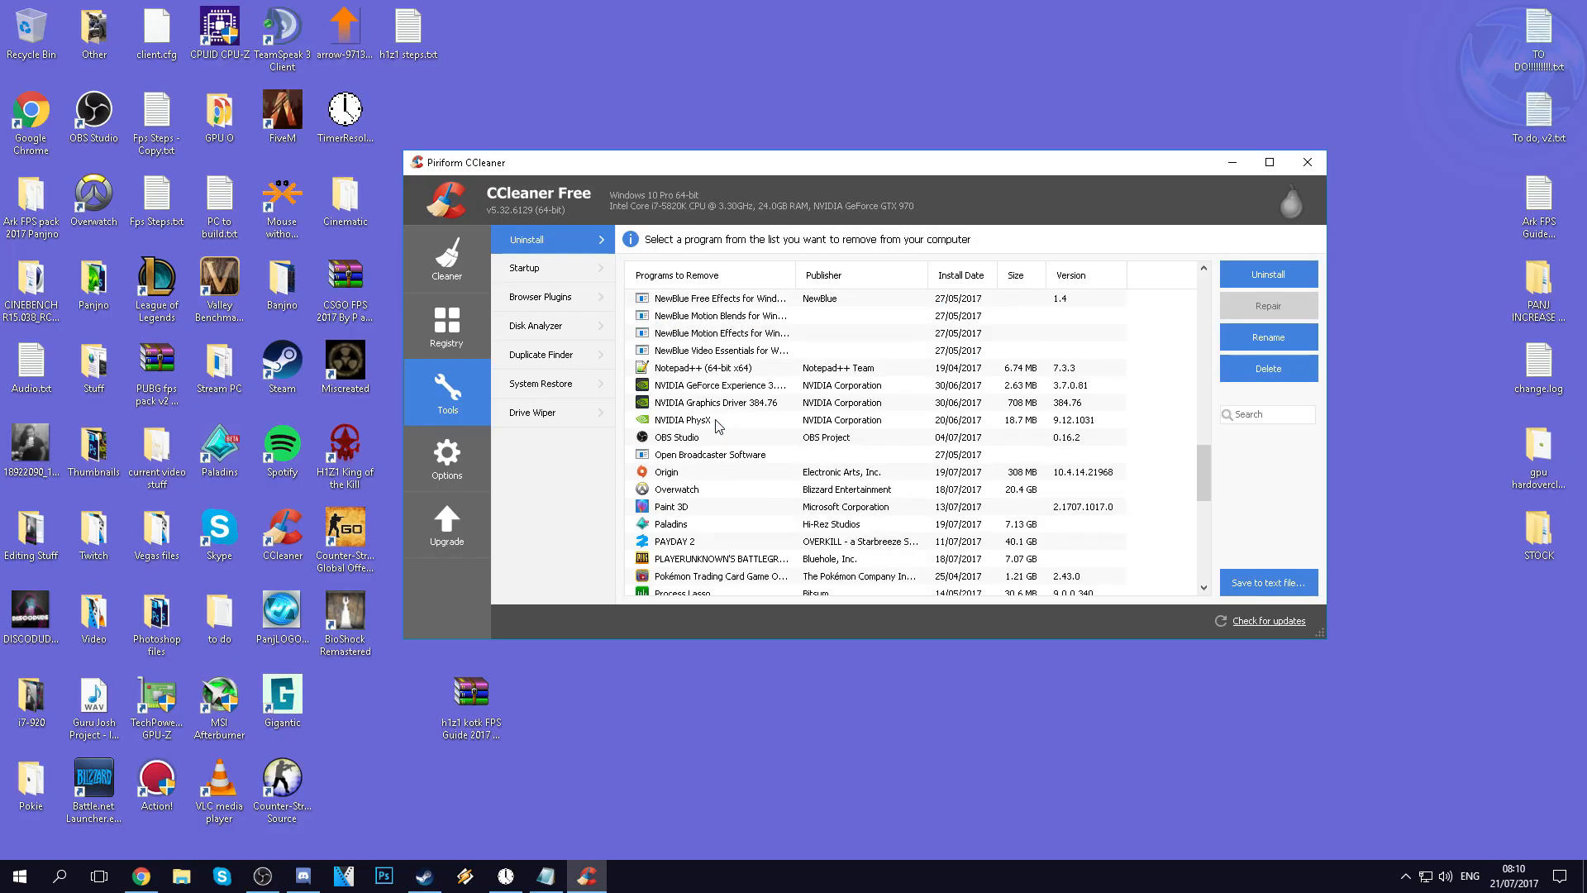
click(704, 488)
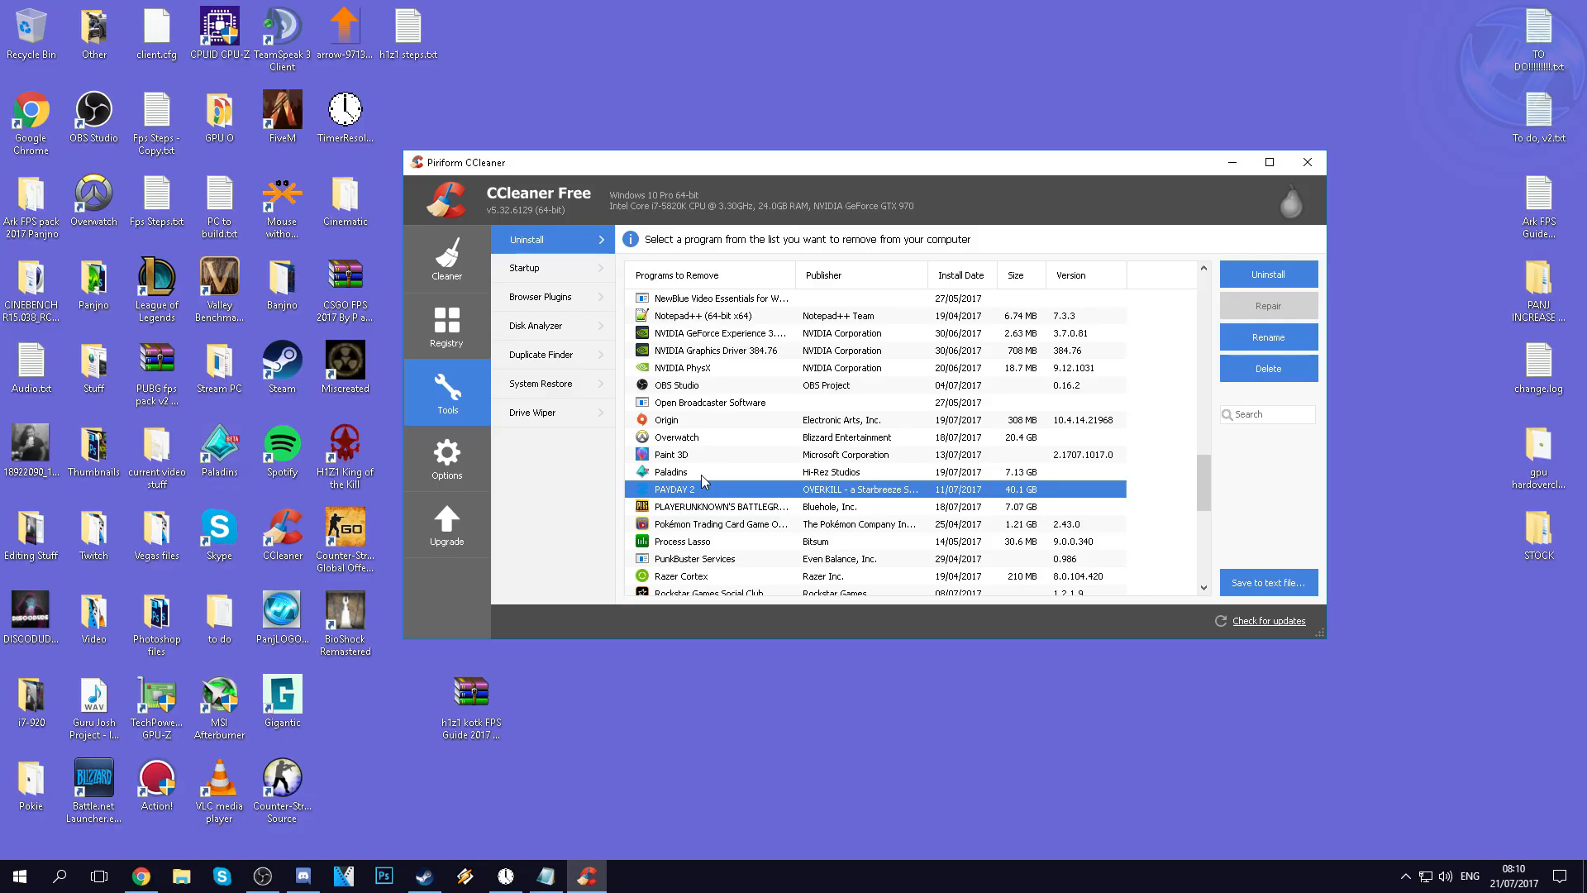
scroll(700, 471, up, 18)
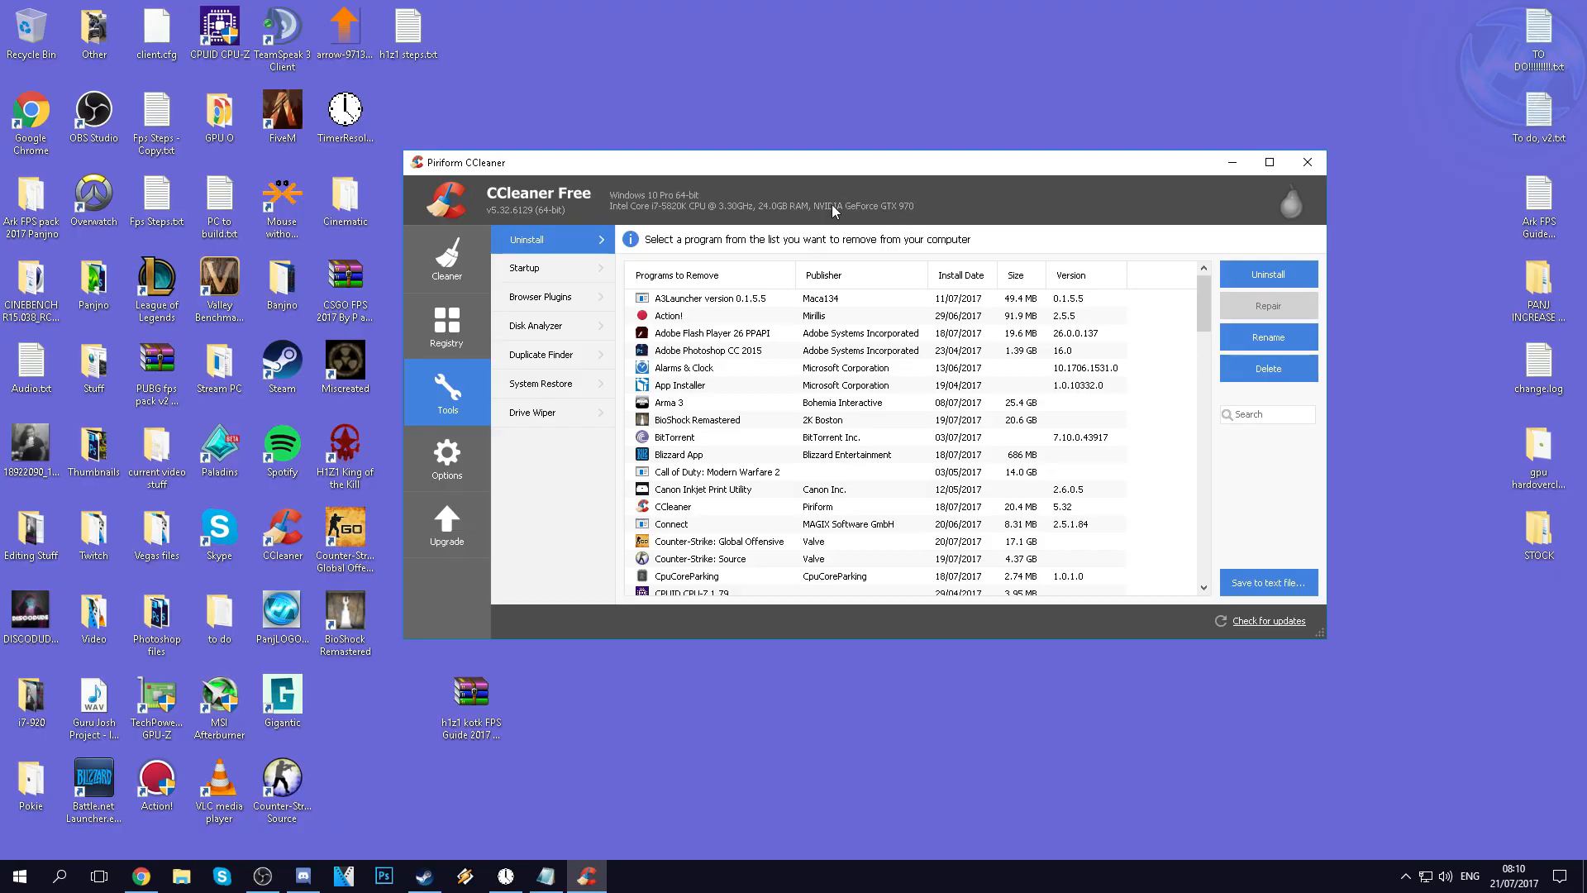
click(1232, 162)
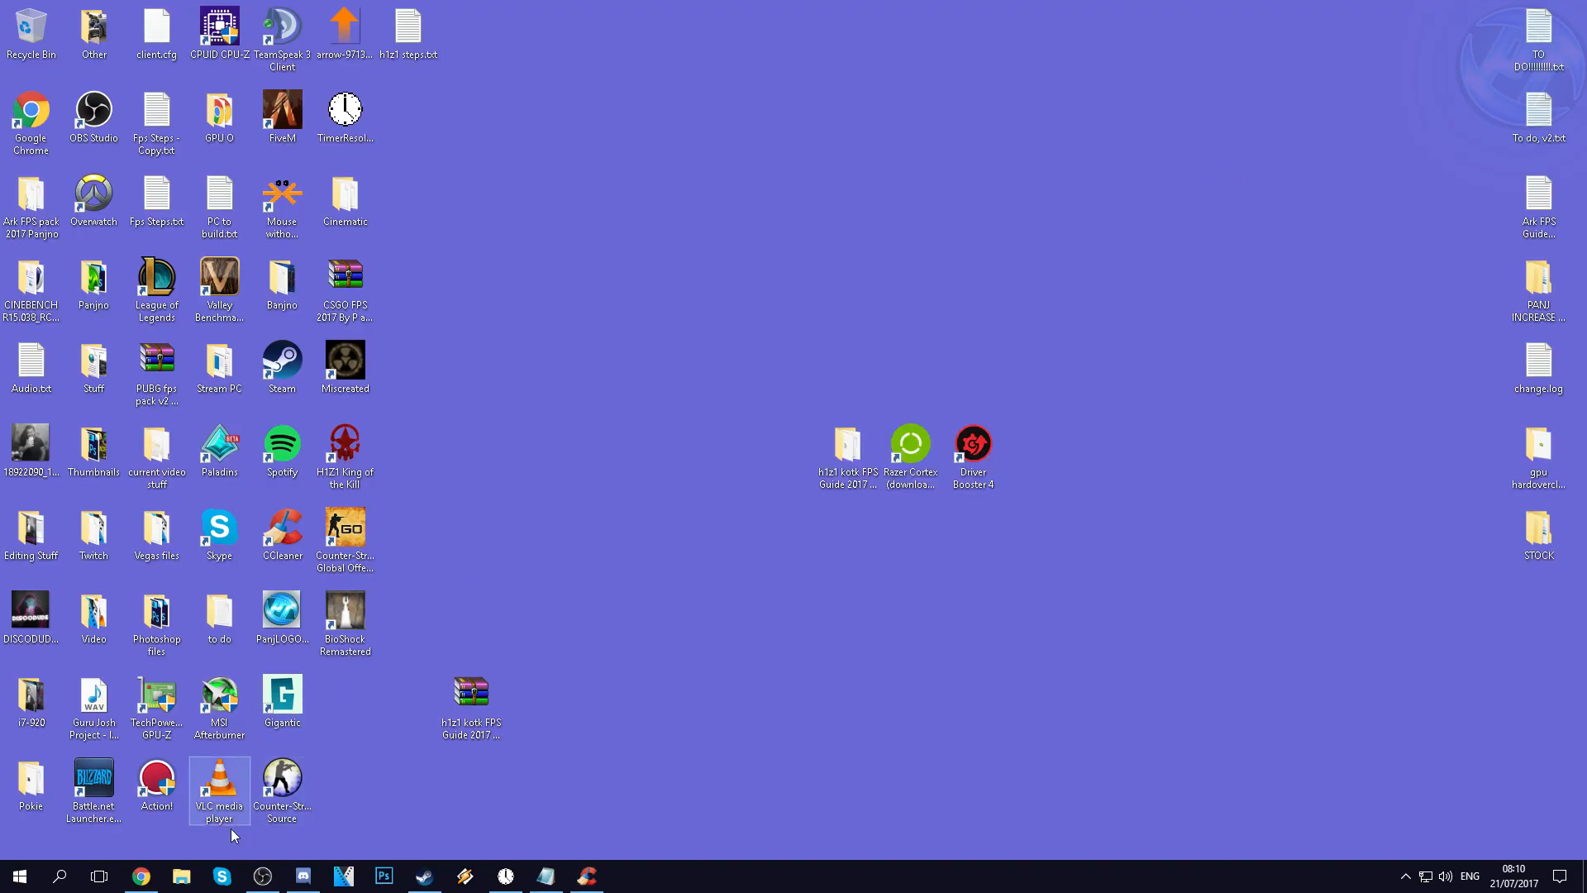
Switch to Chrome and examine the automatic and manual driver download options on the AMD support page
click(157, 883)
mouse_move(430, 610)
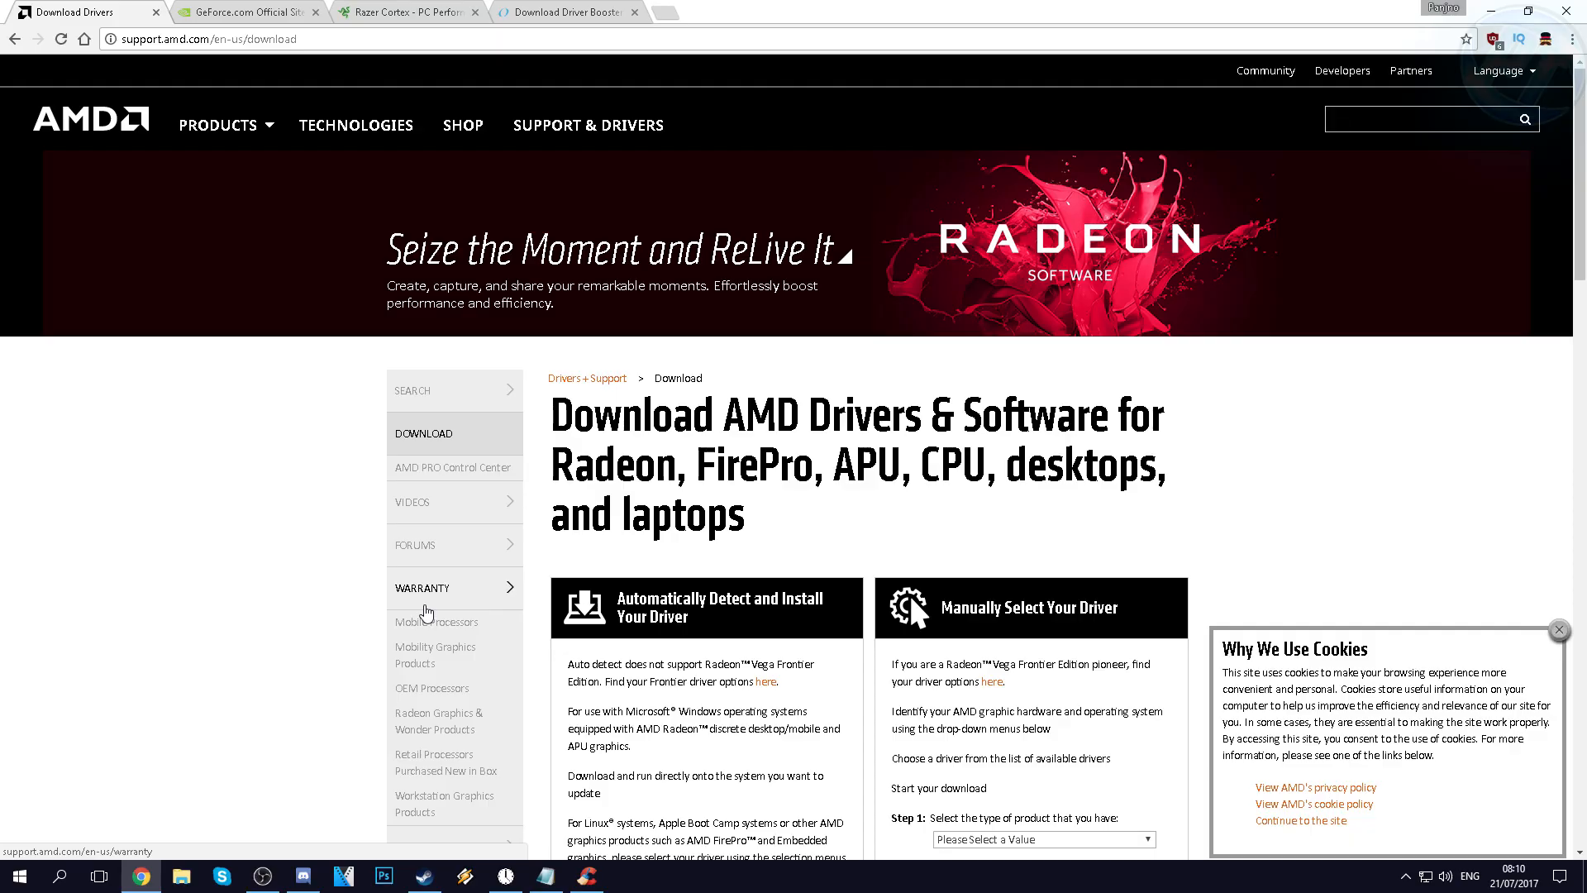
click(587, 876)
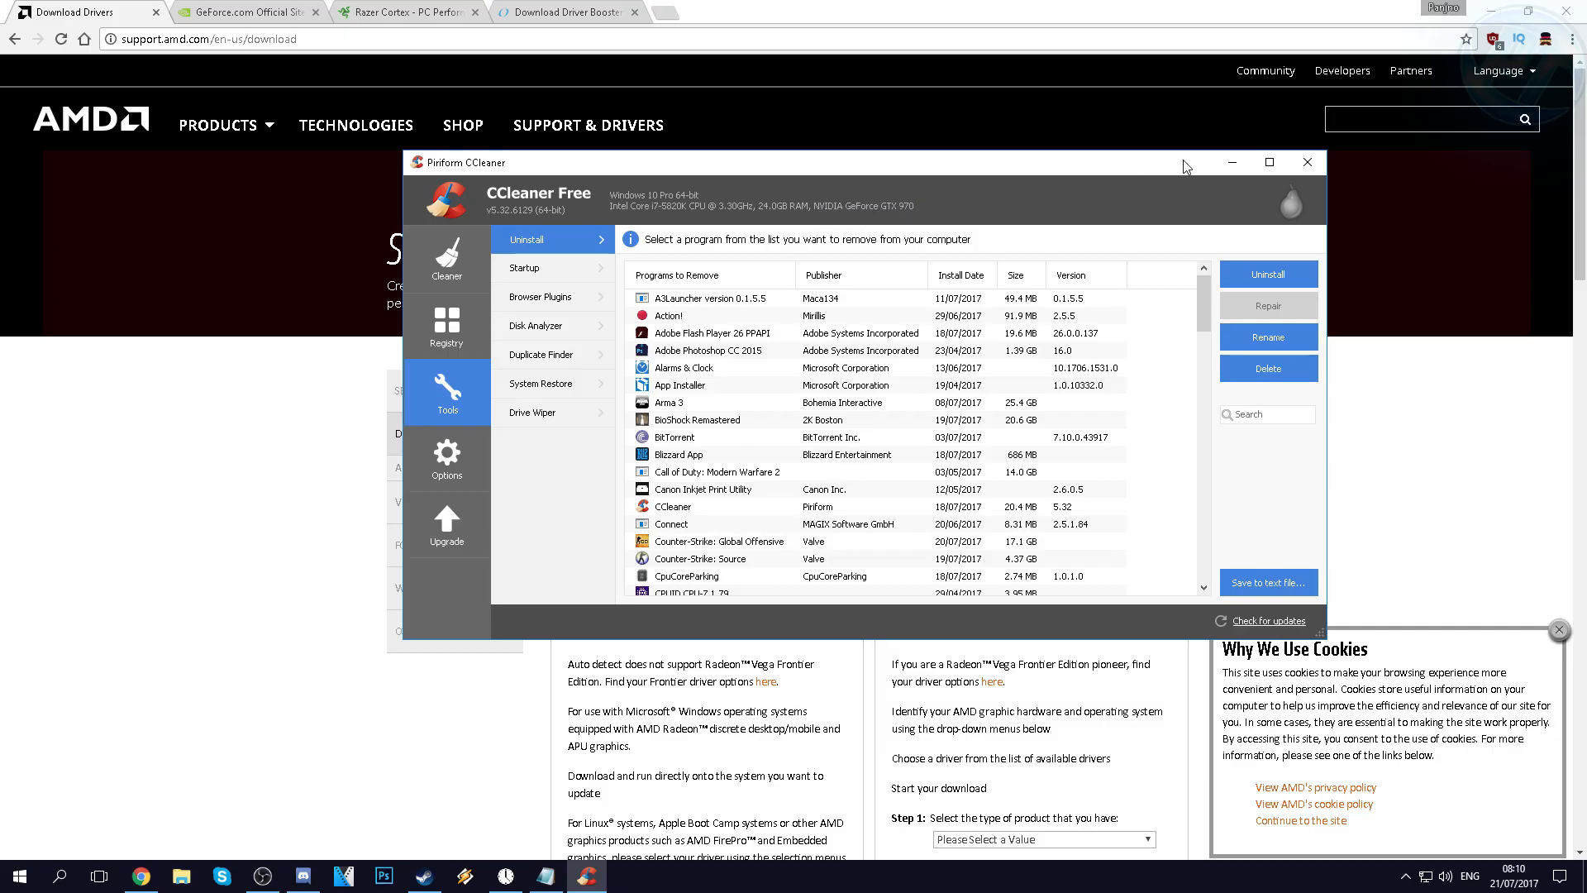
click(1232, 162)
scroll(569, 405, down, 1)
scroll(569, 405, up, 1)
scroll(731, 350, down, 3)
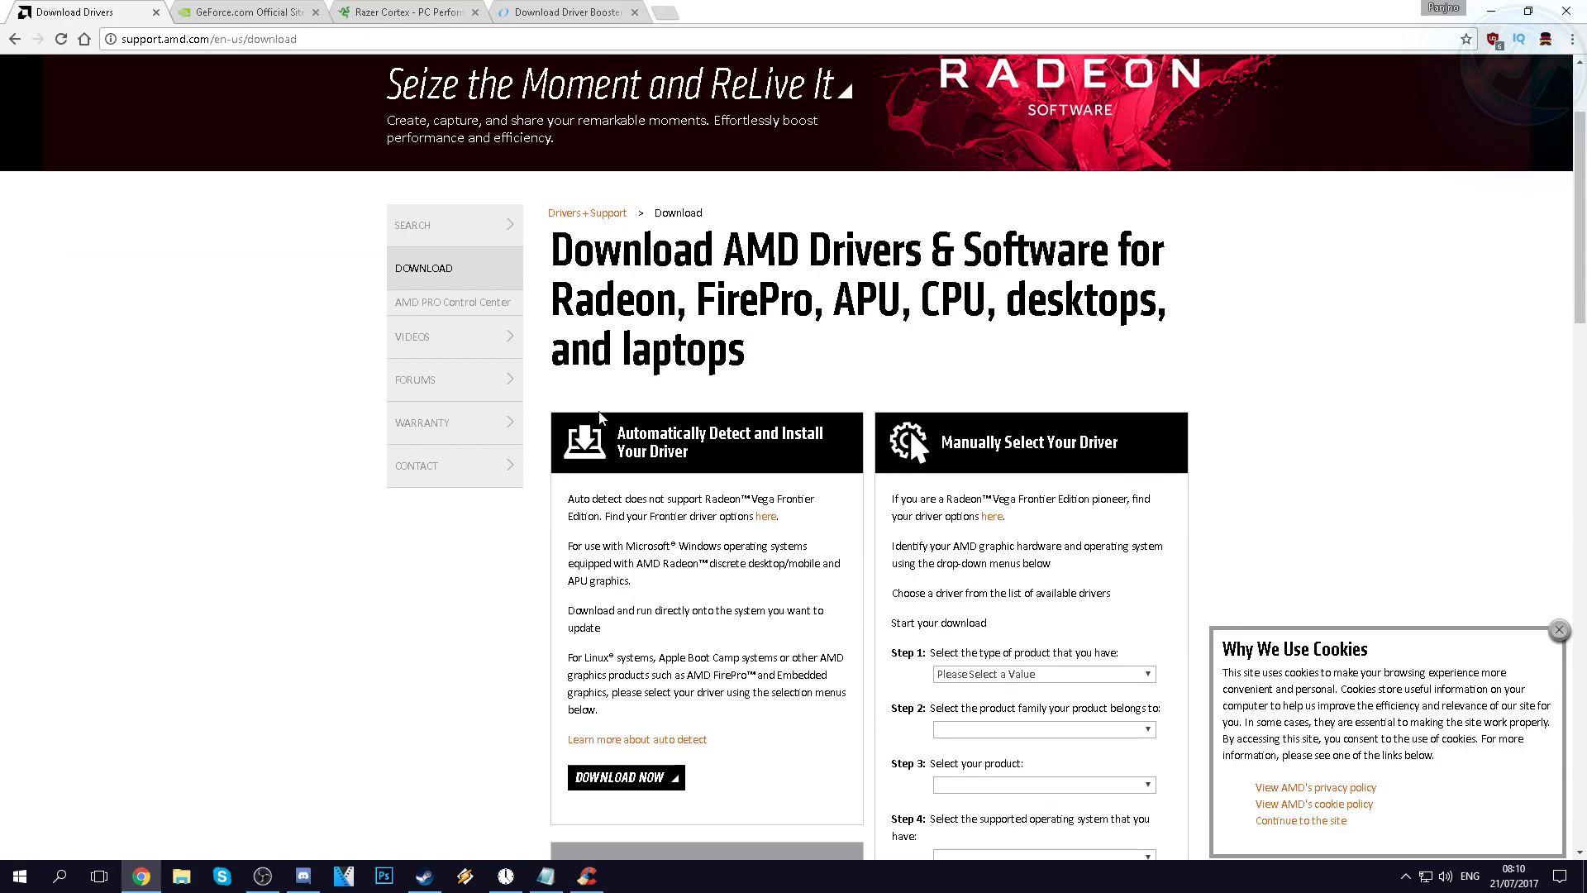
scroll(731, 350, down, 1)
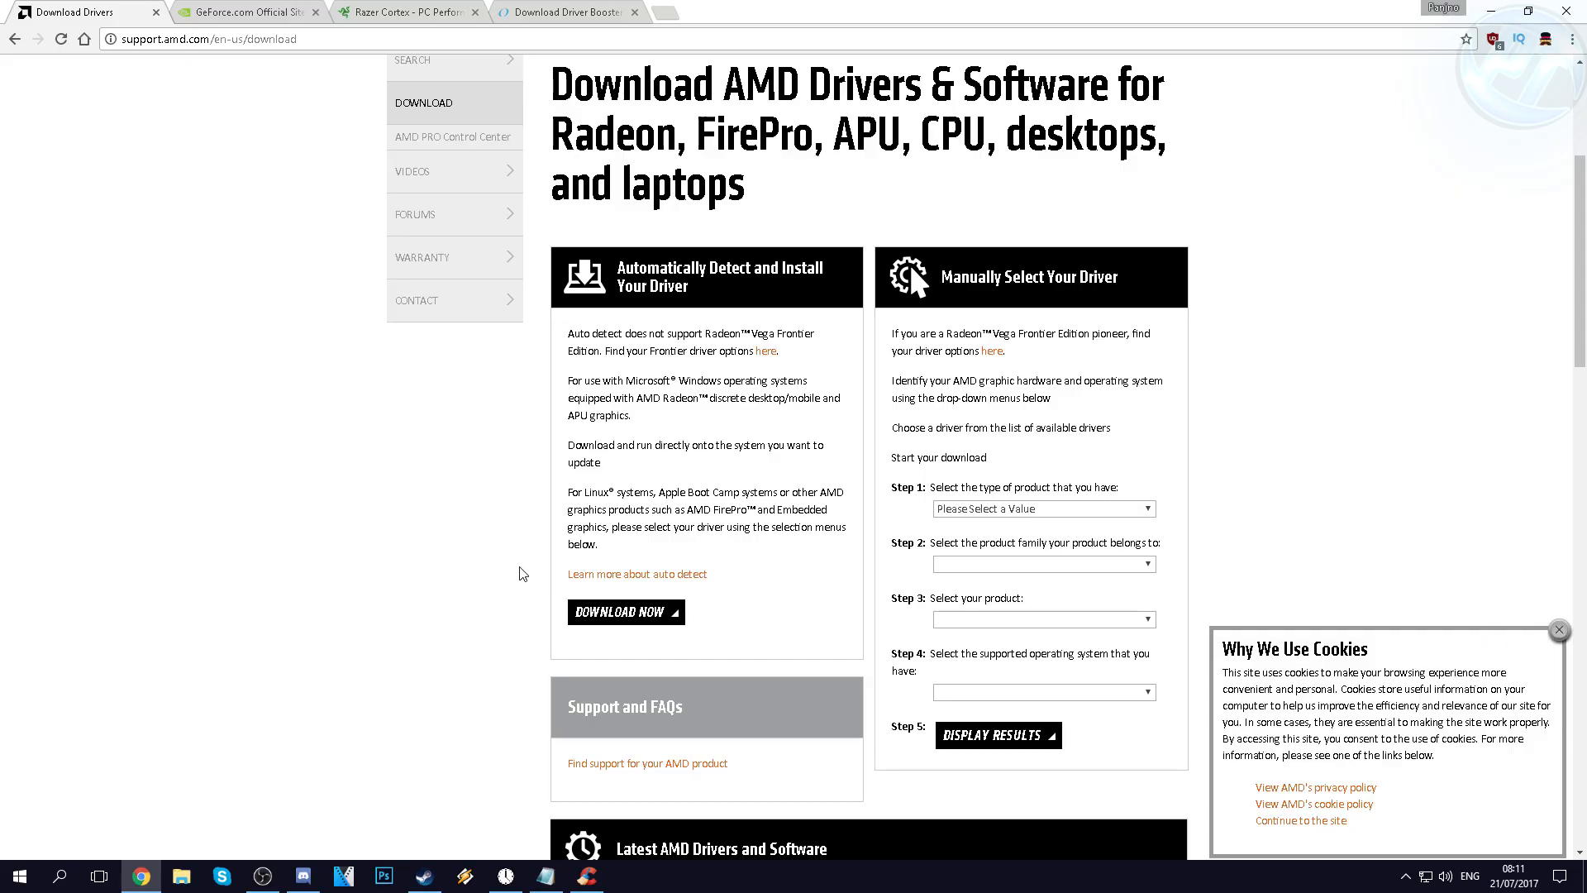
key(ctrl+Tab)
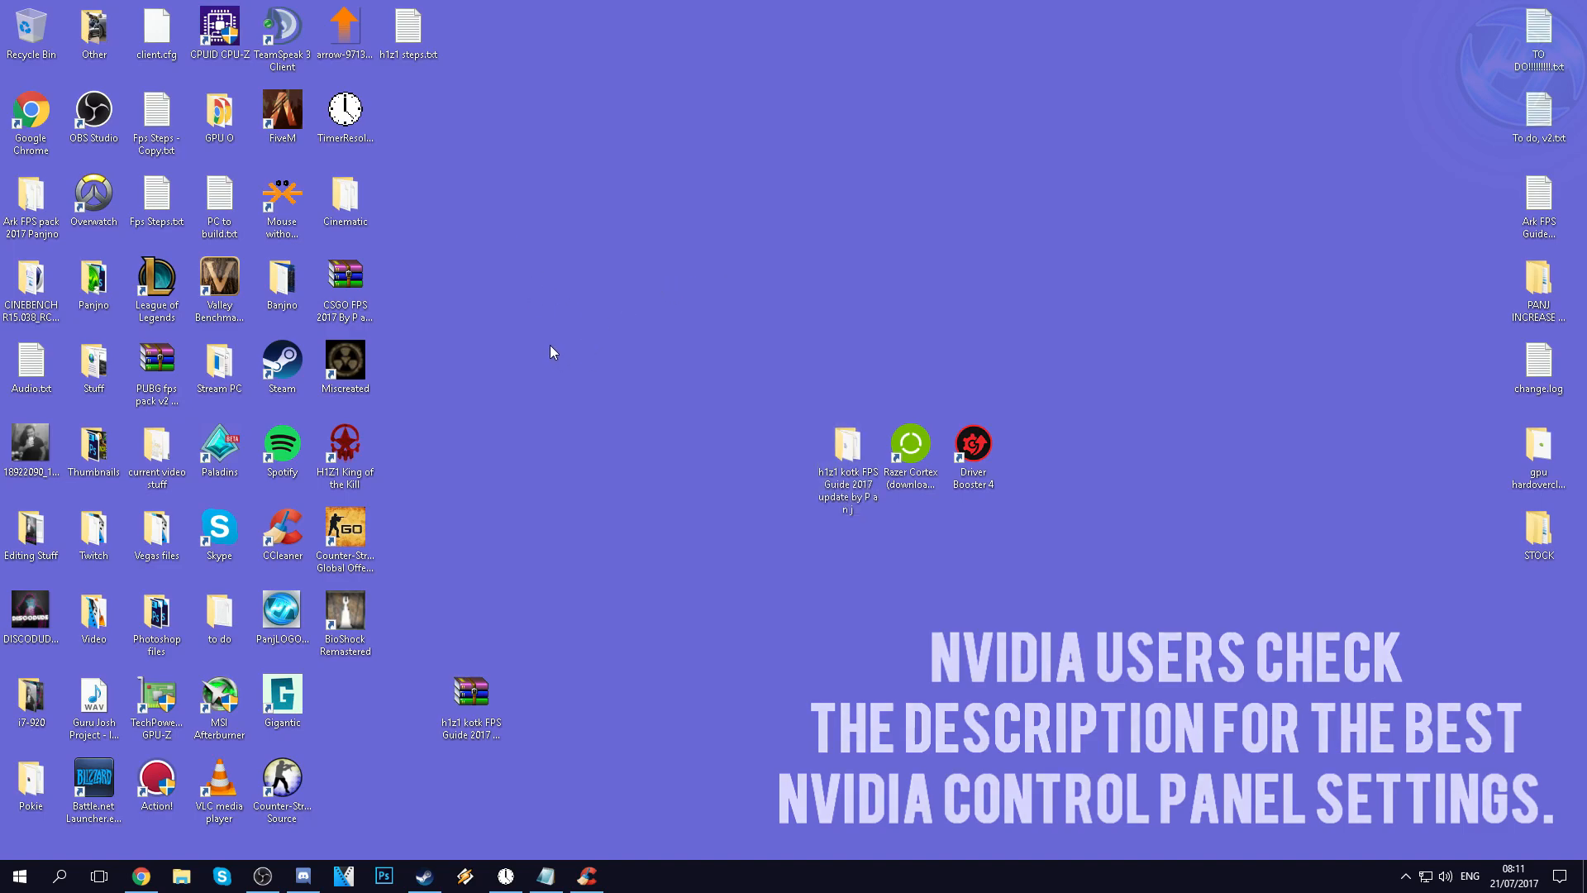
Search Windows for "this pc", open it, and bring up the properties of Local Disk (C:)
click(181, 876)
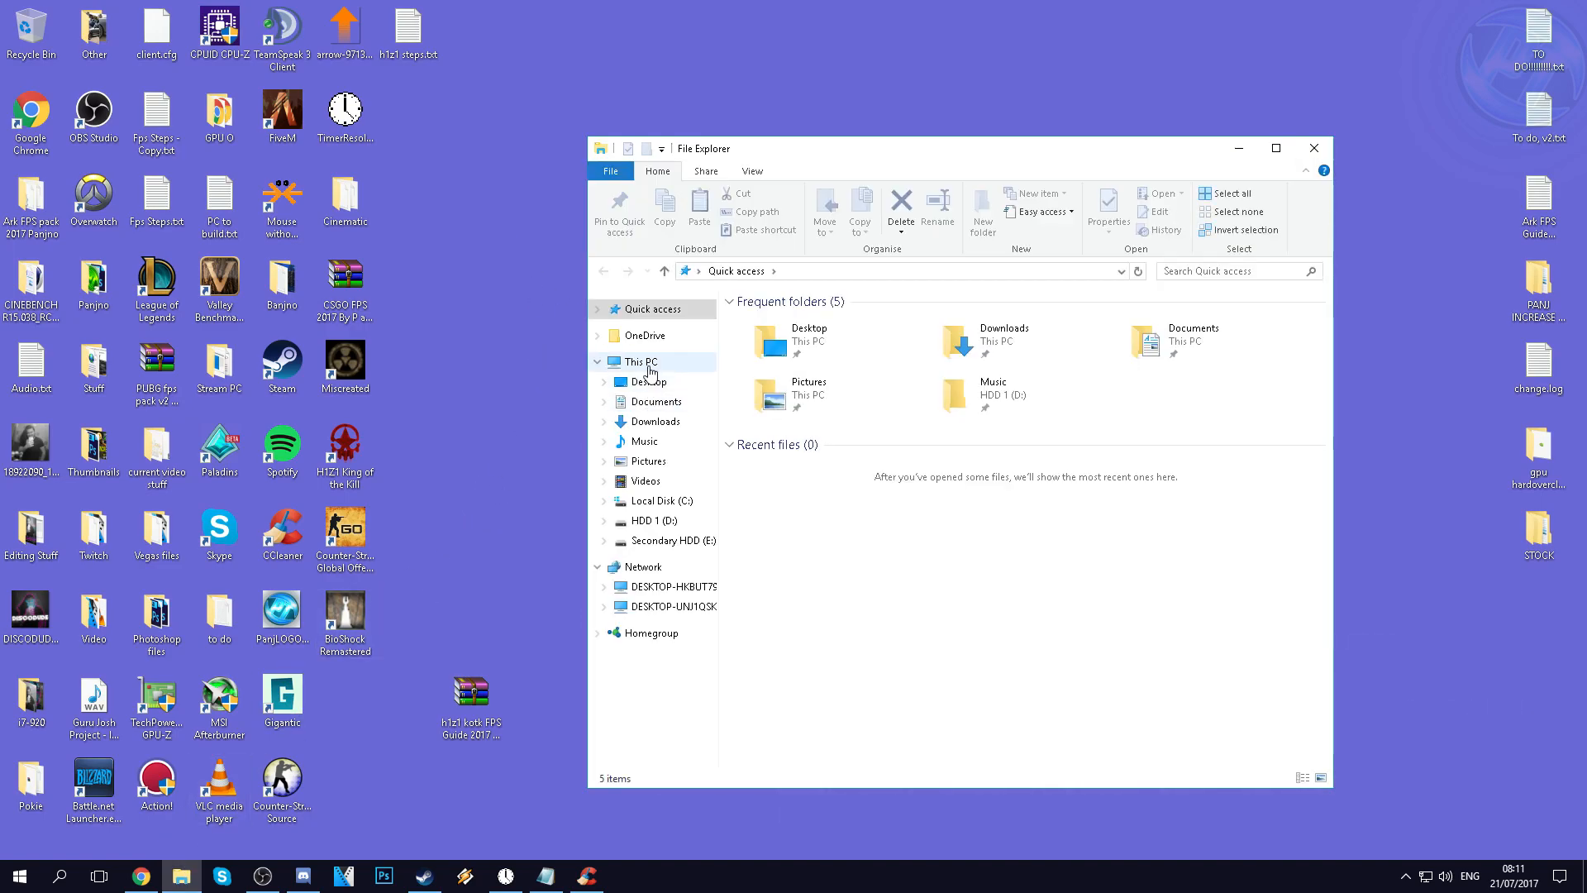
click(1237, 149)
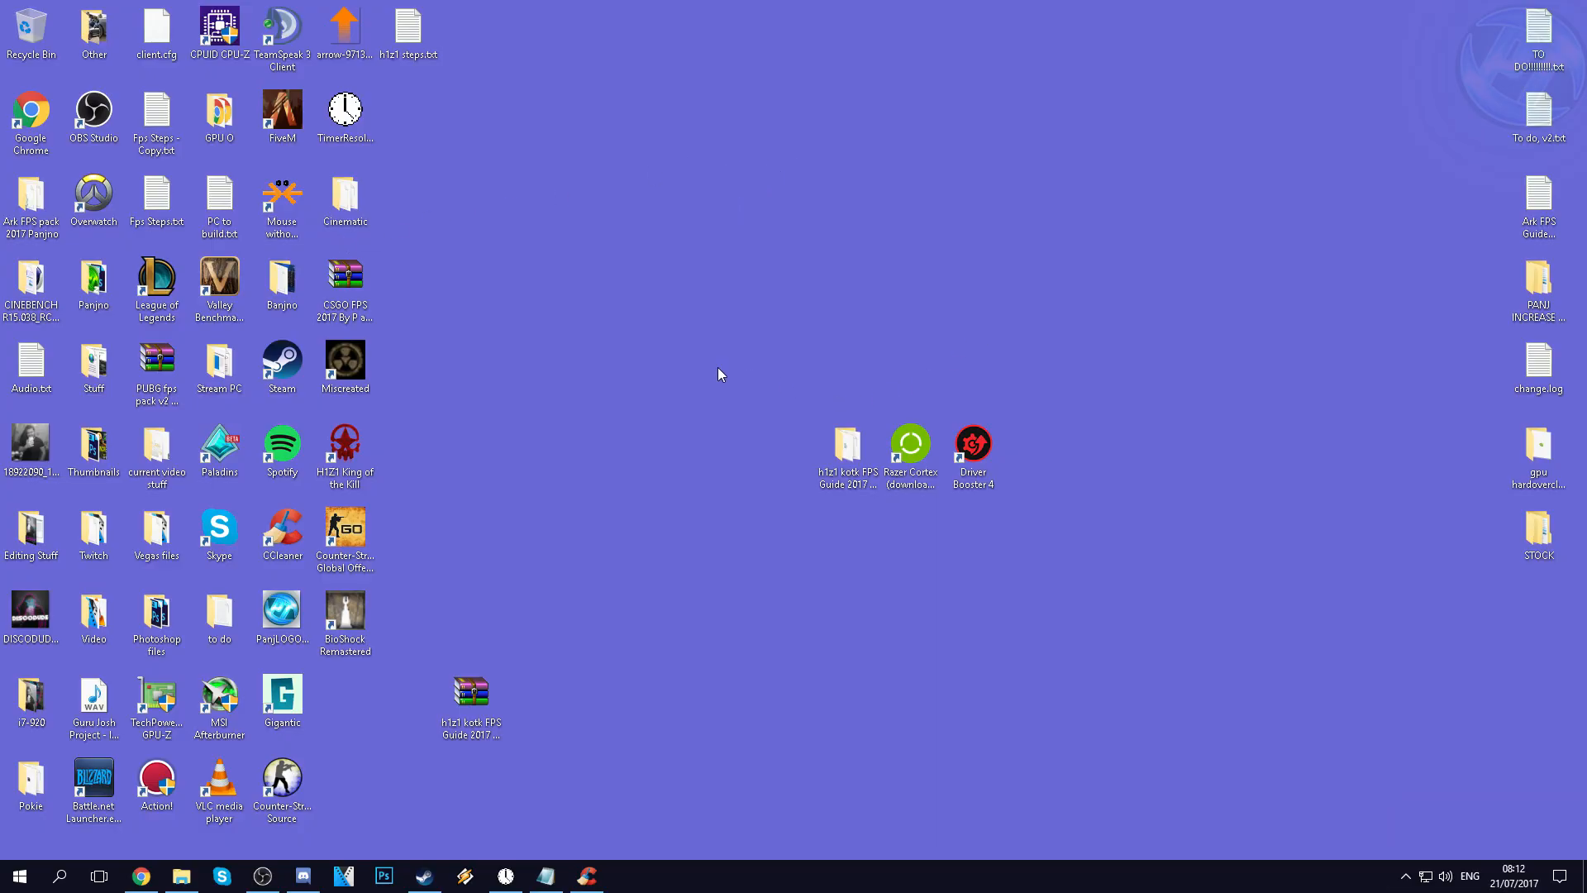
click(33, 873)
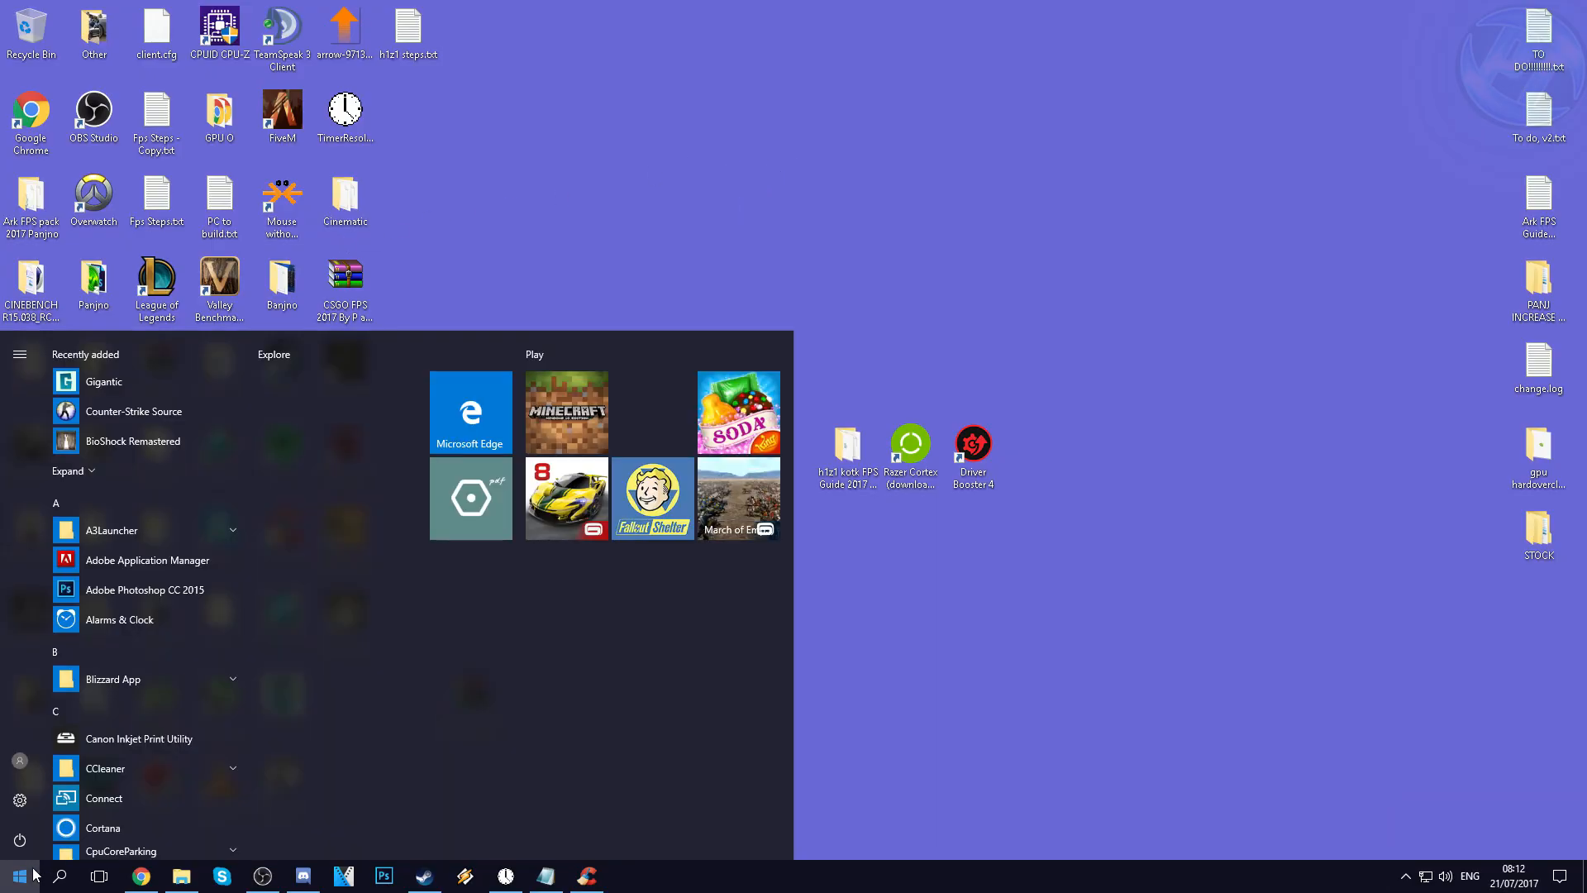
text(this pc)
key(Return)
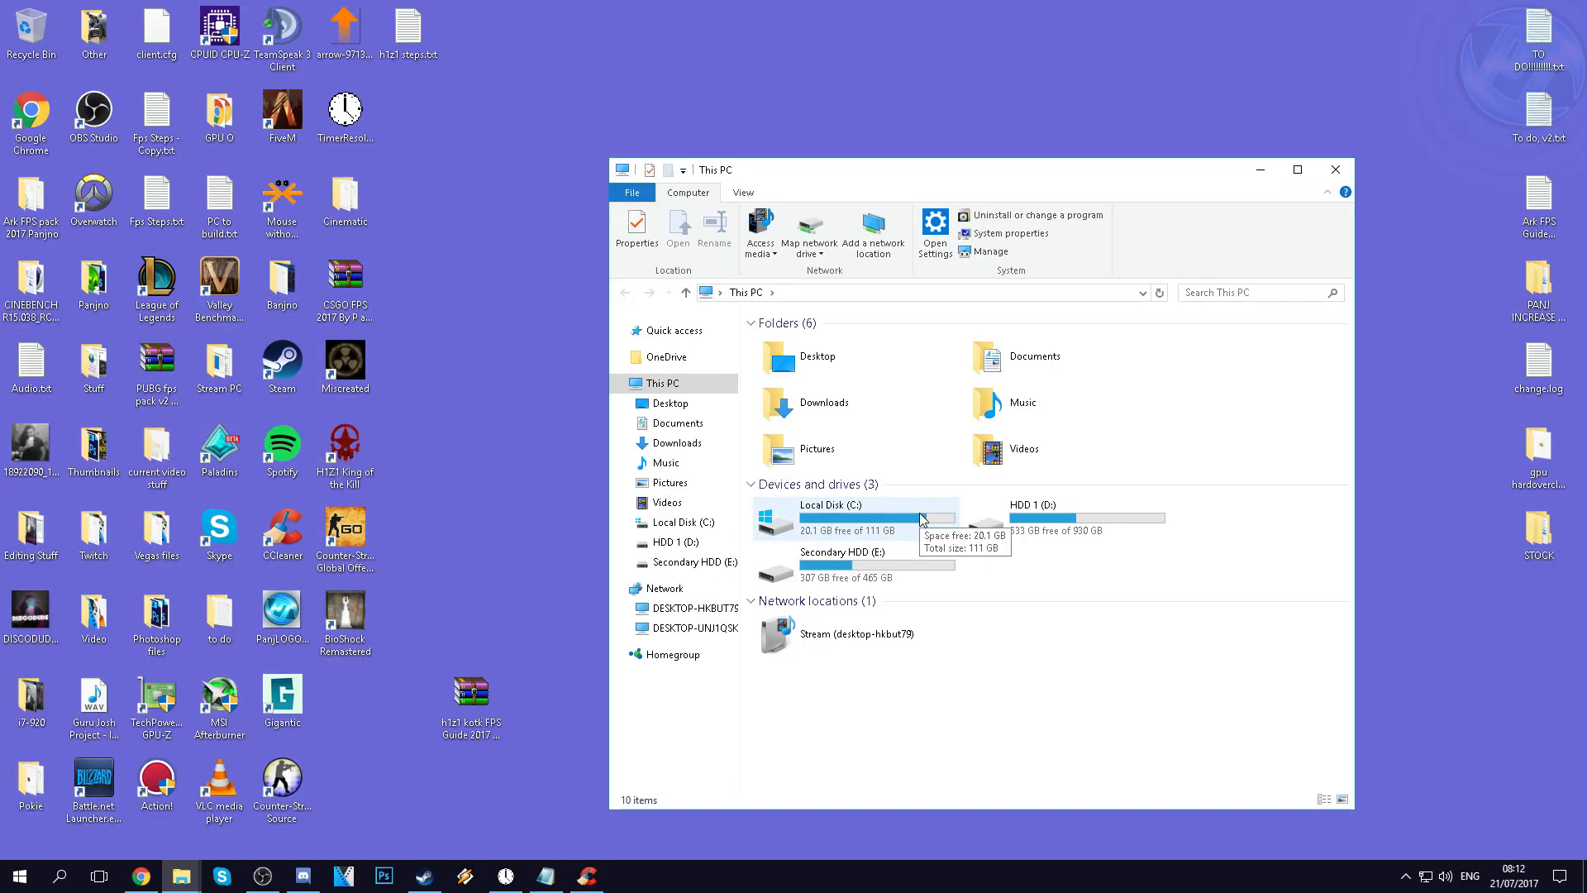
right_click(825, 521)
click(835, 499)
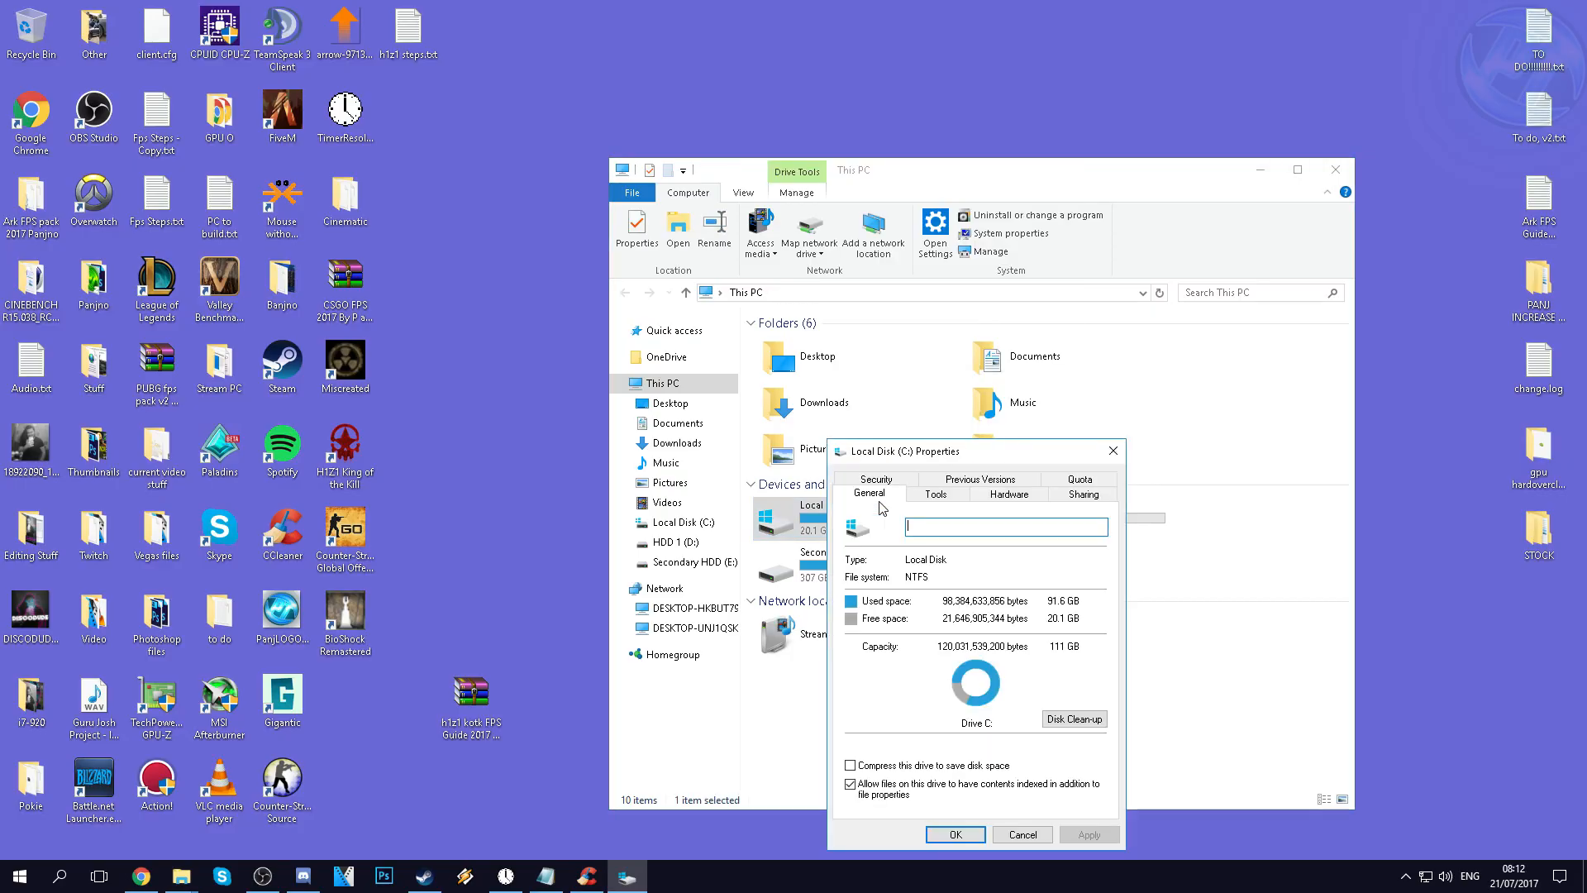
Run Disk Clean-up on Local Disk (C:) with all the listed file types selected, and close the drive's properties
click(1080, 721)
scroll(162, 252, down, 3)
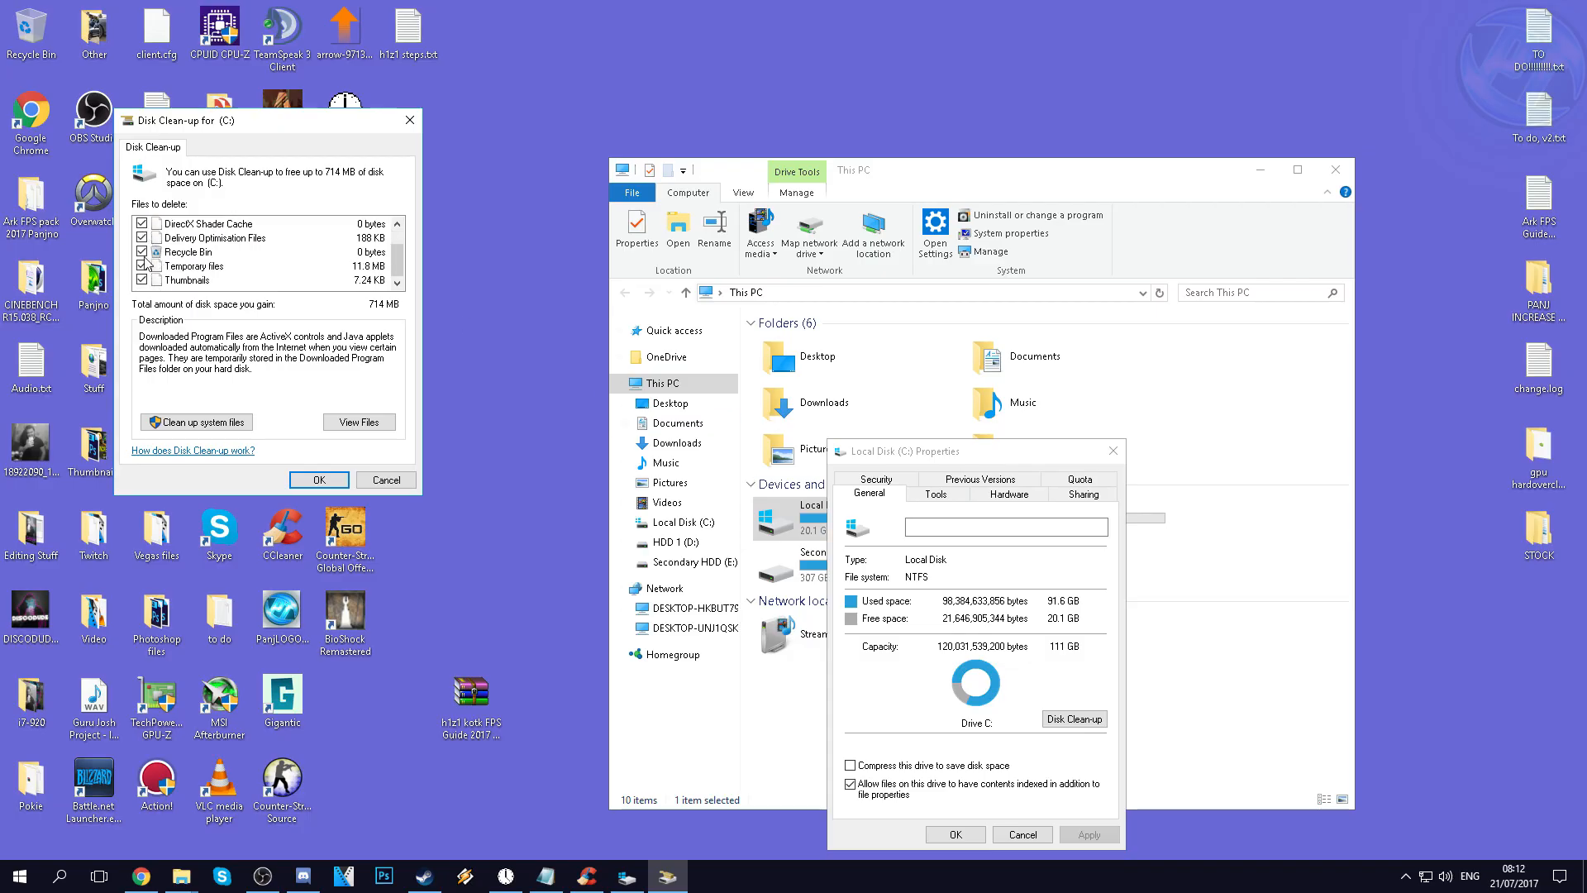
scroll(145, 260, up, 1)
scroll(155, 248, down, 1)
scroll(198, 269, up, 1)
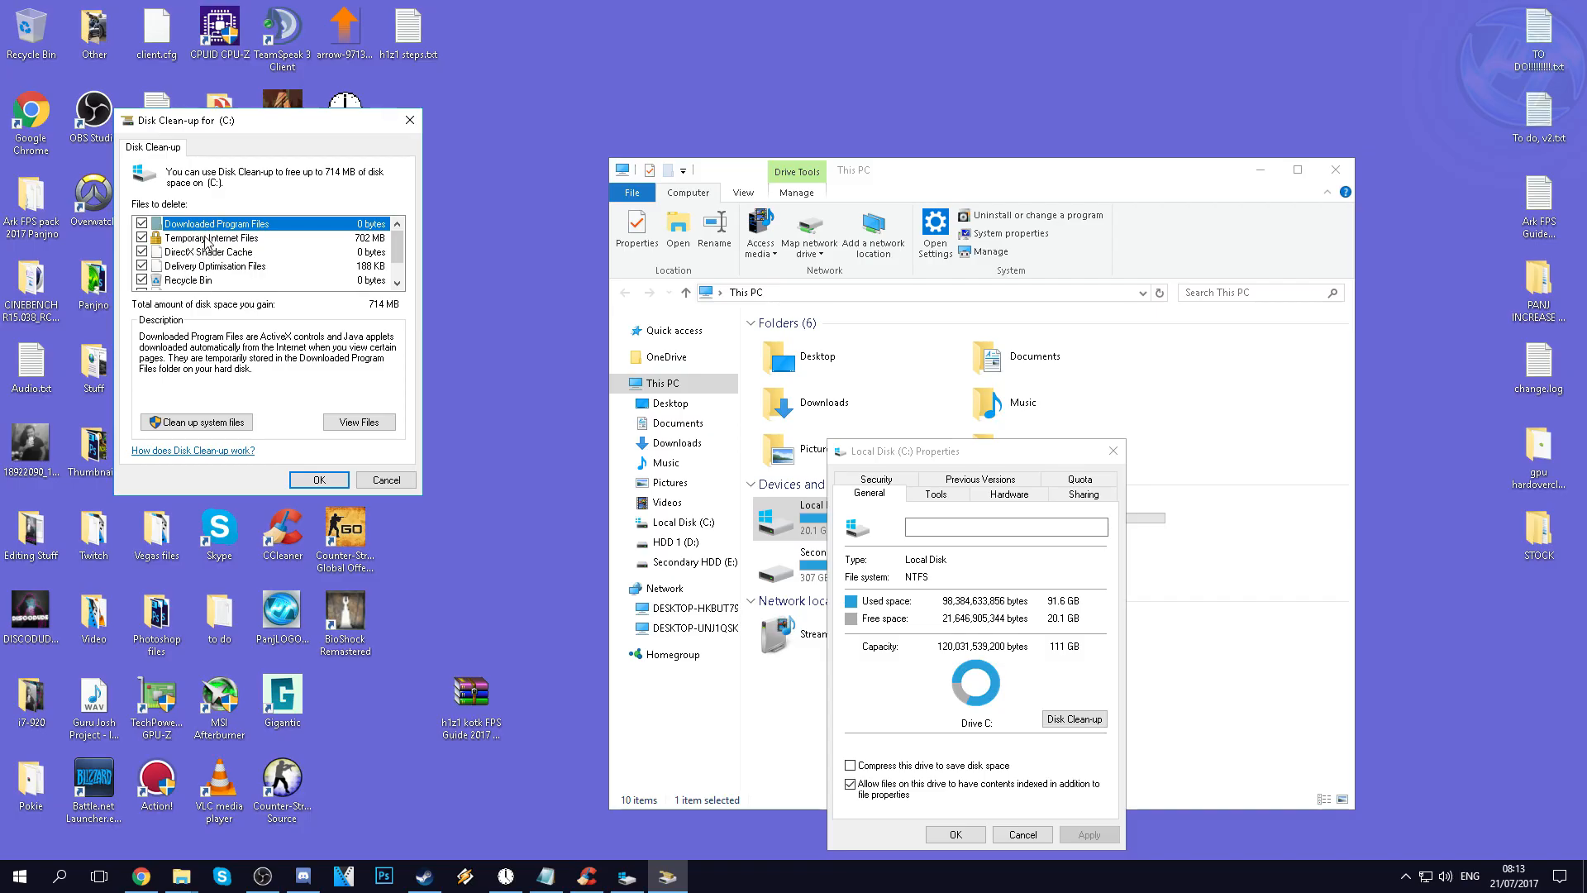
click(319, 479)
click(816, 454)
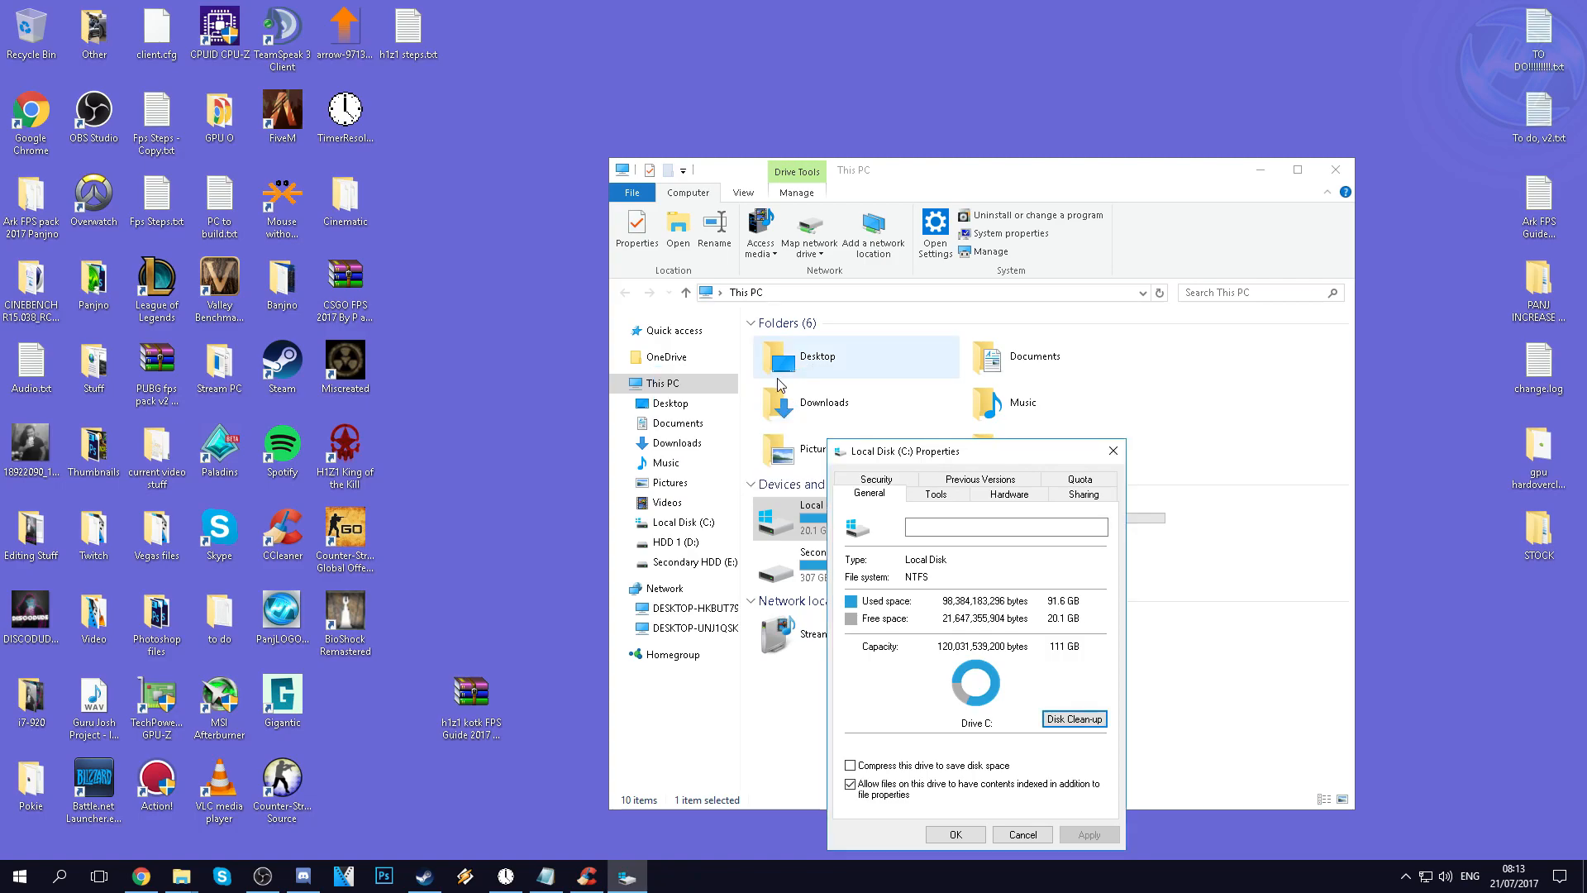
click(956, 834)
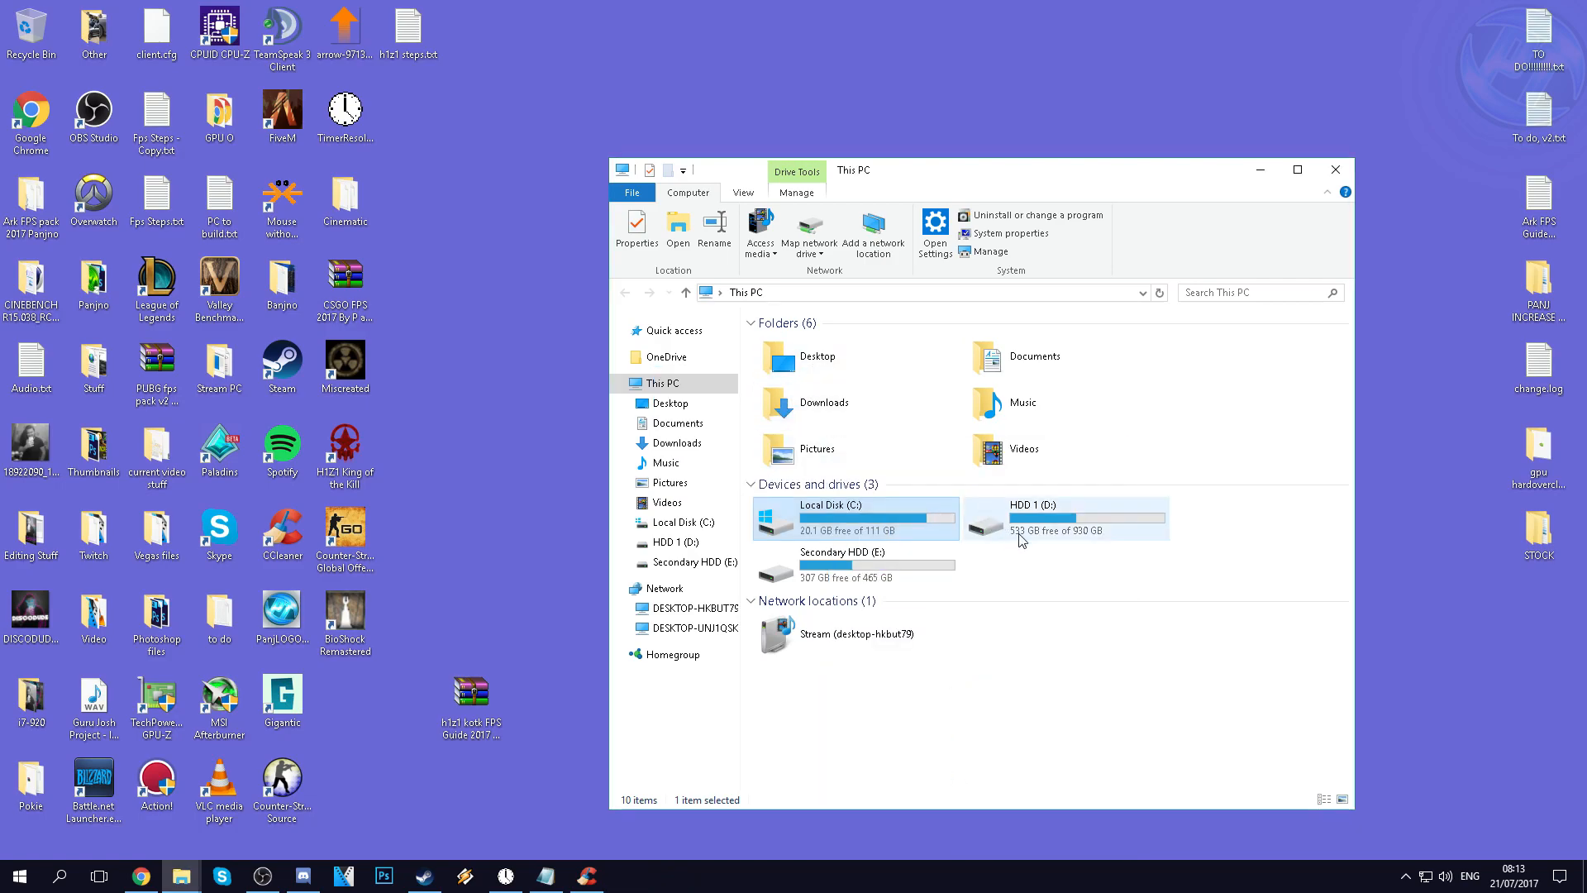
Open the properties of HDD 1 (D:) and scan the drive for file system errors
right_click(1086, 533)
click(874, 557)
click(1038, 508)
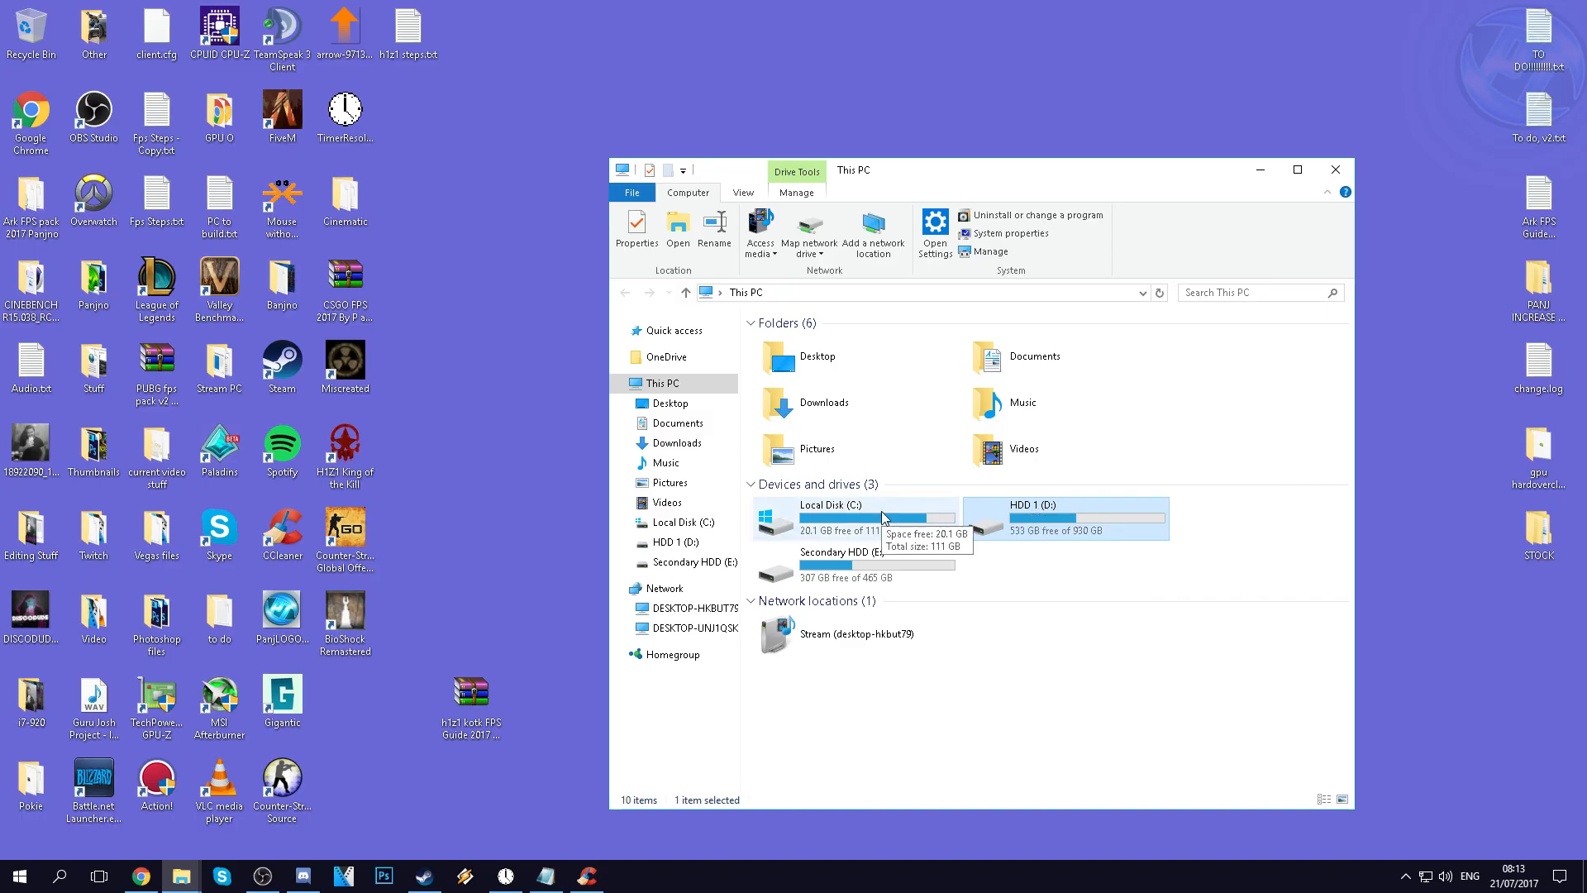
right_click(1018, 518)
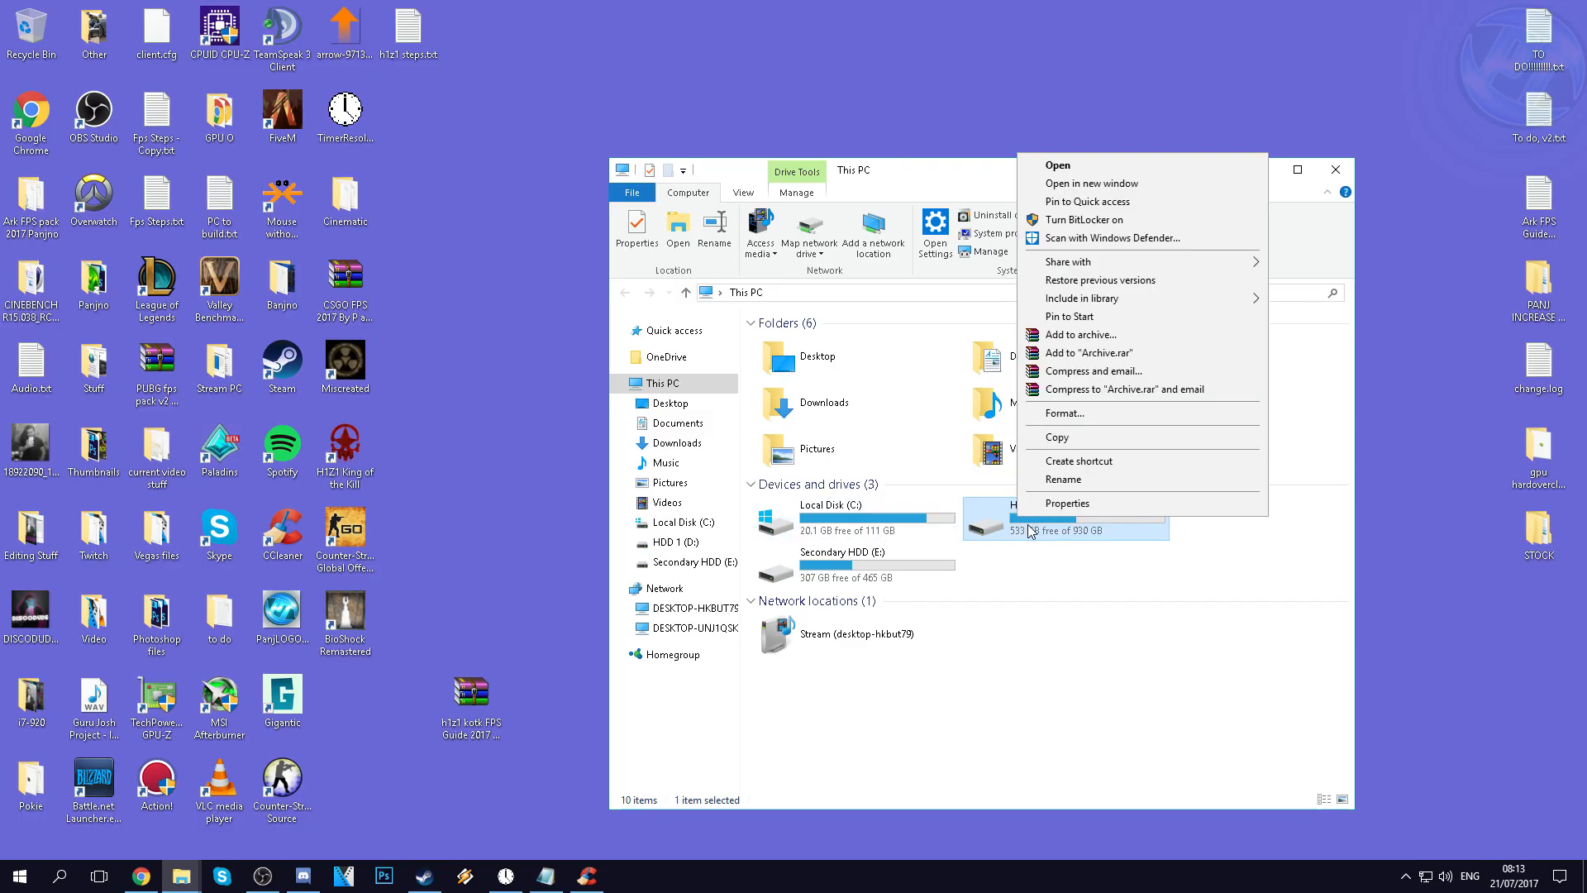
click(1066, 504)
click(1140, 494)
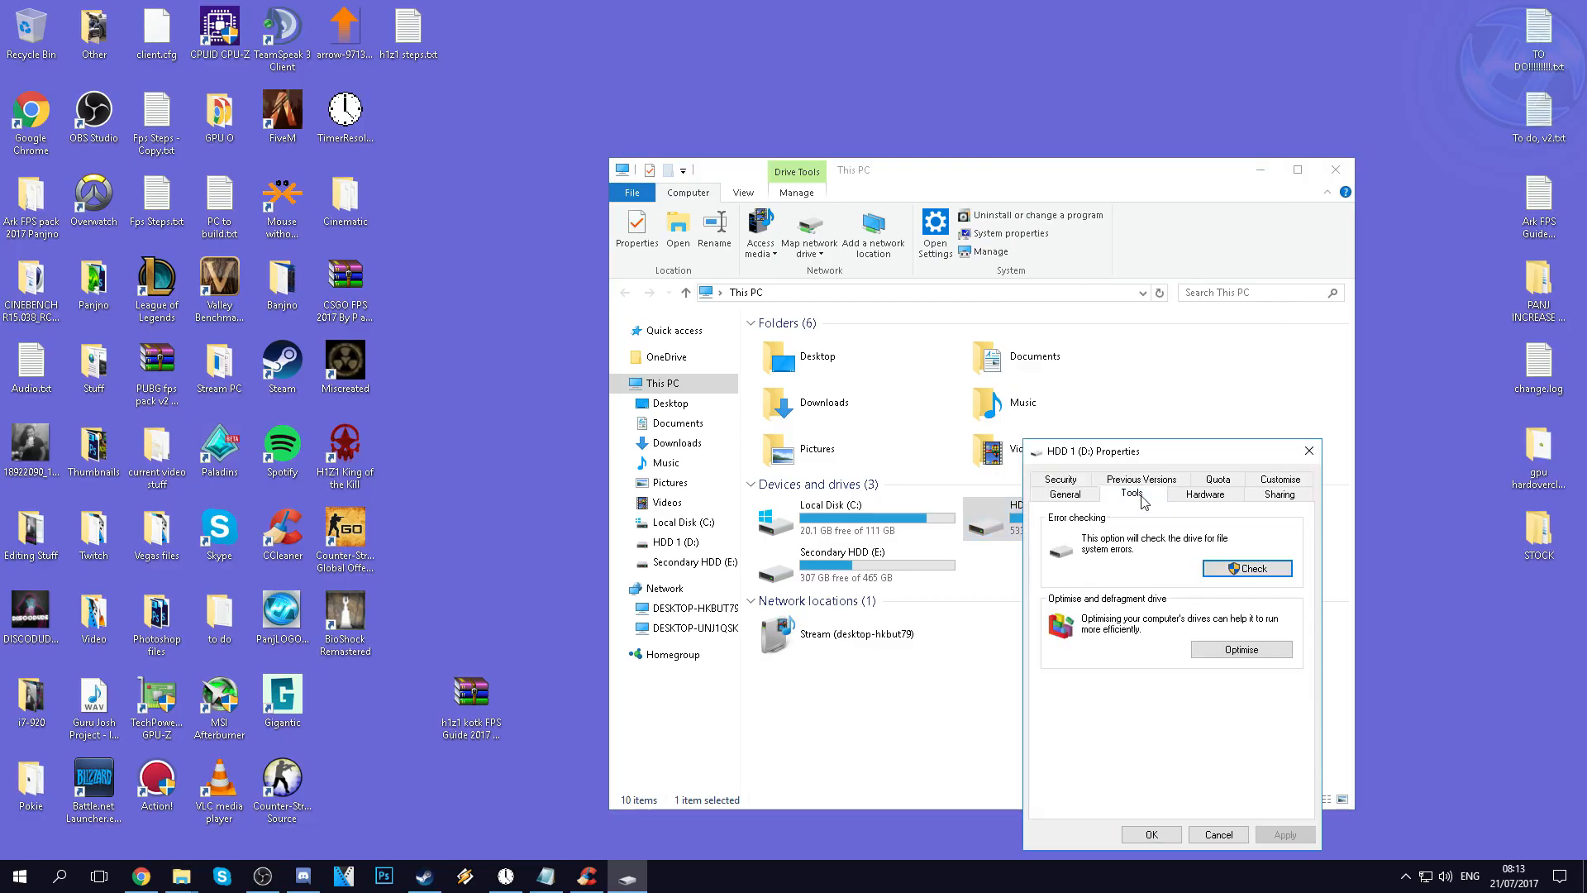
click(1246, 571)
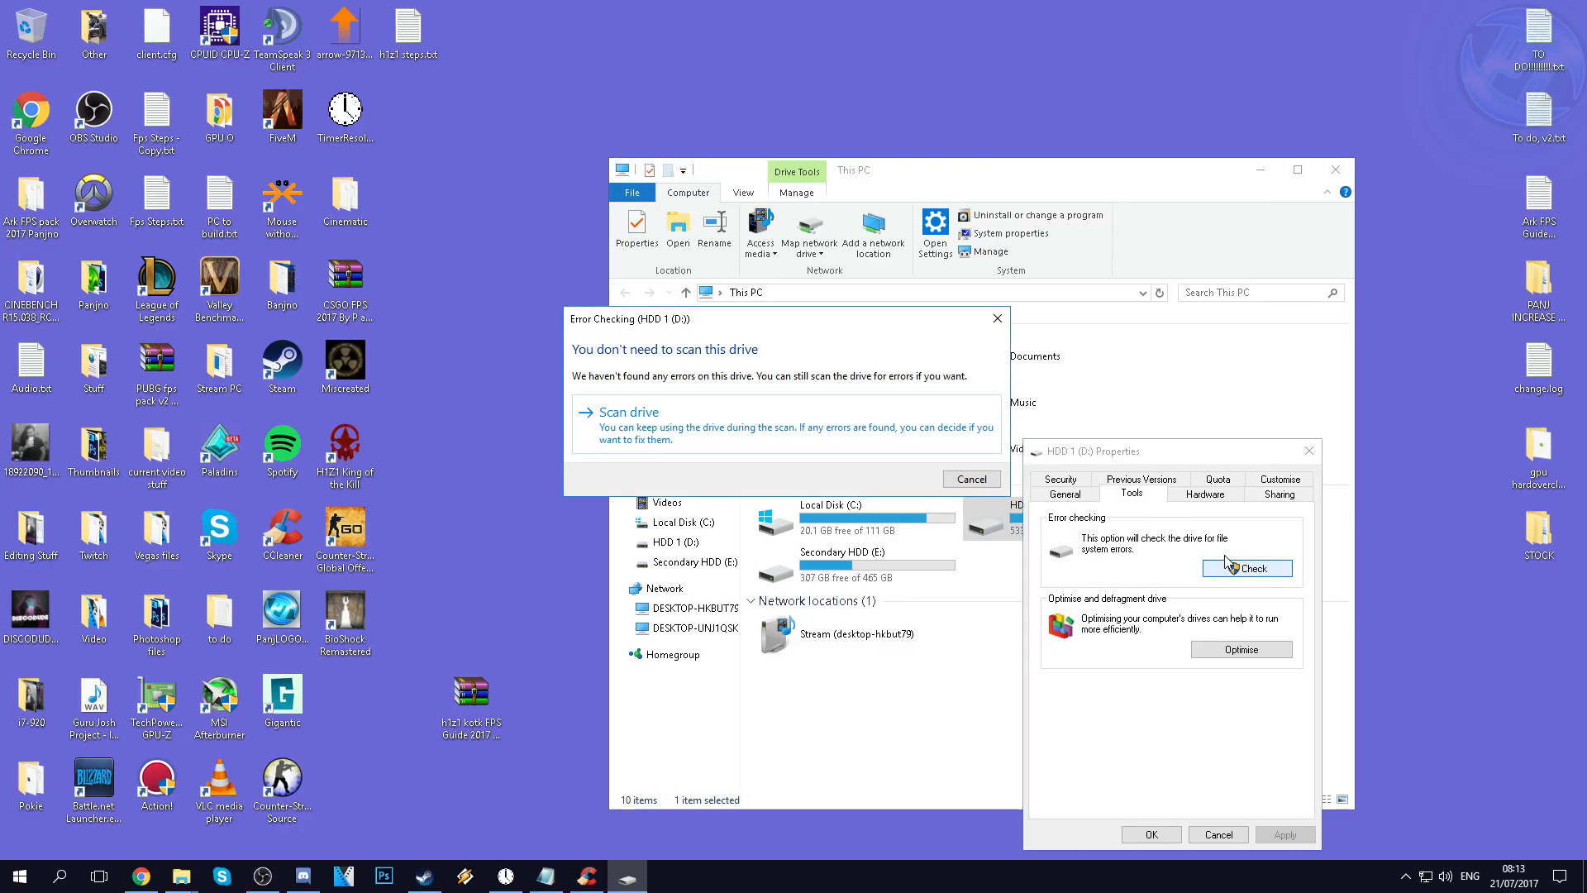
click(721, 415)
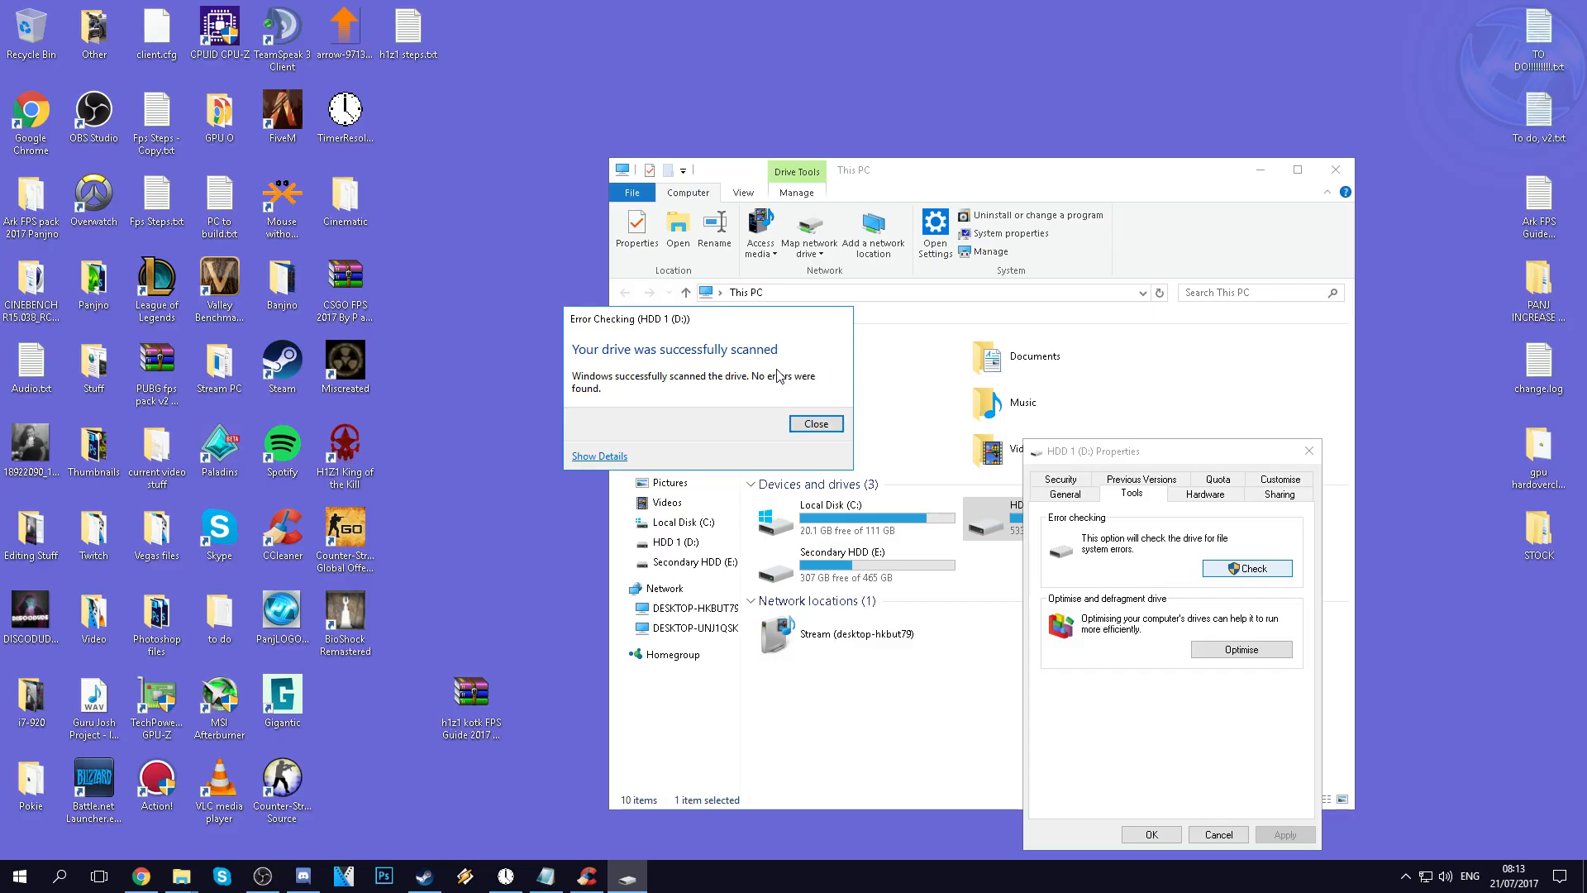
click(816, 425)
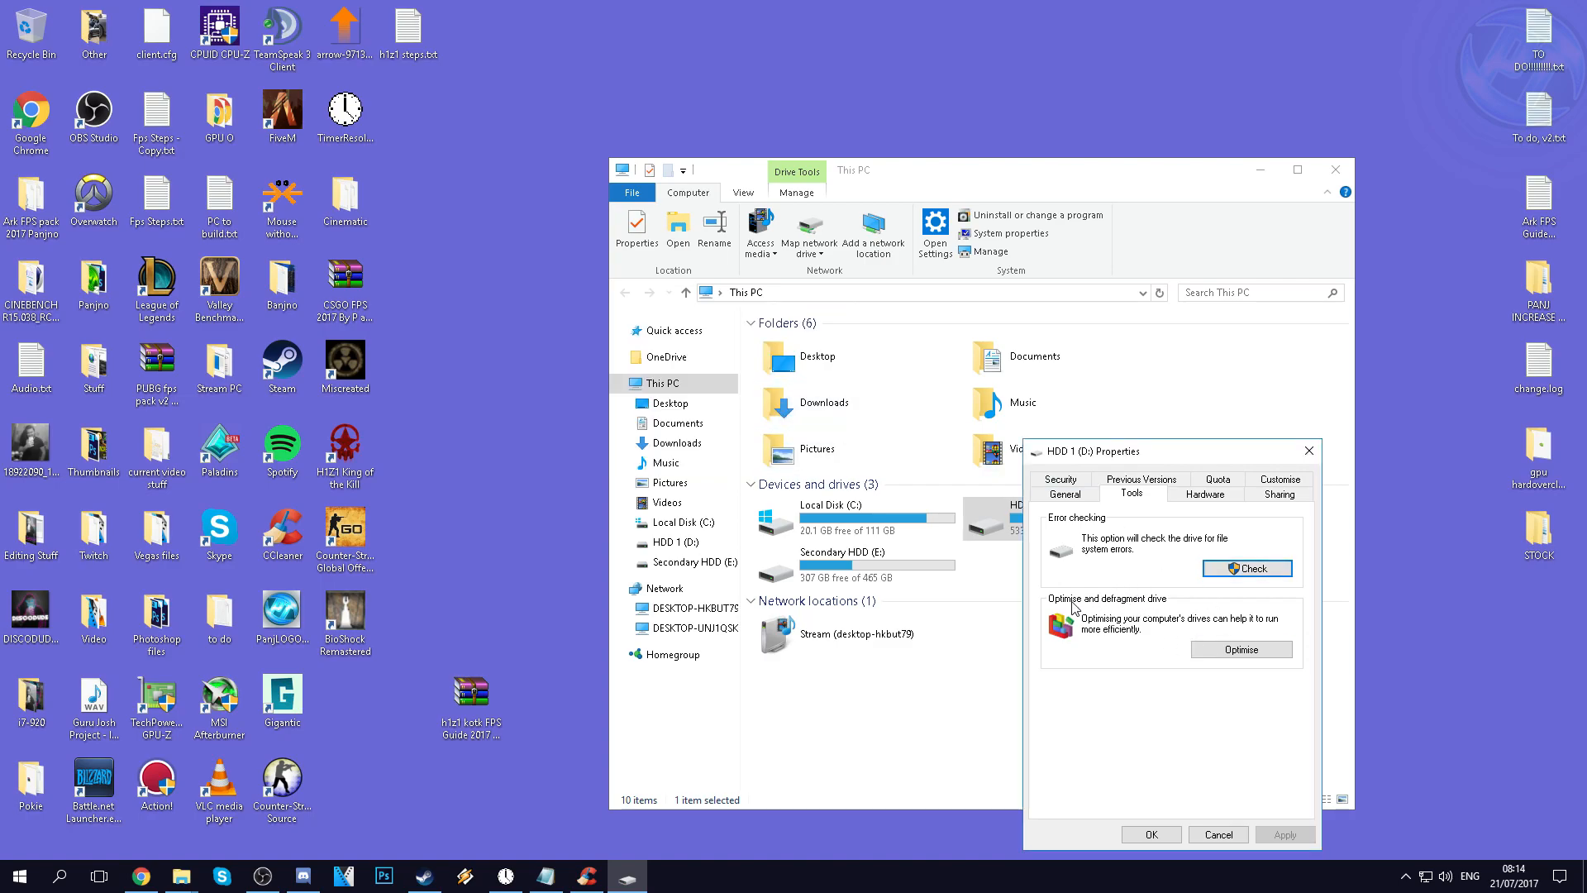
Analyse HDD 1 (D:) for fragmentation in Optimise Drives, and close the drive properties and This PC
click(1239, 651)
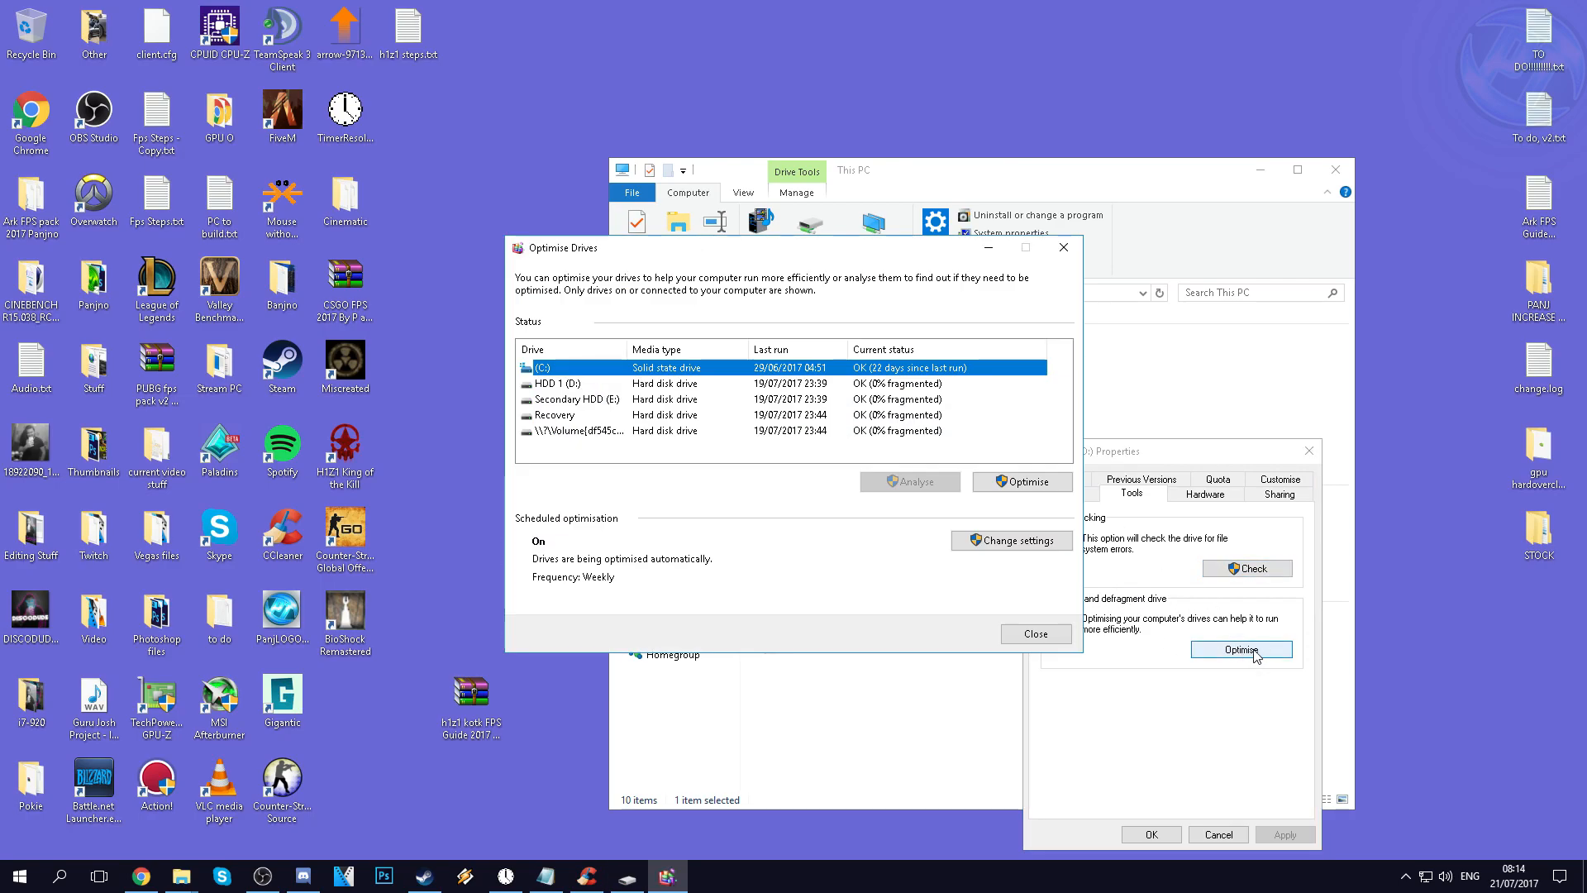
click(641, 384)
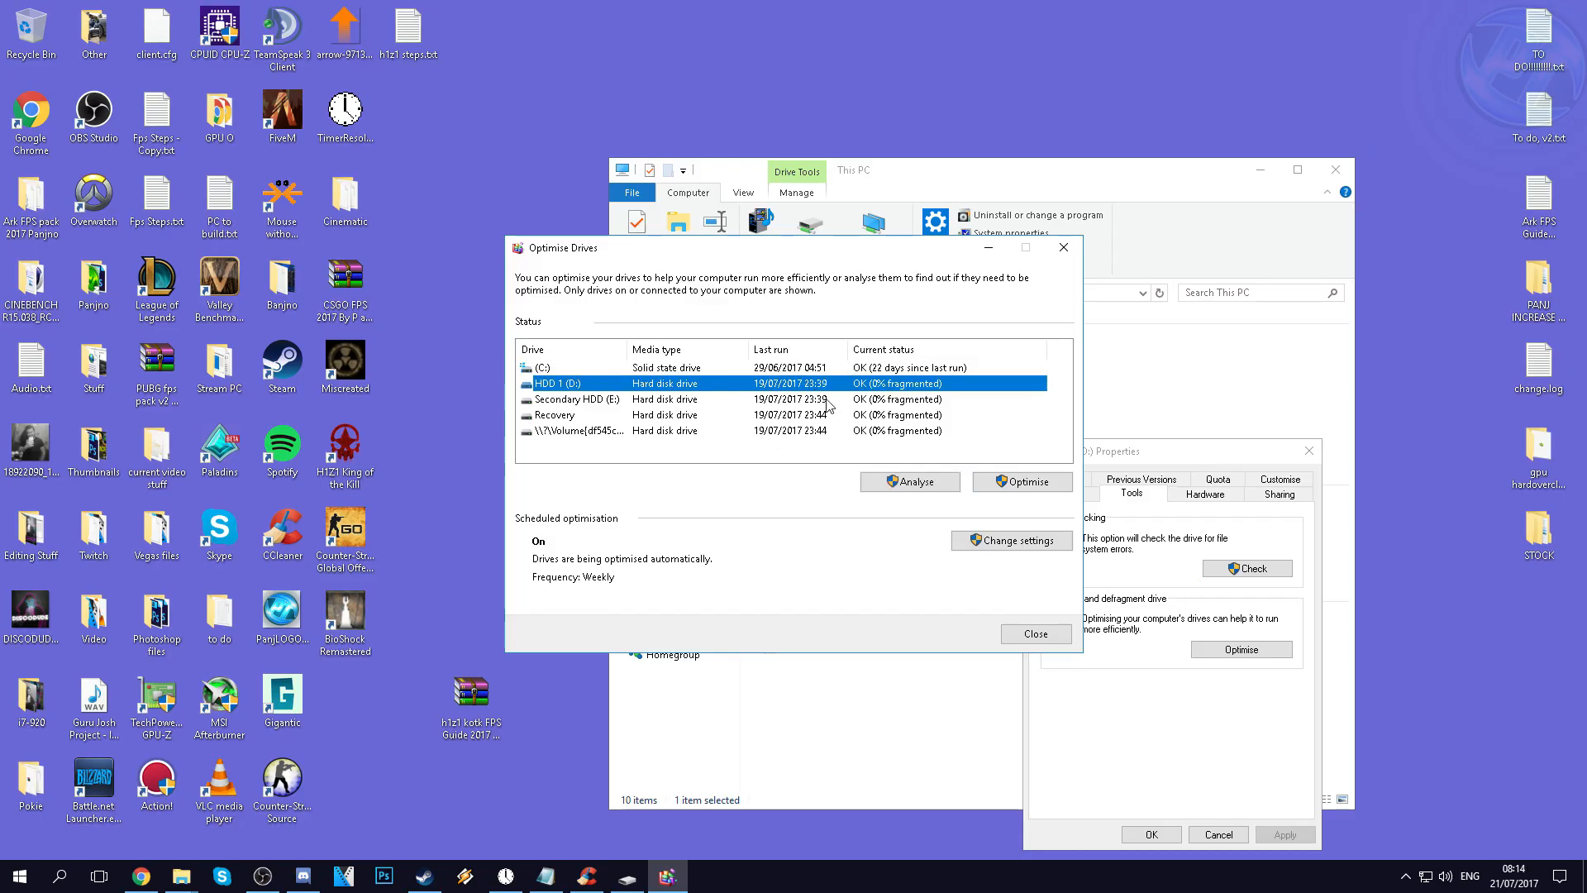
click(920, 479)
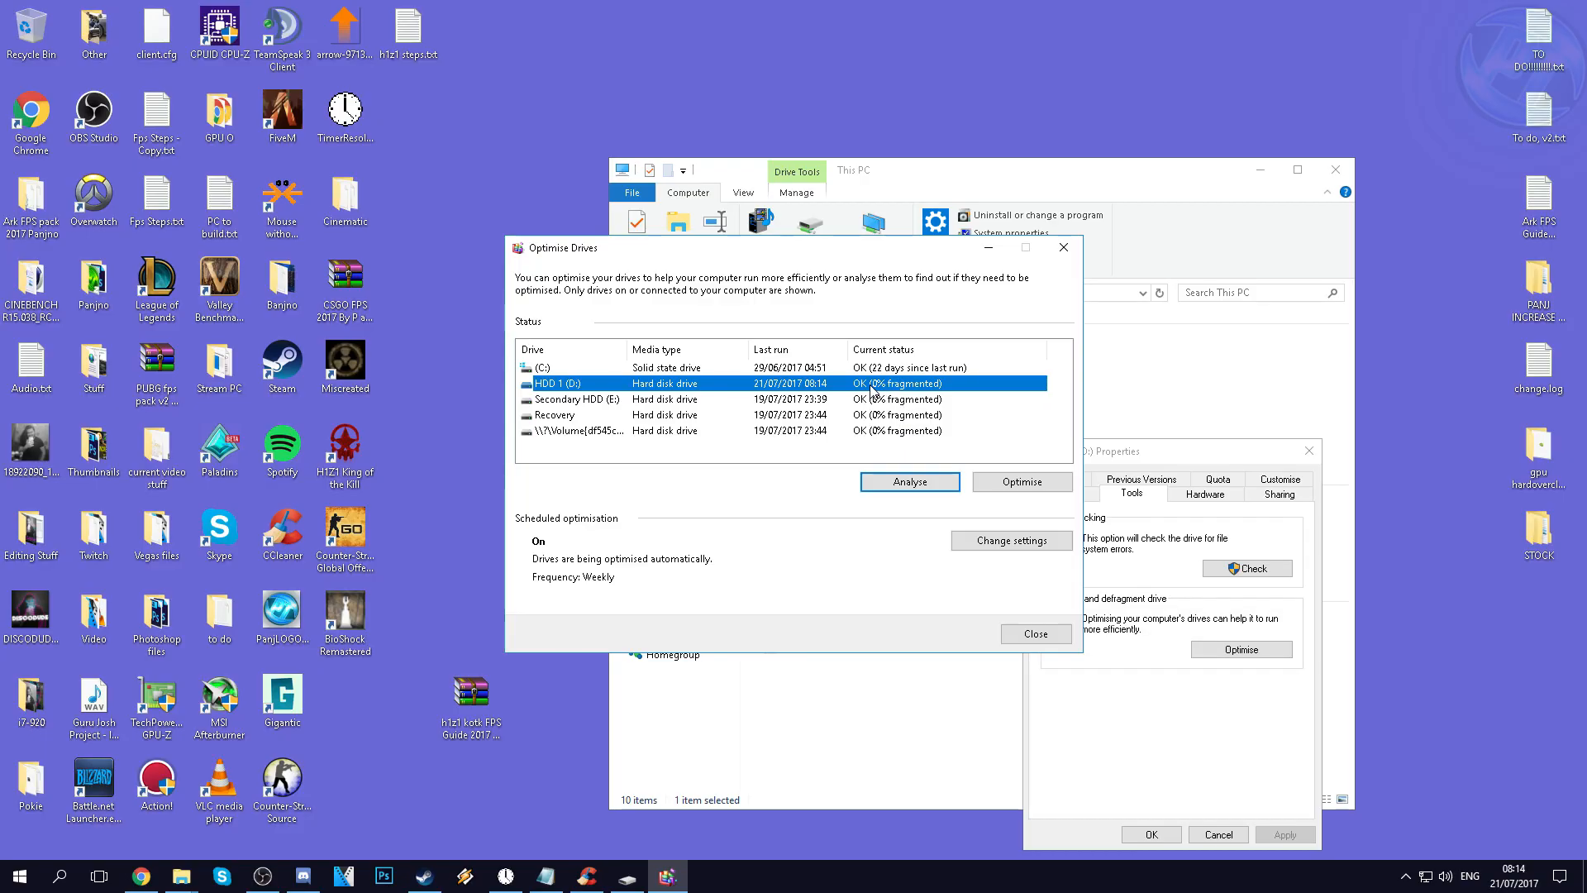
click(1035, 633)
click(1154, 836)
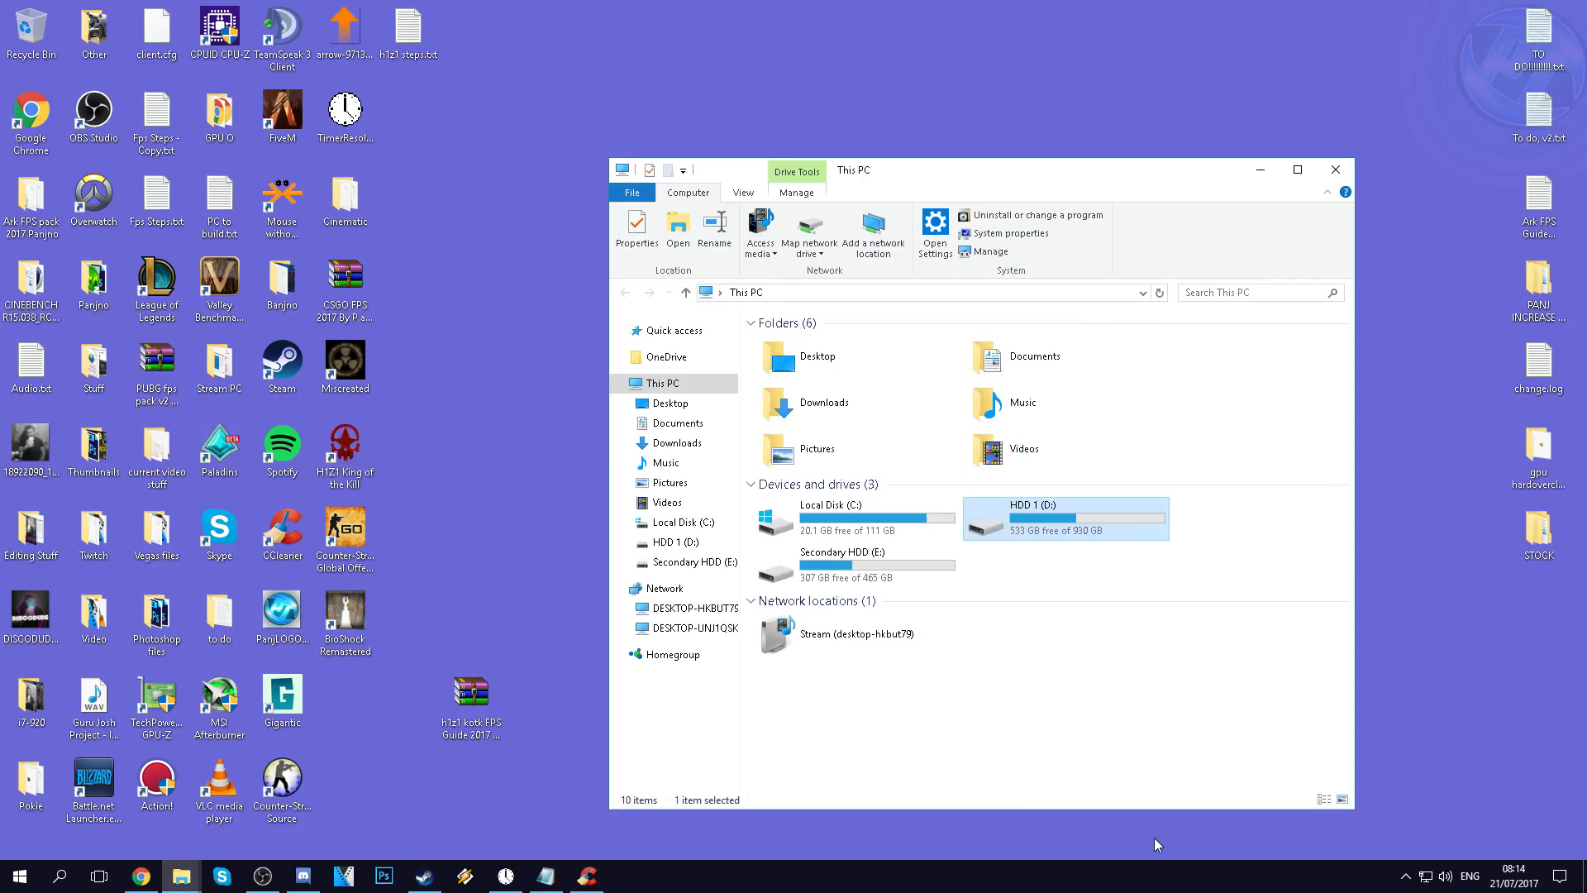
click(1335, 170)
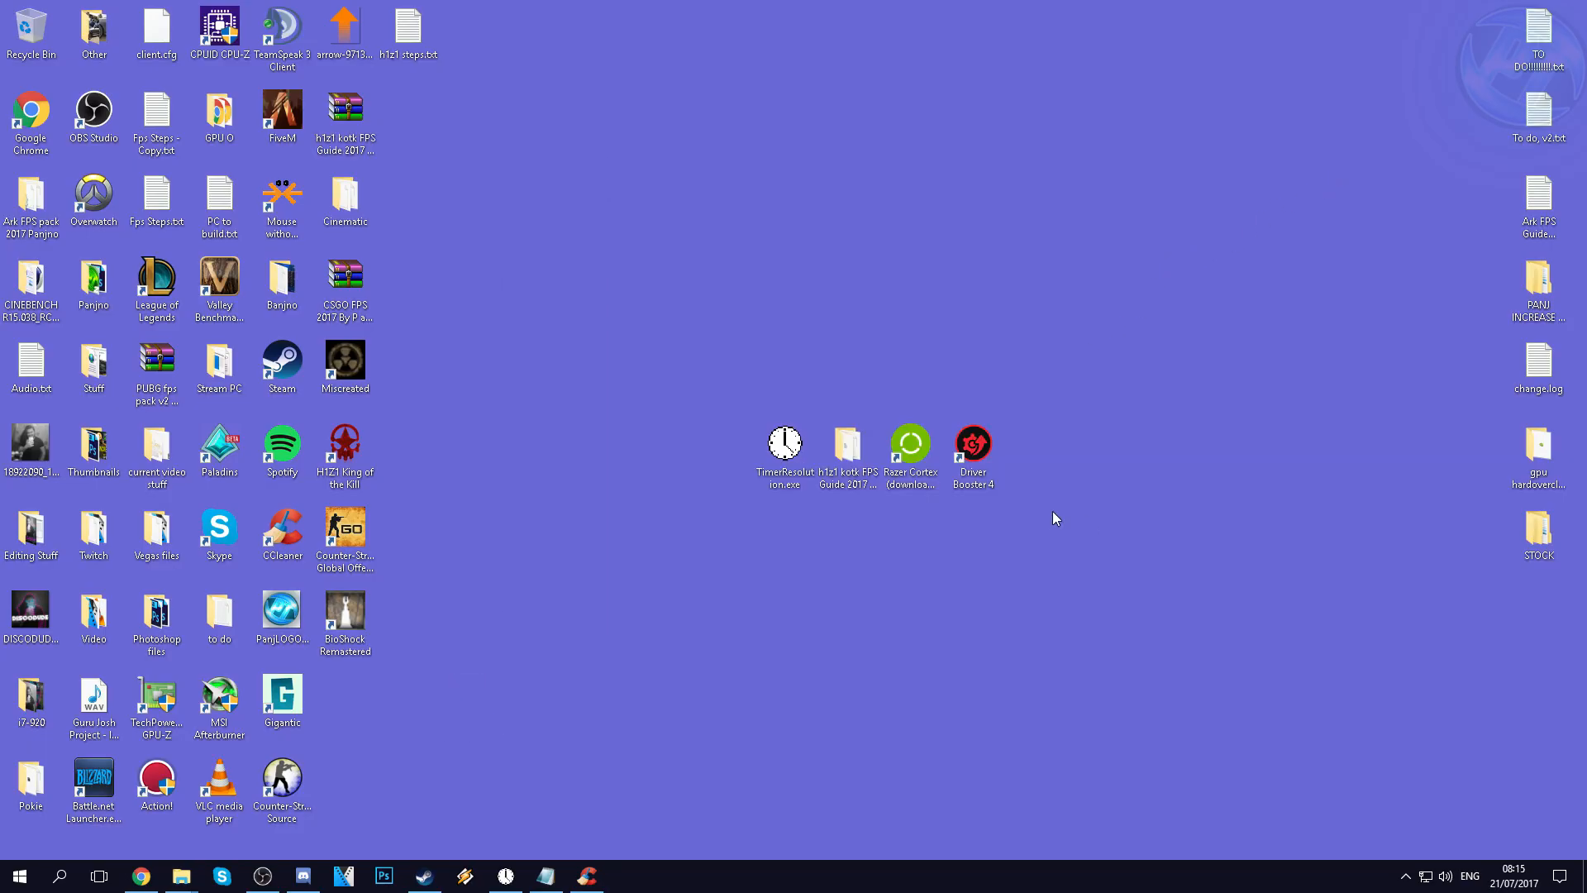
Try to move TimerResolution.exe from the h1z1 kotk FPS Guide 2017 folder to the desktop
double_click(847, 451)
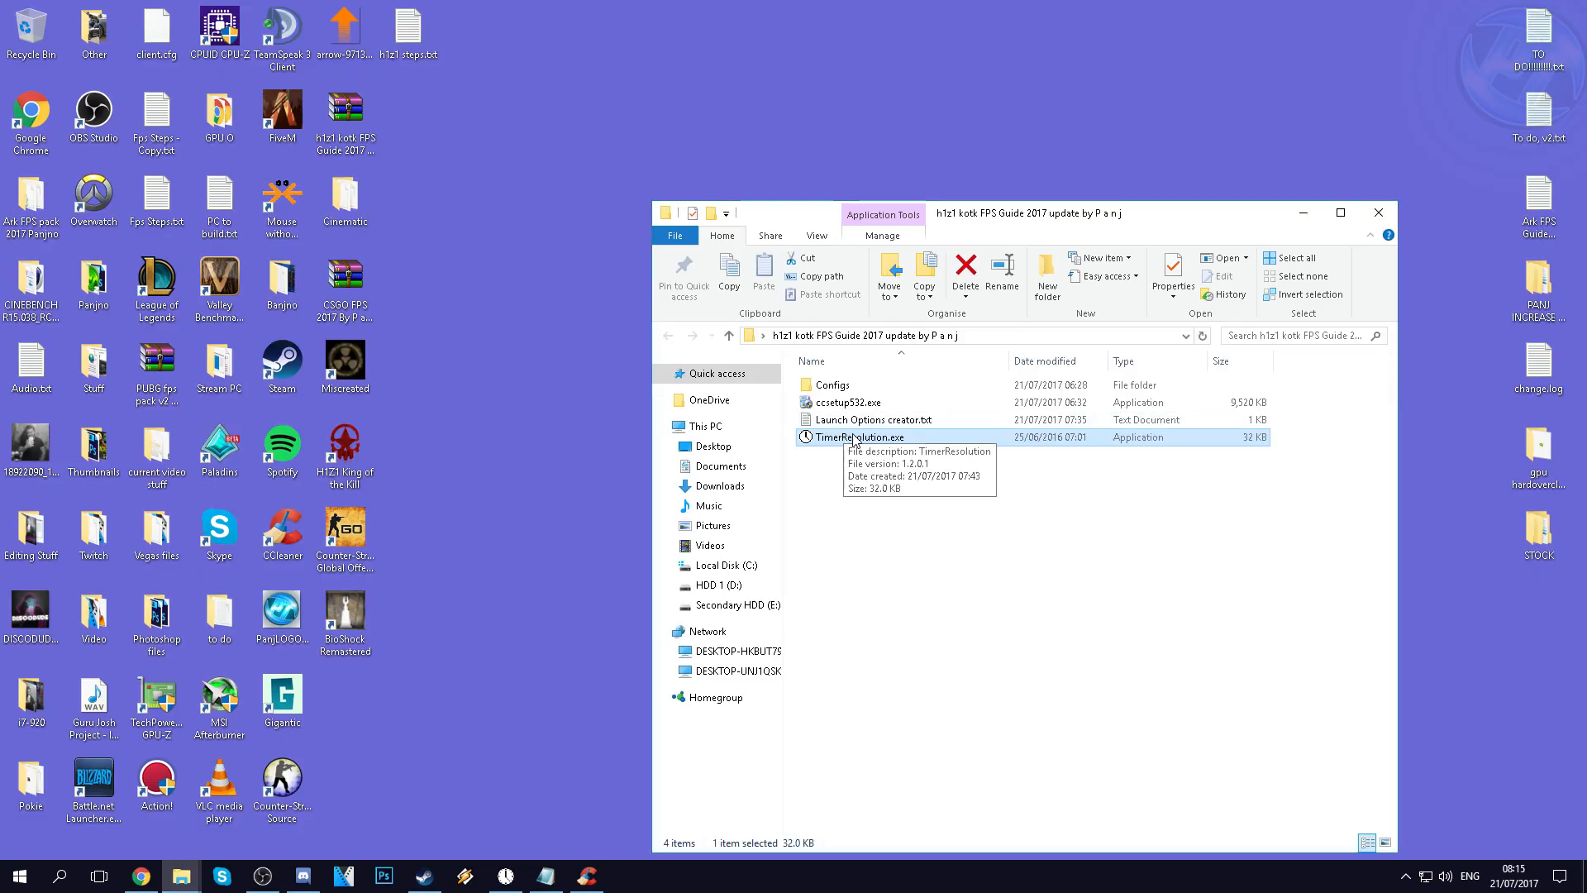
drag(846, 444, 579, 326)
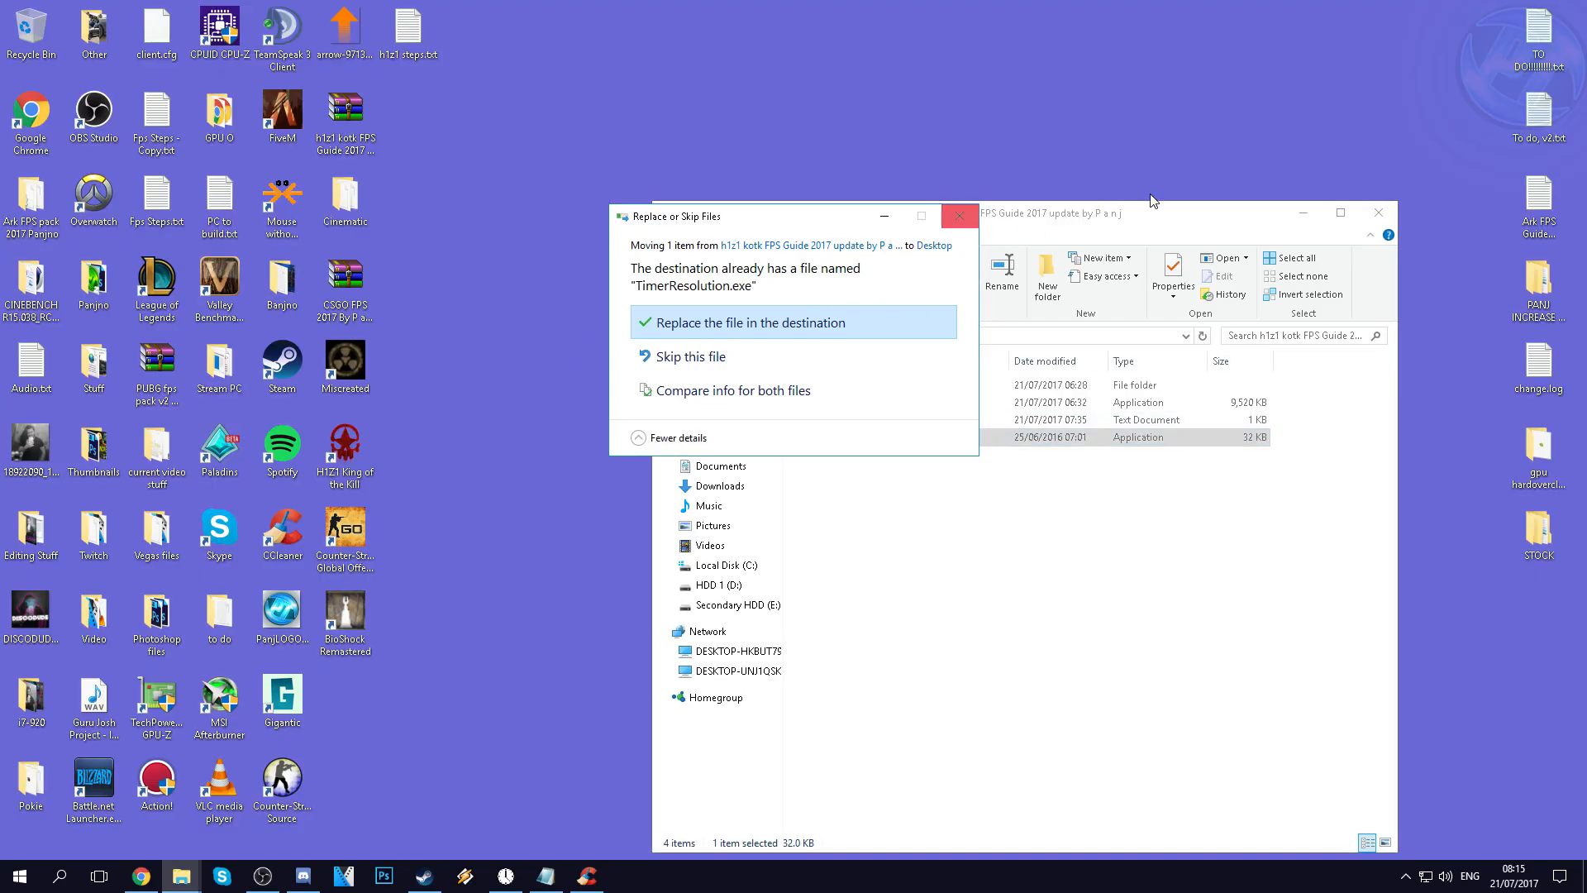
click(959, 216)
click(1378, 212)
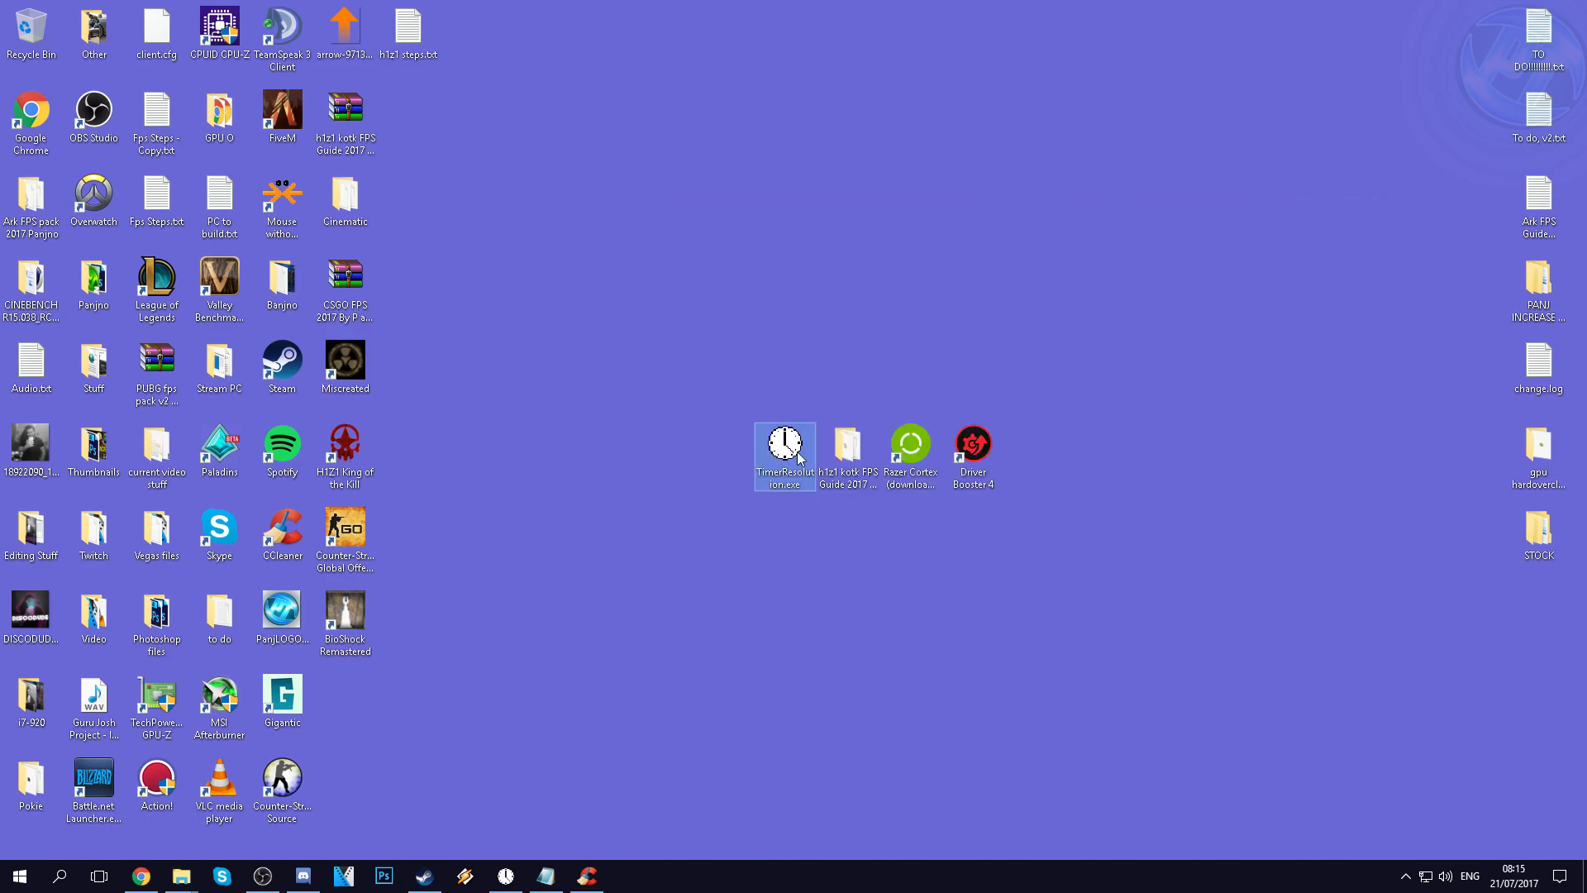
click(635, 395)
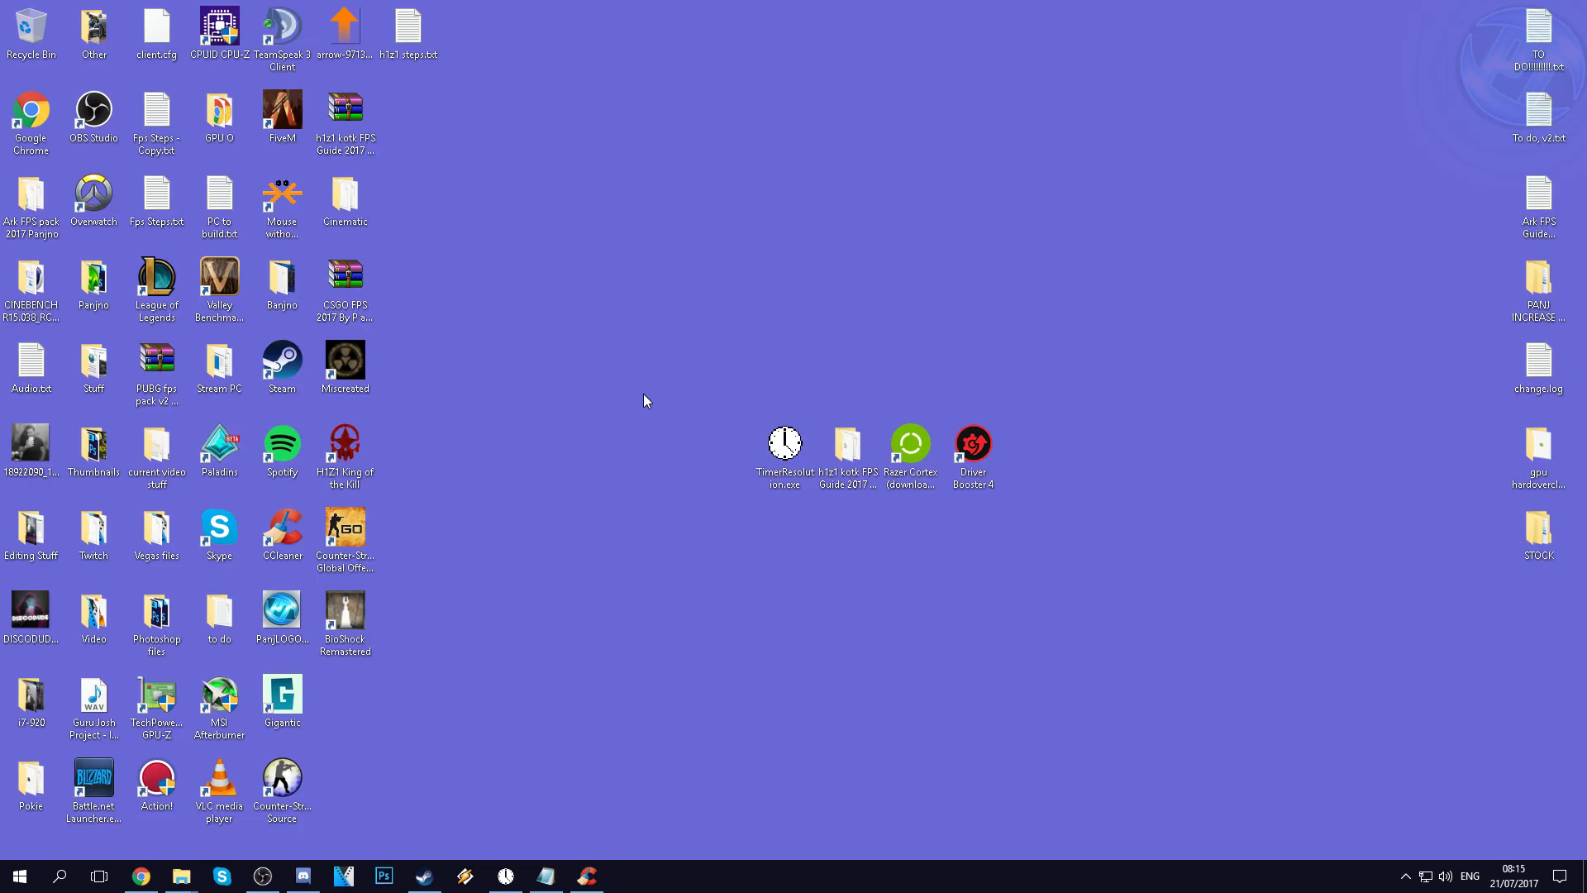
Run TimerResolution.exe from the desktop as administrator, set the timer to its maximum resolution, and close it
right_click(767, 447)
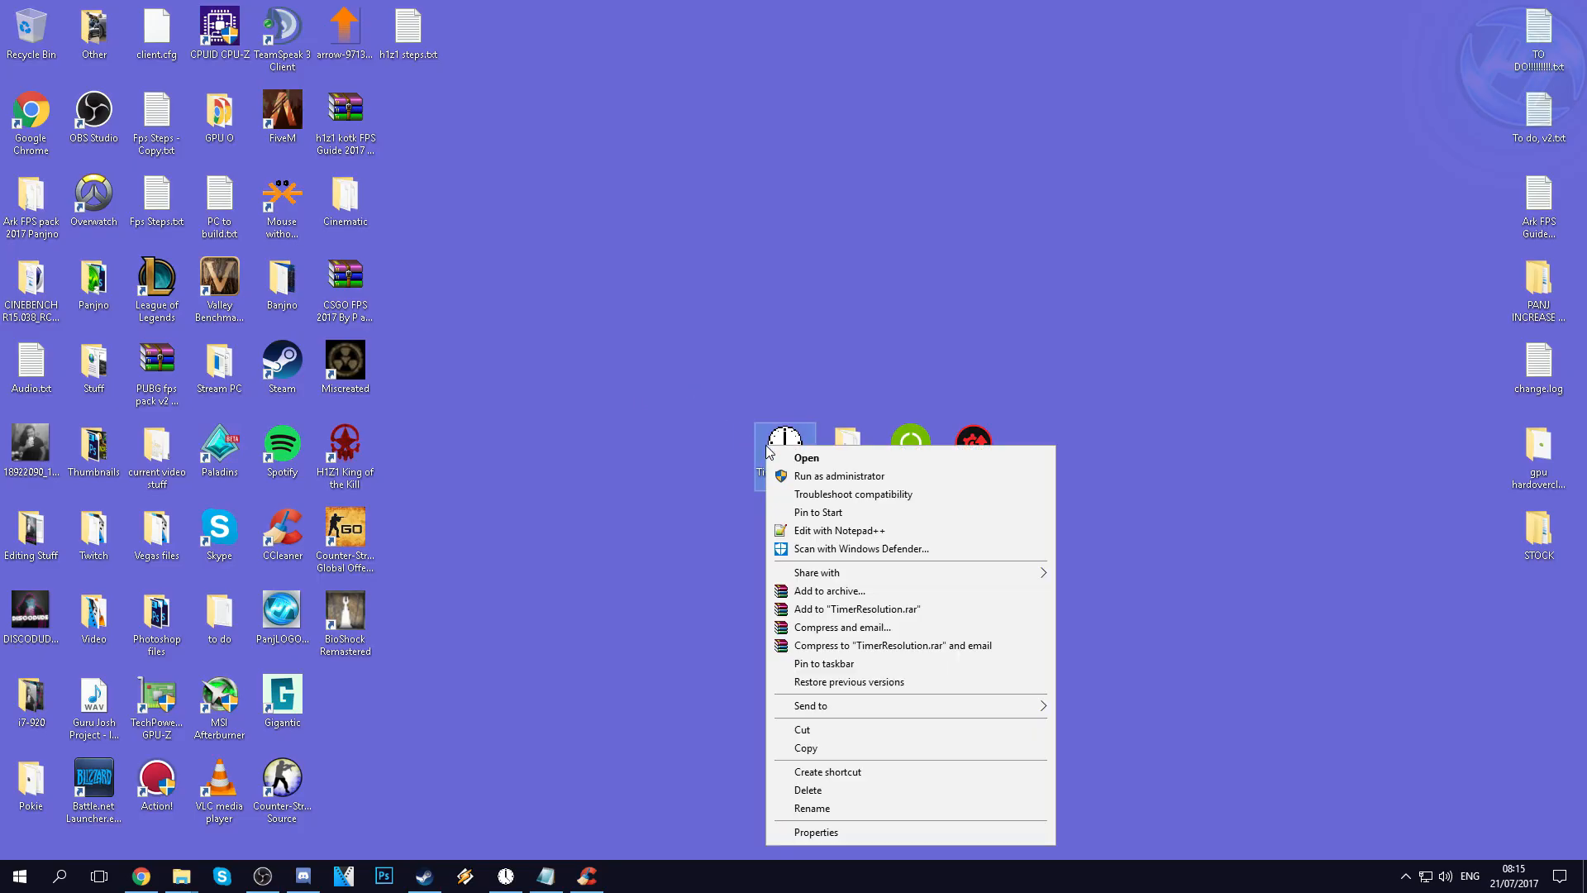
click(824, 476)
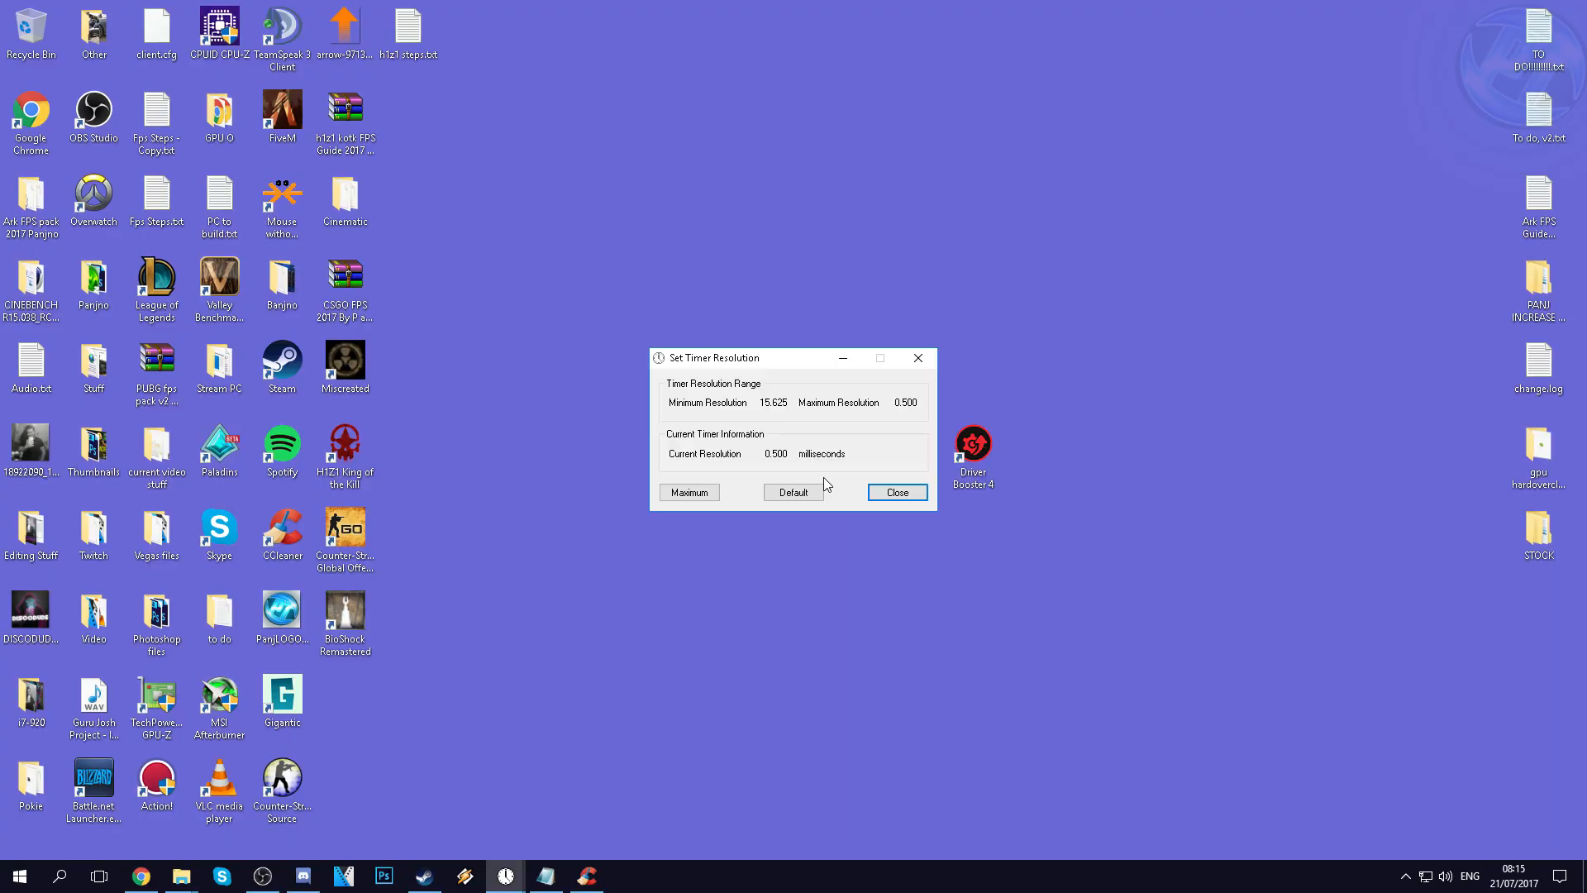
click(698, 493)
drag(735, 357, 702, 356)
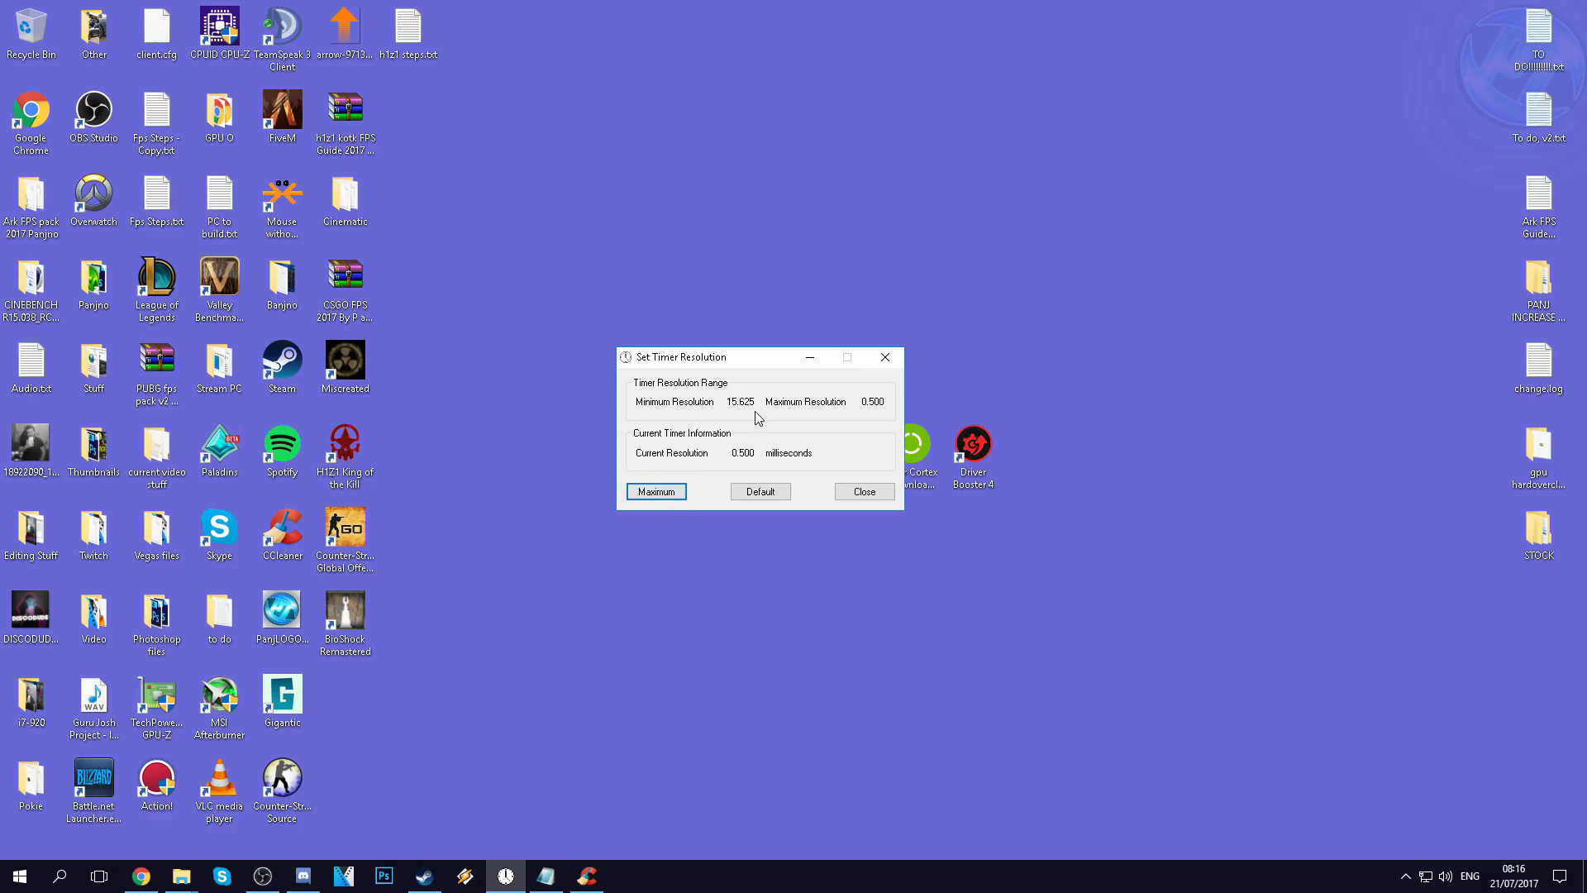
click(809, 358)
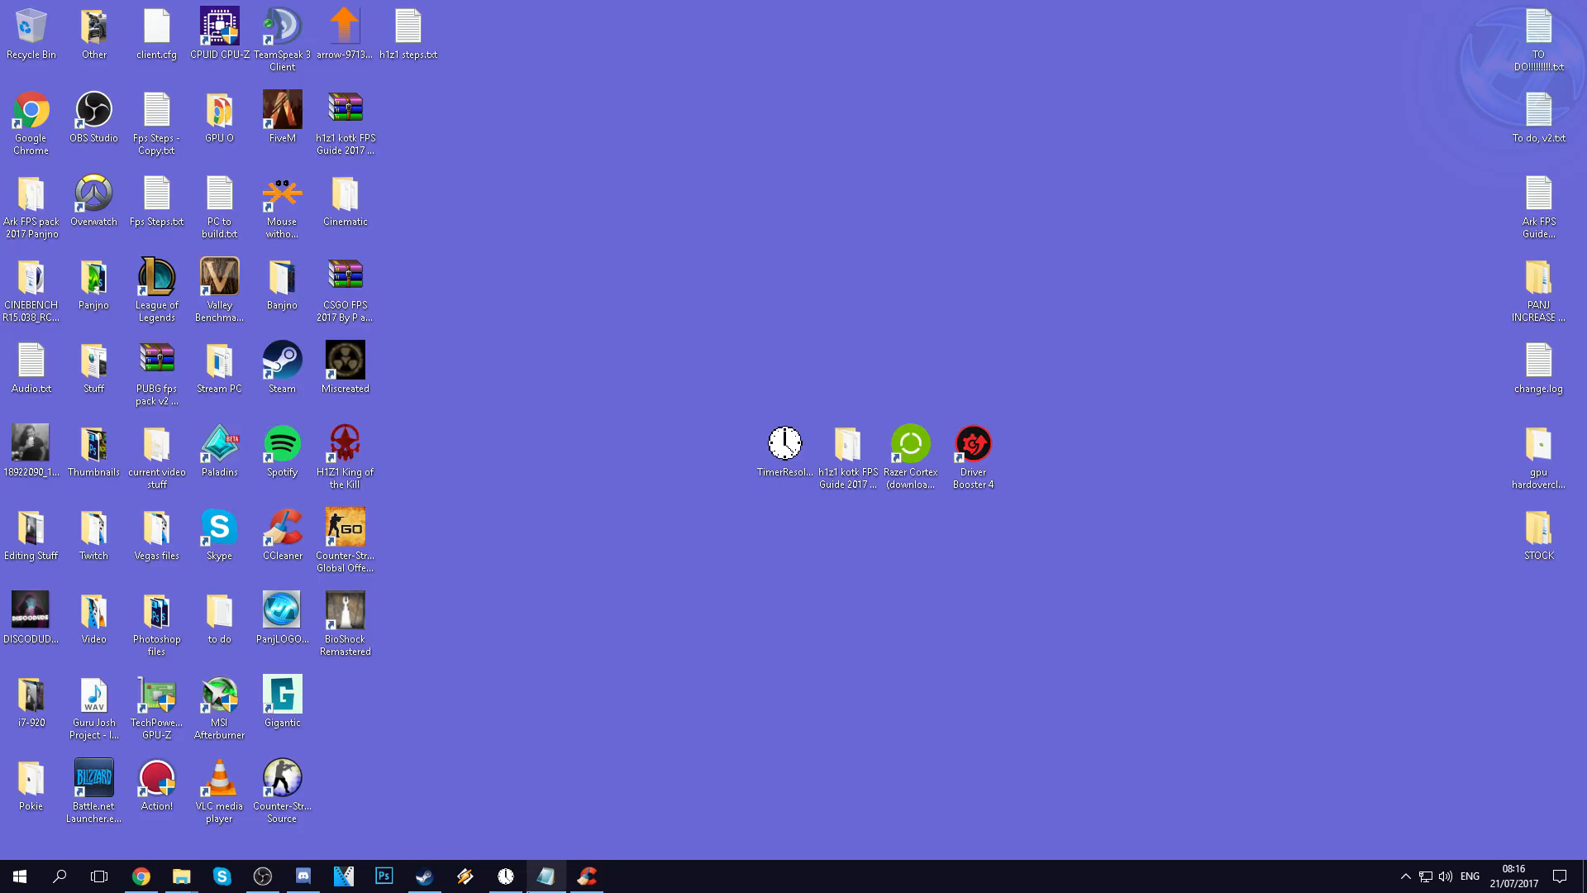
click(505, 875)
click(884, 357)
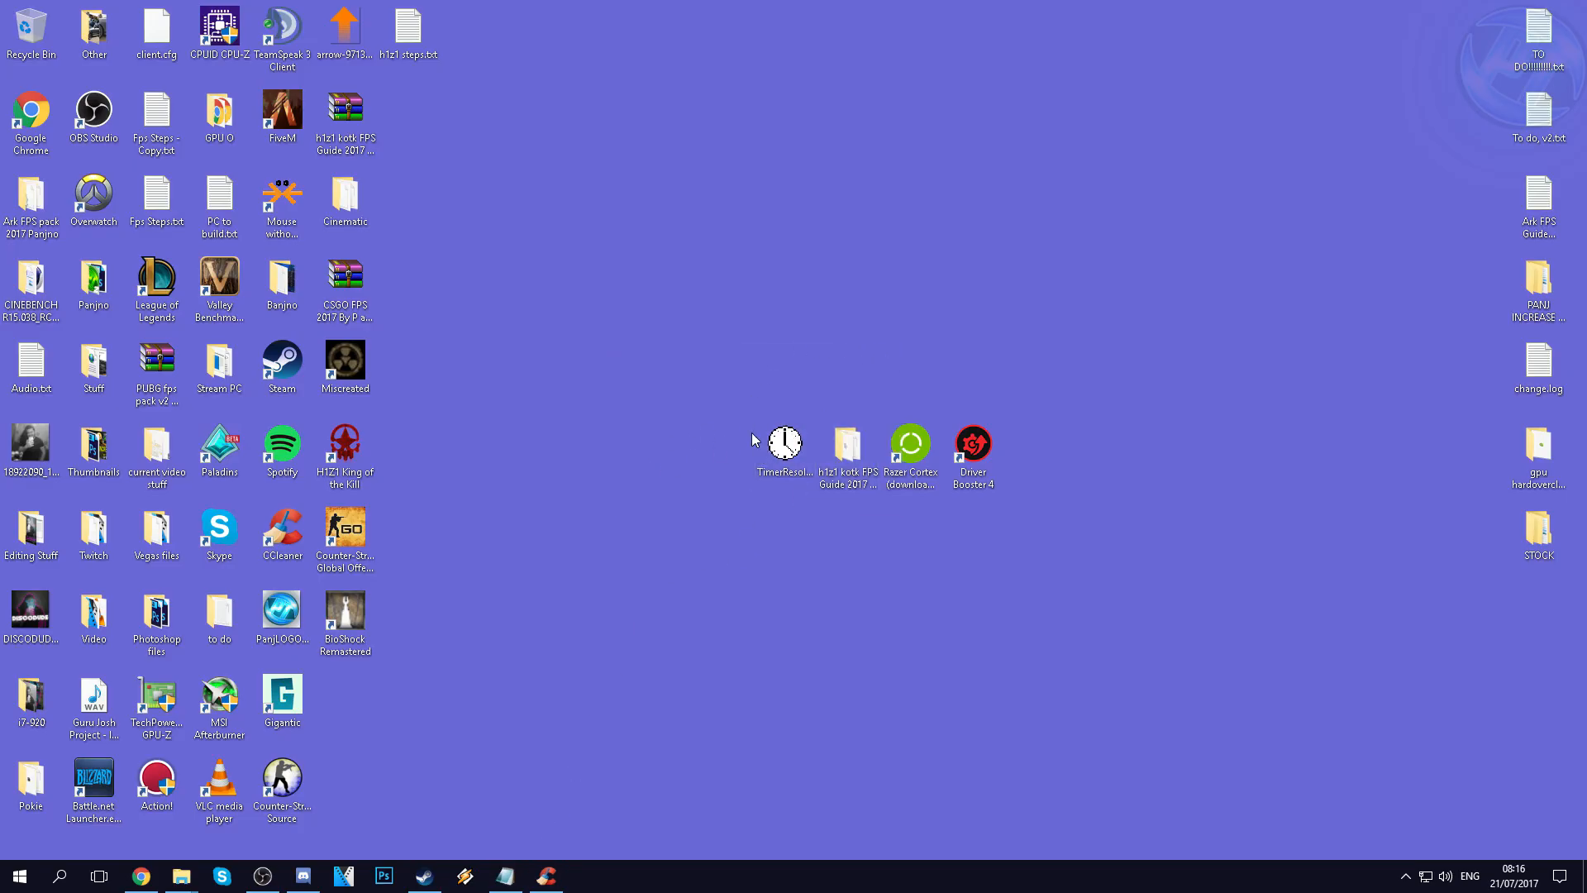
Rerun TimerResolution.exe as administrator, set the maximum timer resolution, and leave it running minimized
right_click(781, 438)
click(818, 464)
click(689, 491)
click(844, 357)
Open Razer Cortex, run the Game Booster's Boost to free RAM, and leave Cortex minimized
click(910, 444)
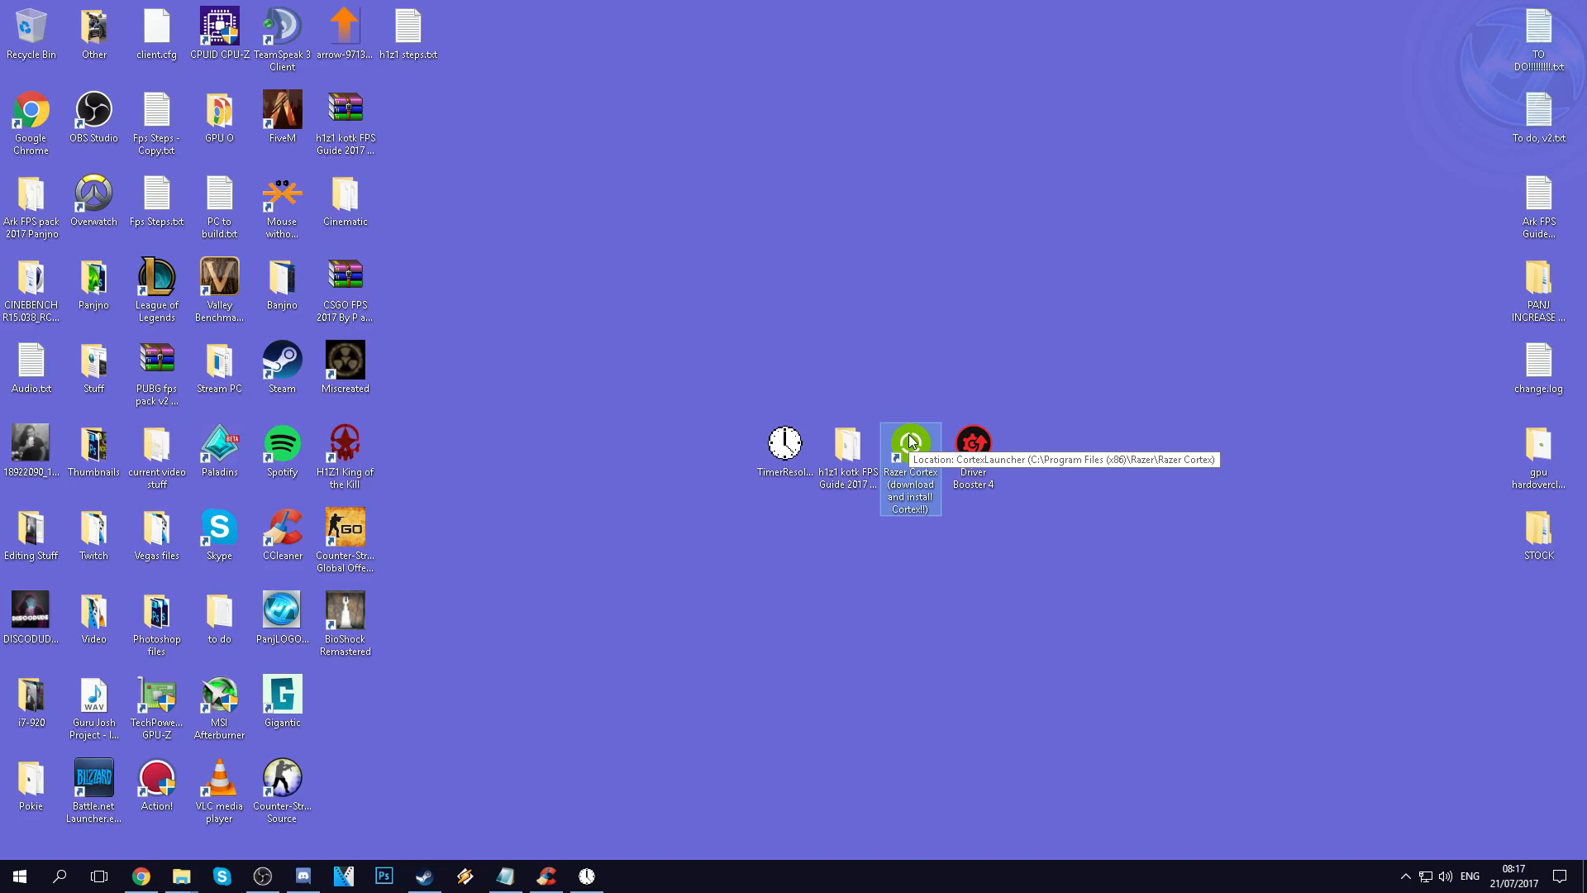
double_click(910, 440)
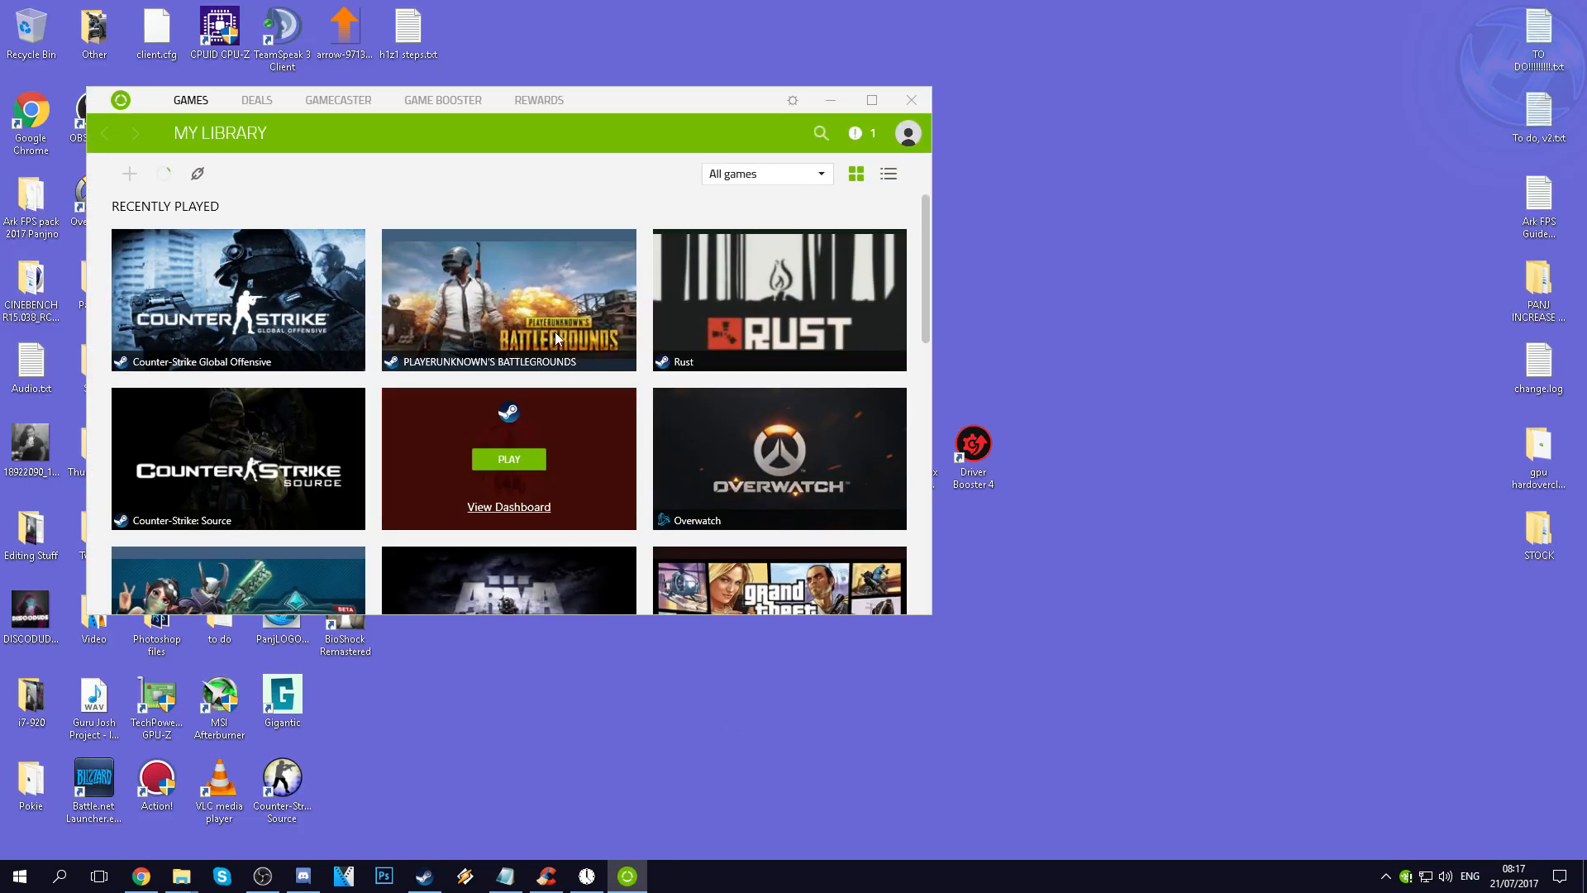
click(450, 103)
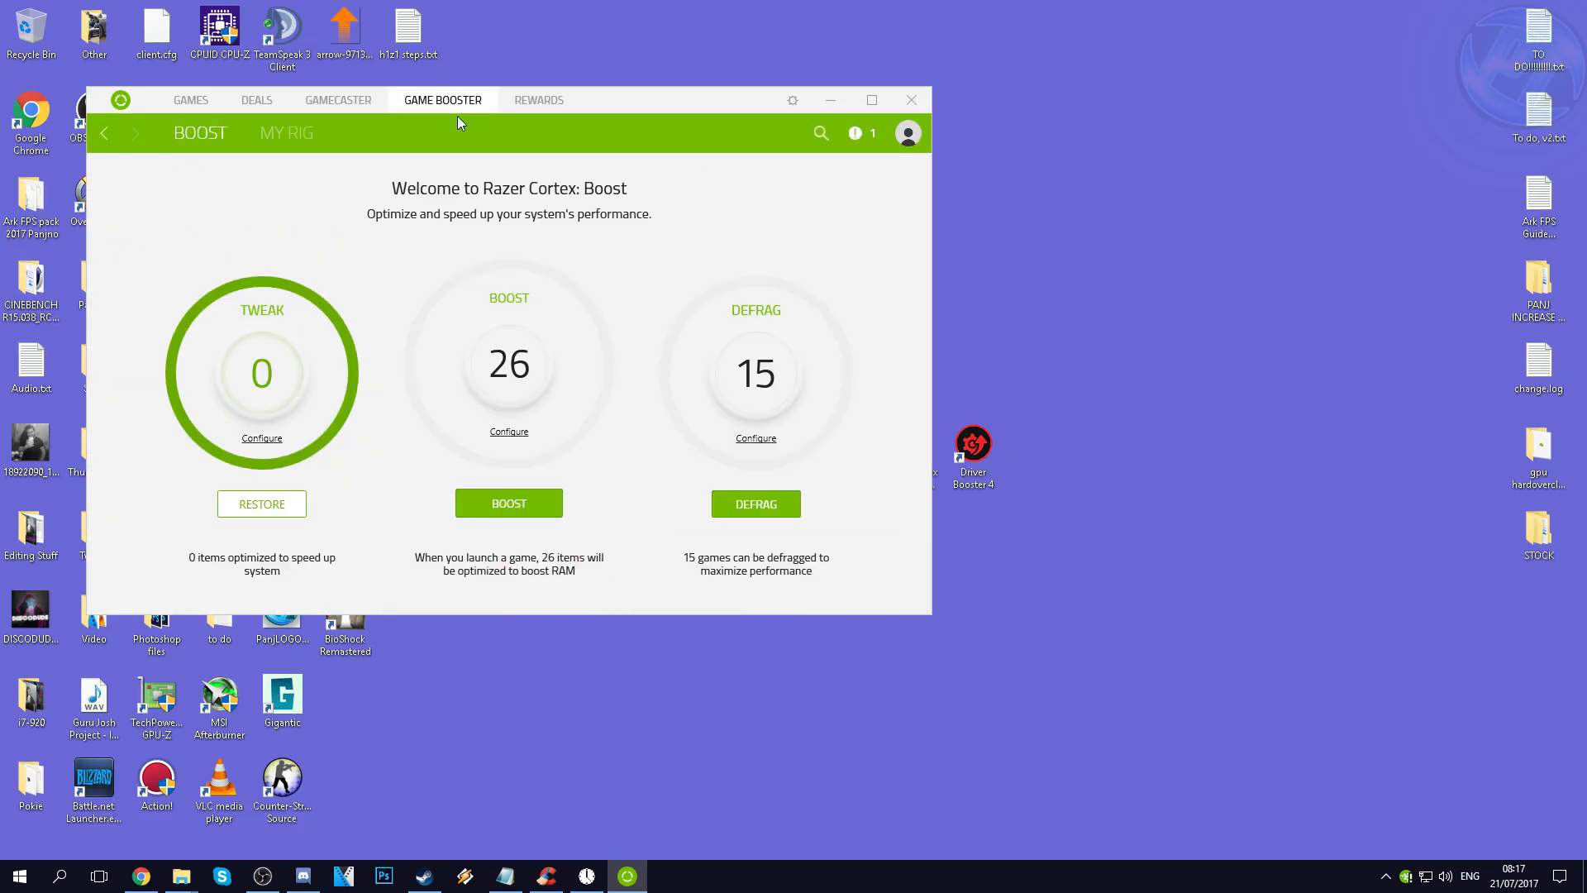
click(500, 502)
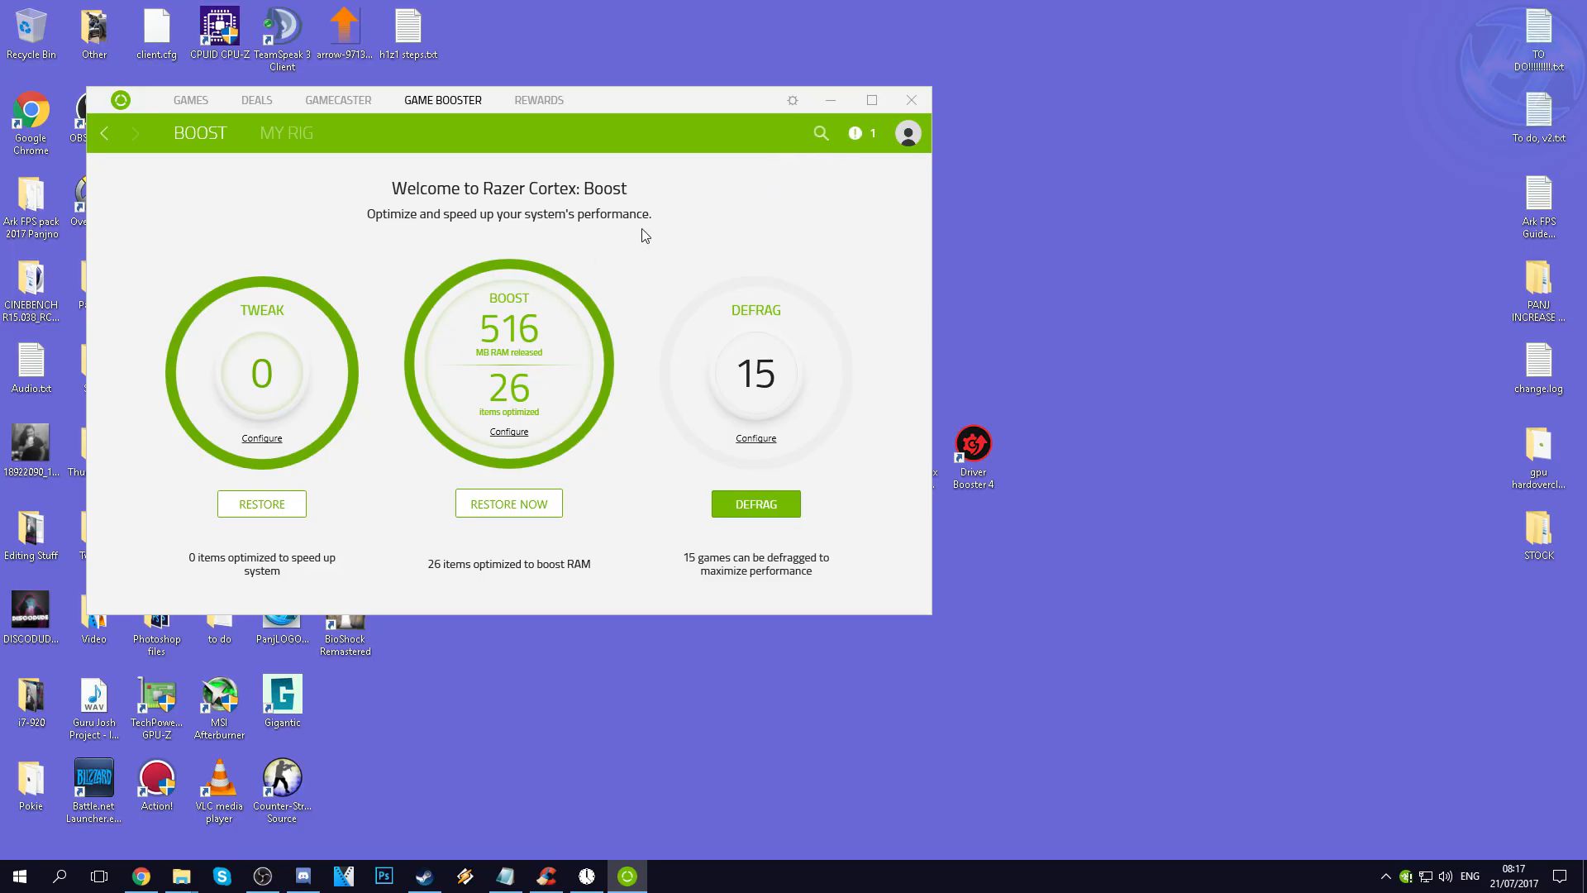
click(830, 108)
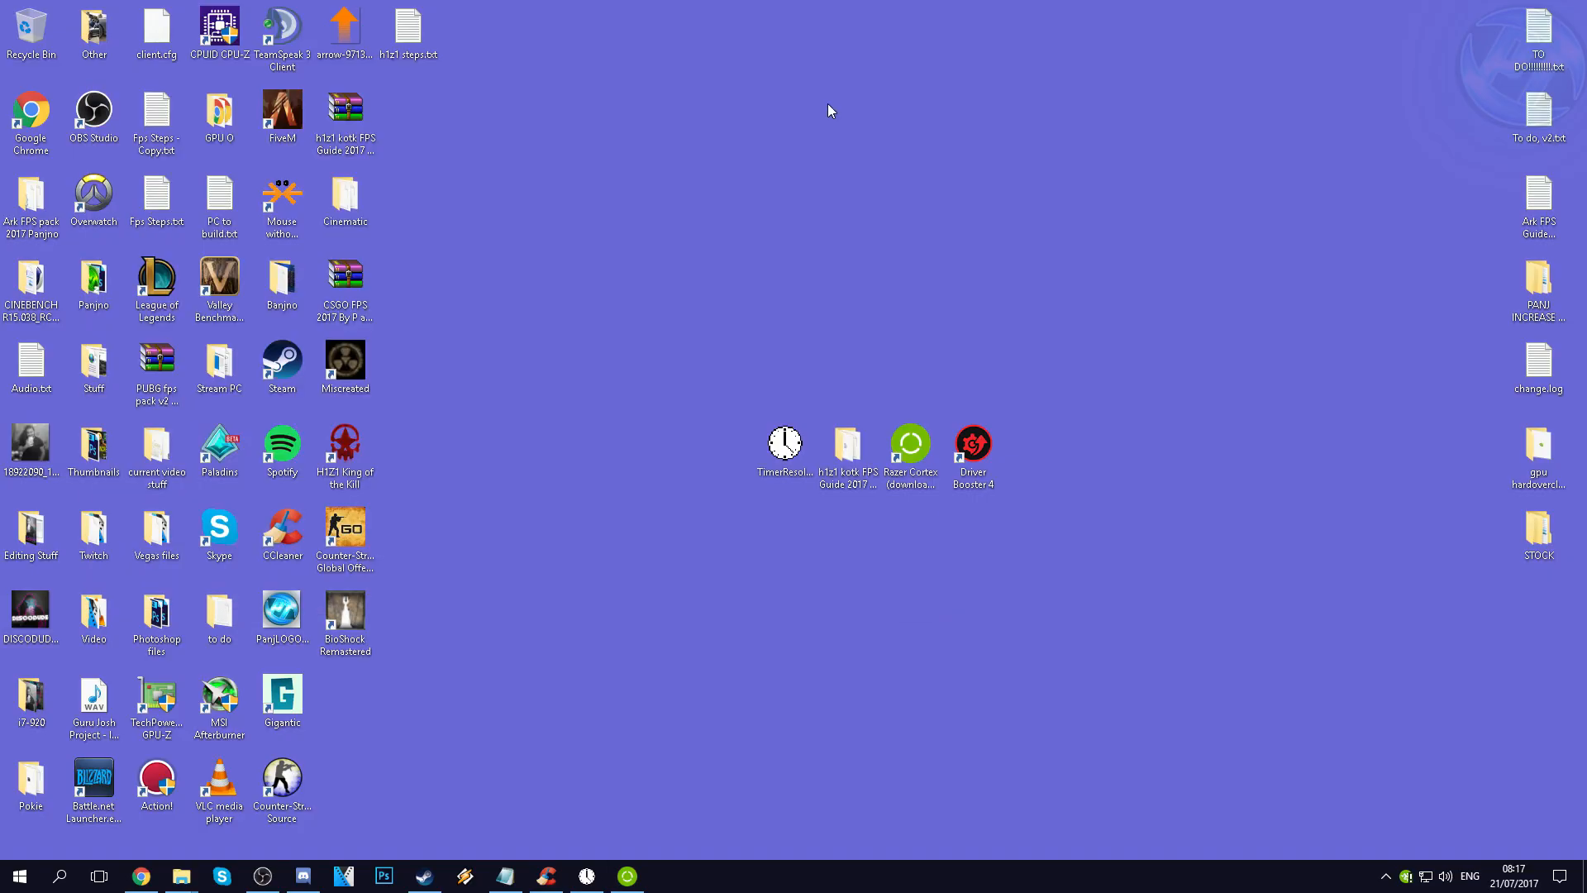
Switch to Steam and launch H1Z1: King of the Kill from the library
click(424, 875)
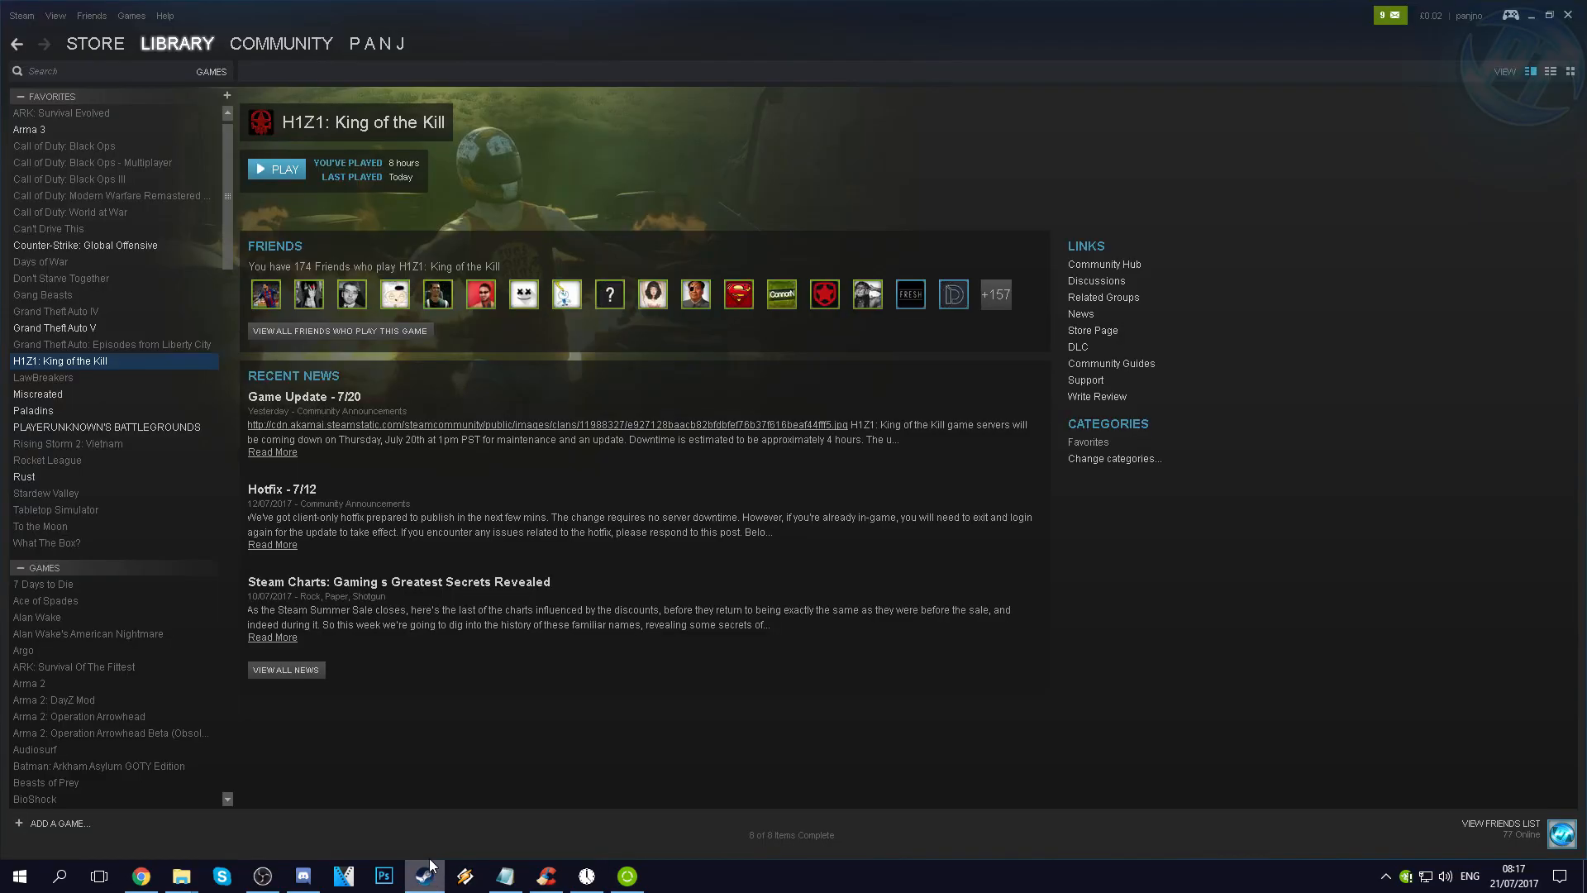
click(280, 176)
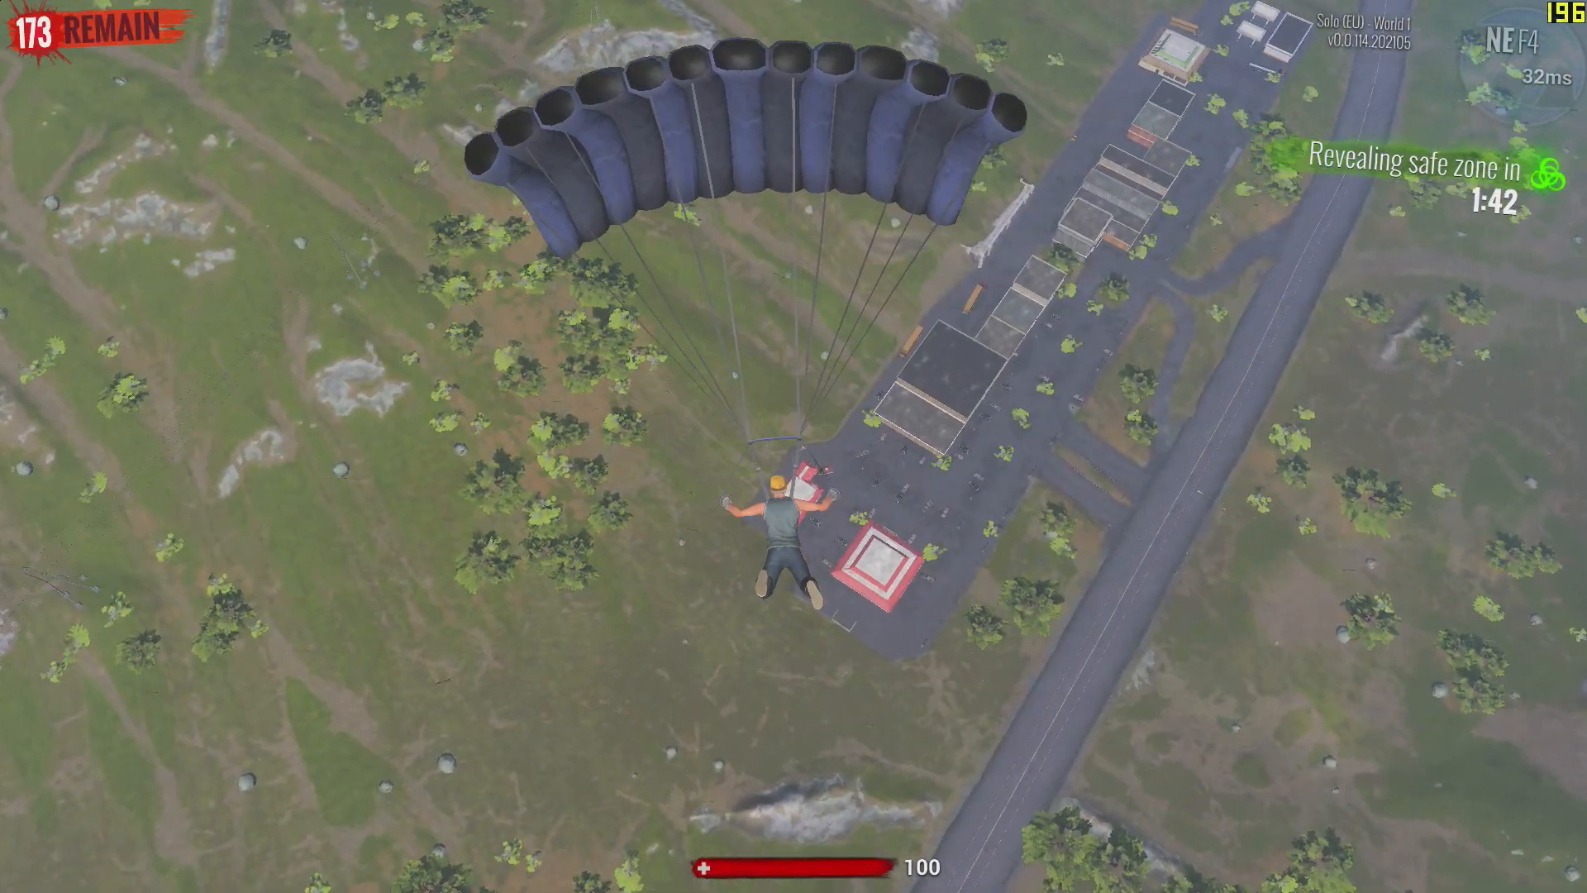
Set the in-game Render Distance to 500, and return to the match to run across the field
key(Escape)
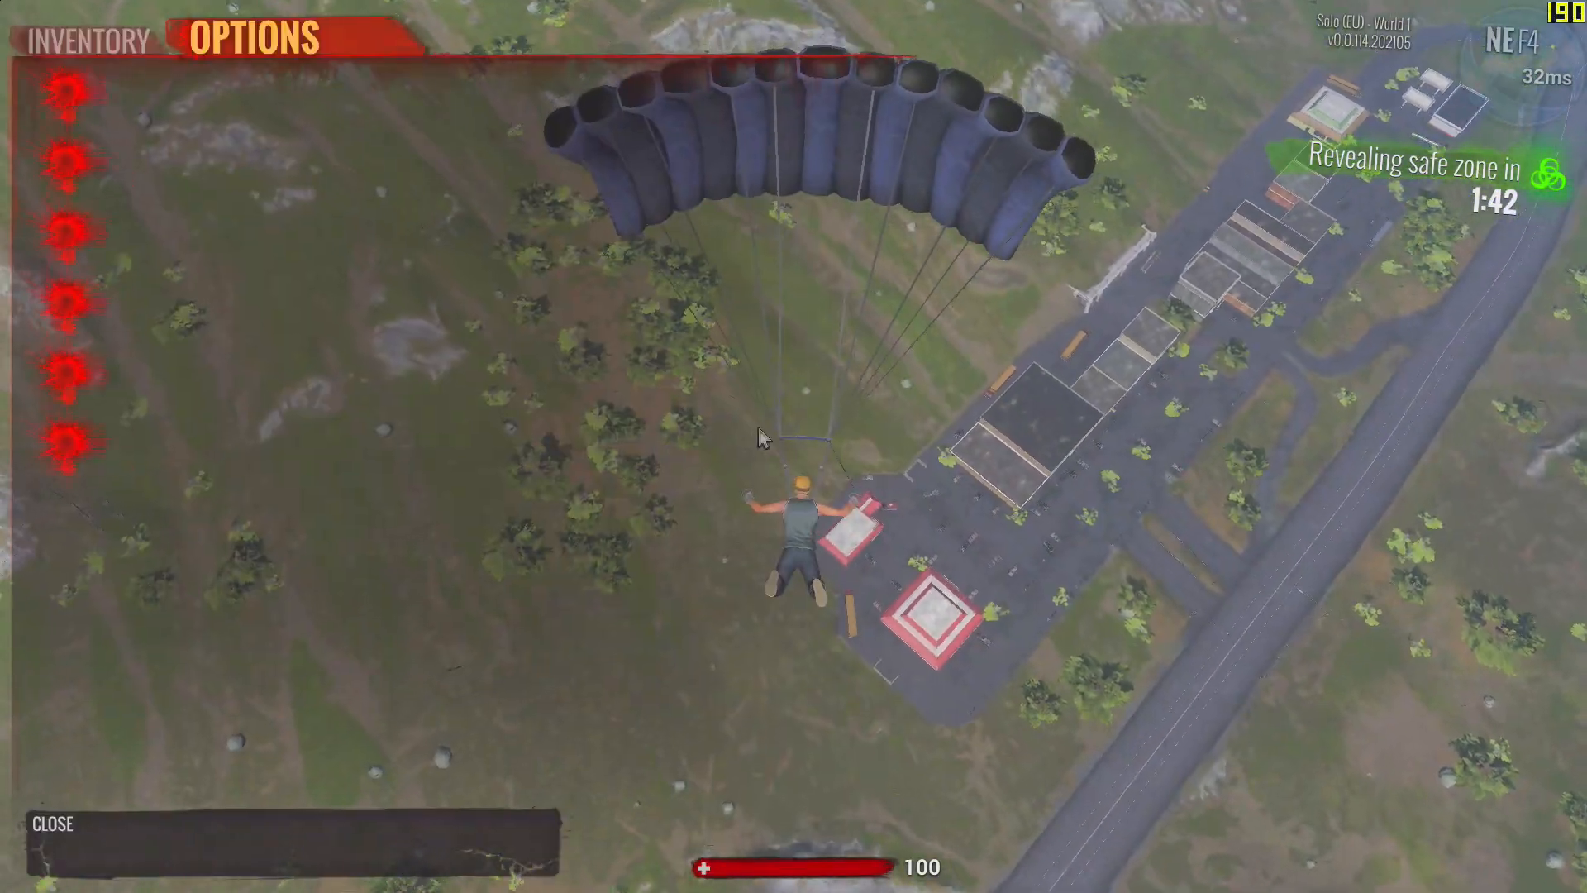
click(149, 232)
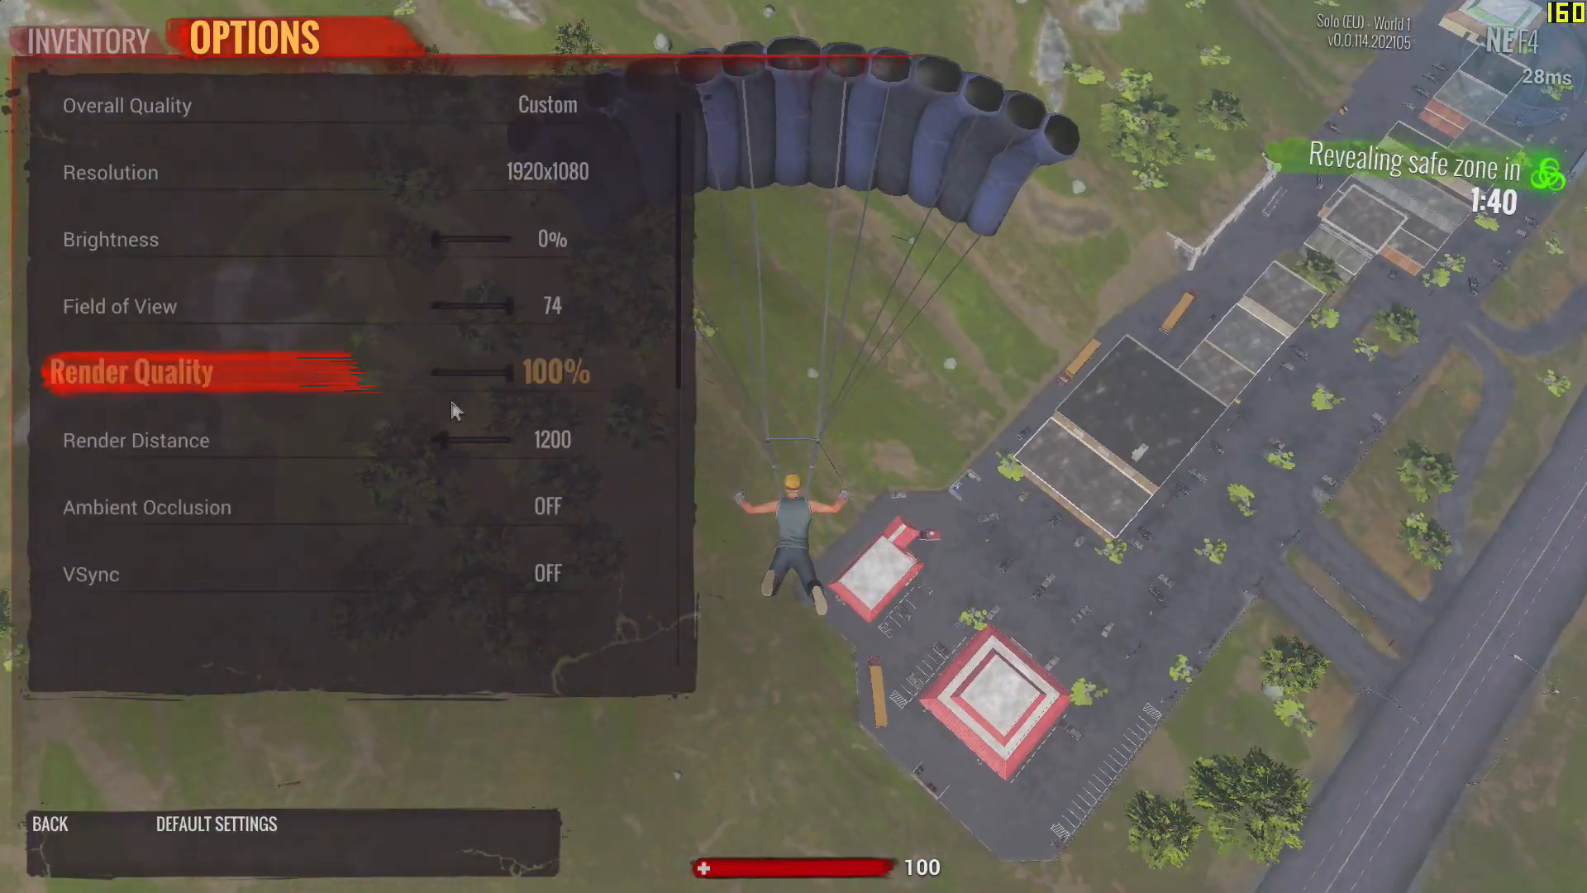
drag(453, 438, 296, 438)
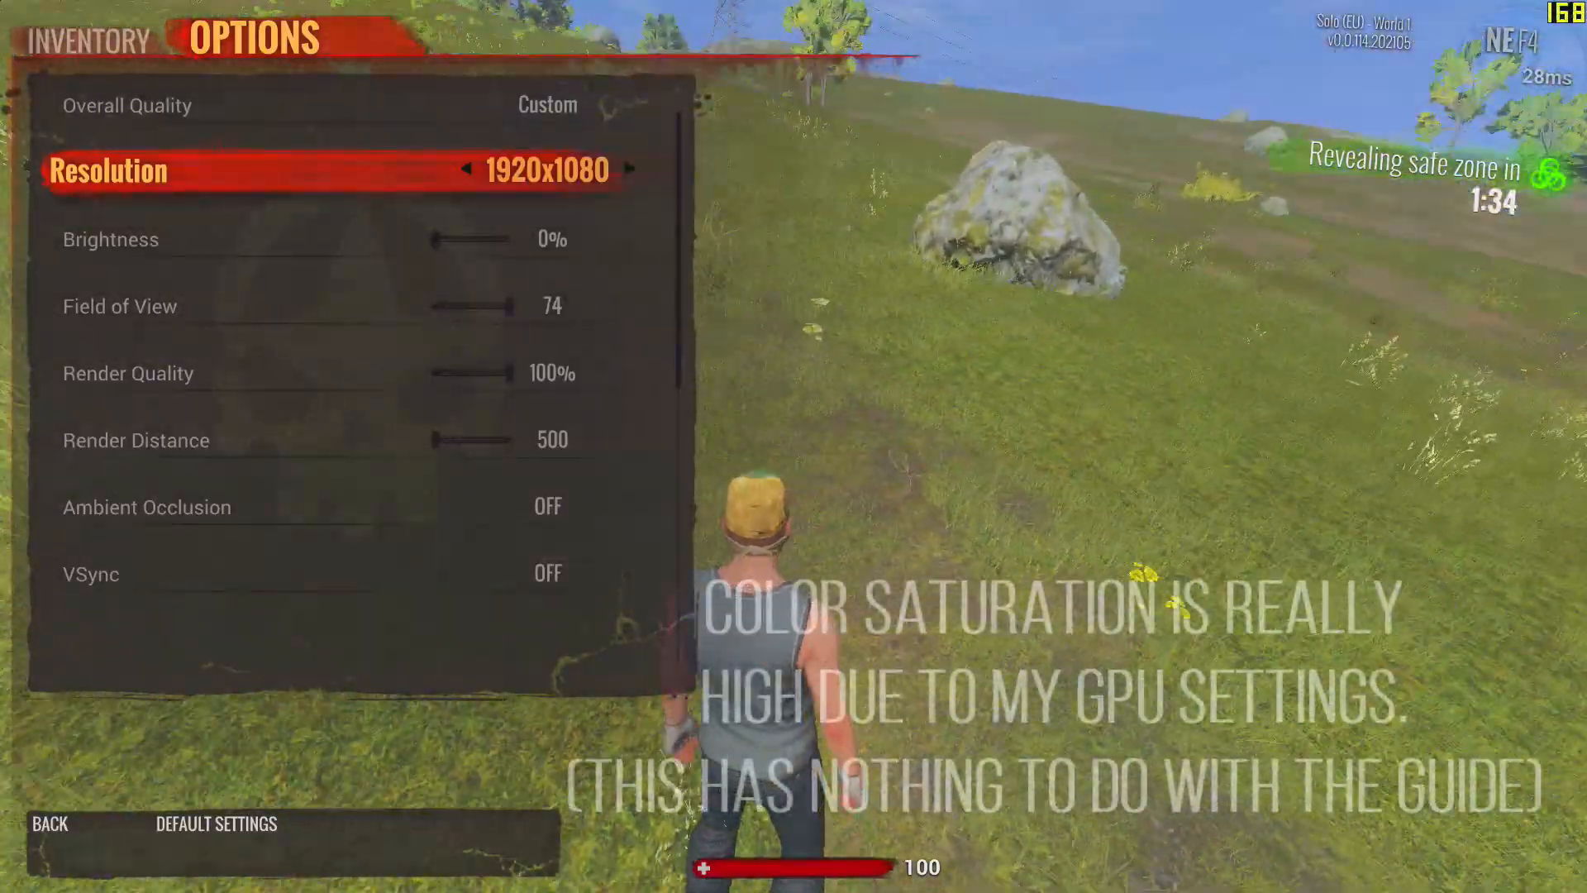
key(Escape)
key(w)
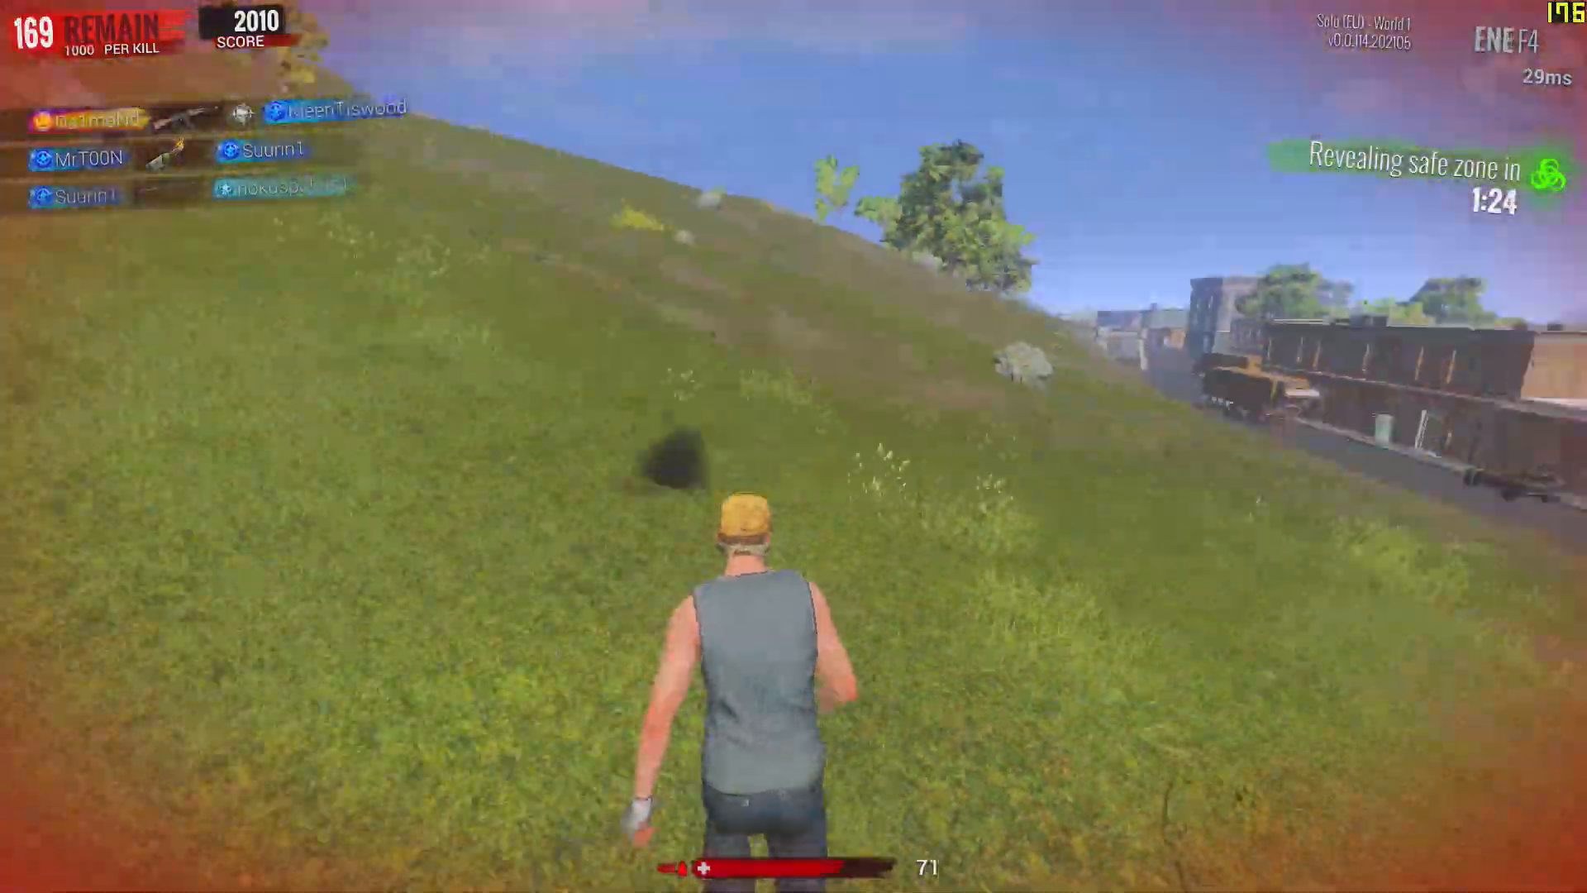
Run from the grassy hill to the paved lot, jumping around the fence and block-wall dumpster enclosure to test in-game performance
key(space)
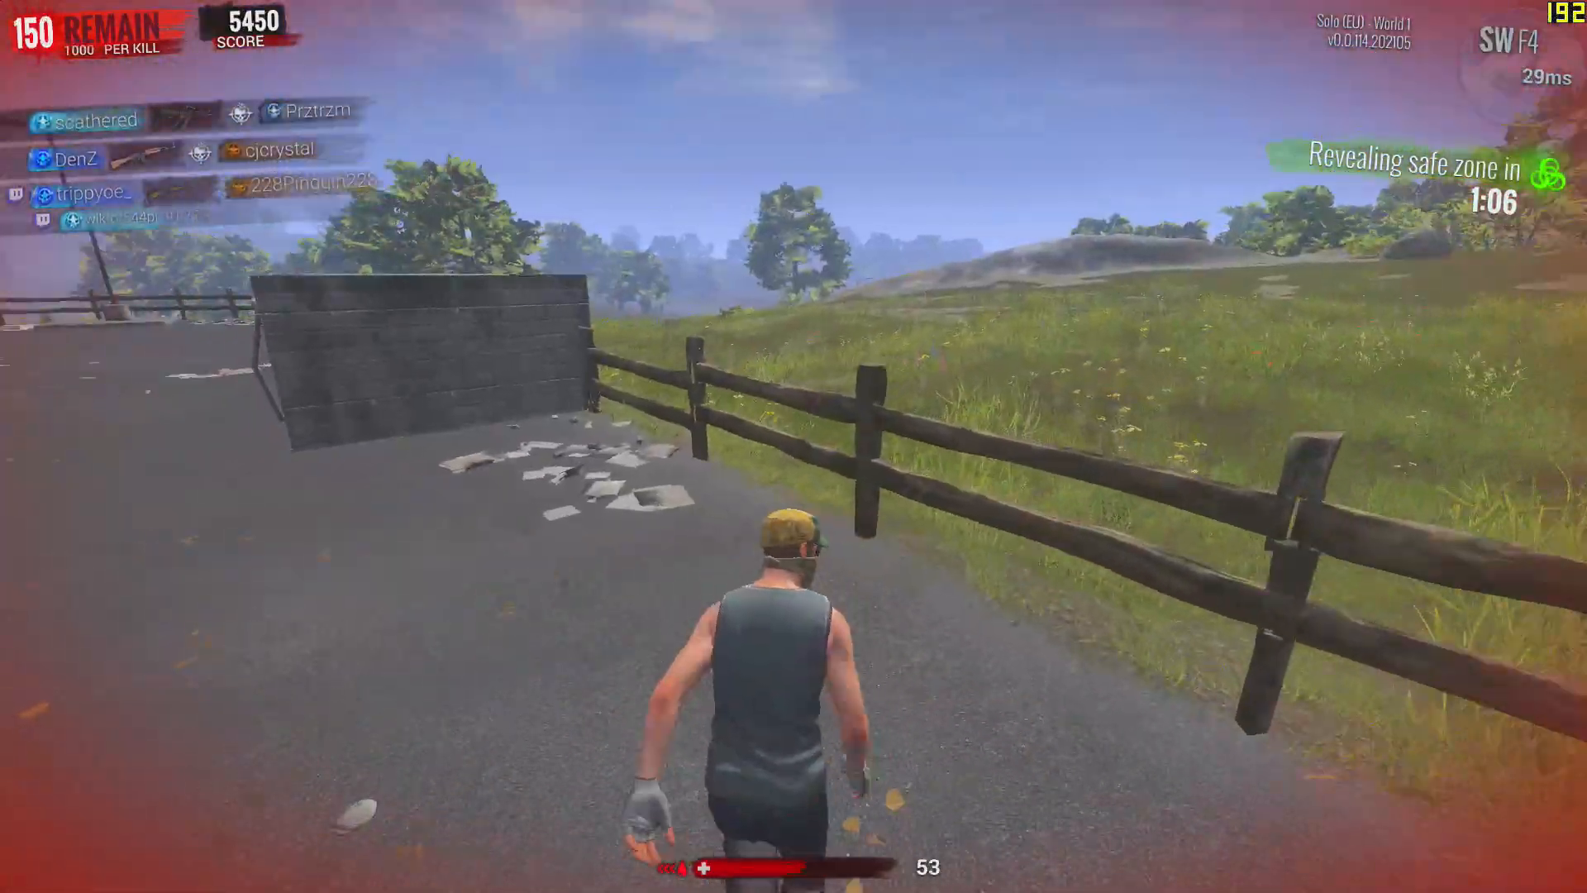
key(space)
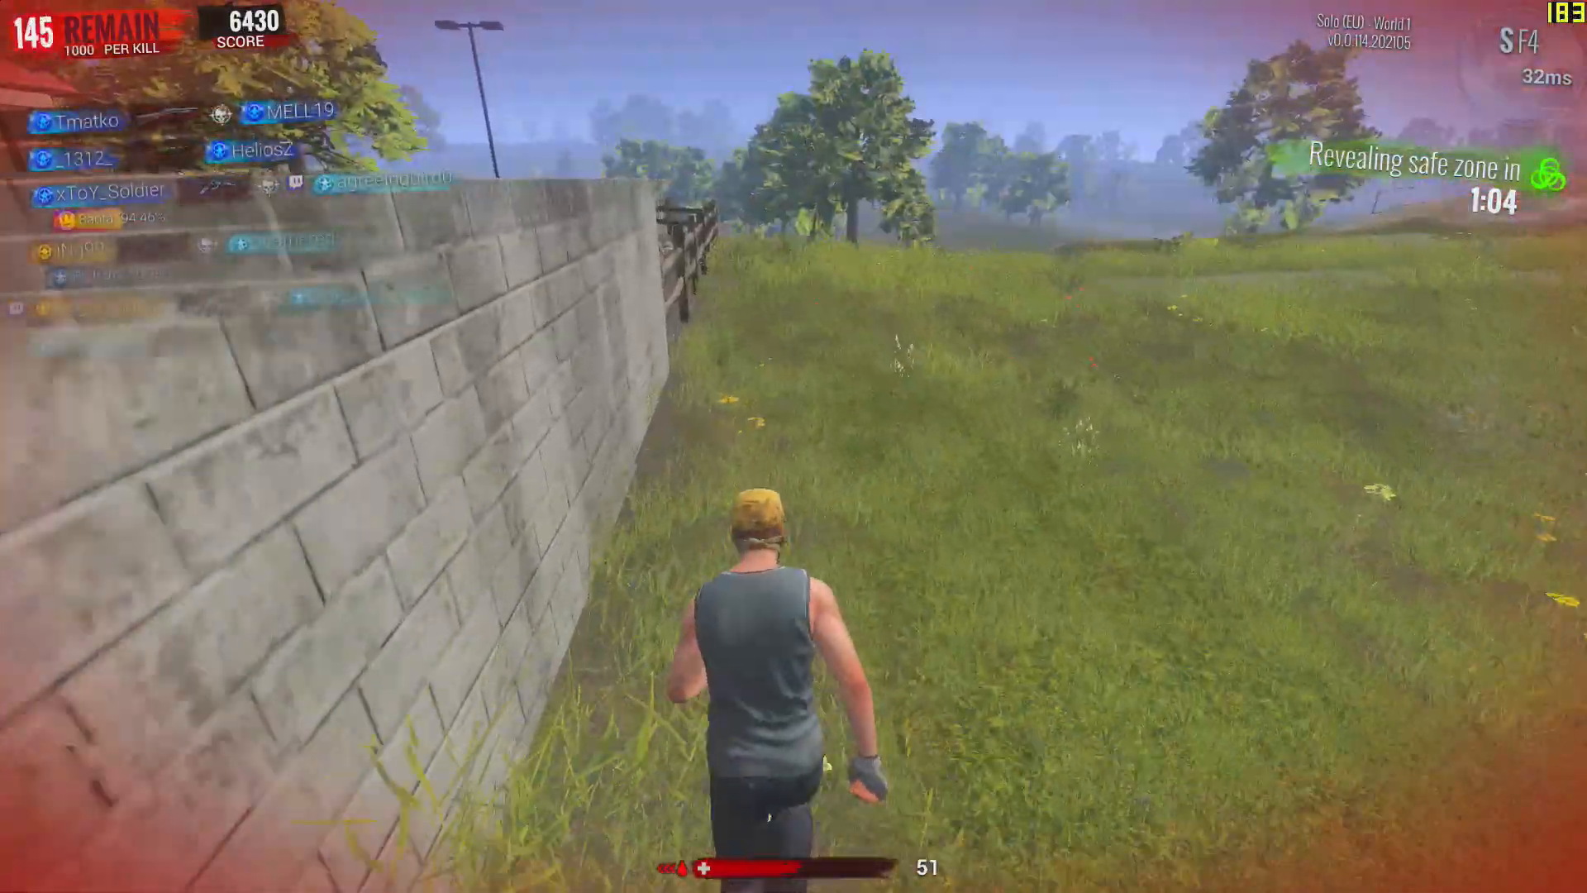
key(space)
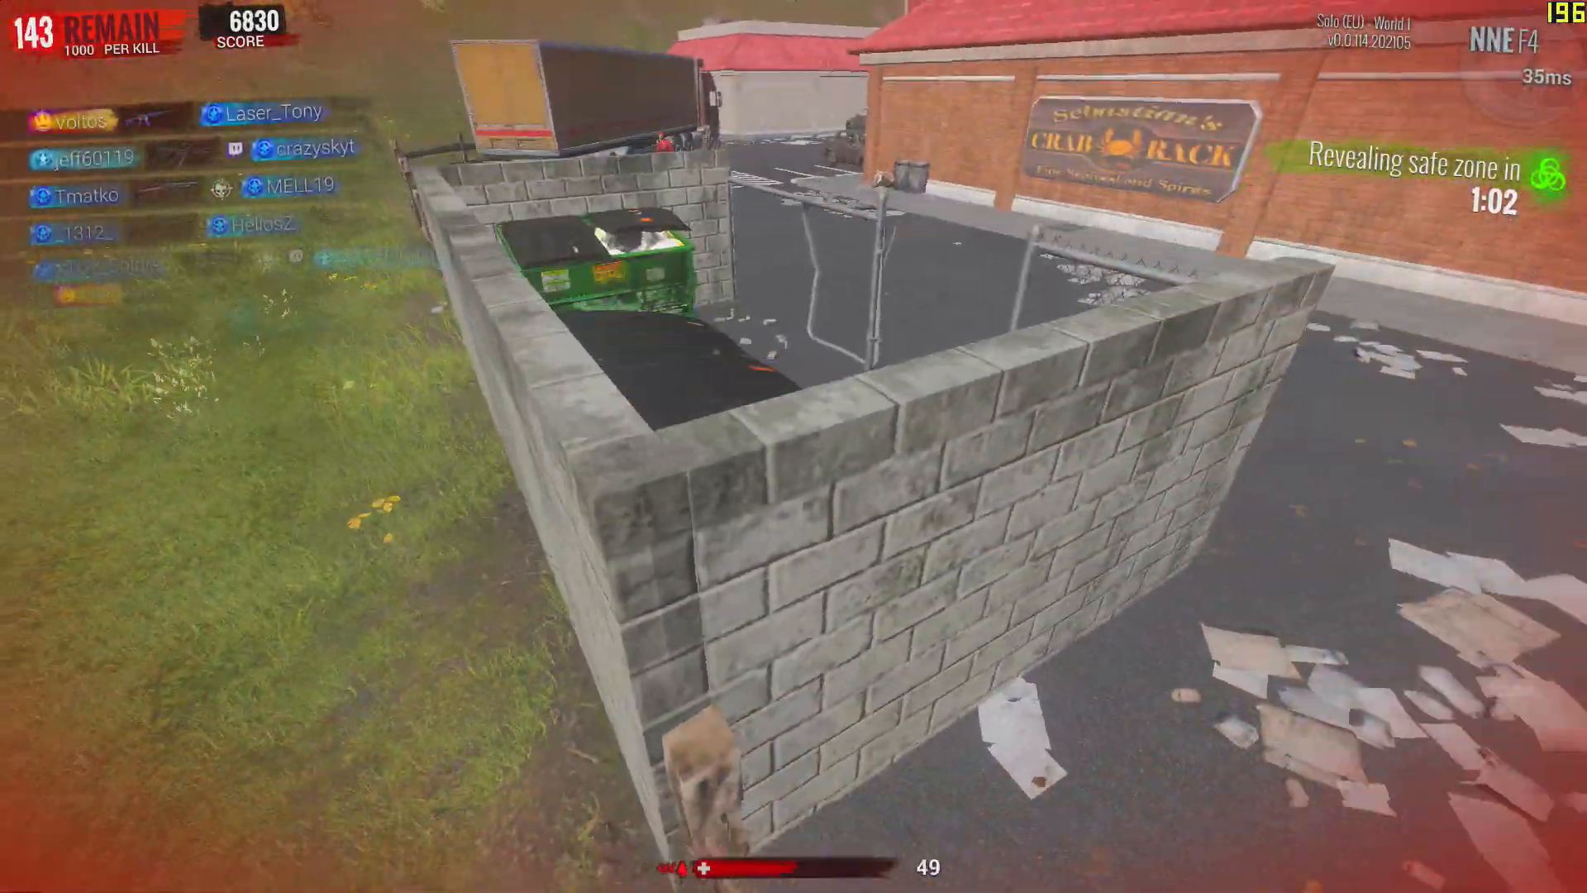
key(d)
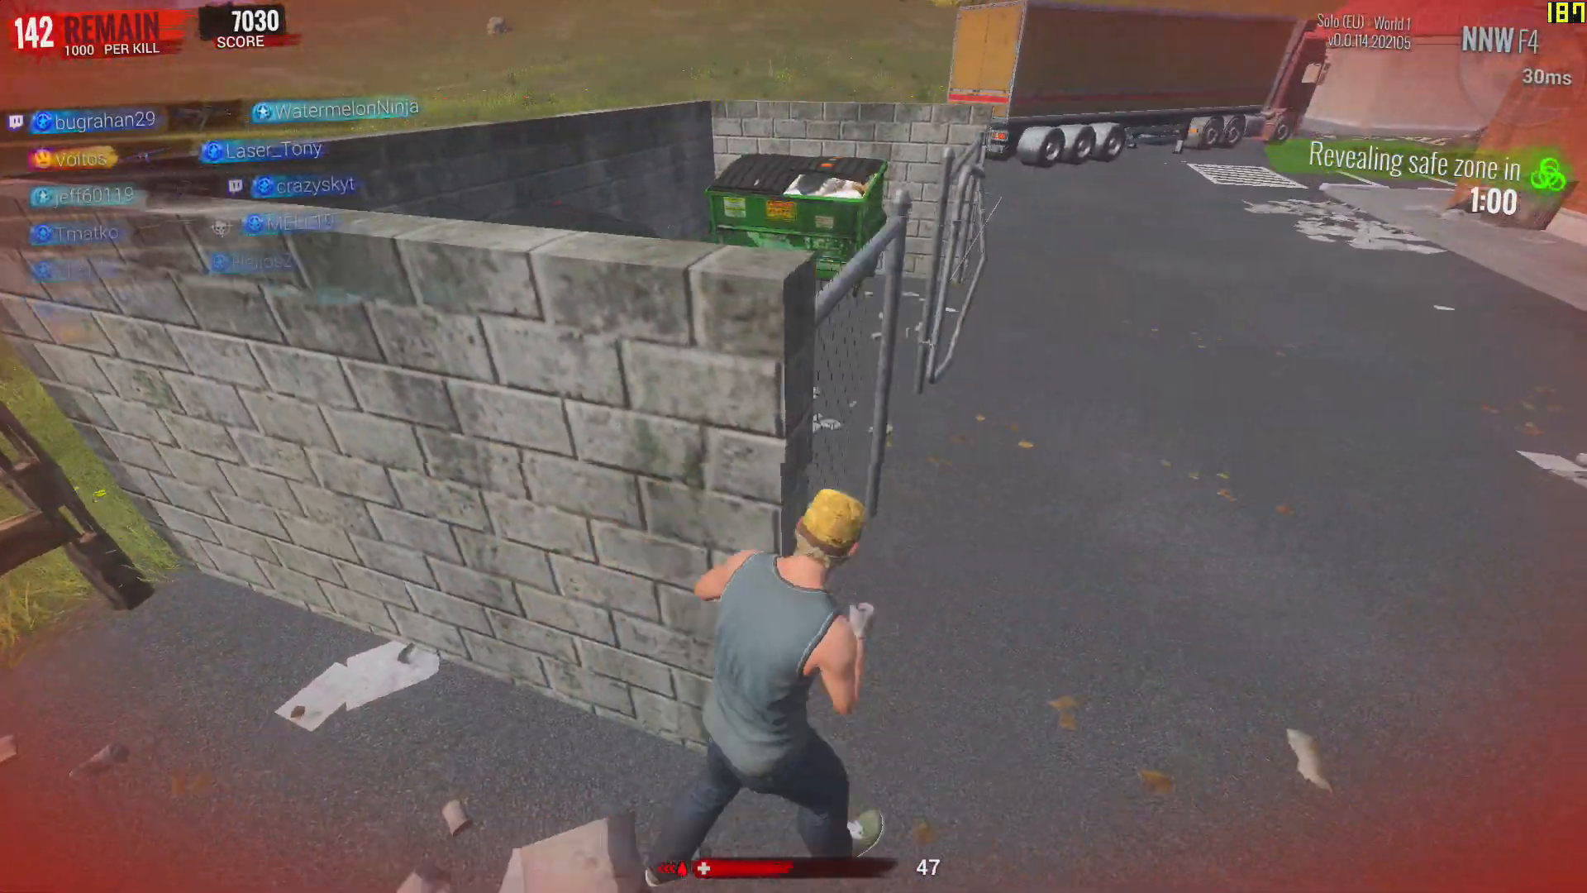
Run across the parking lot and around the brick Crab Rack restaurant, and exit the match from the results screen
key(w)
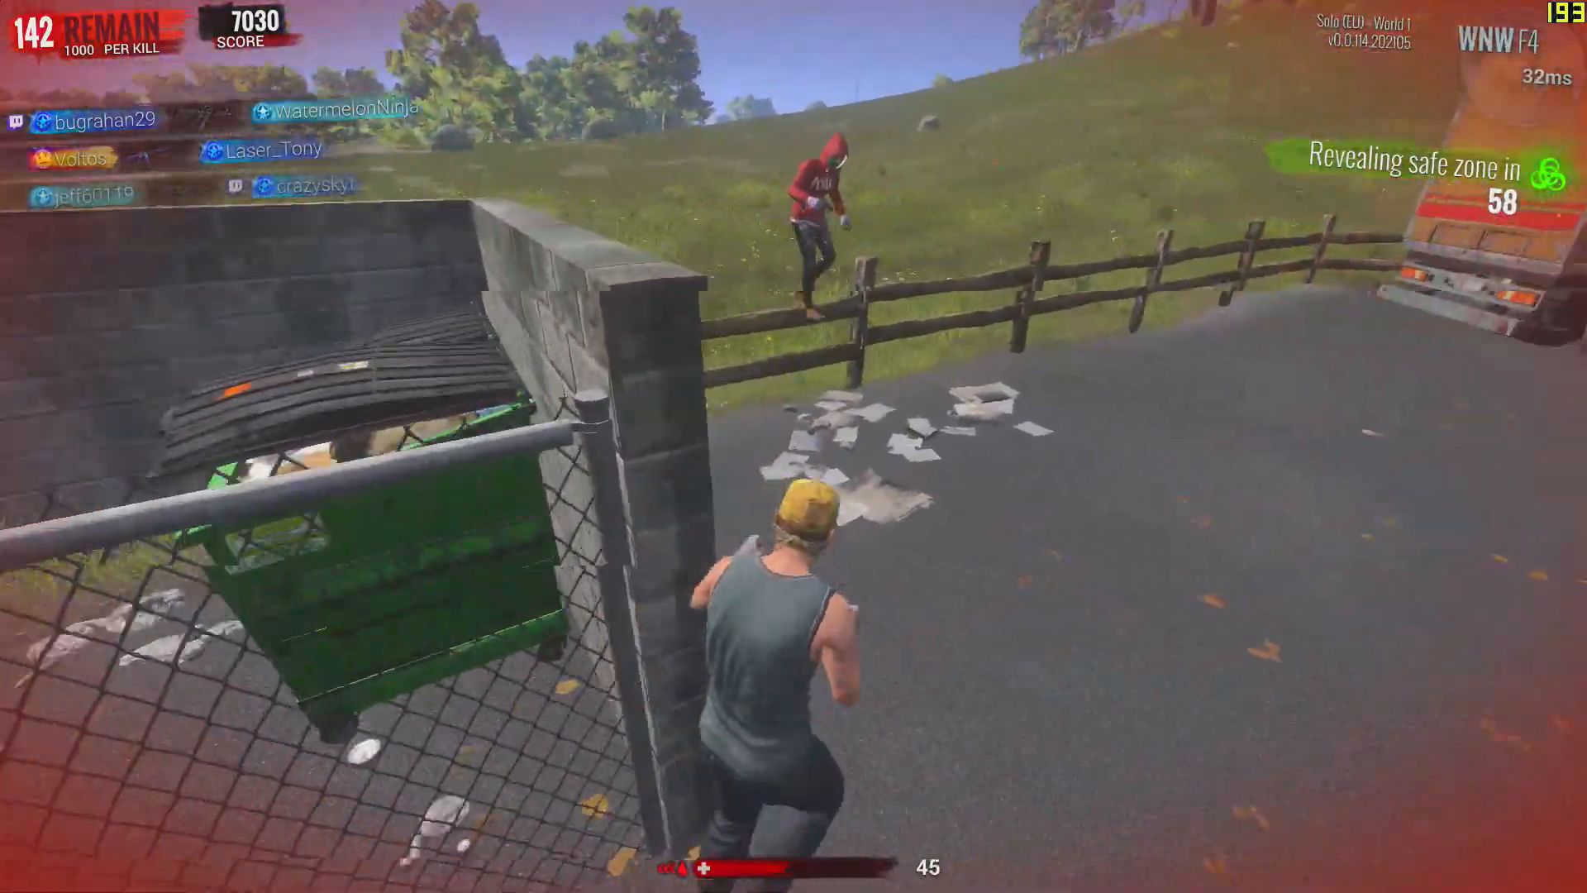
key(w)
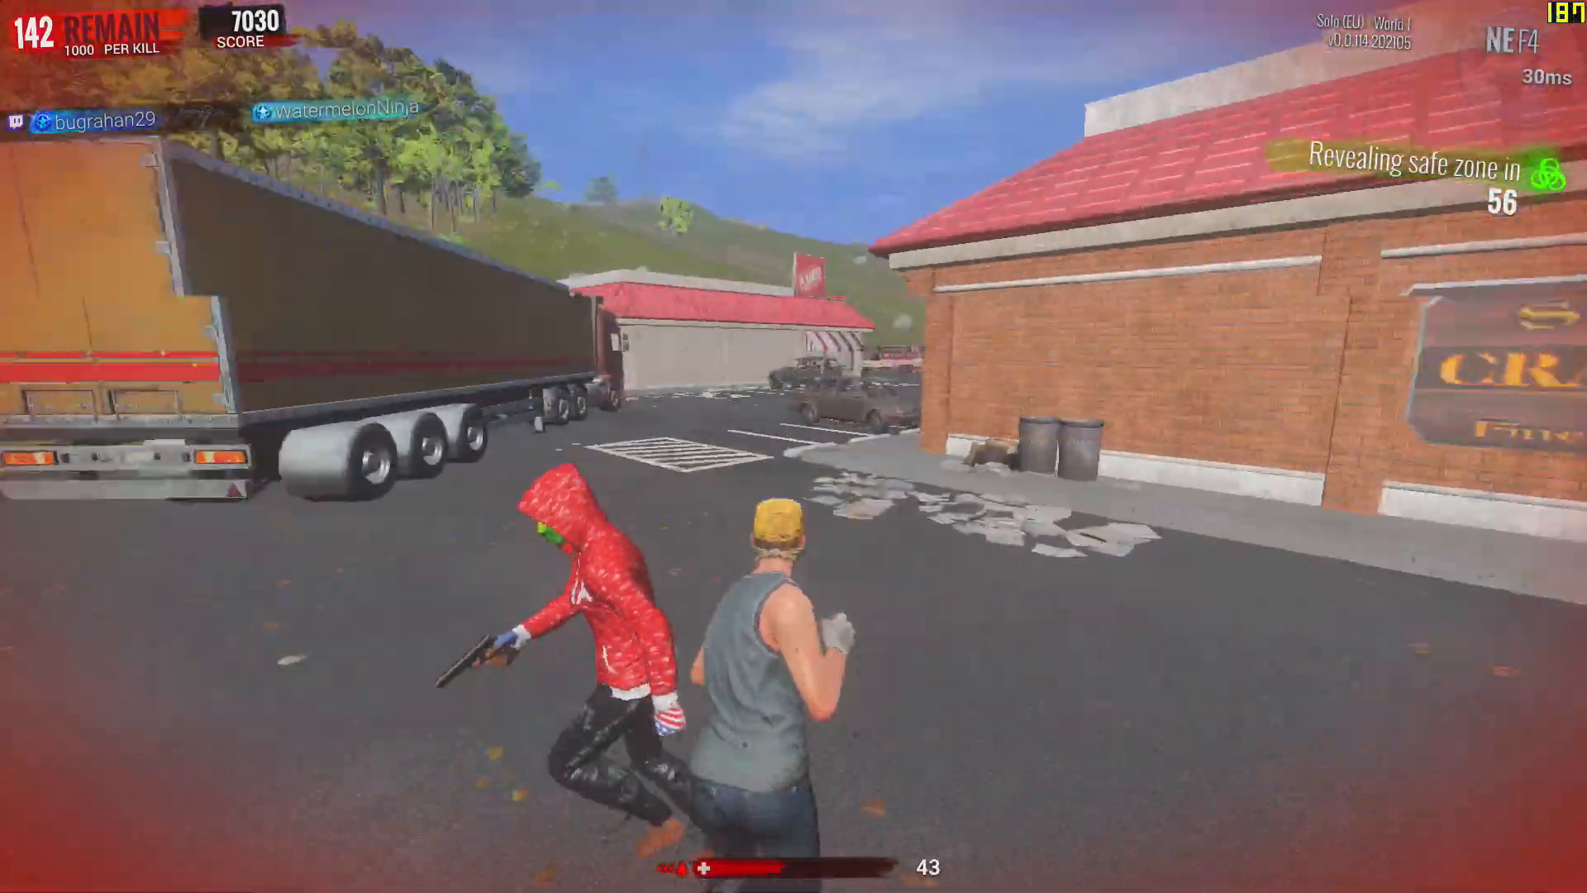
key(w)
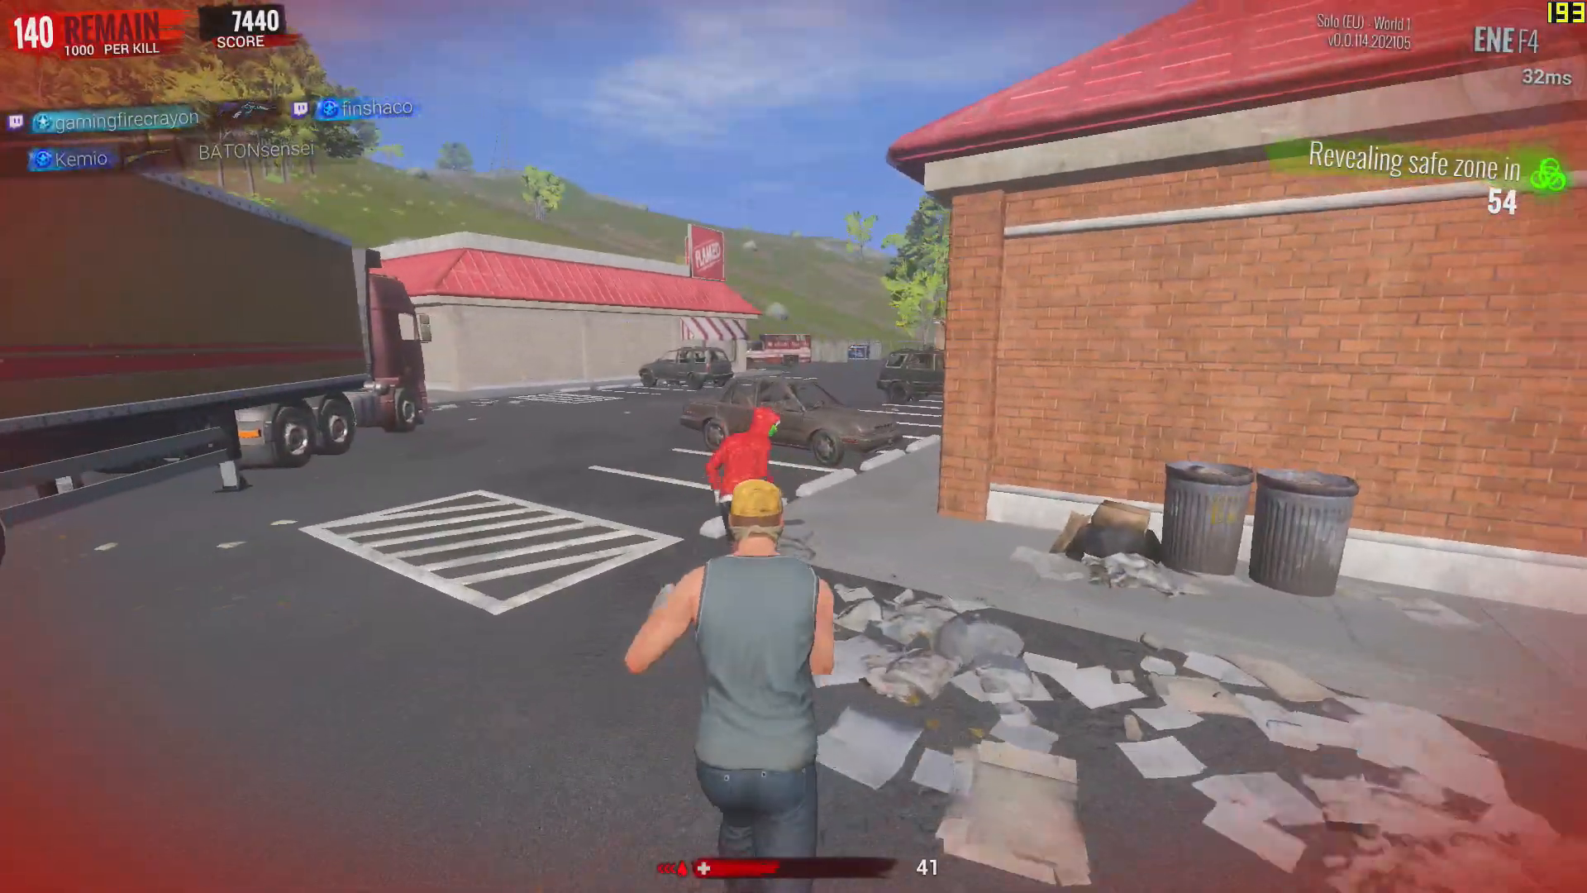
key(w)
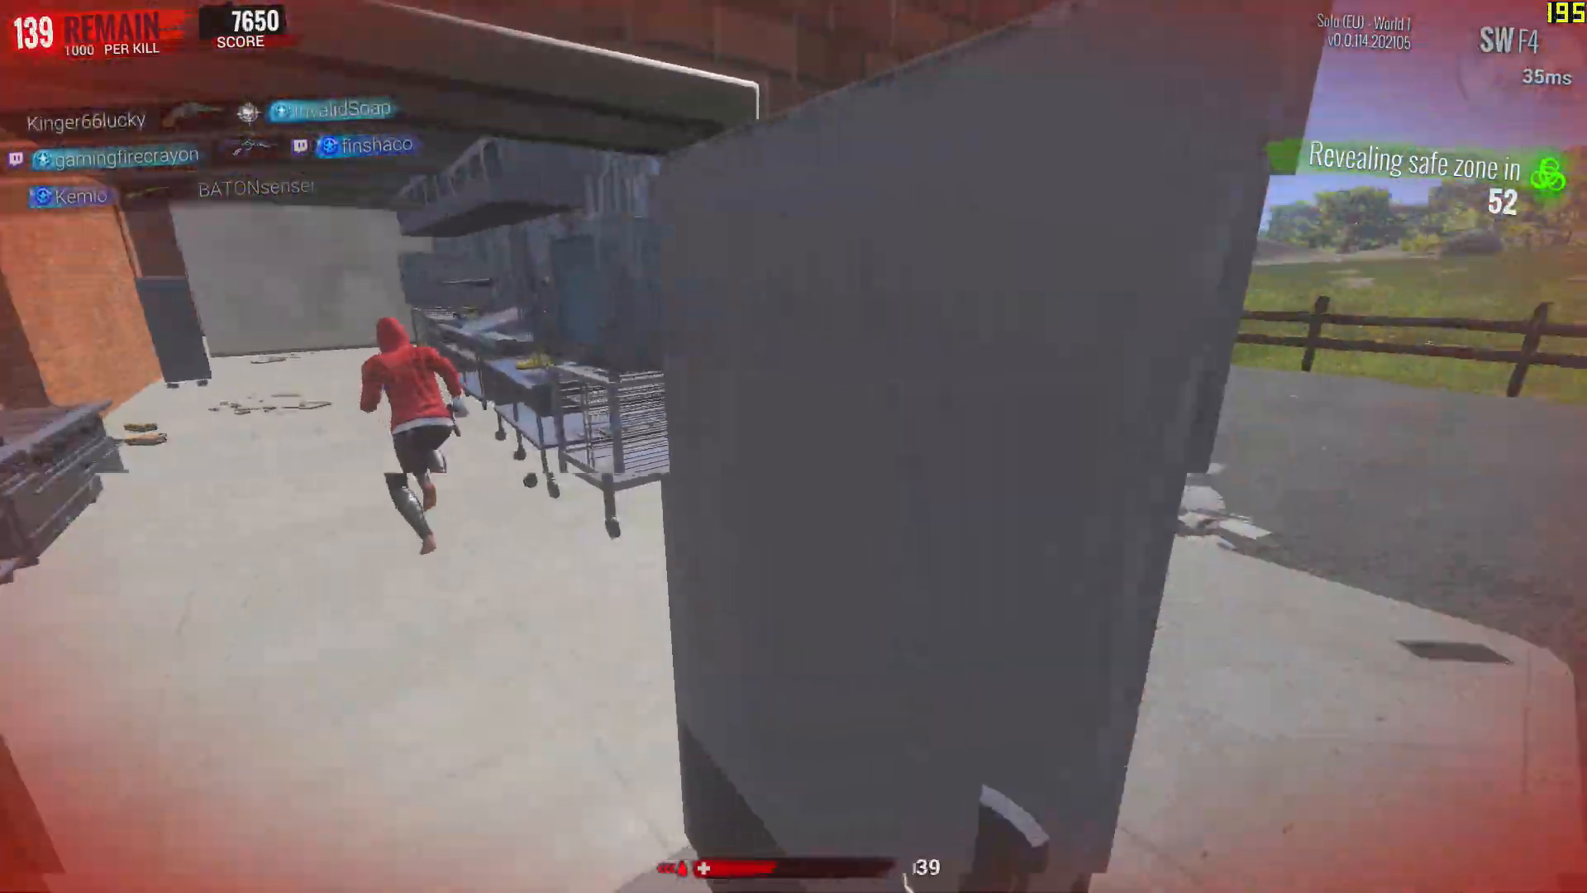
key(w)
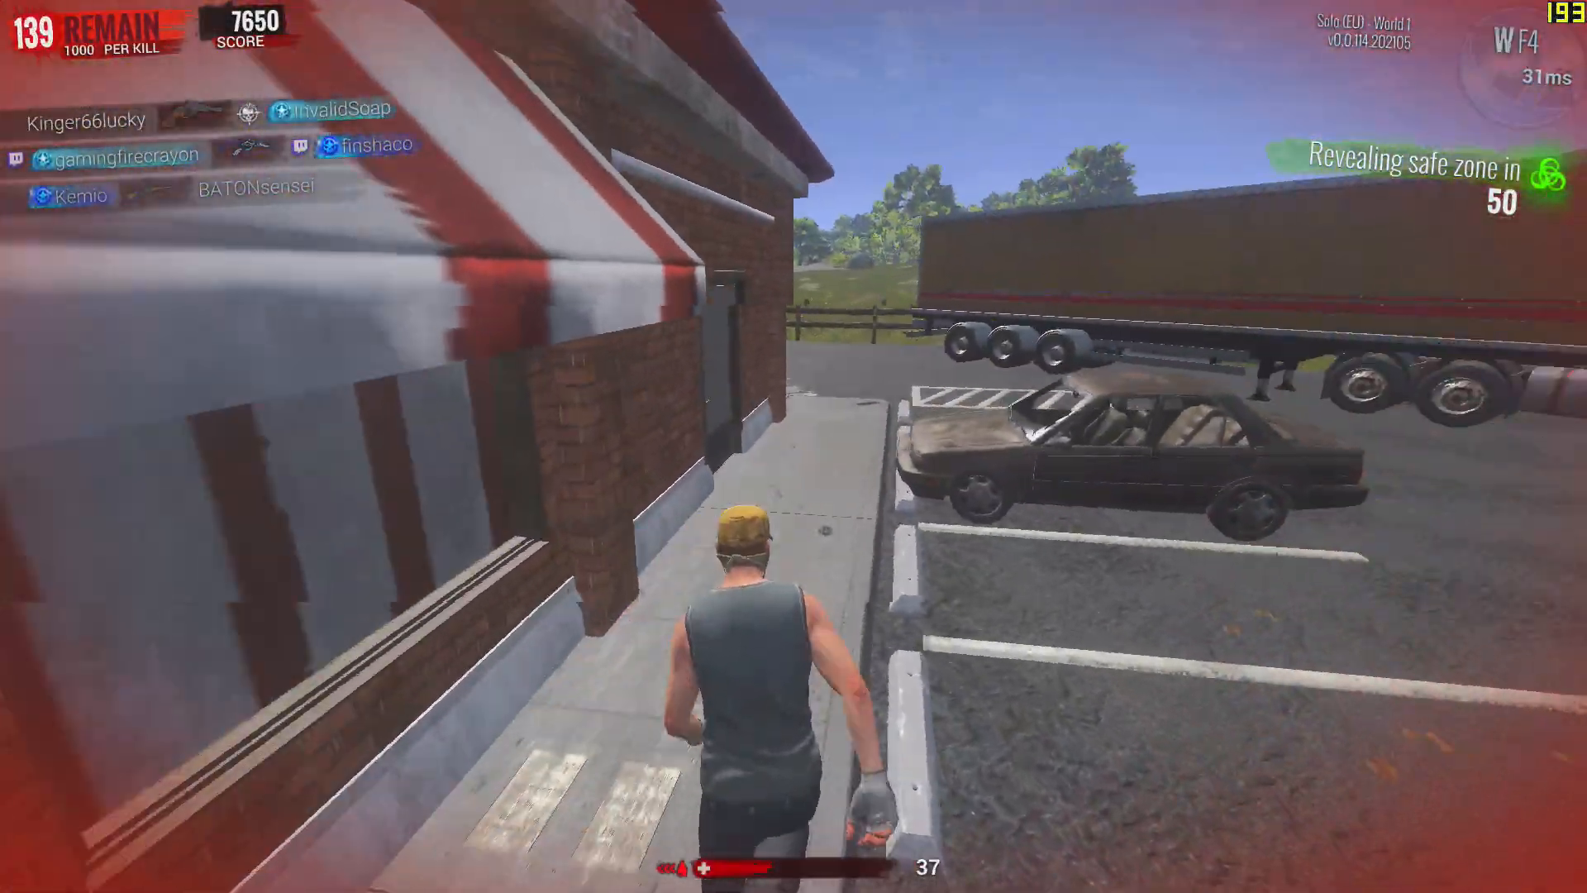
key(w)
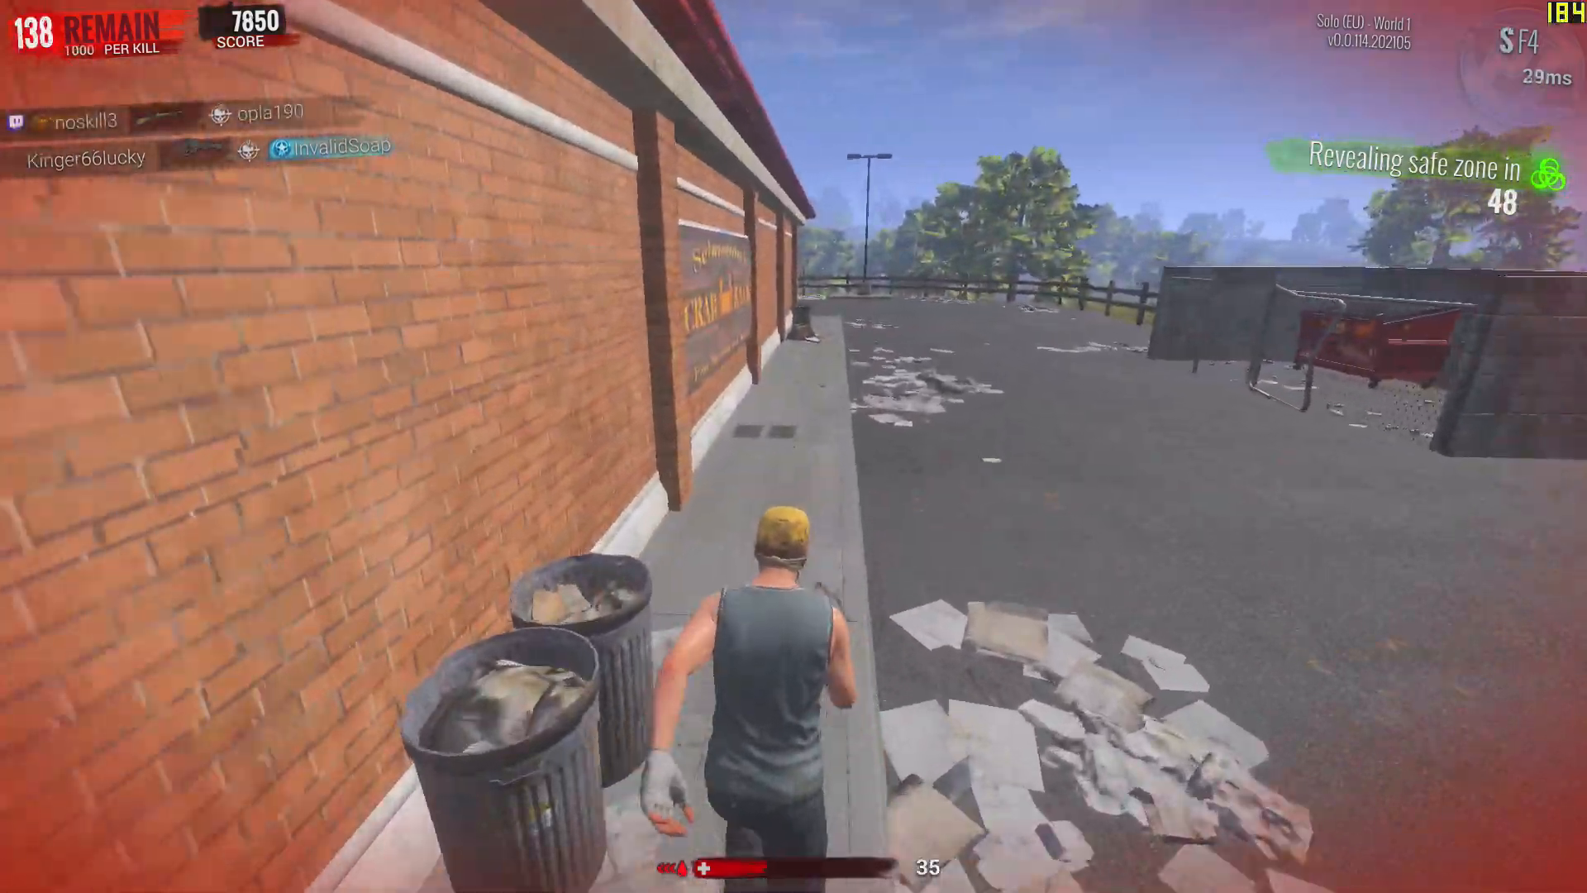
key(w)
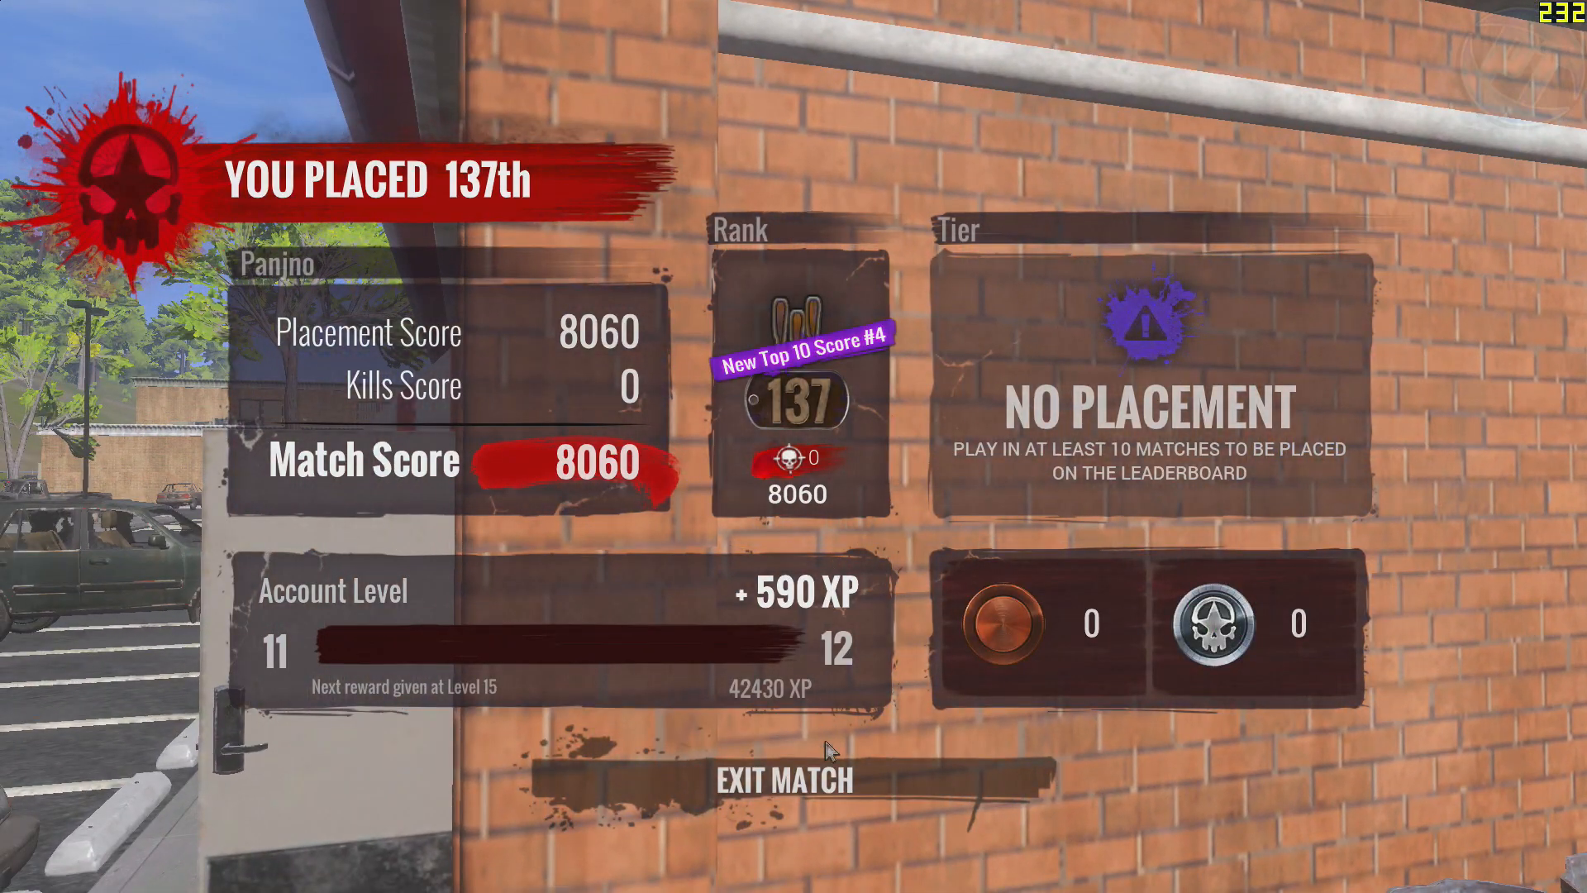
click(814, 782)
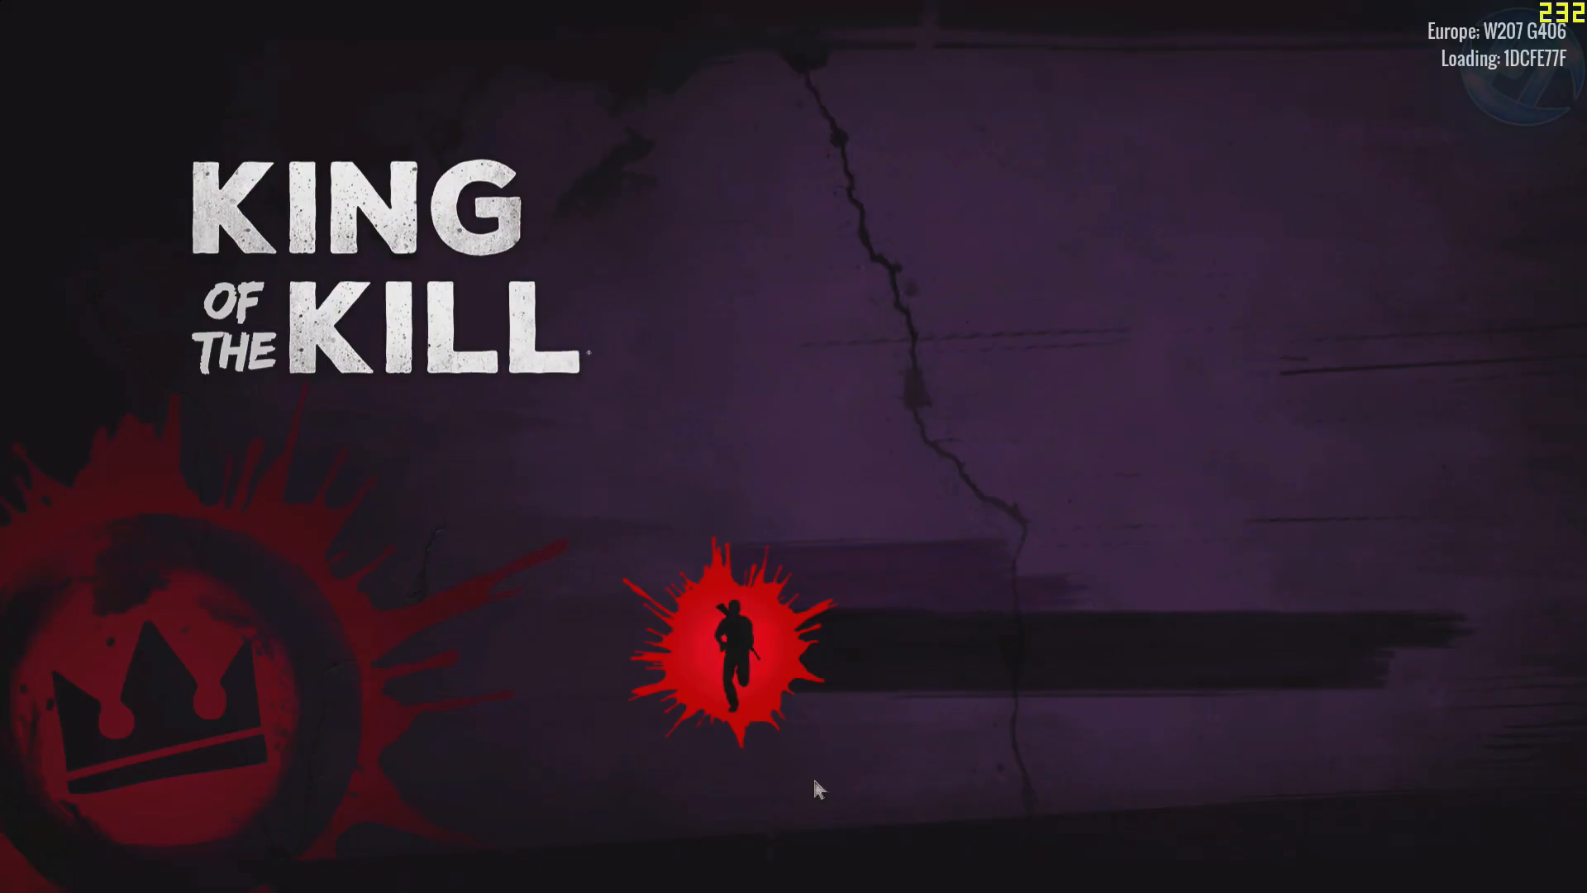